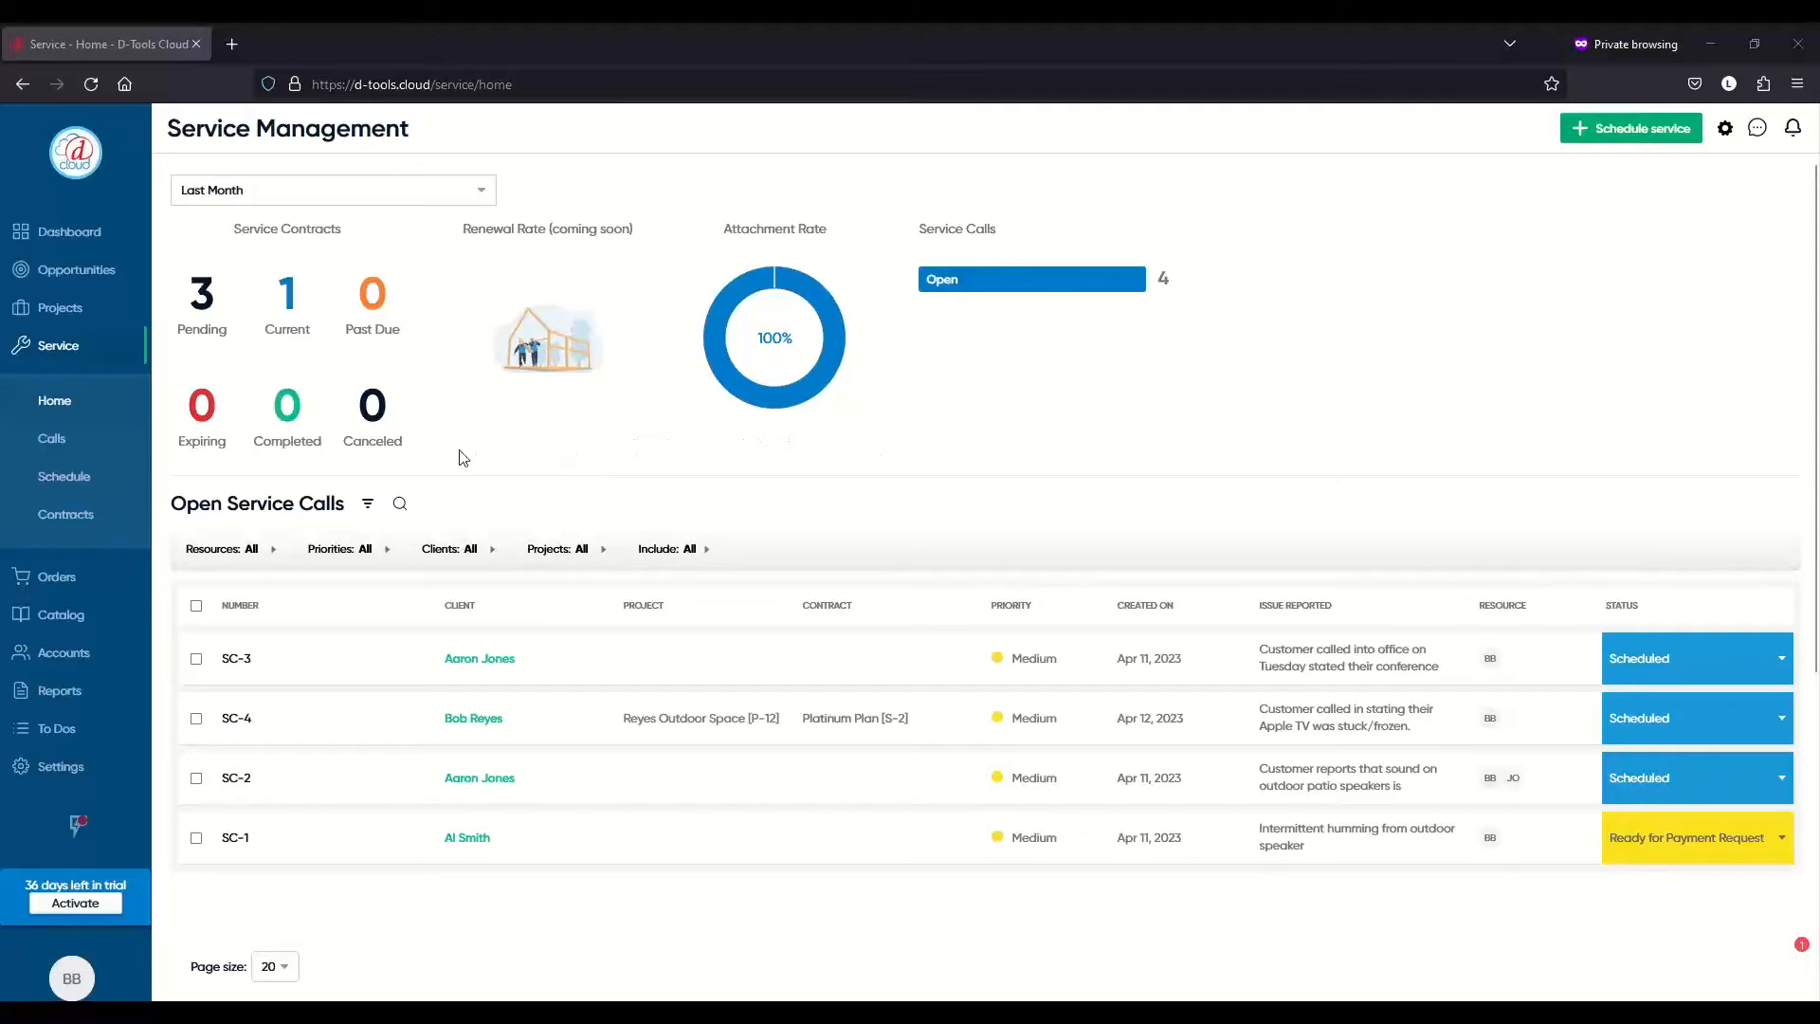
- Go to Settings > Service > Call Statuses to see the seven statuses from Open to Completed
{"action": "left_click", "coordinate": [99, 779]}
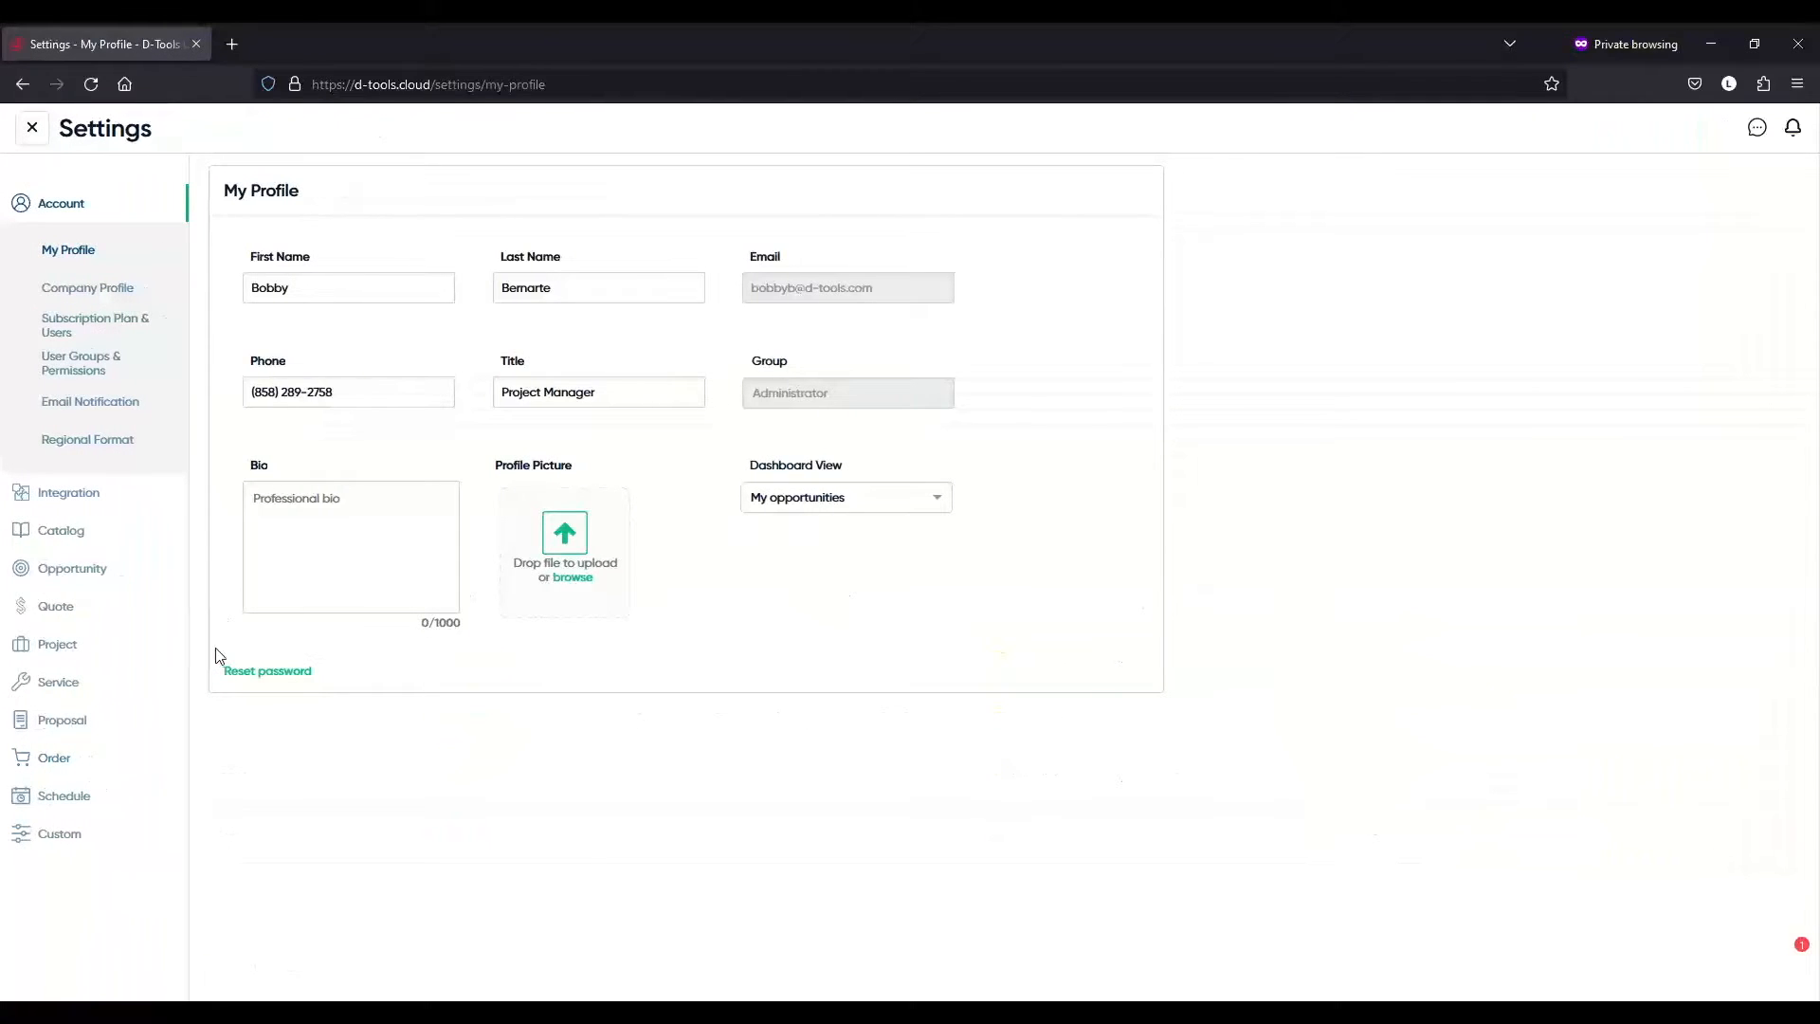
{"action": "left_click", "coordinate": [60, 684]}
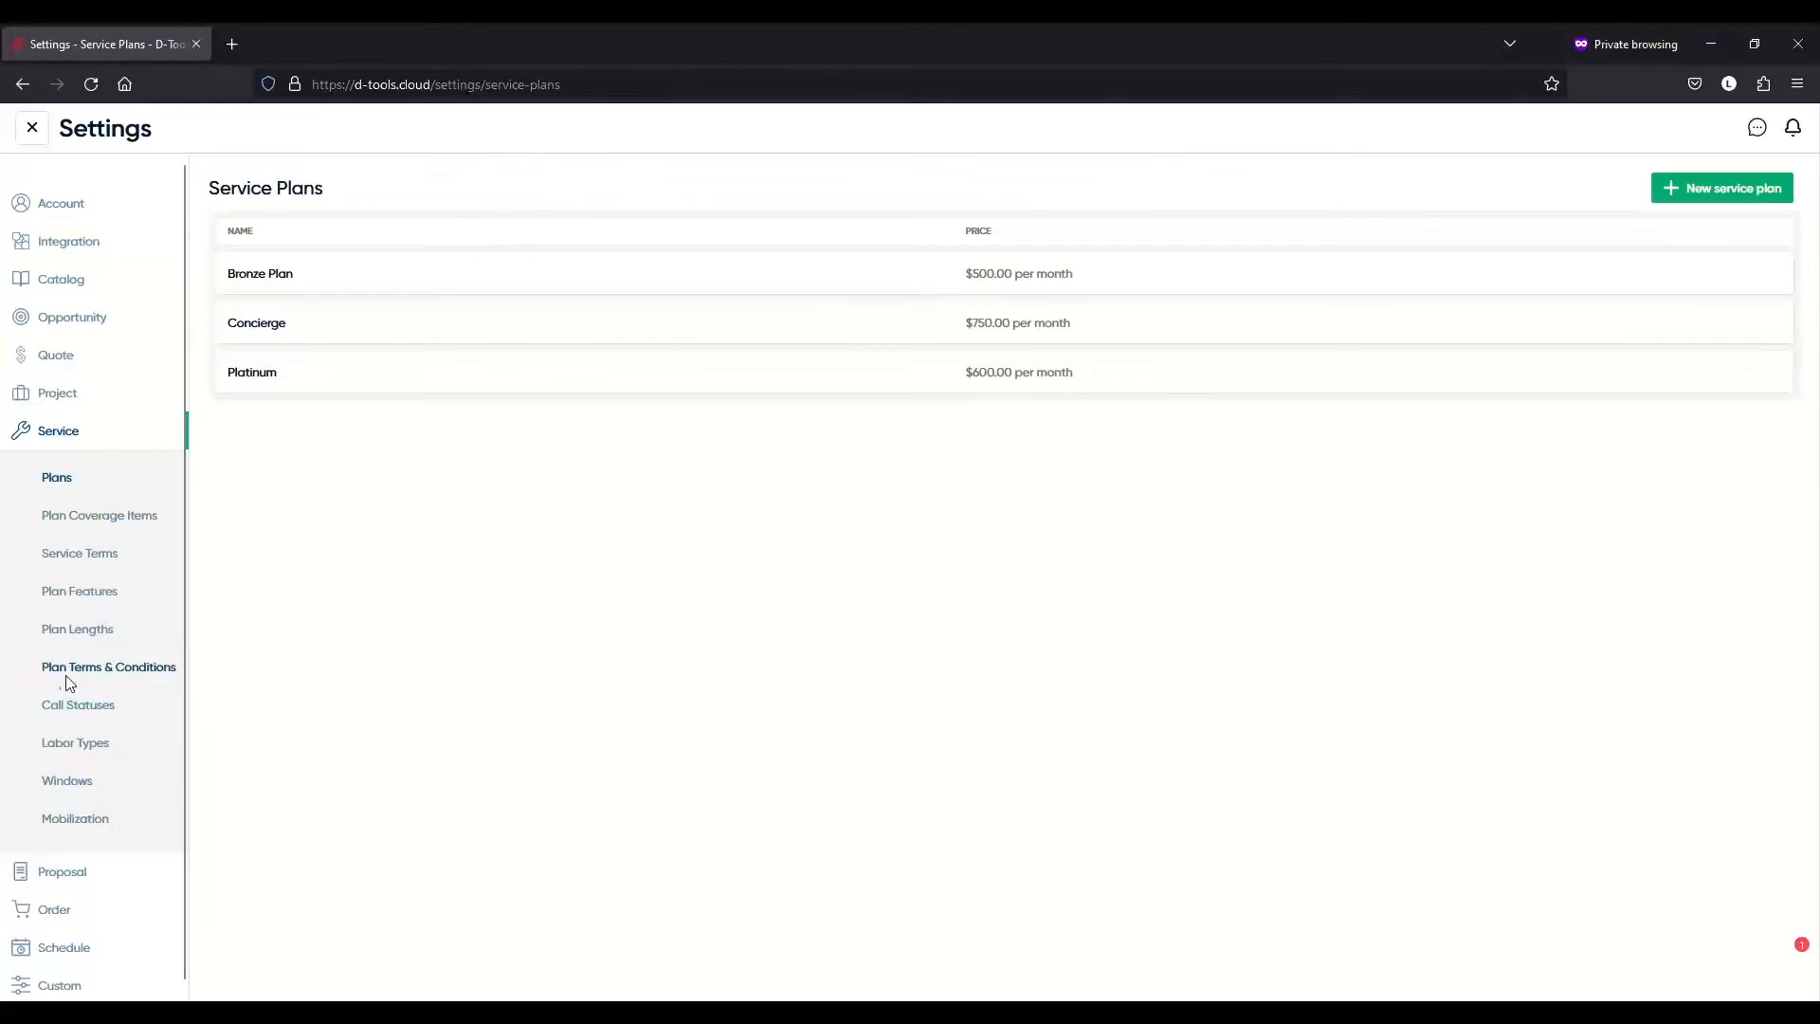
{"action": "left_click", "coordinate": [147, 698]}
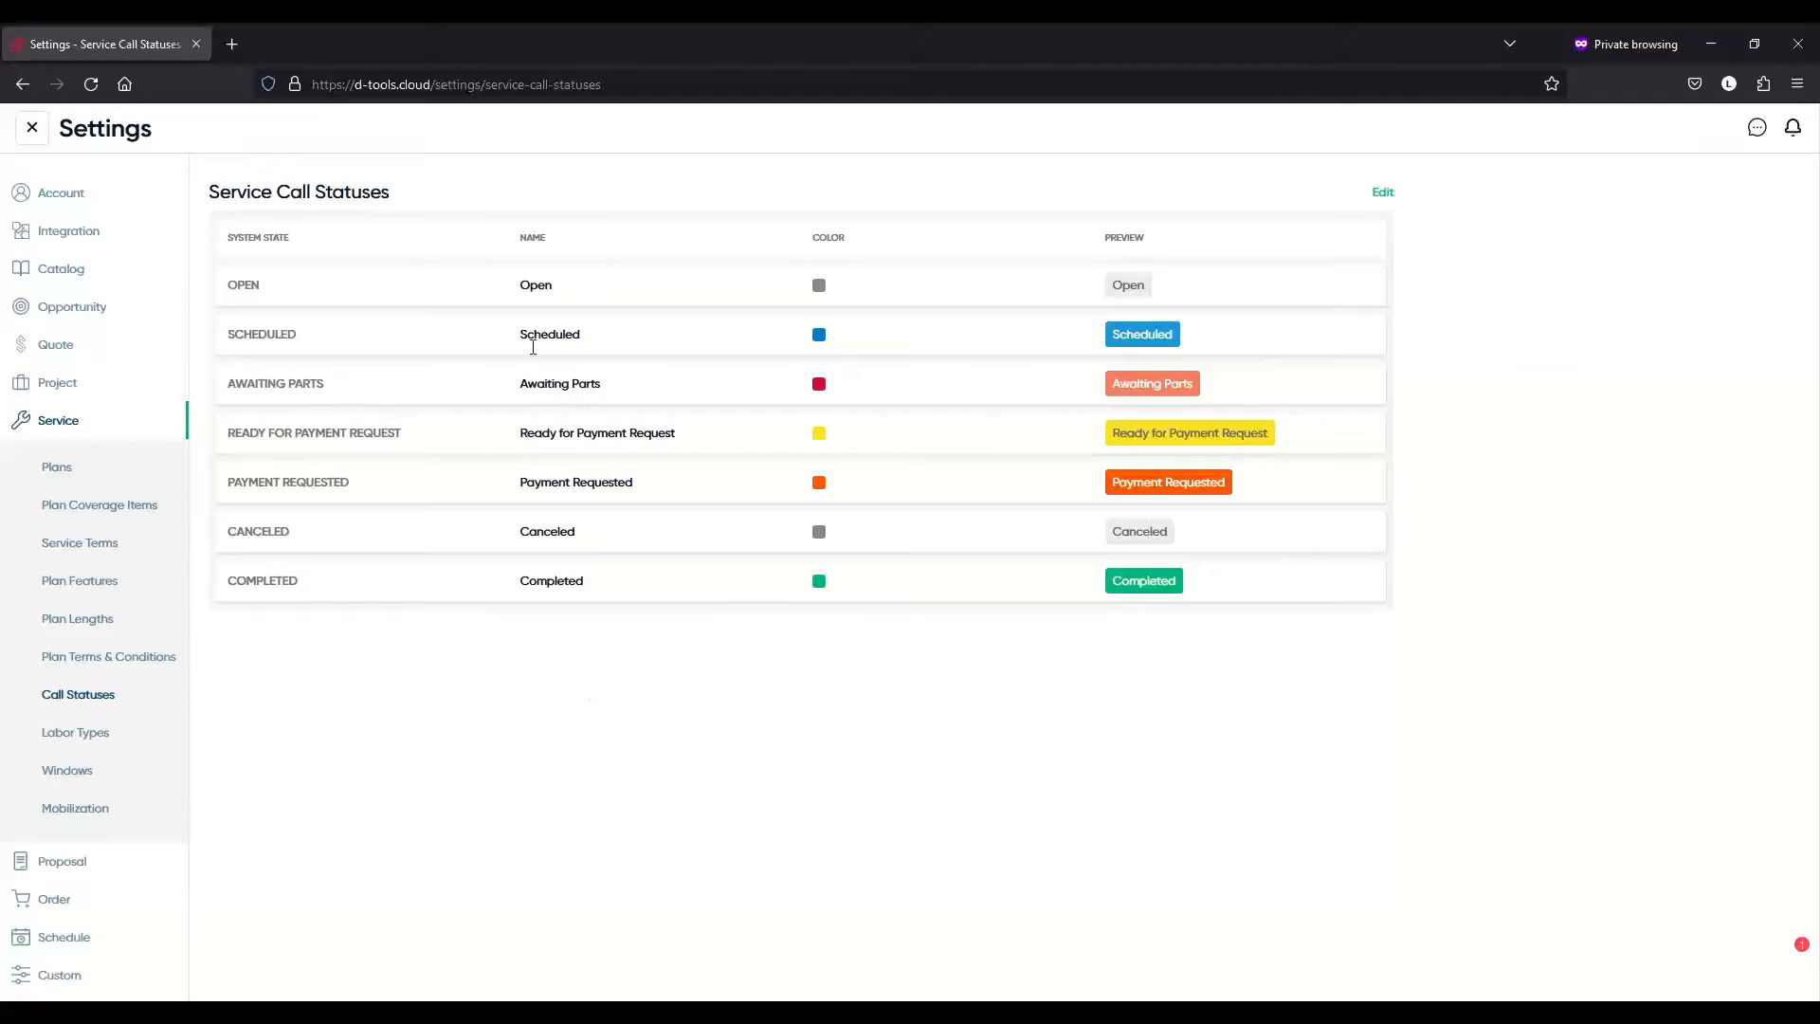
{"action": "left_click", "coordinate": [1381, 197]}
{"action": "left_click", "coordinate": [585, 288]}
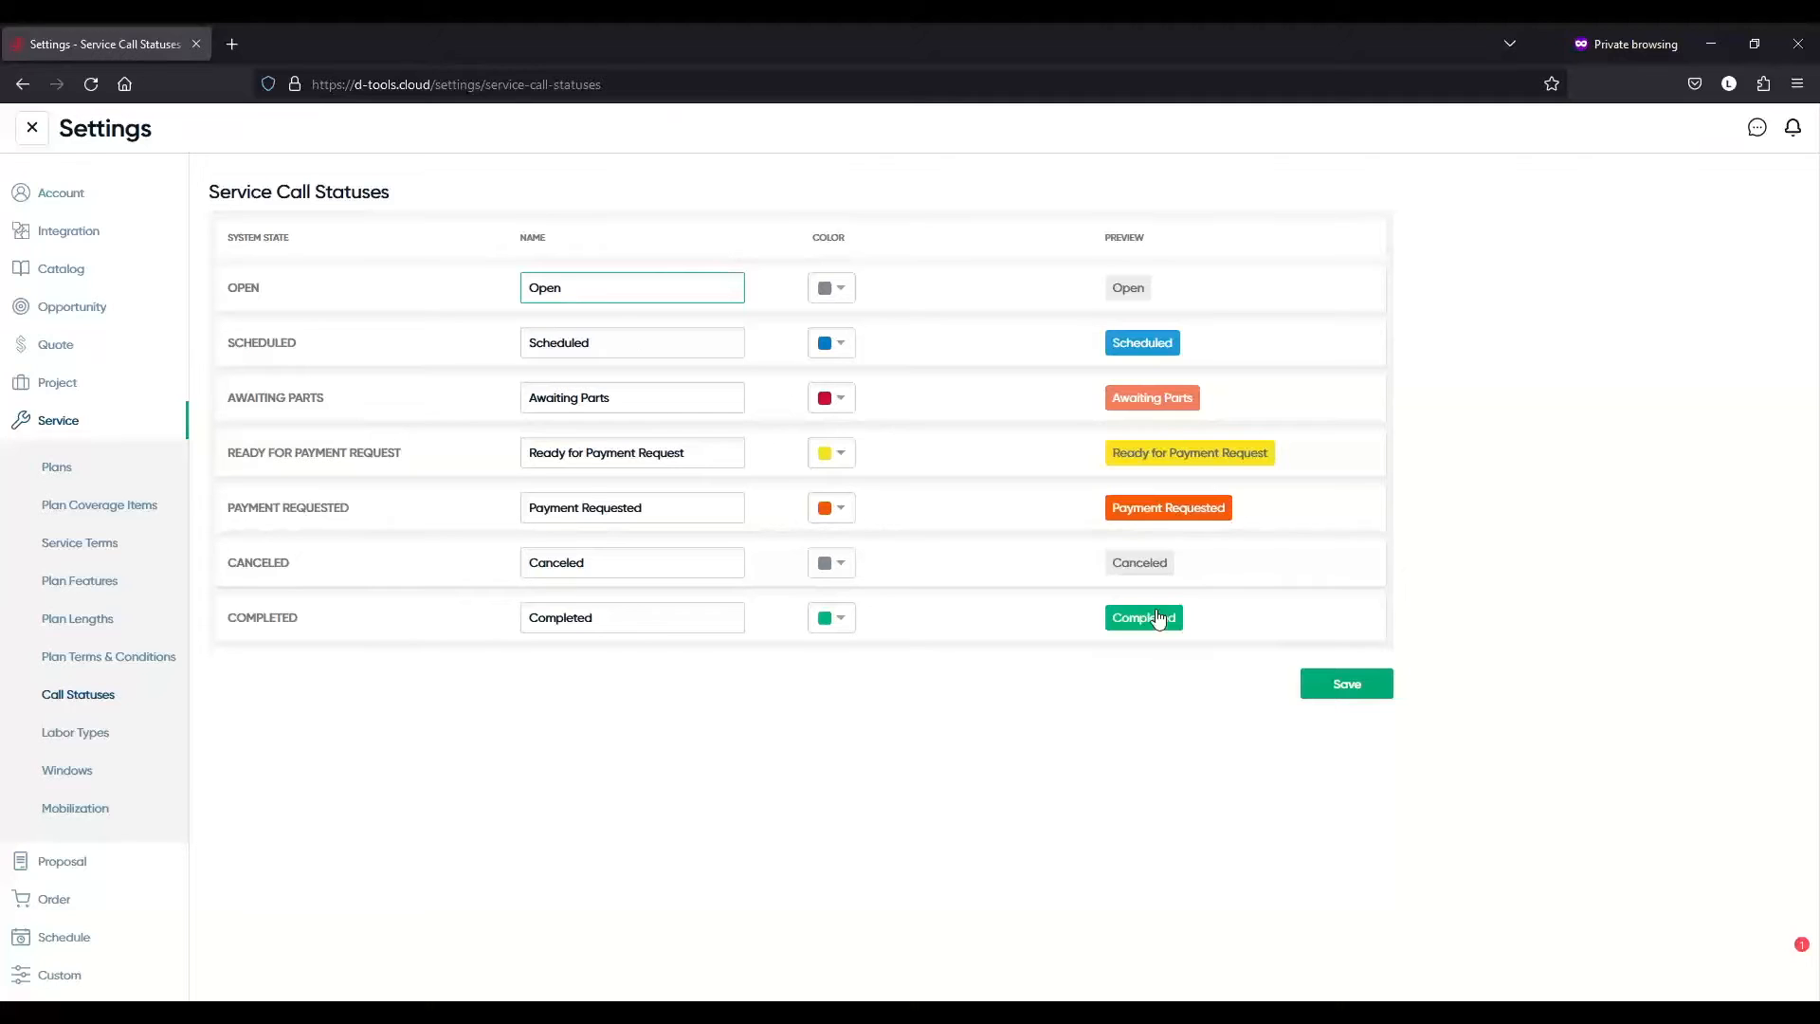
{"action": "left_click", "coordinate": [1336, 693]}
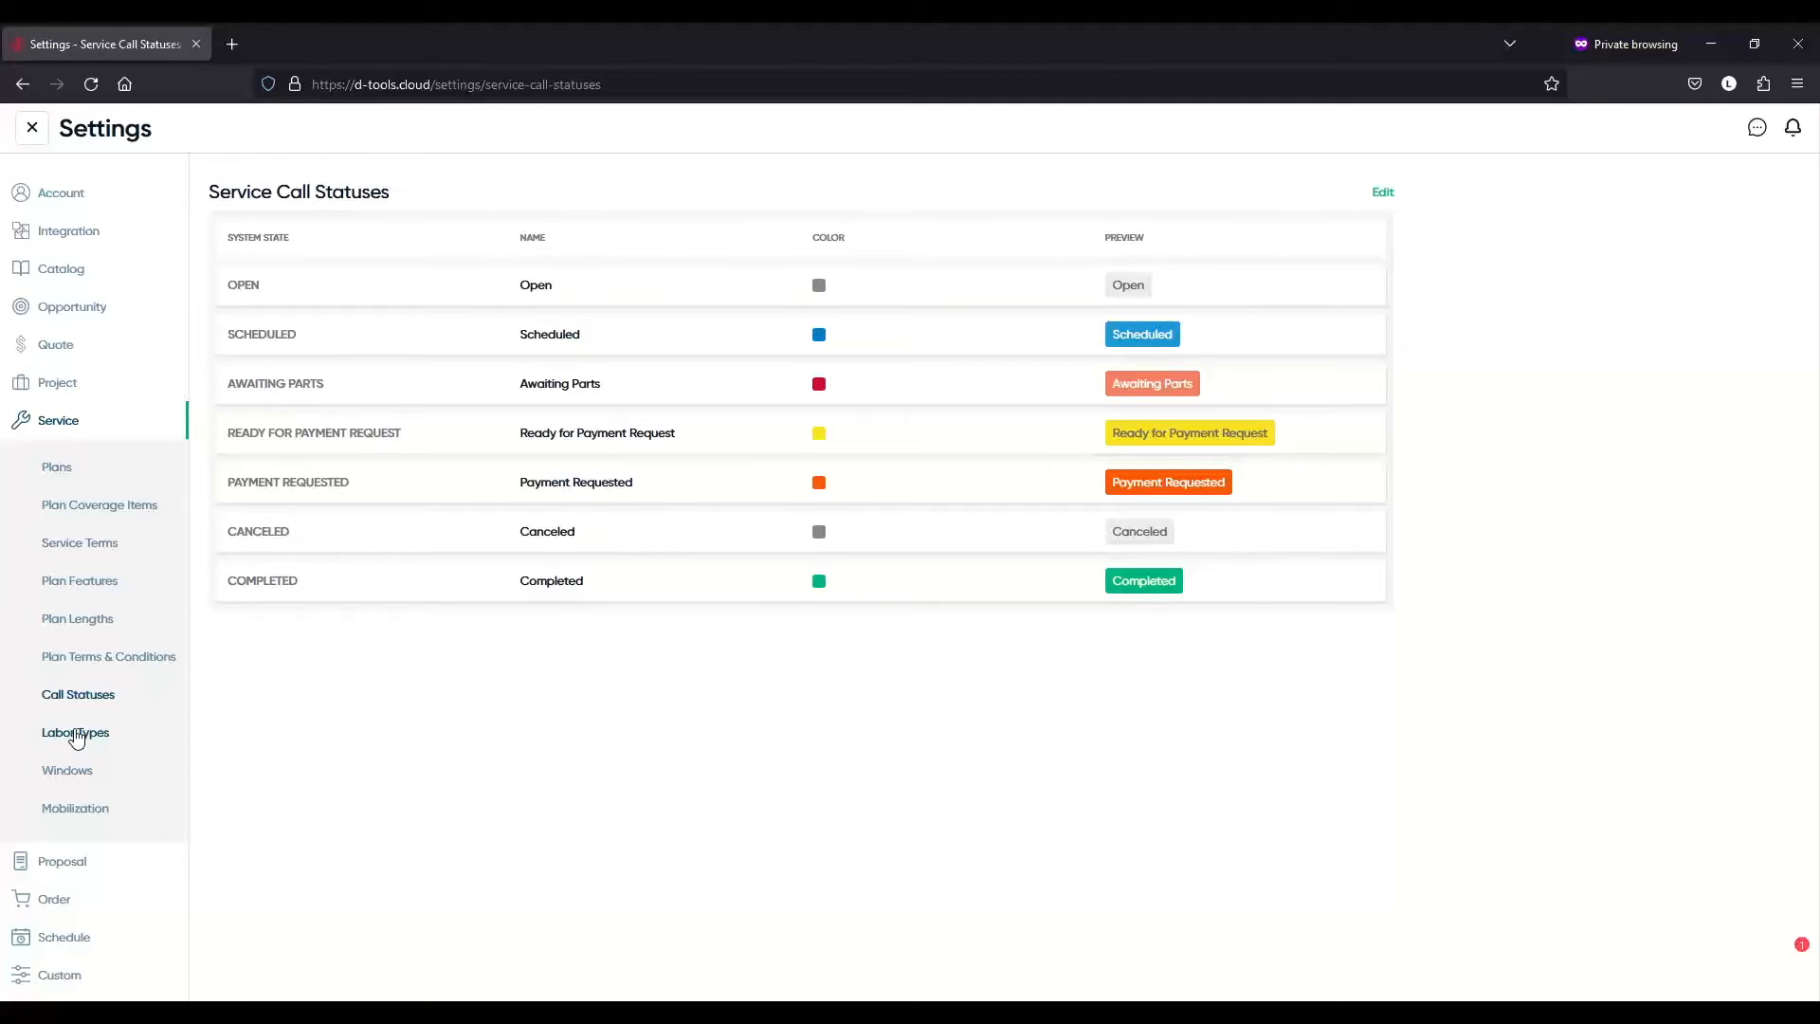
- Open the Service Labor Types list of three types and start a new labor type
{"action": "left_click", "coordinate": [77, 735]}
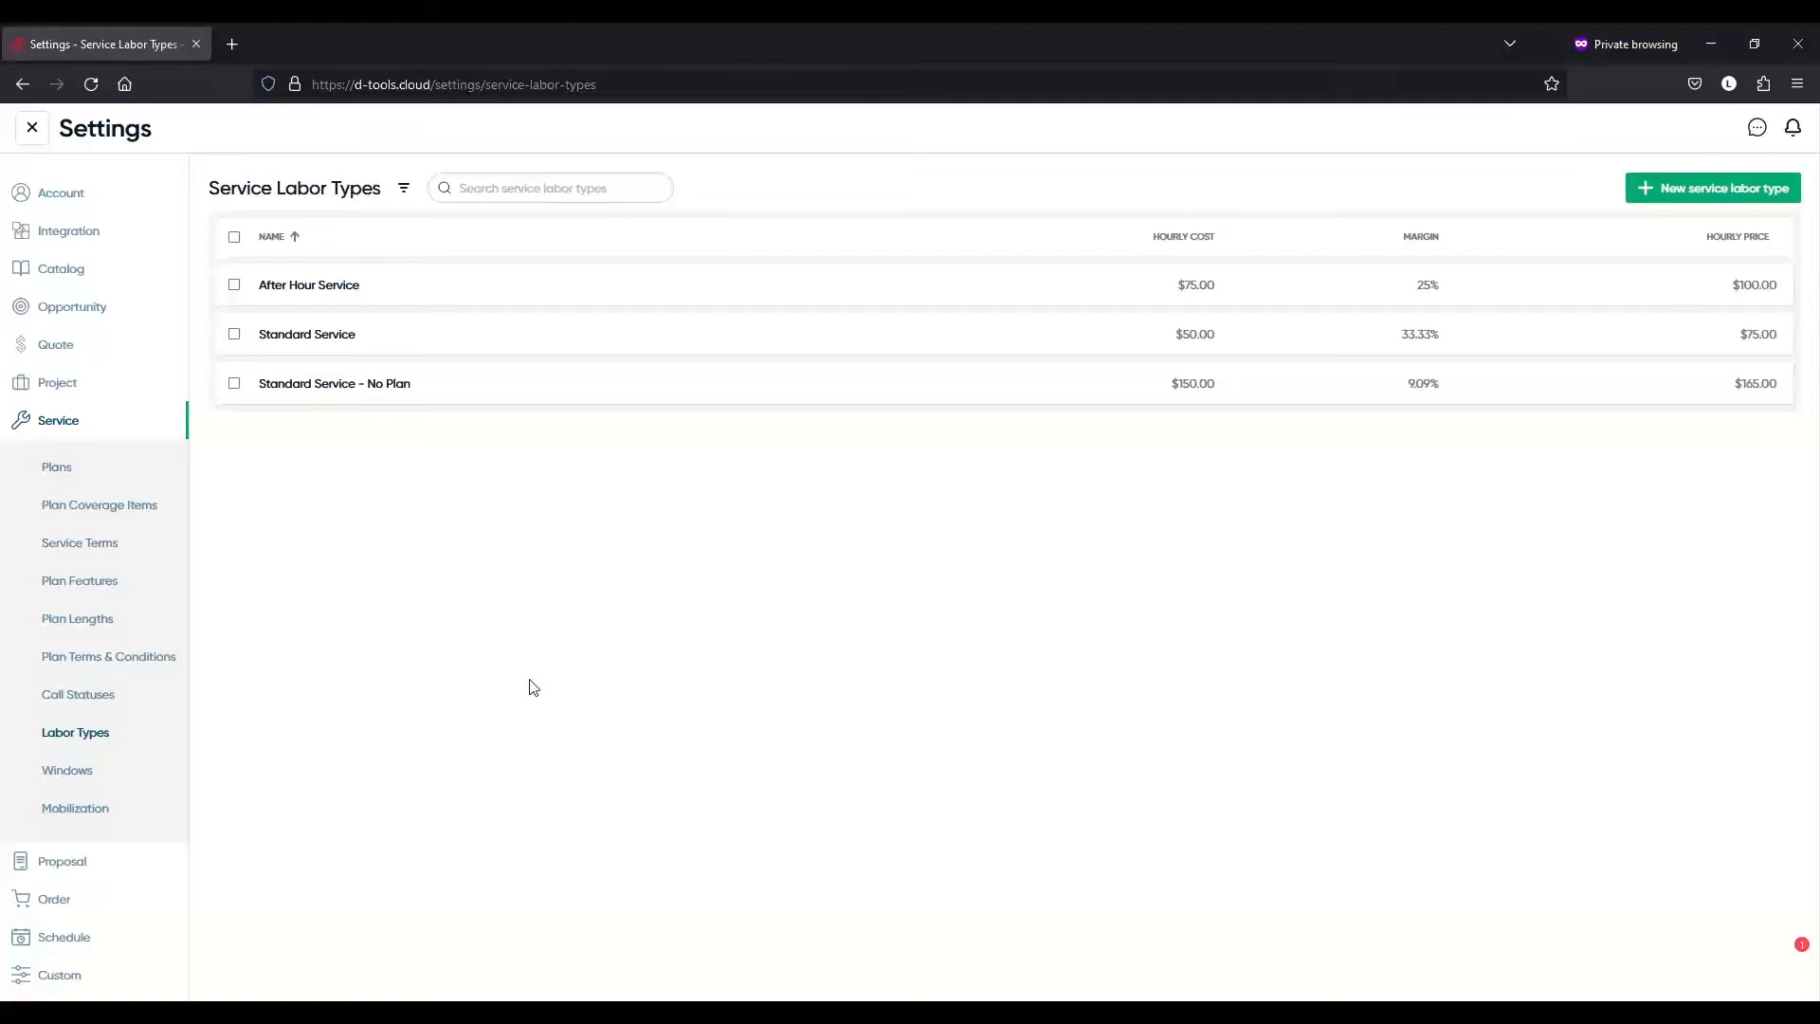
{"action": "mouse_move", "coordinate": [548, 291]}
{"action": "mouse_move", "coordinate": [578, 370]}
{"action": "left_click", "coordinate": [1677, 193]}
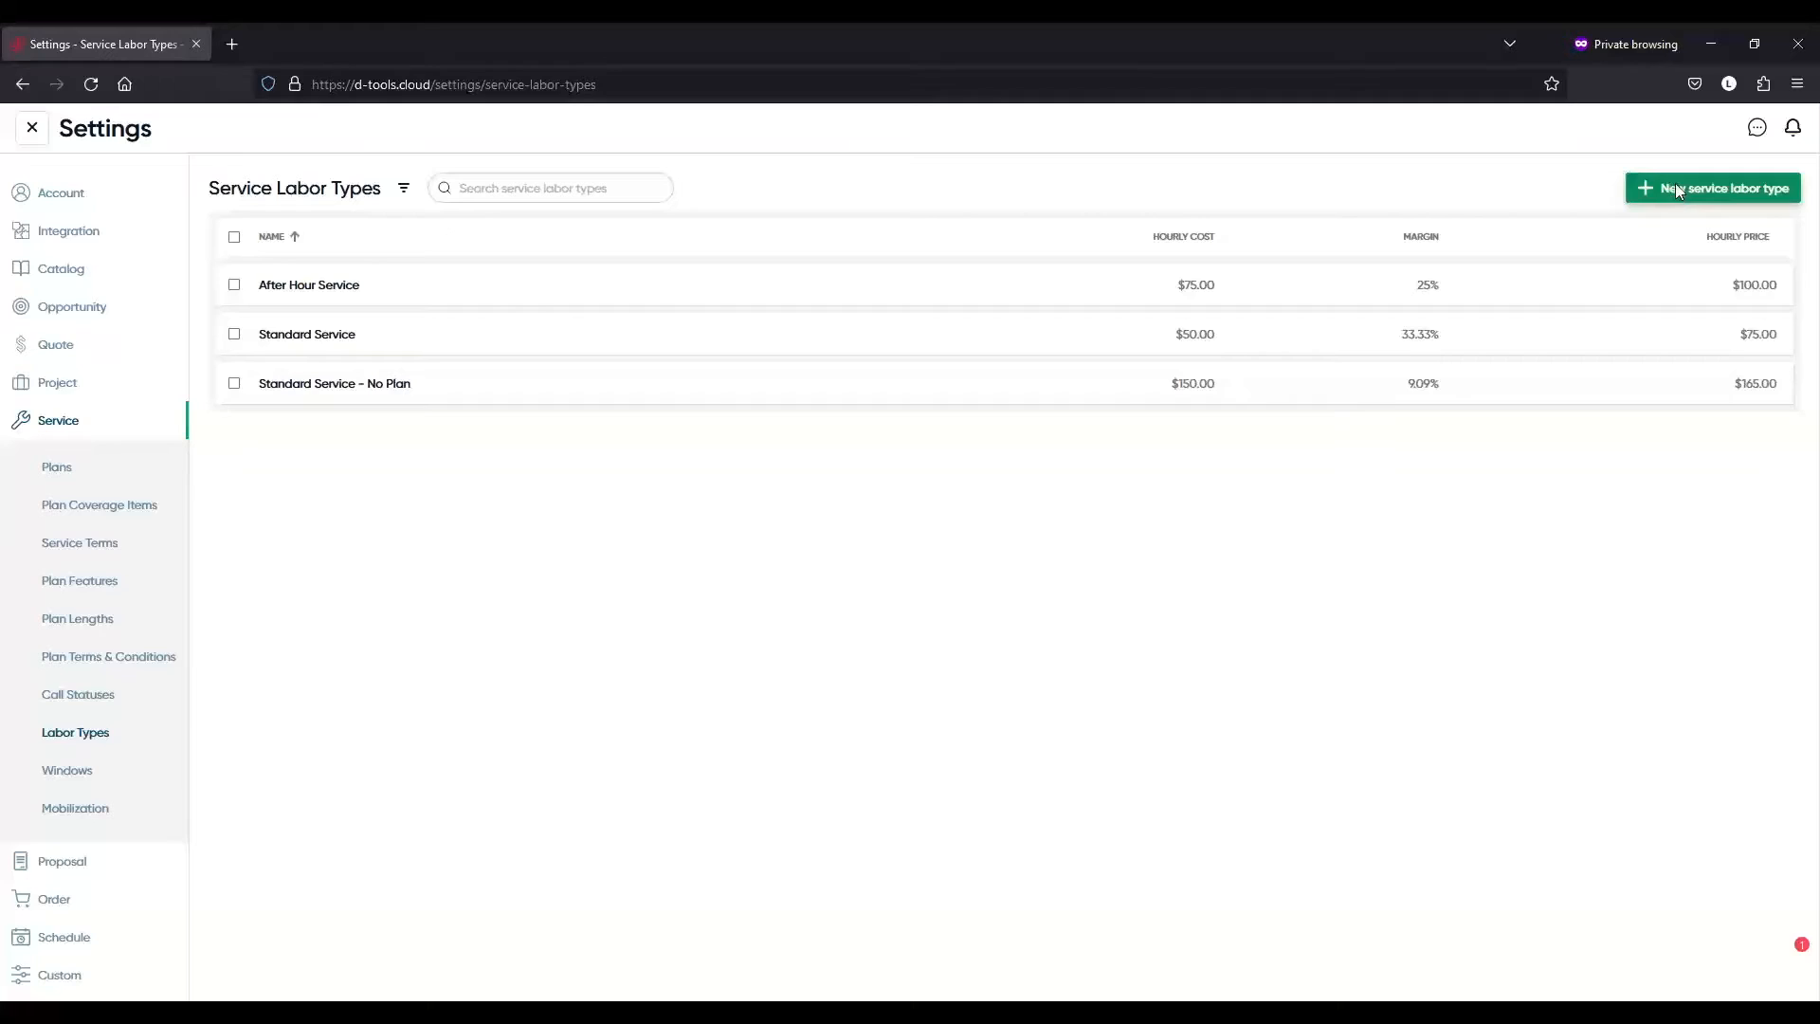
{"action": "left_click", "coordinate": [1675, 186]}
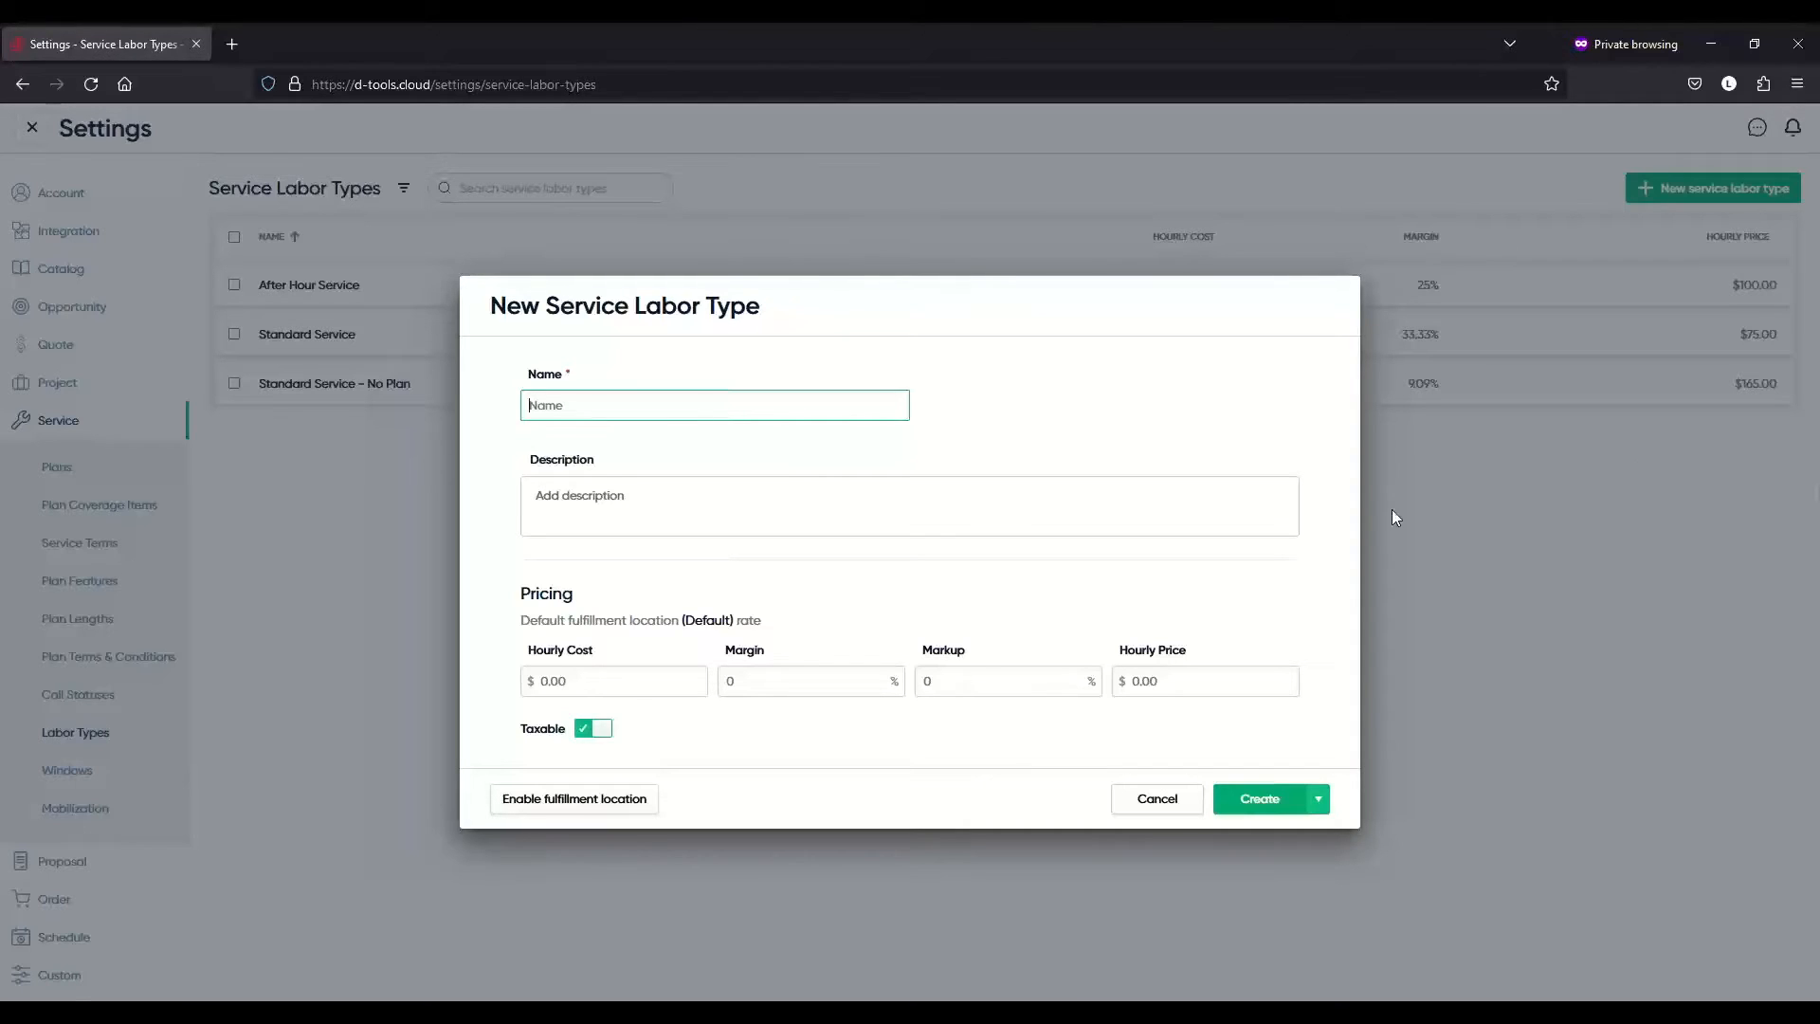
- Enter a $75 hourly cost and check the margin, markup and hourly price values
{"action": "left_click", "coordinate": [603, 679]}
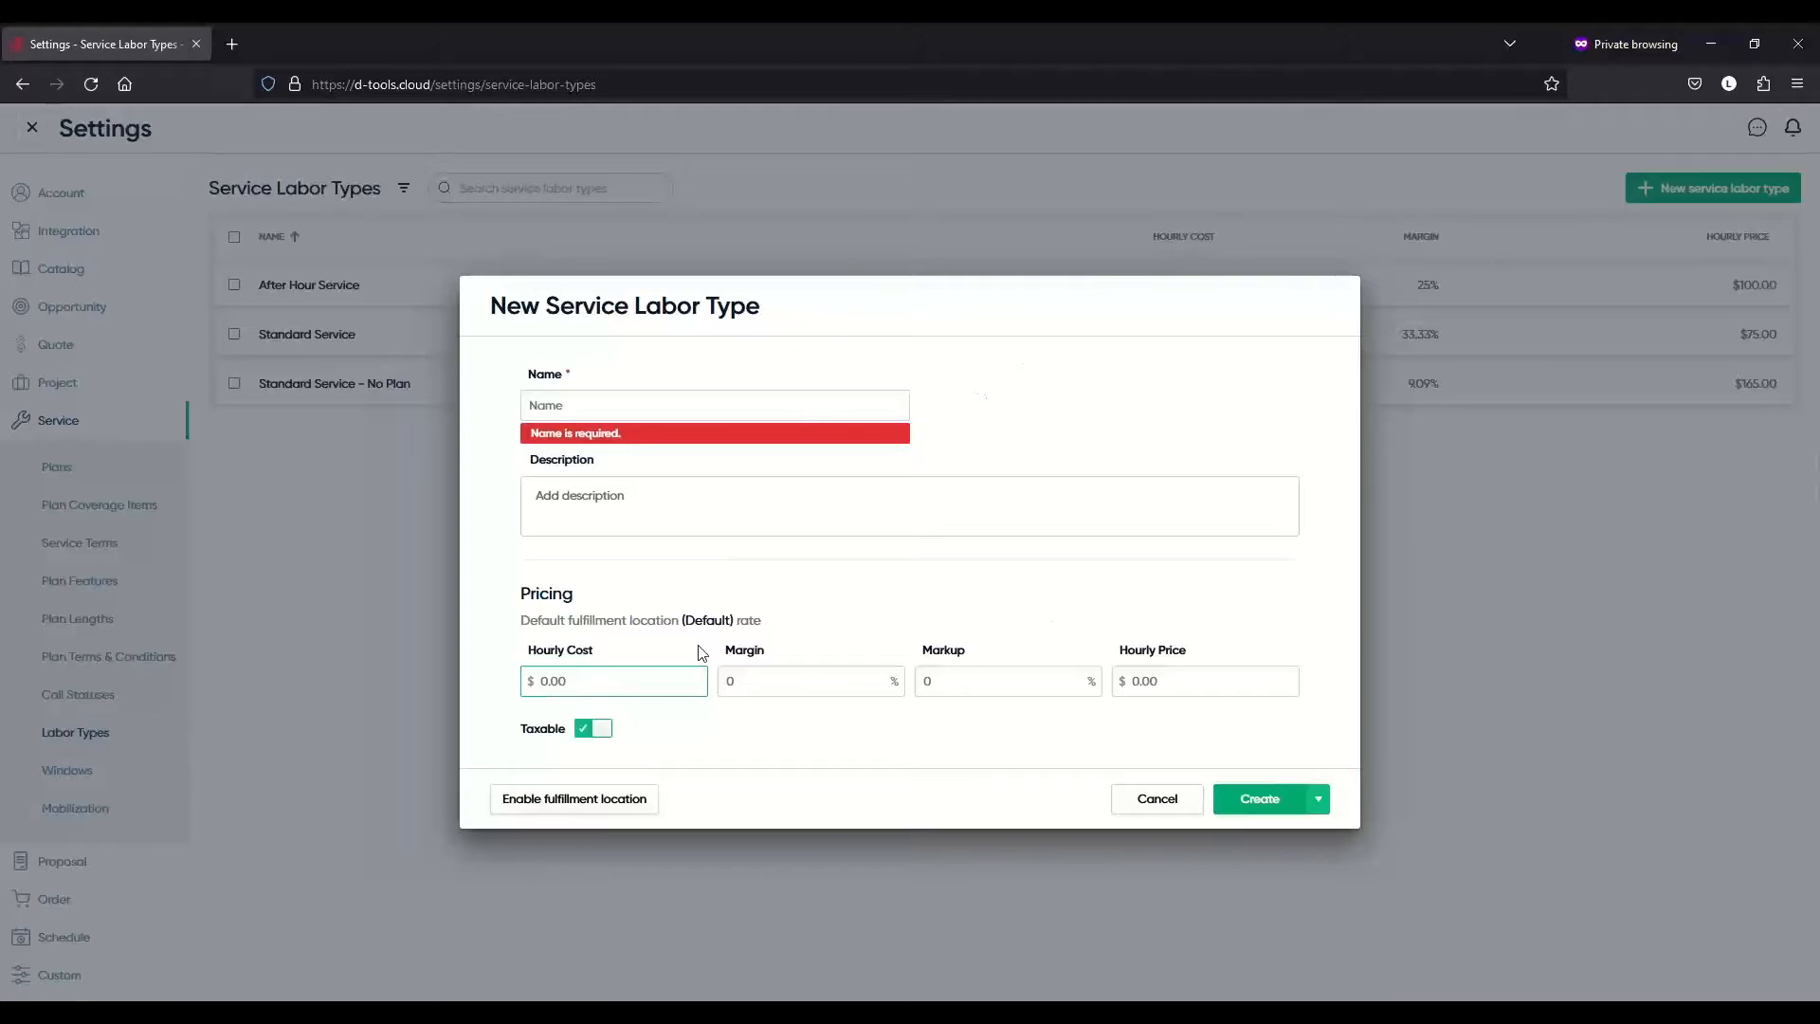
{"action": "type", "text": "75"}
{"action": "left_click", "coordinate": [823, 687]}
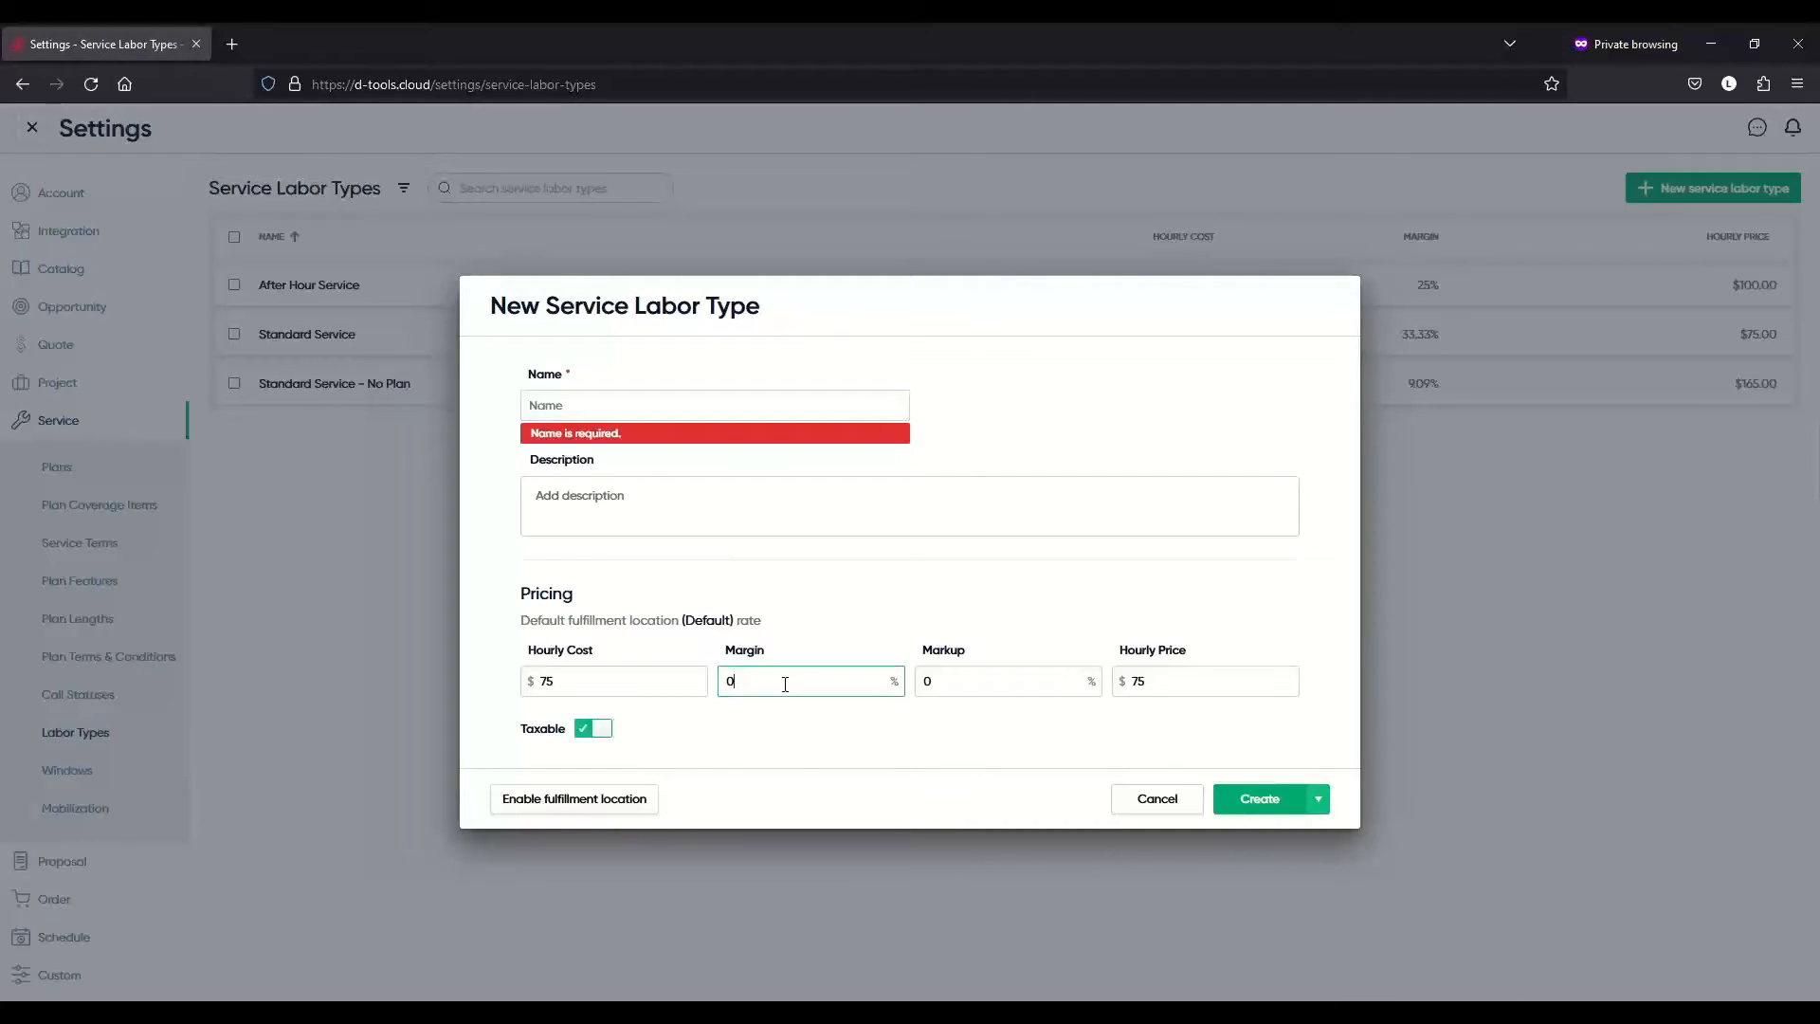
{"action": "double_click", "coordinate": [758, 677]}
{"action": "left_click", "coordinate": [758, 677]}
{"action": "left_click", "coordinate": [997, 676]}
{"action": "double_click", "coordinate": [1212, 688]}
{"action": "left_click", "coordinate": [1212, 688]}
- Name the labor type 'Standard Service', then cancel to discard it
{"action": "left_click", "coordinate": [699, 415]}
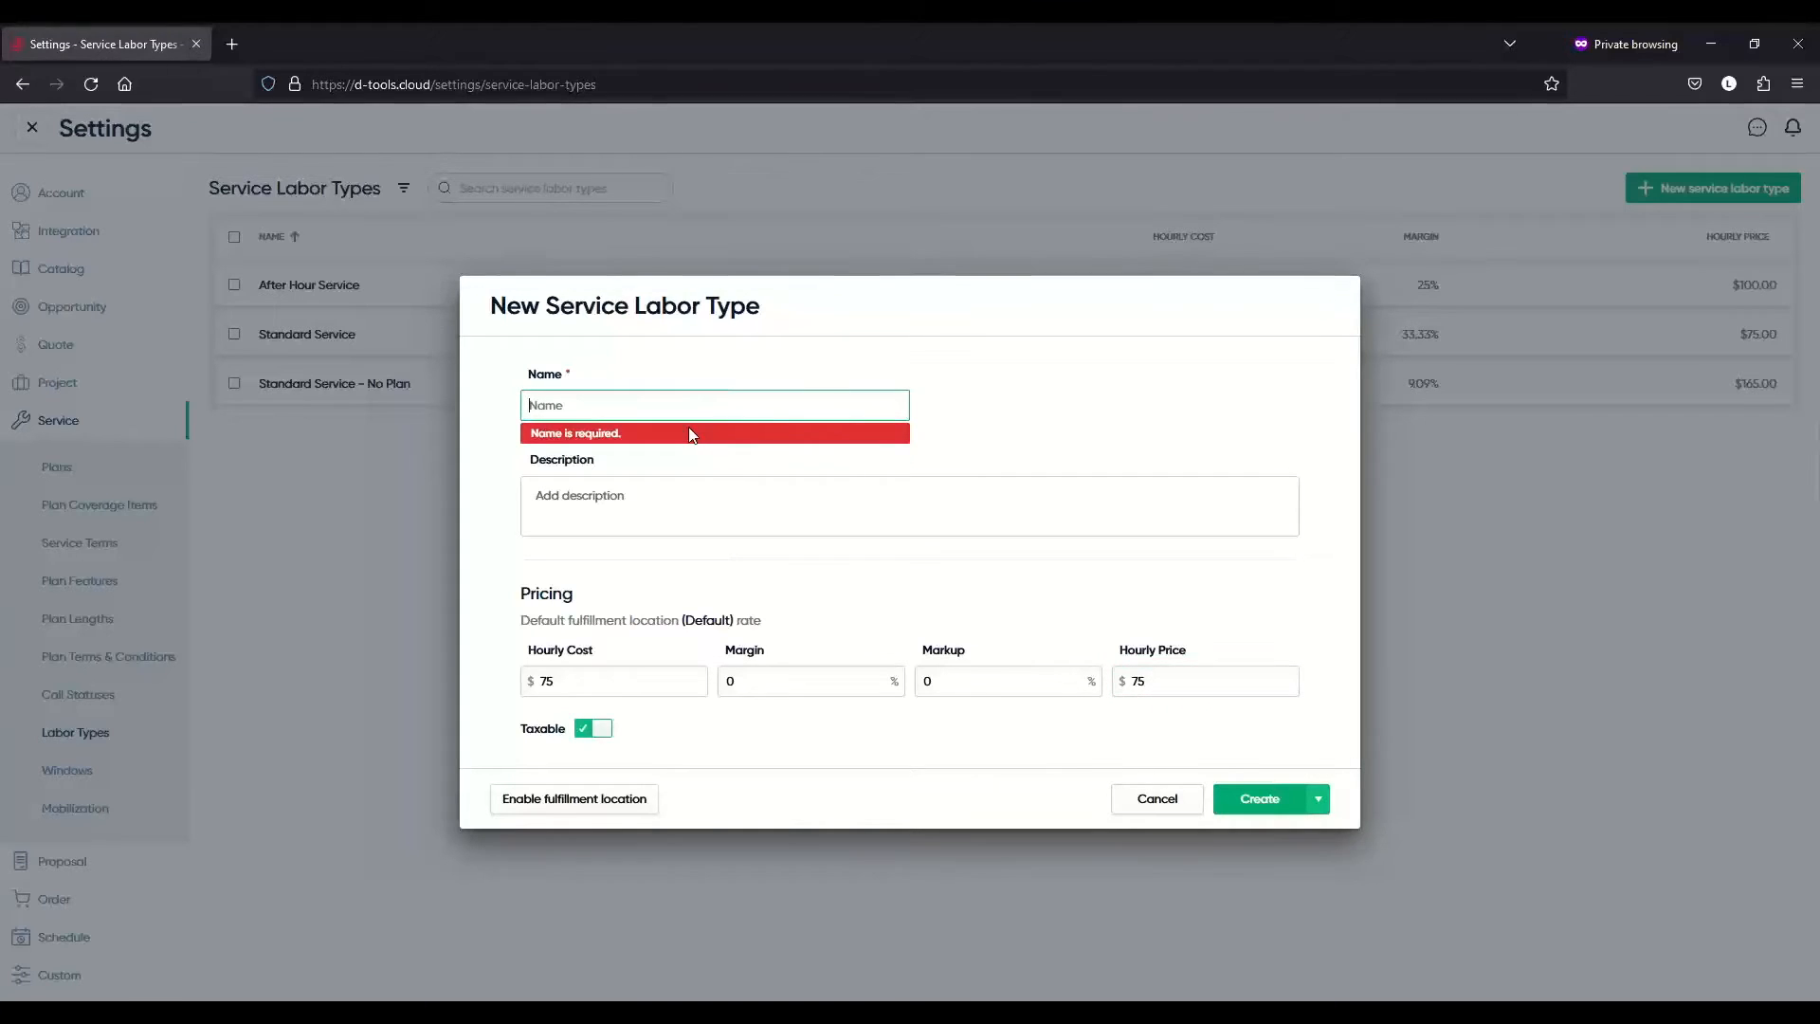
{"action": "type", "text": "Sta"}
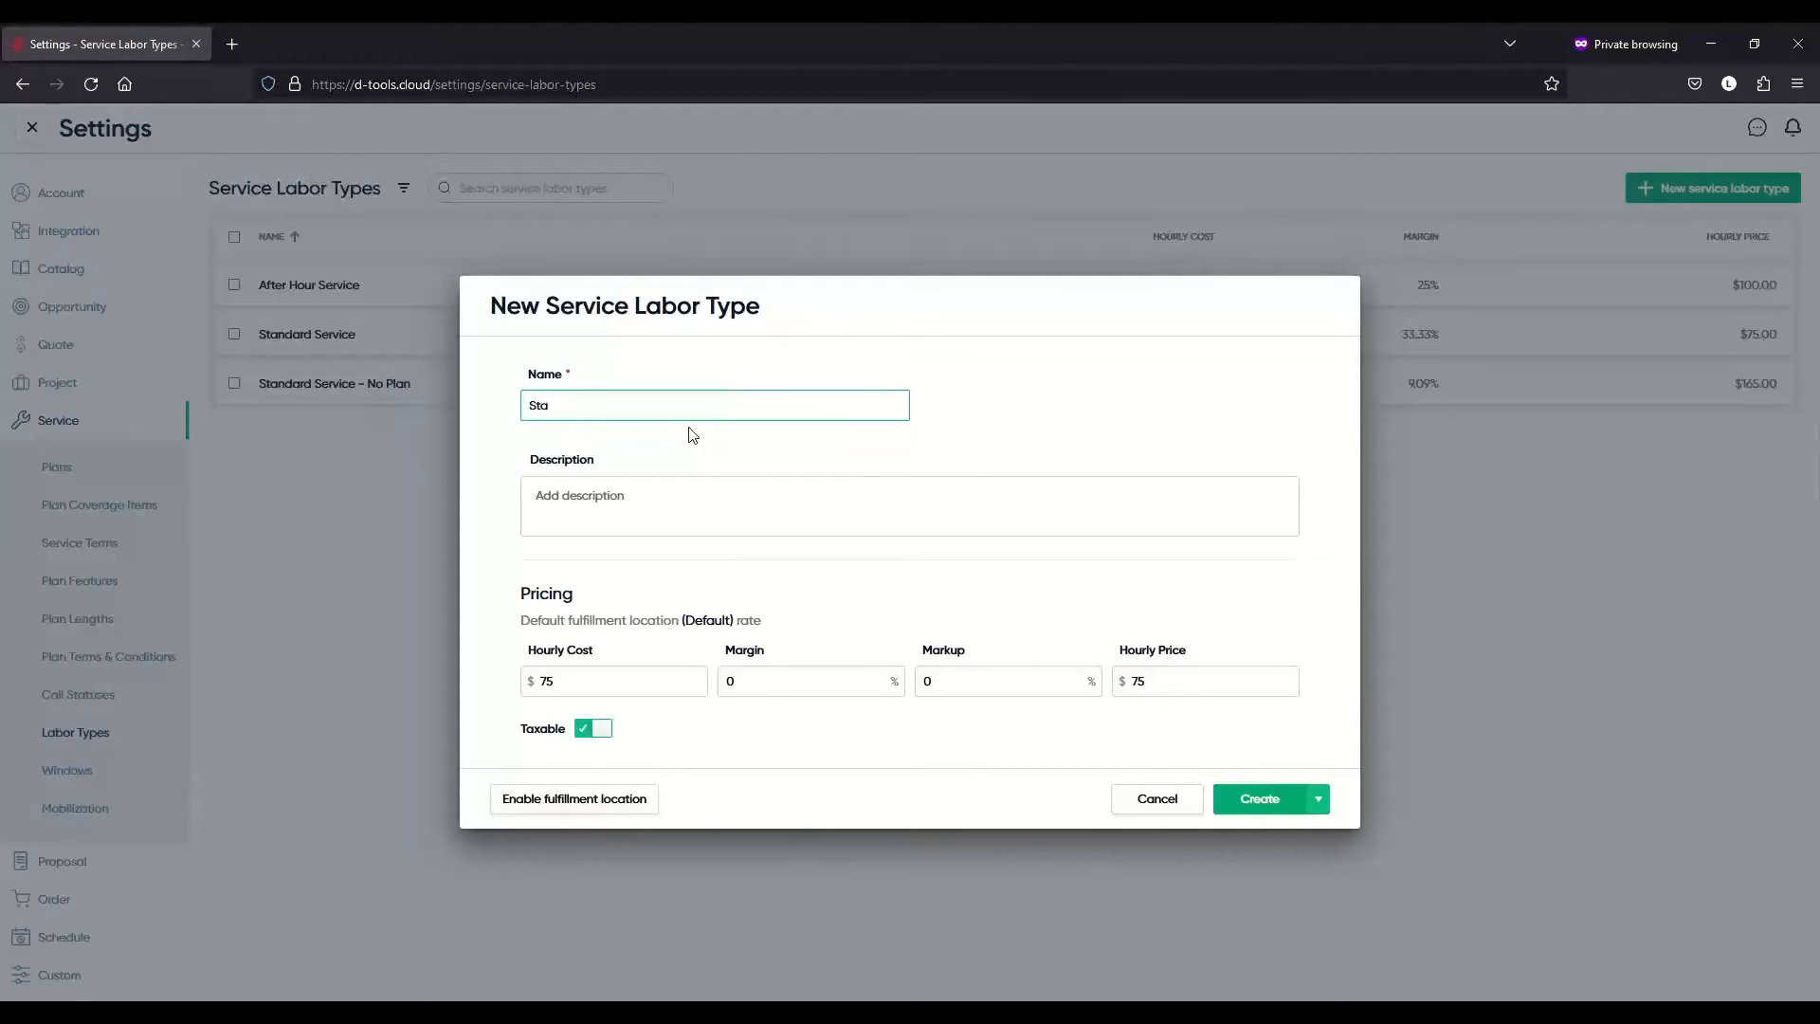
{"action": "type", "text": "ndard Service"}
{"action": "left_click", "coordinate": [682, 685]}
{"action": "left_click", "coordinate": [764, 685]}
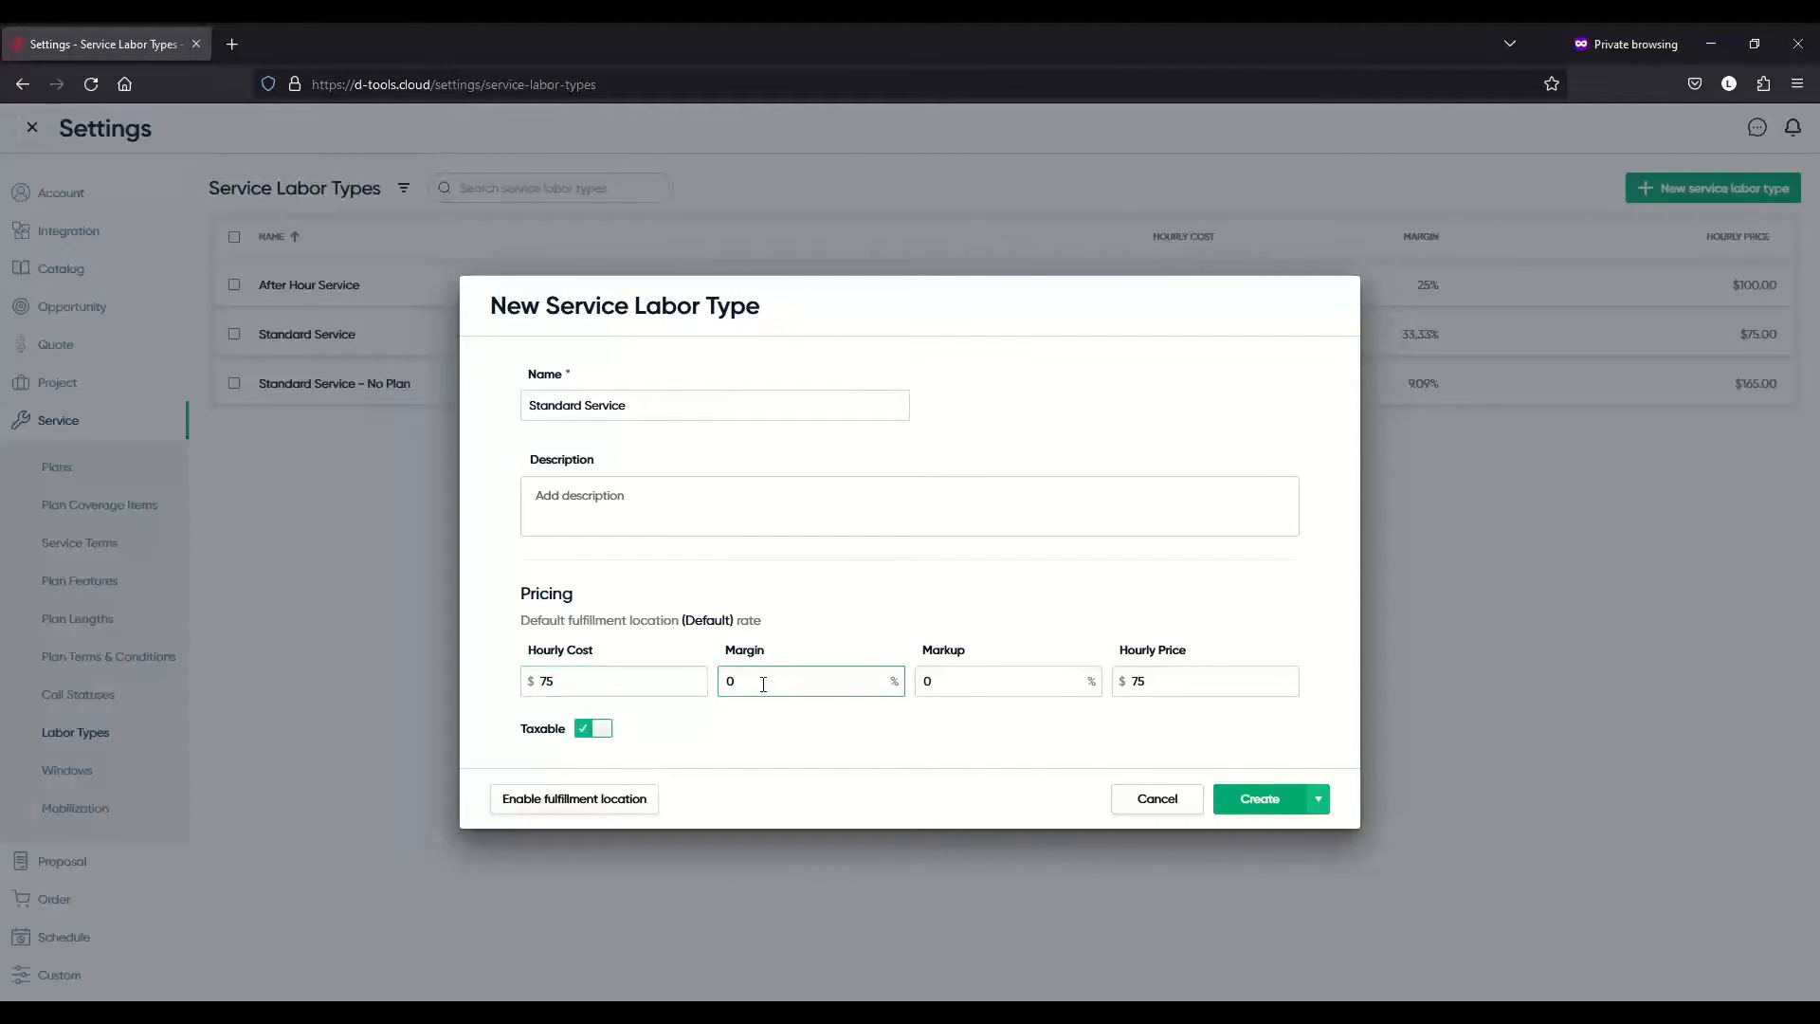
{"action": "left_click", "coordinate": [1183, 808]}
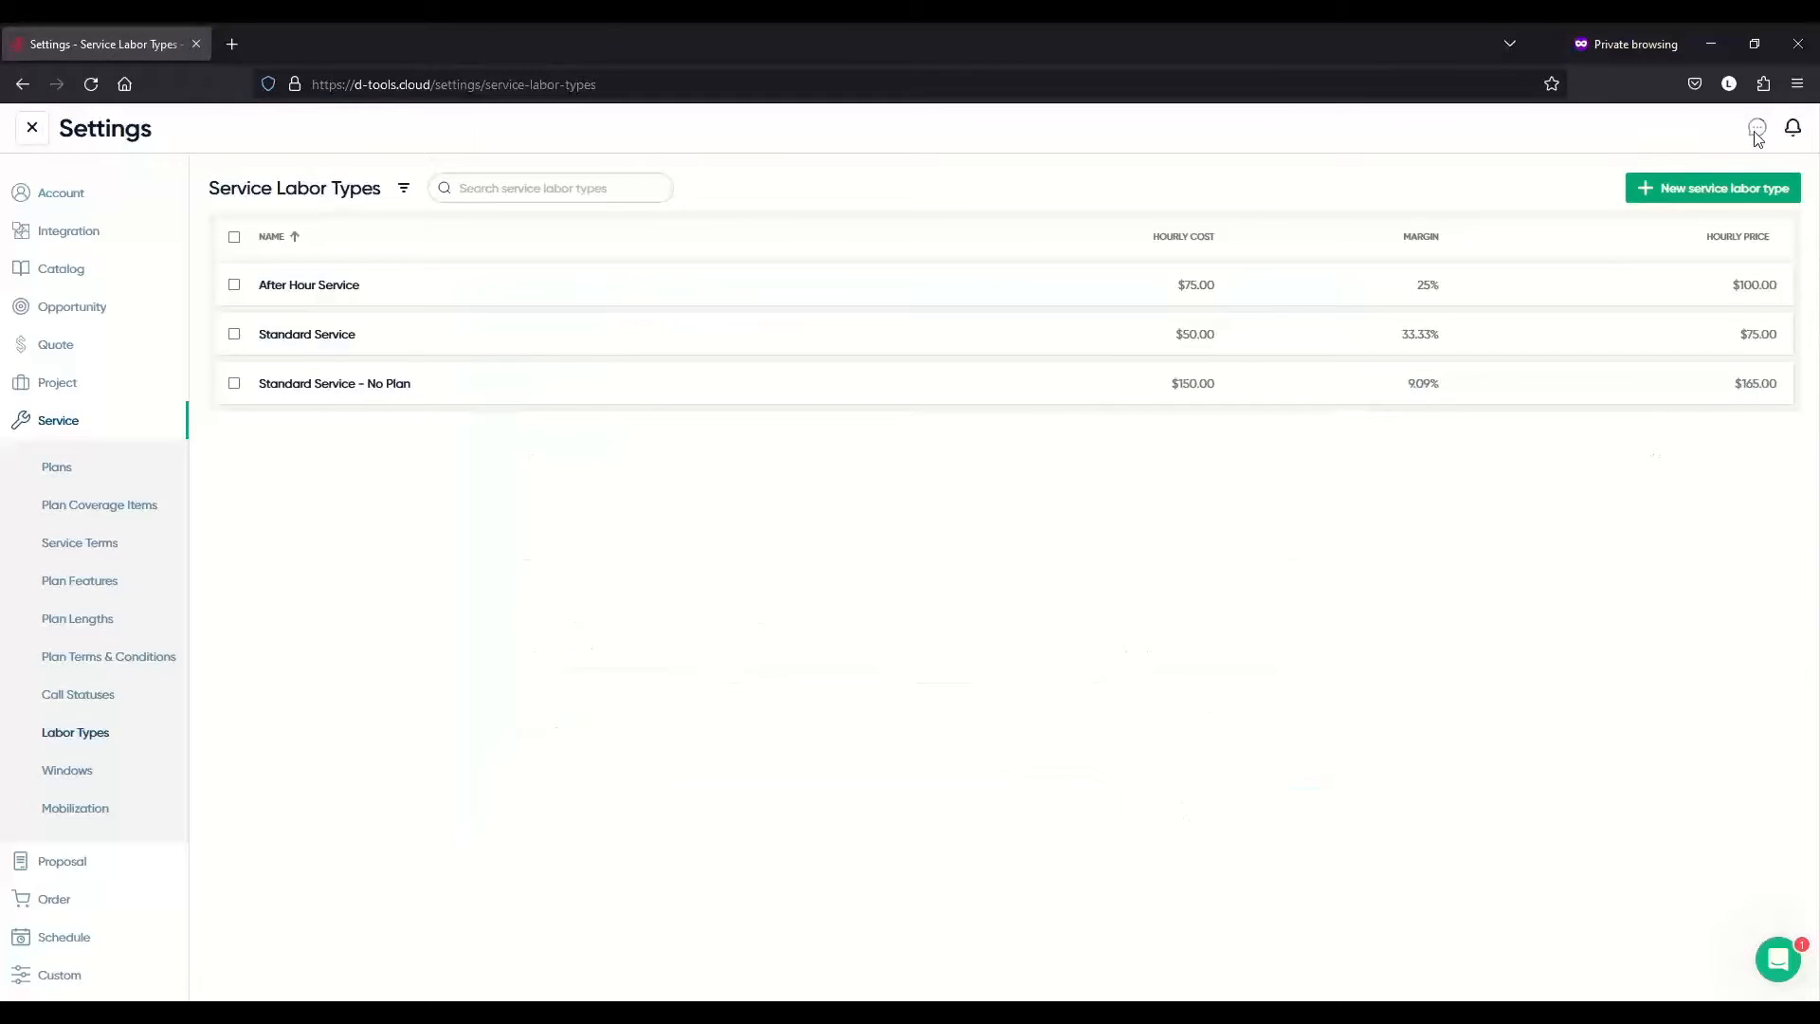
{"action": "left_click", "coordinate": [1722, 188]}
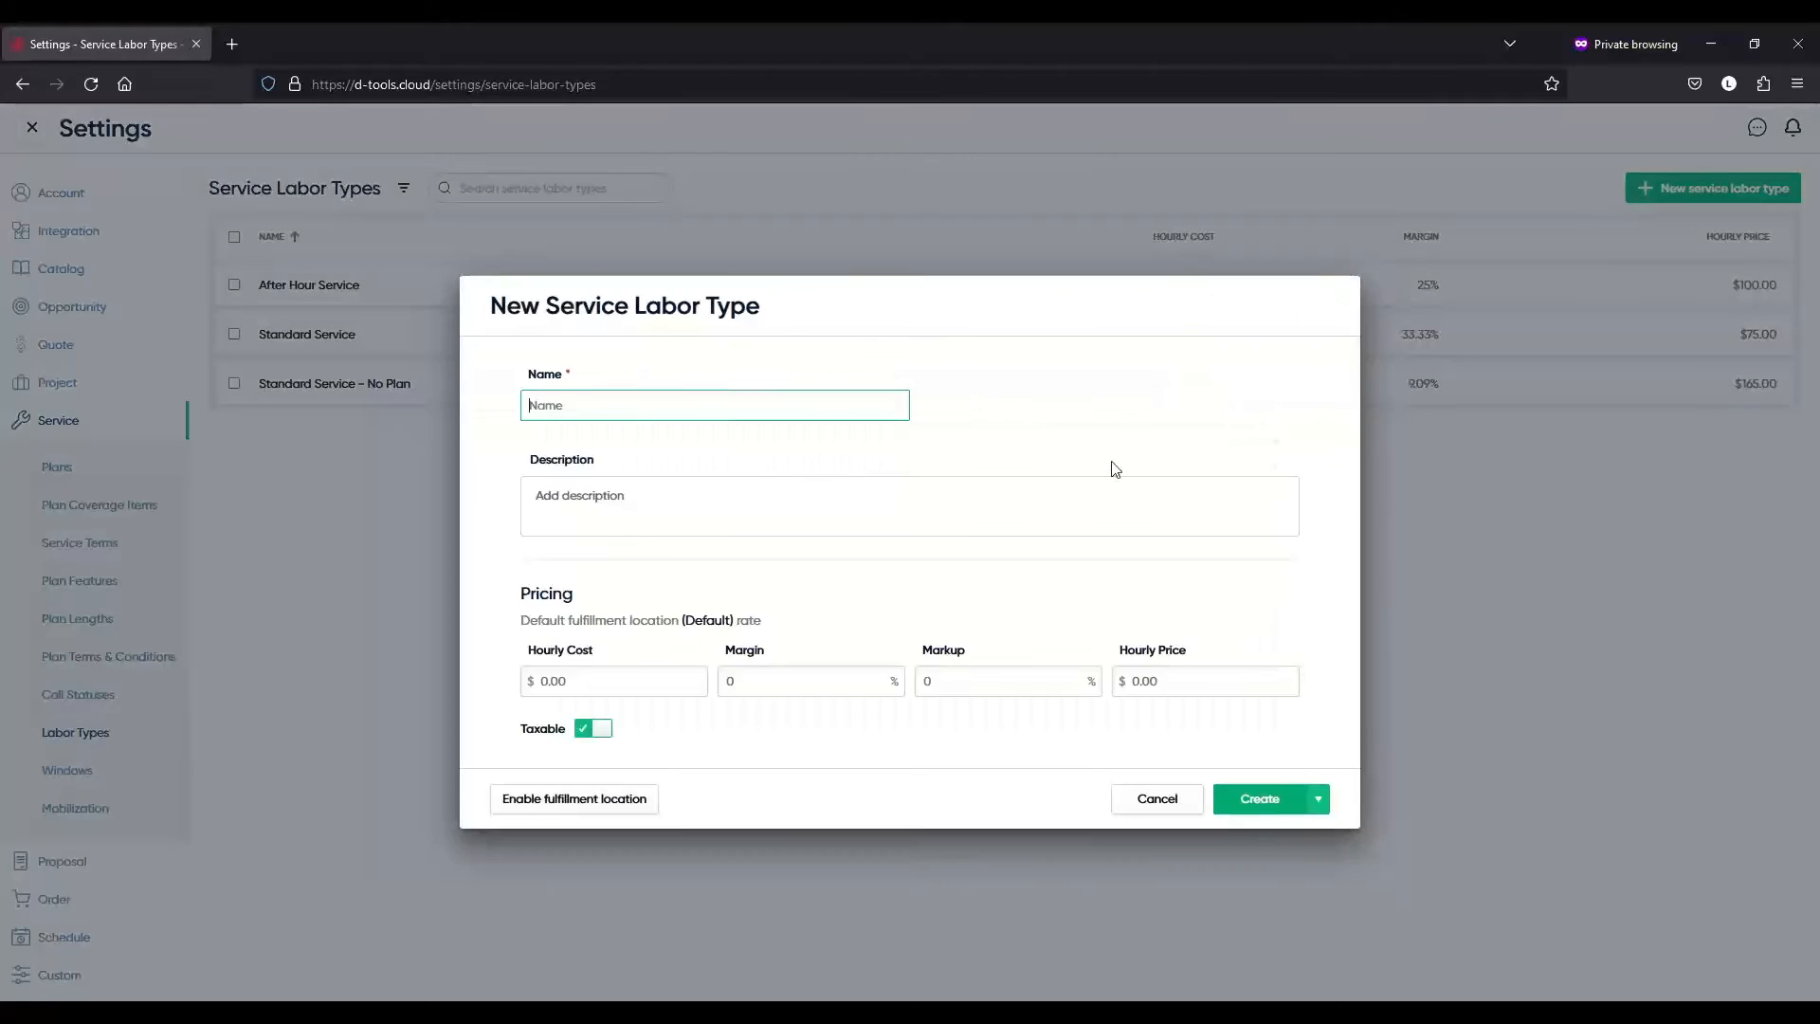
{"action": "left_click", "coordinate": [673, 693]}
{"action": "type", "text": "756"}
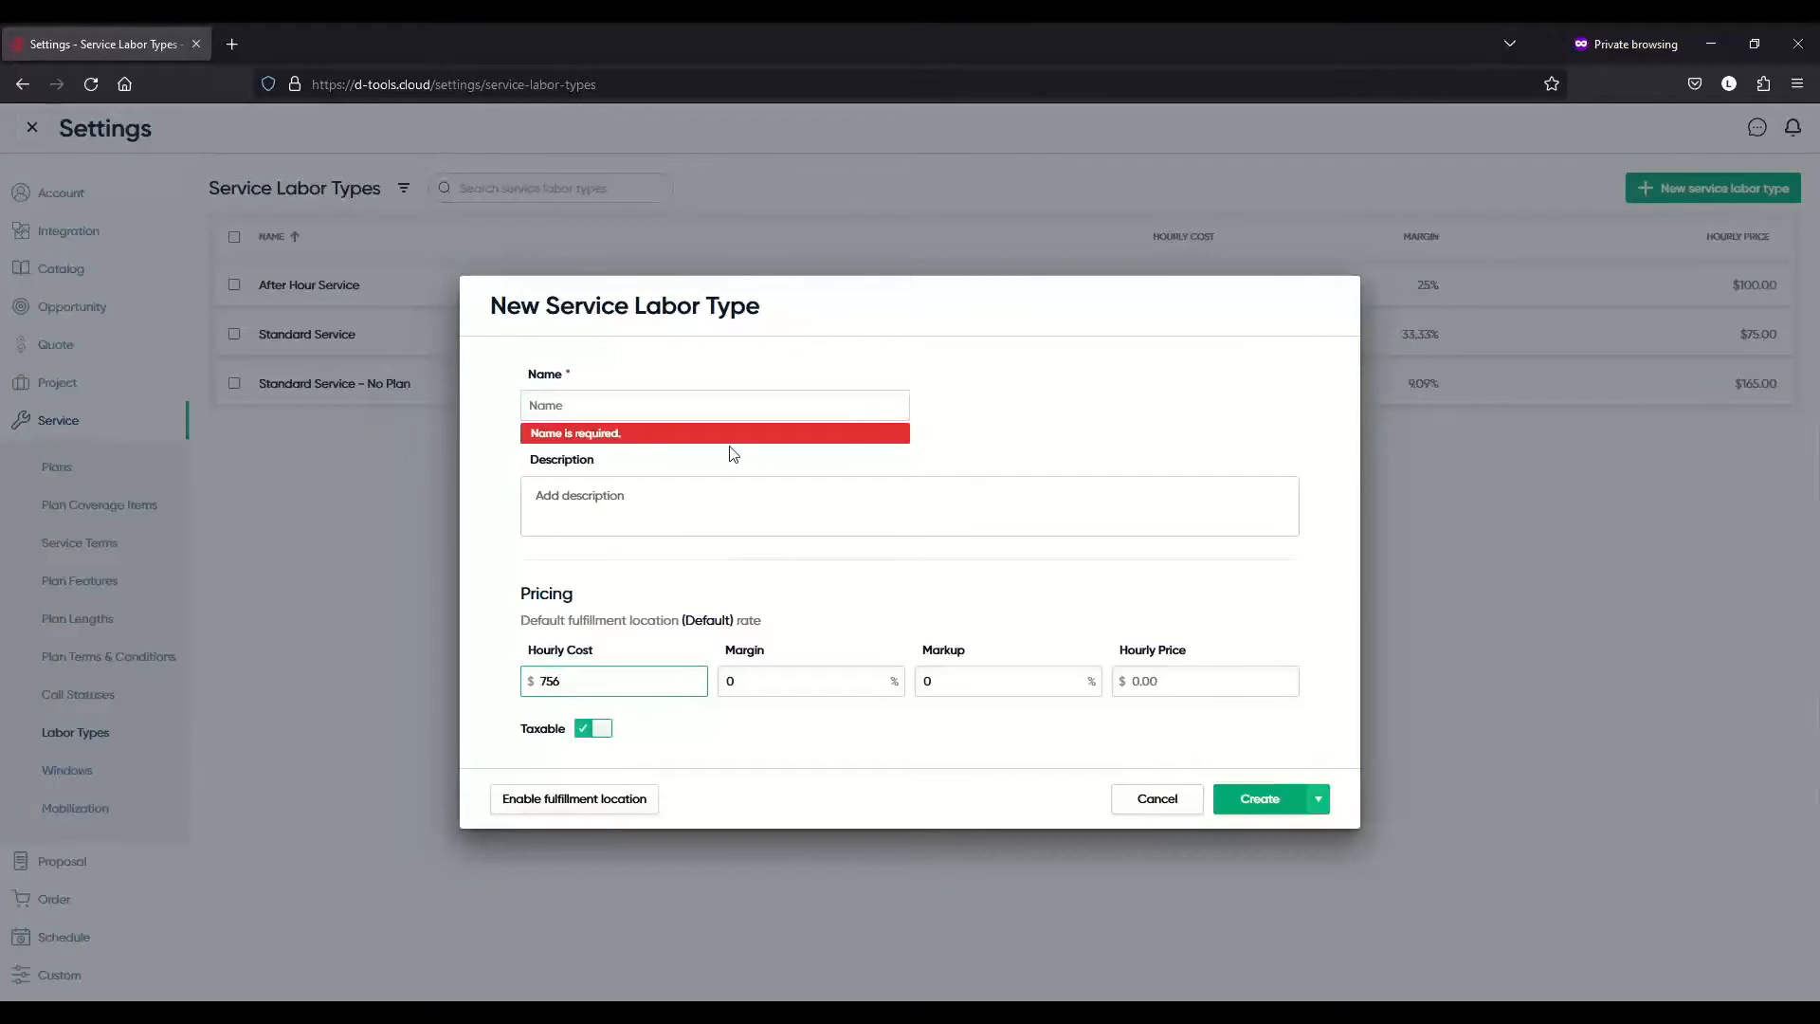
{"action": "left_click", "coordinate": [763, 679]}
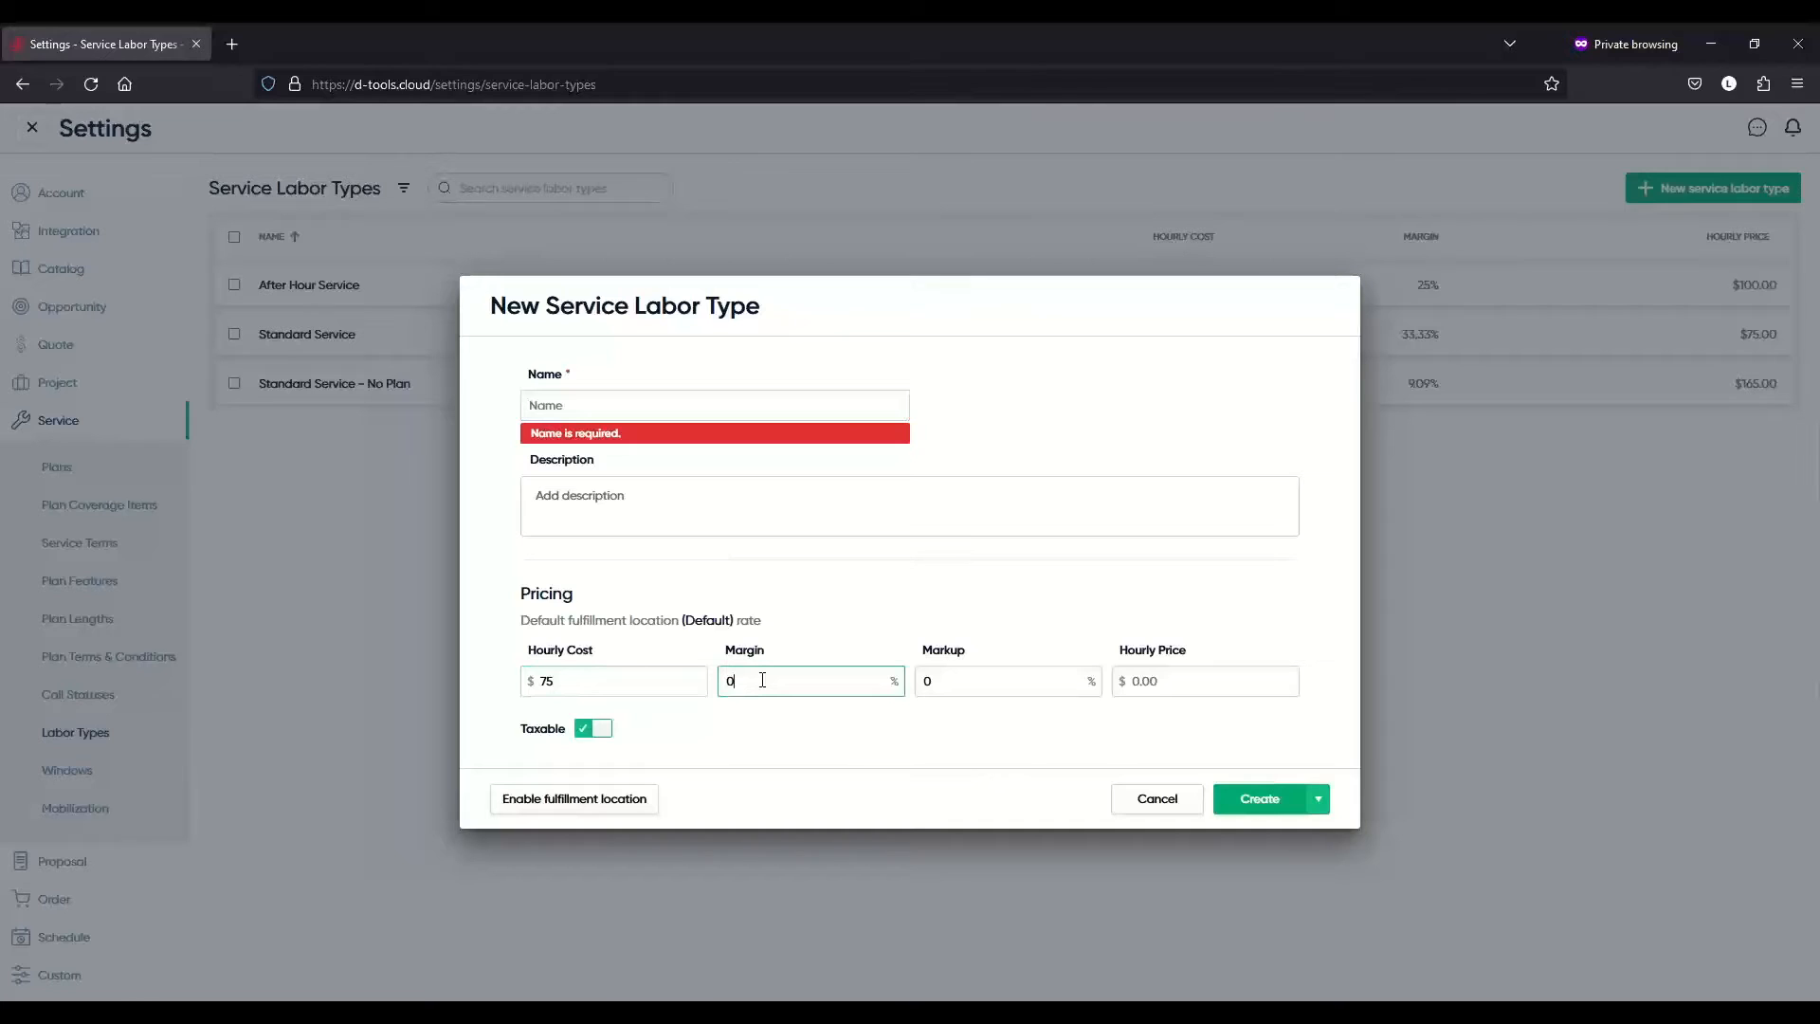
{"action": "double_click", "coordinate": [762, 680]}
{"action": "type", "text": "75"}
{"action": "left_click", "coordinate": [1077, 680]}
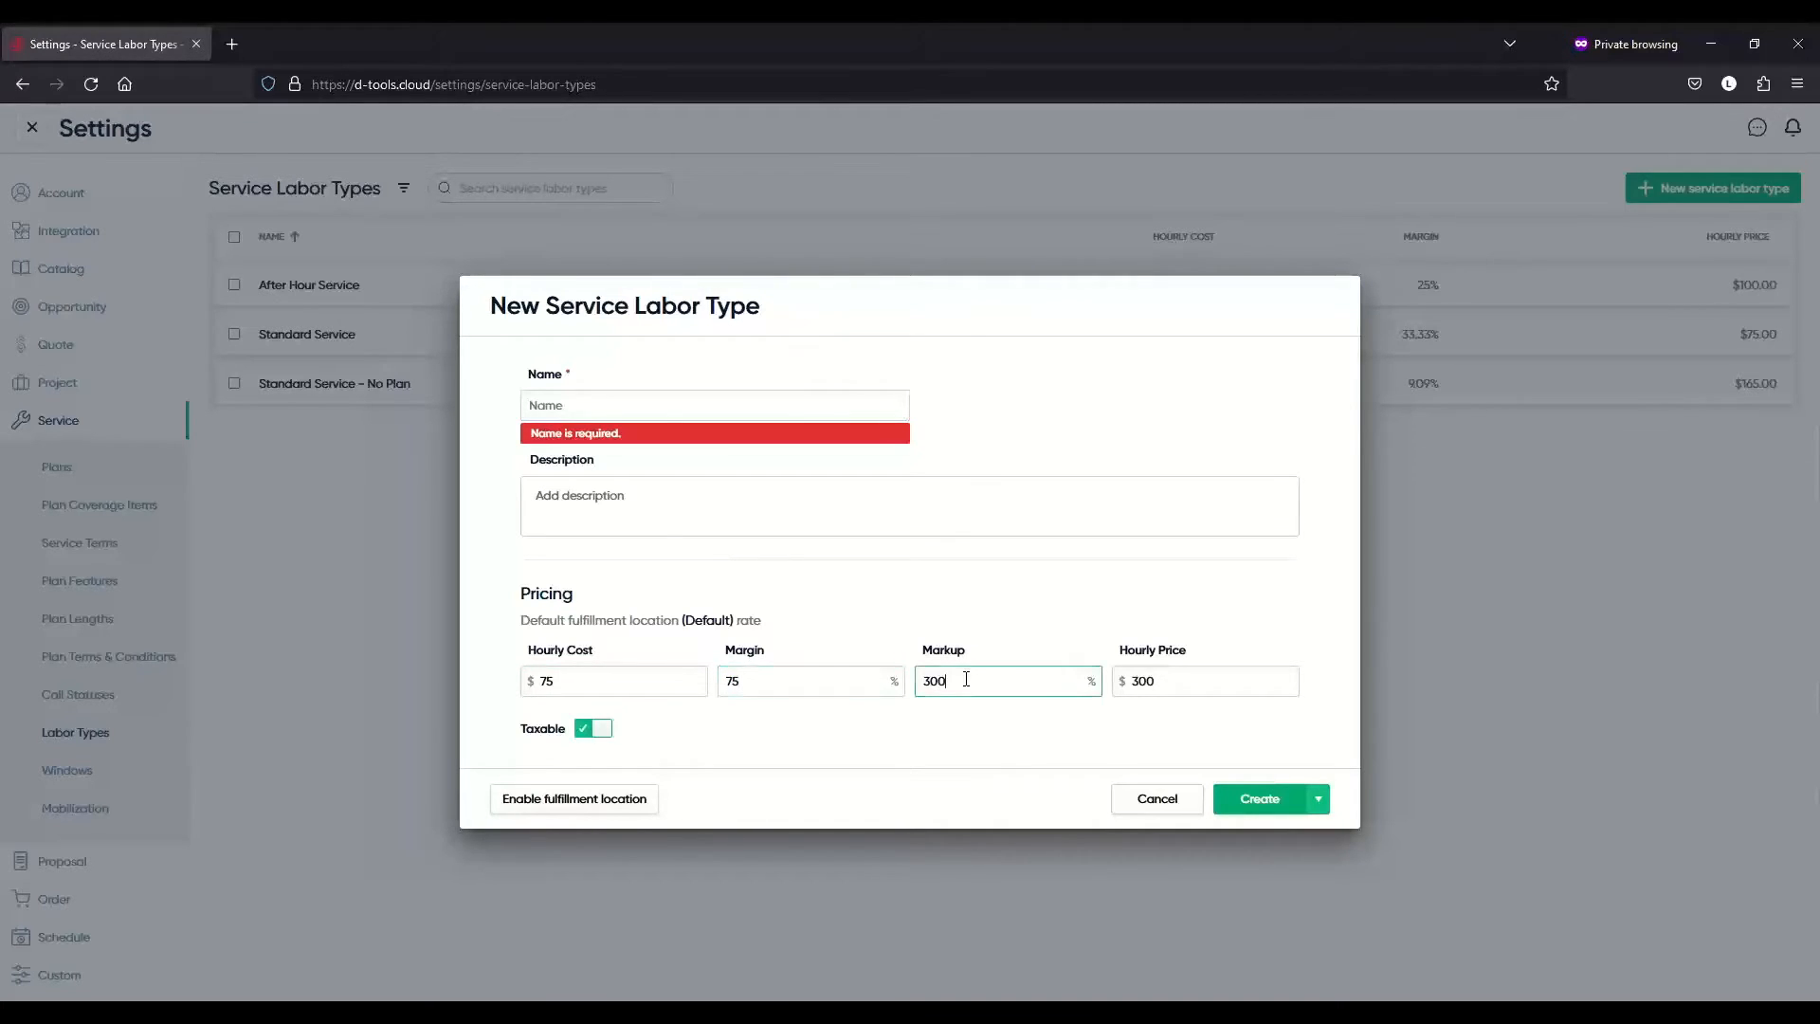
{"action": "left_click", "coordinate": [1196, 678]}
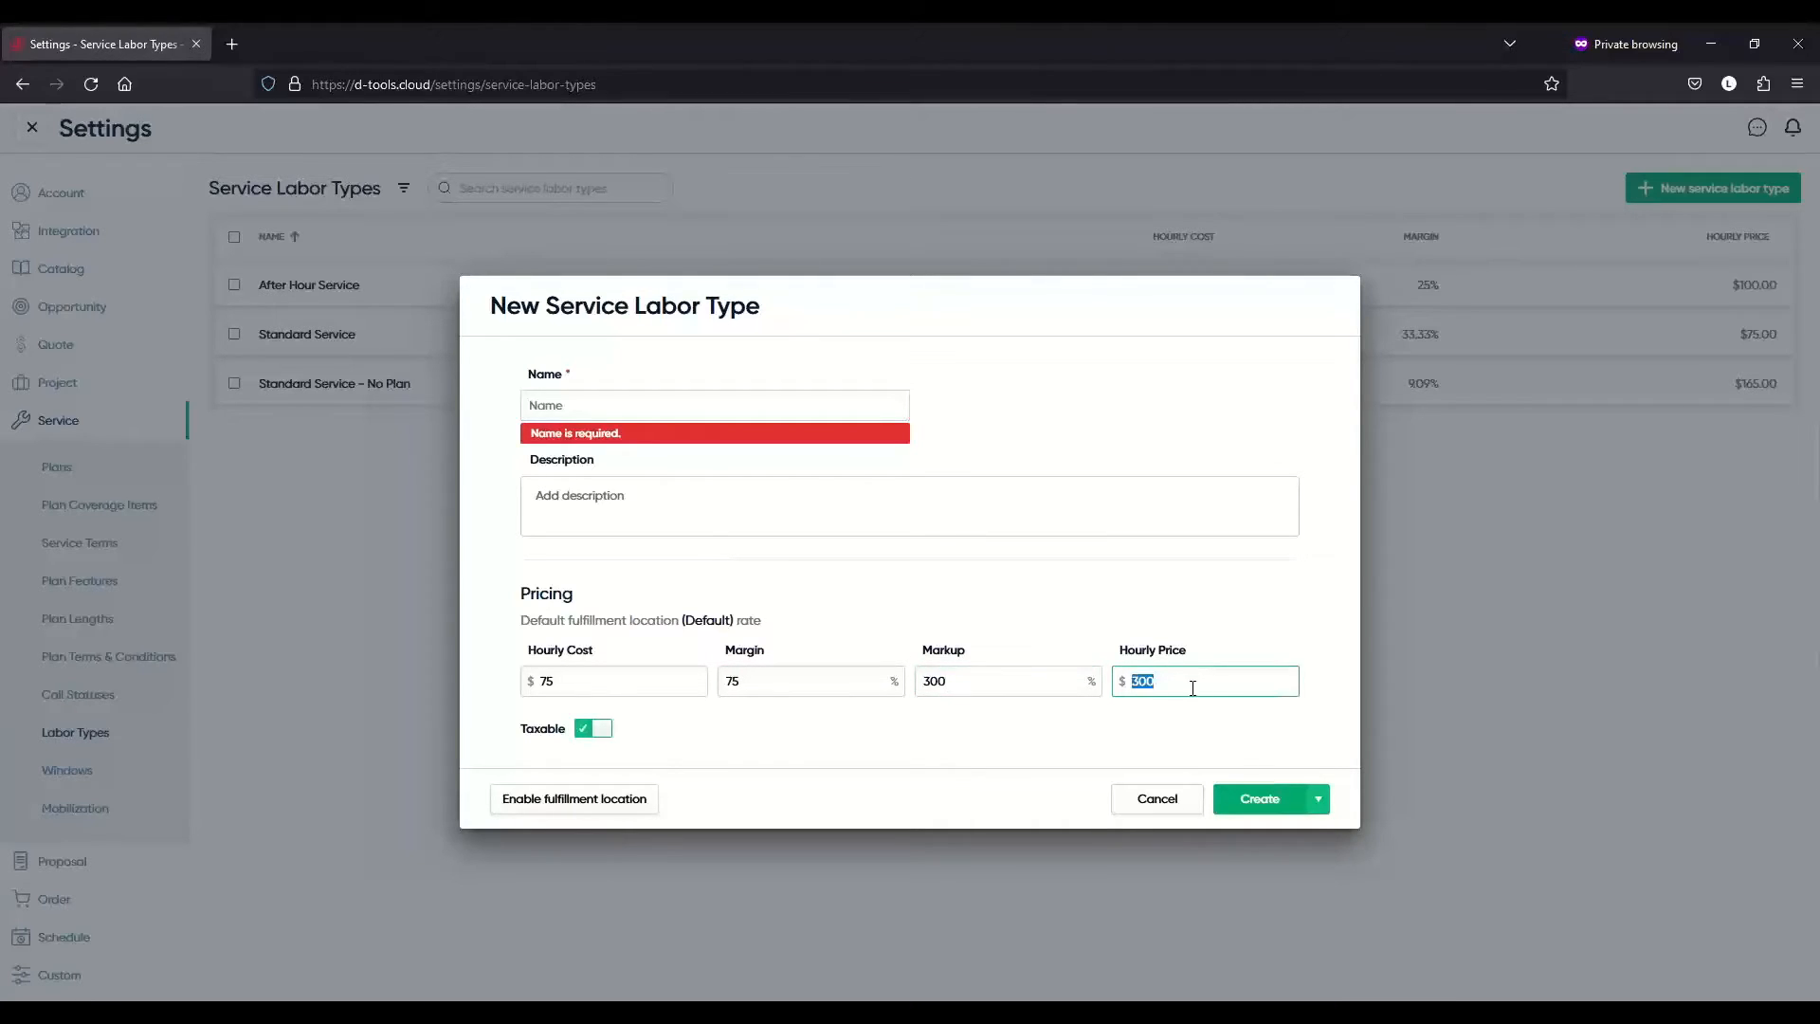
{"action": "type", "text": "7"}
{"action": "key", "text": "BackSpace"}
{"action": "key", "text": "BackSpace"}
{"action": "type", "text": "150"}
{"action": "left_click", "coordinate": [1157, 801]}
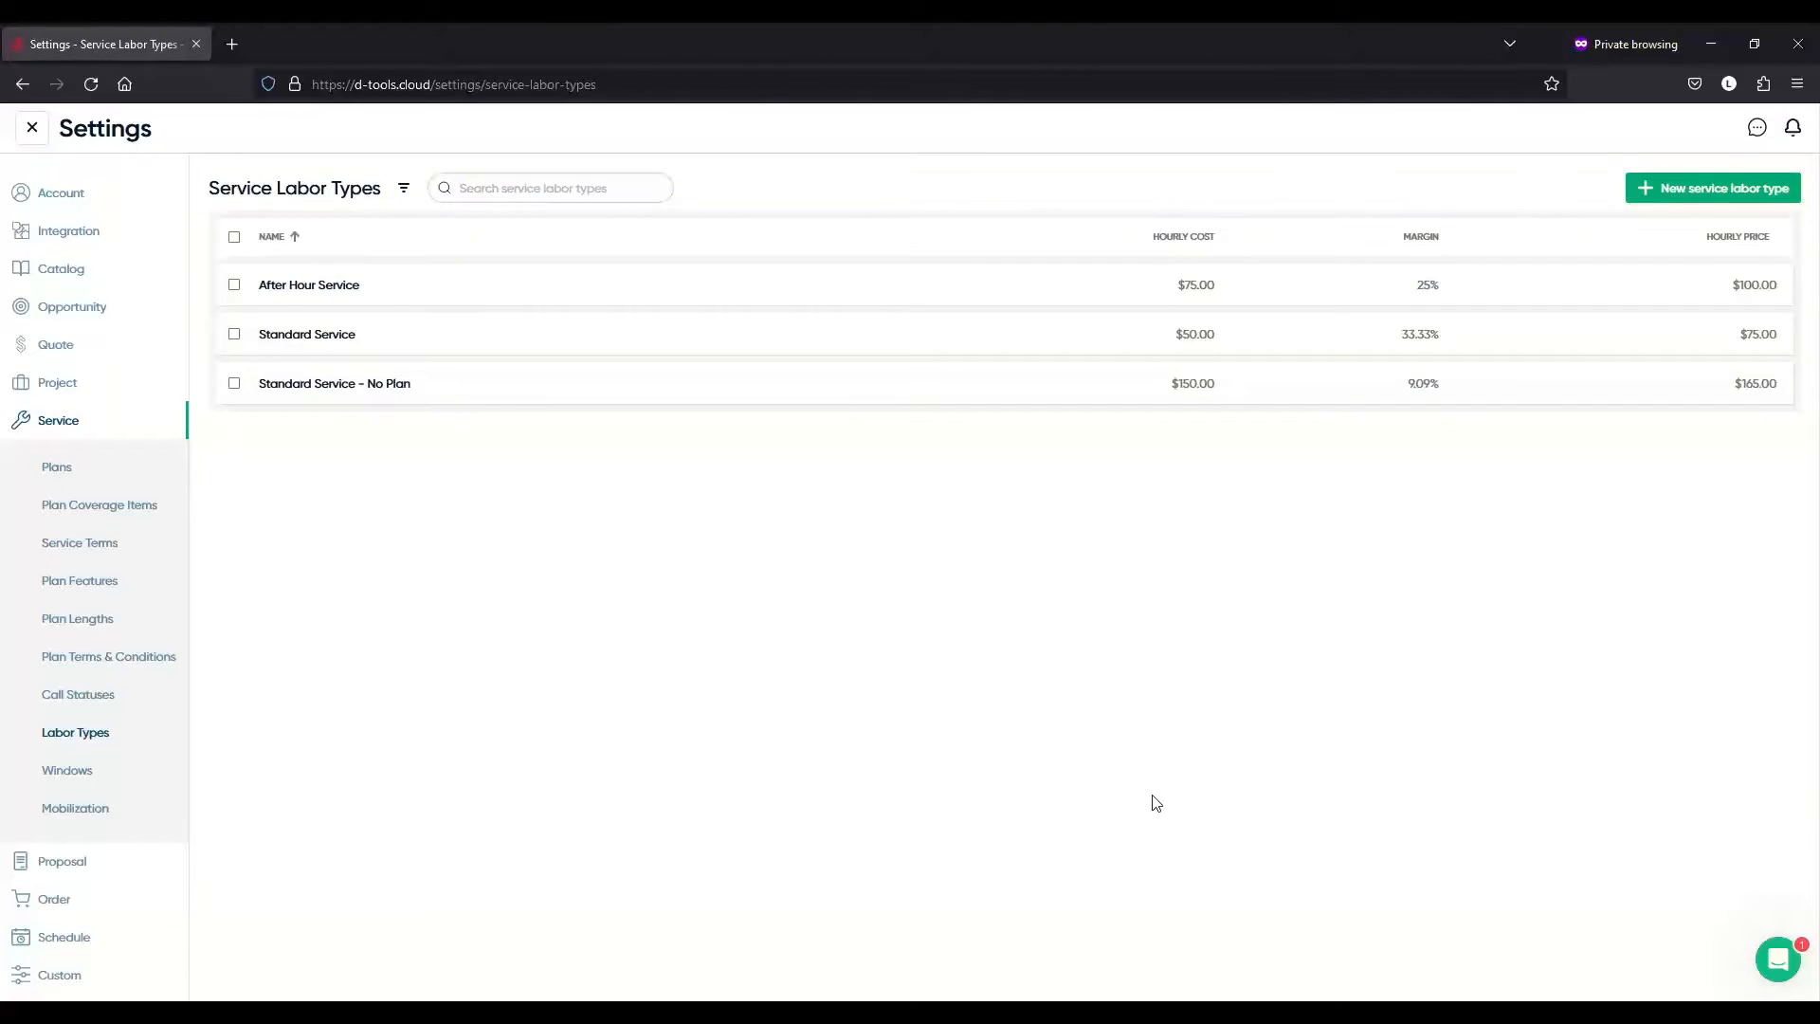
- In service windows, toggle Tuesday and Thursday off and back on
{"action": "left_click", "coordinate": [113, 777]}
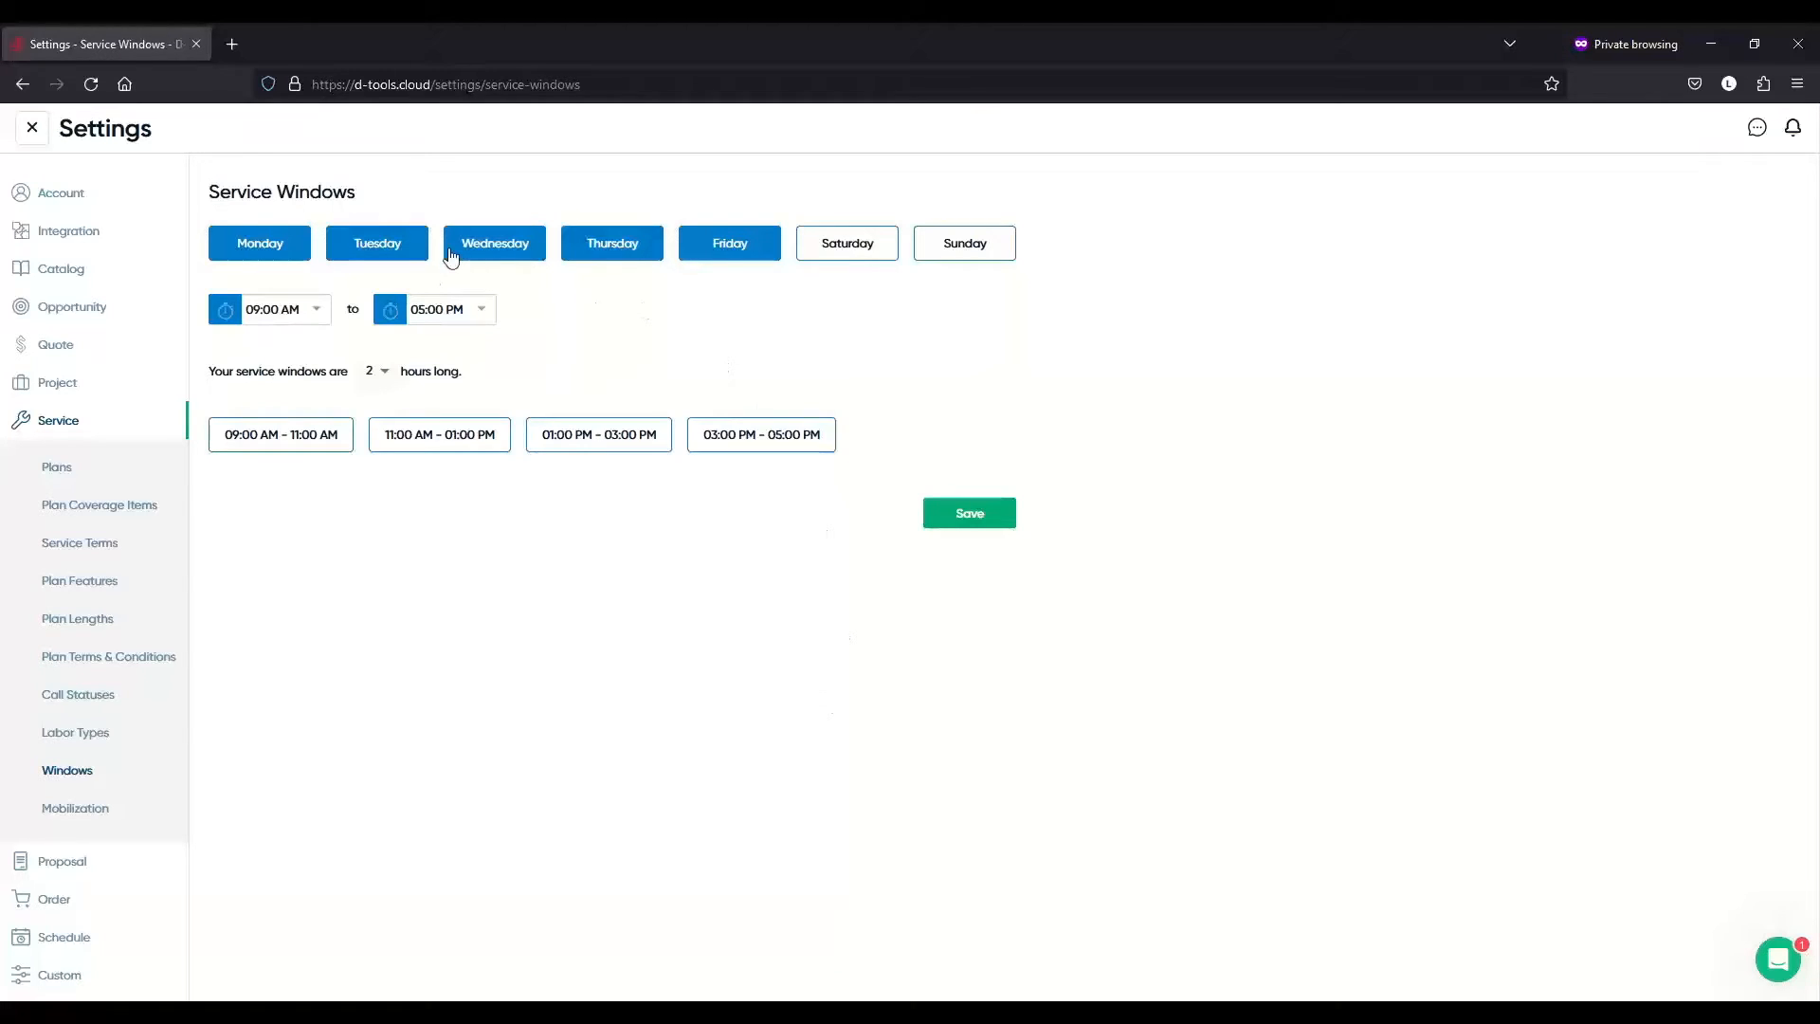
{"action": "left_click", "coordinate": [394, 250]}
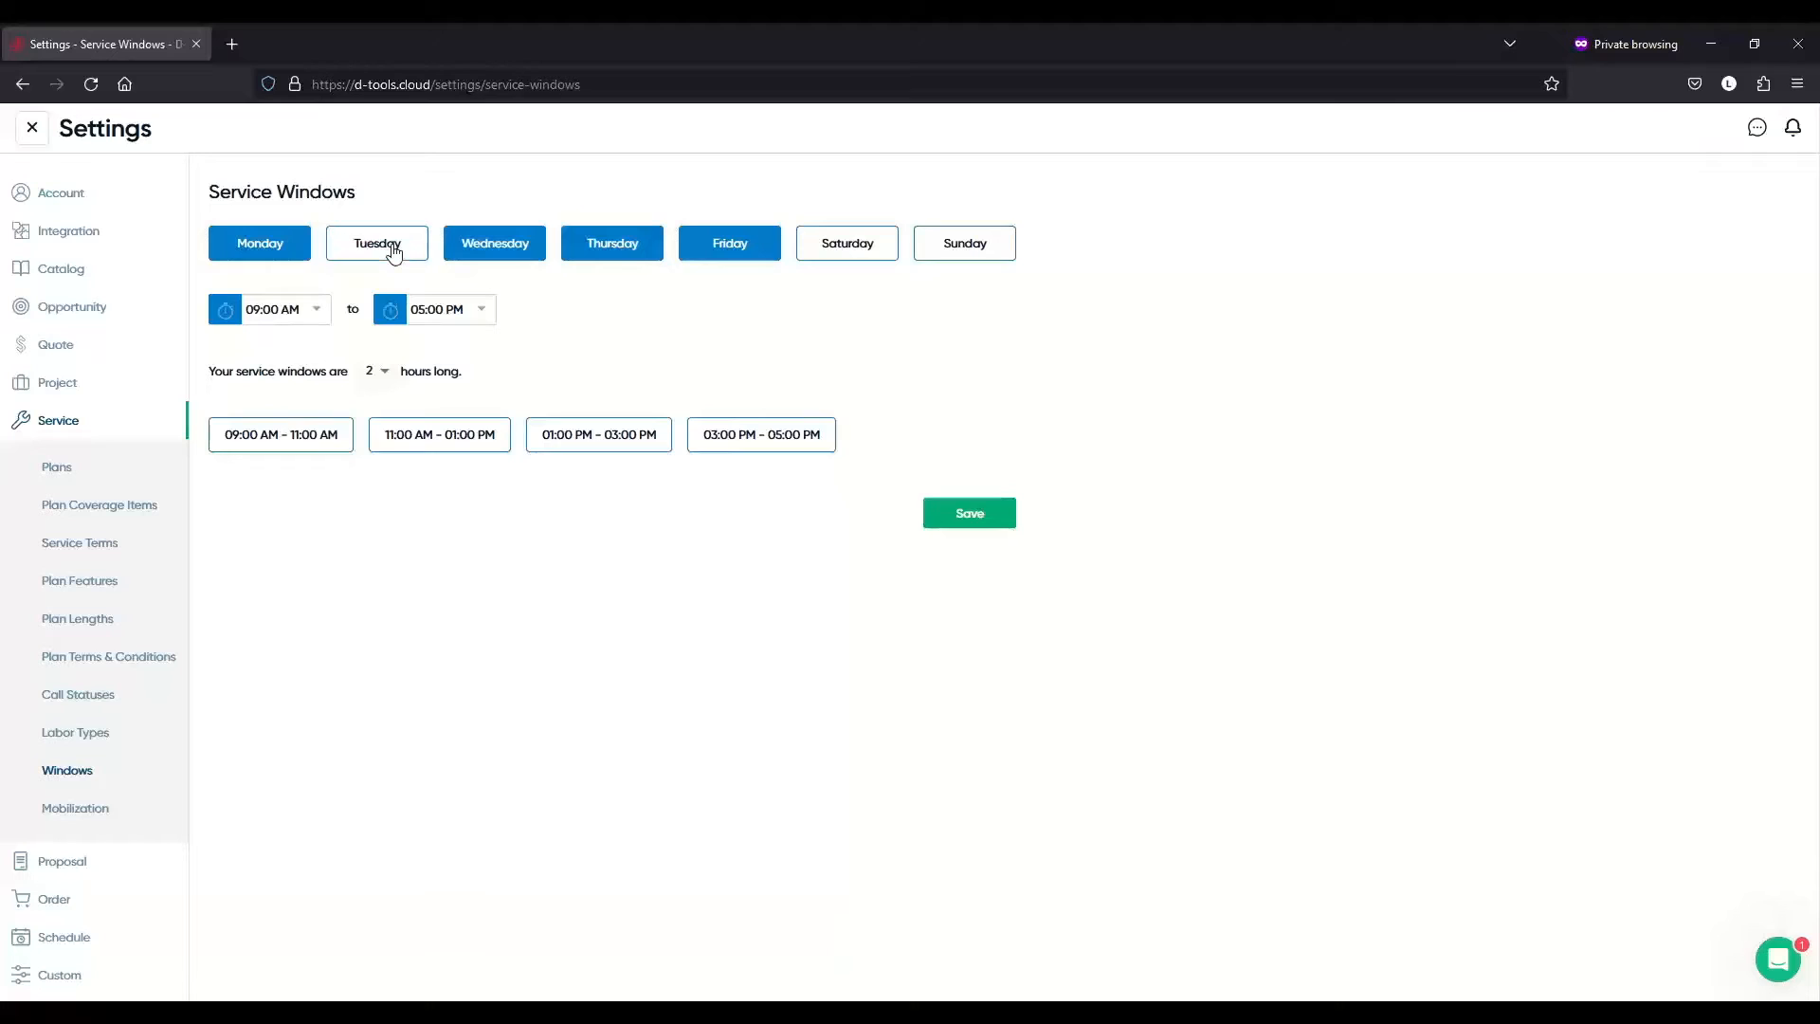
{"action": "left_click", "coordinate": [617, 252]}
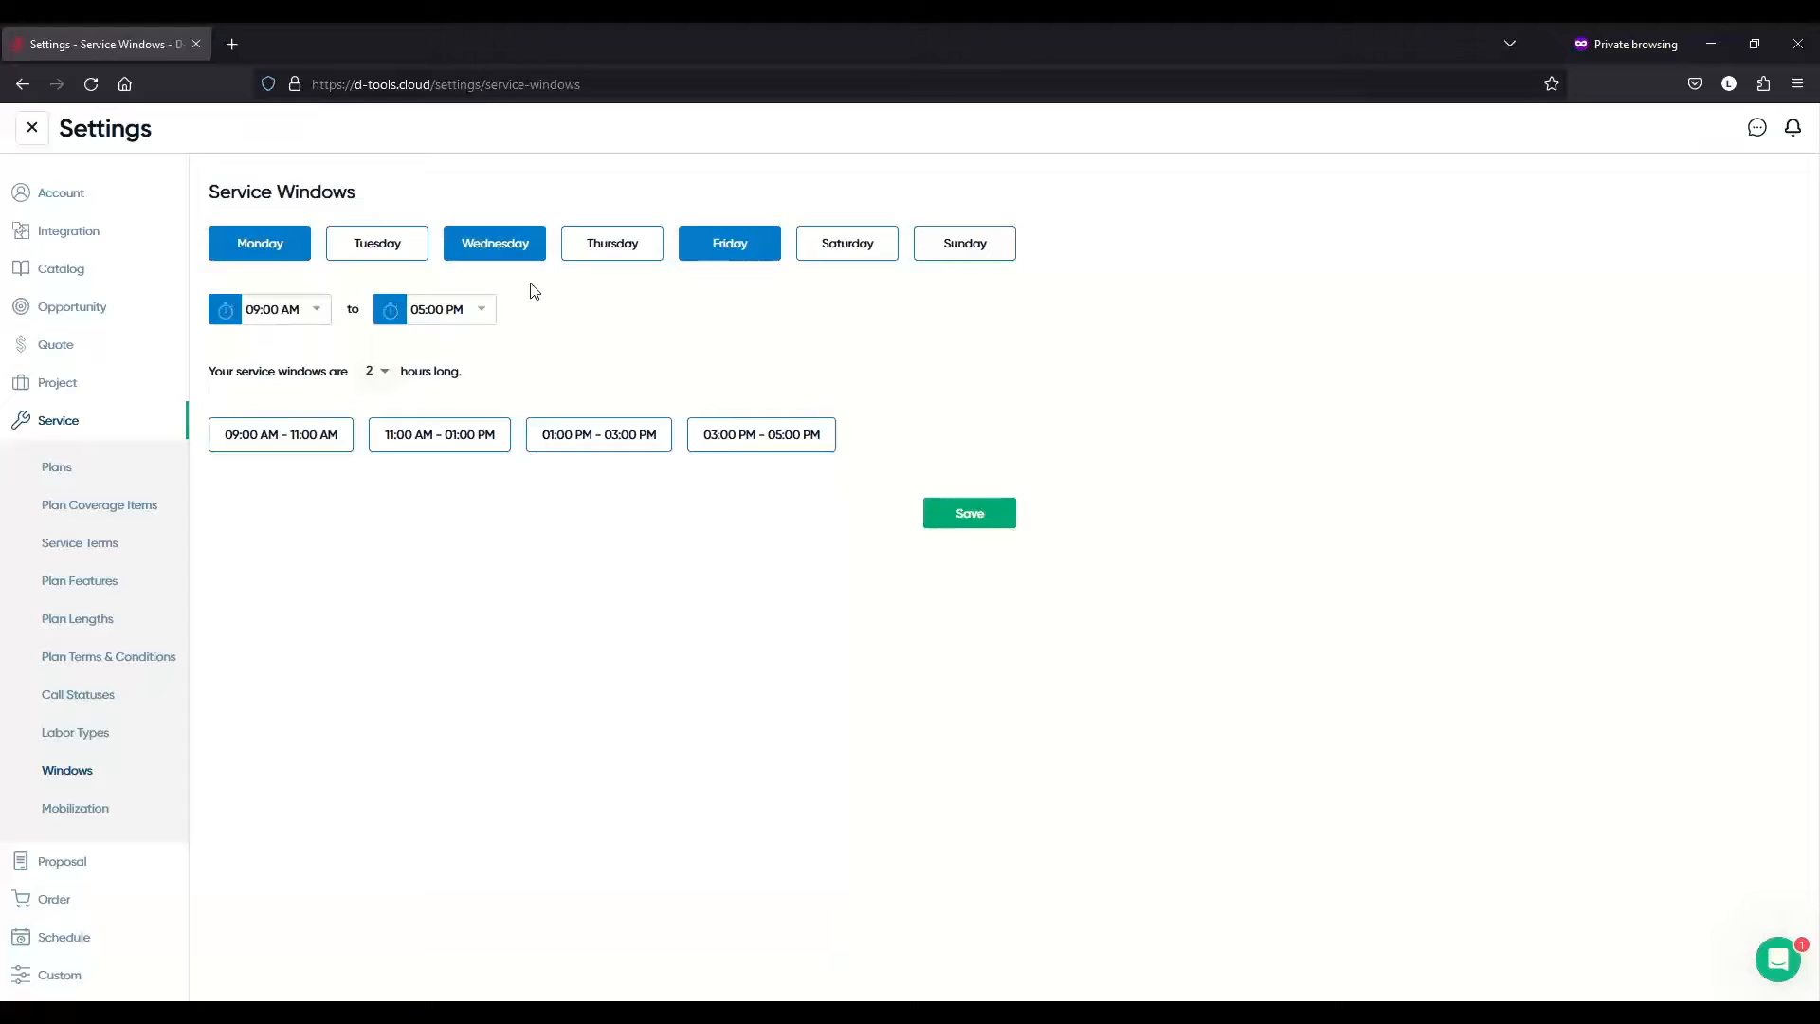
{"action": "left_click", "coordinate": [377, 234]}
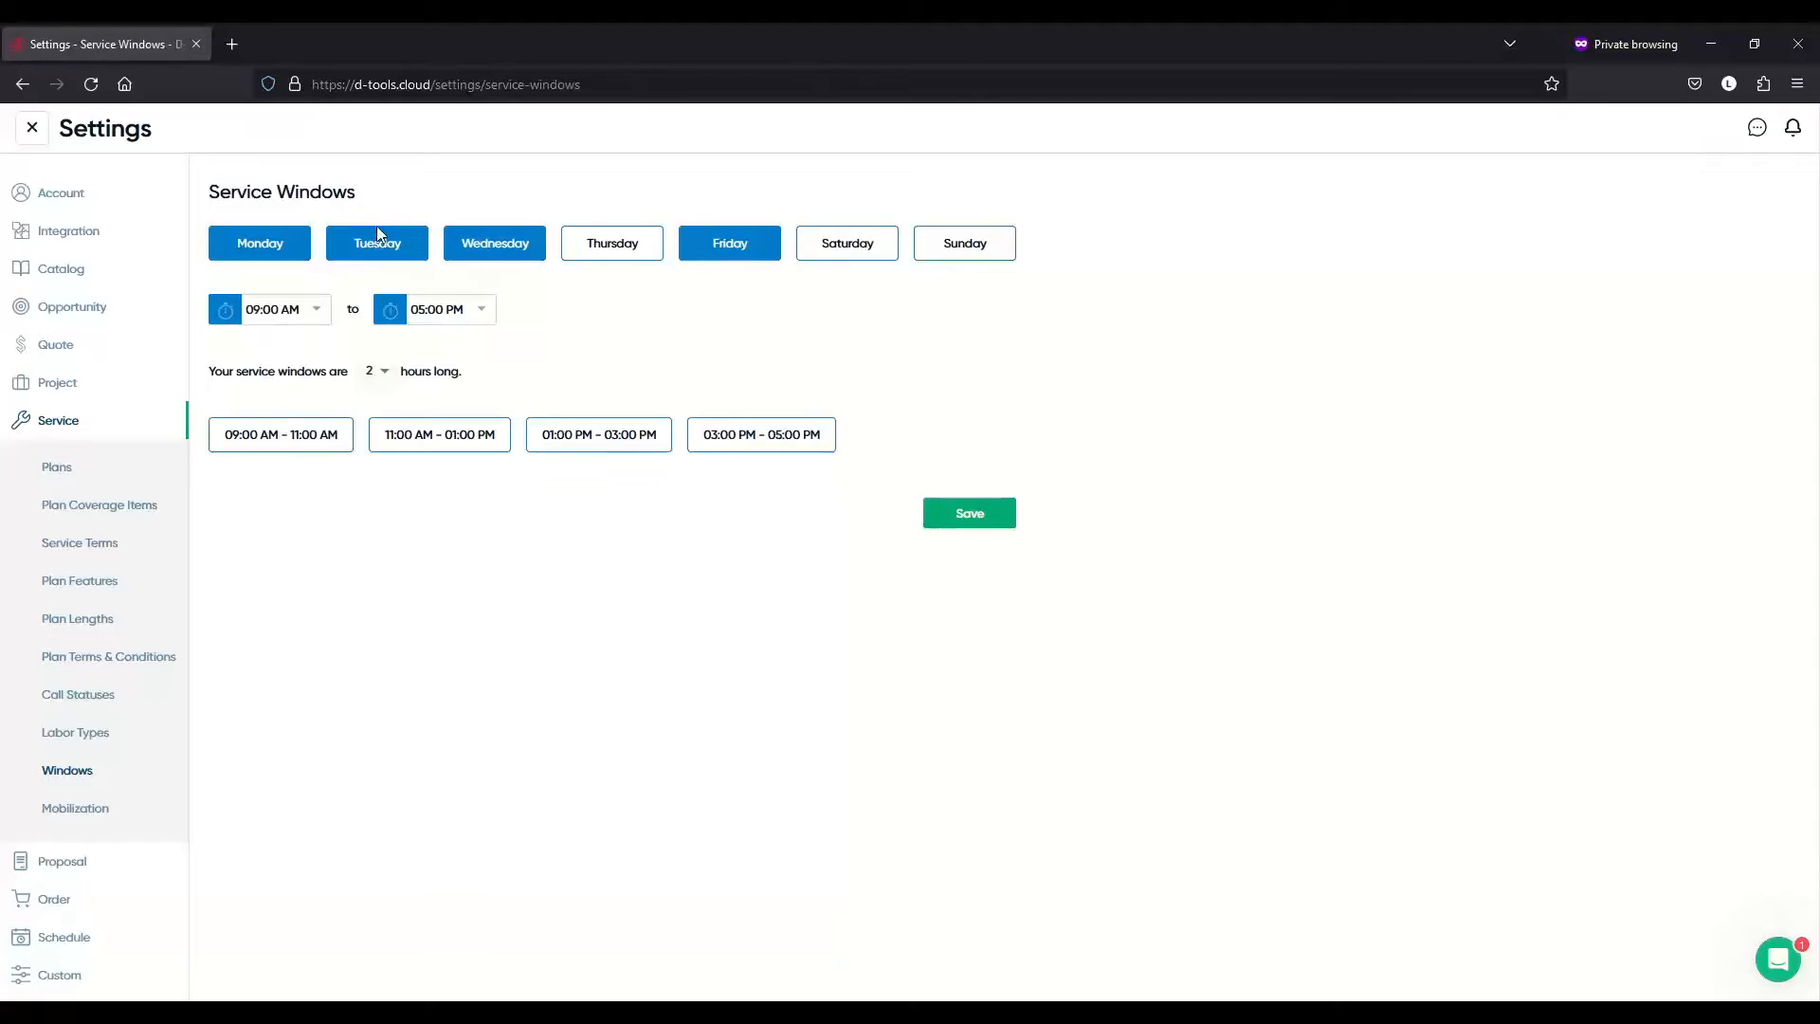
{"action": "left_click", "coordinate": [585, 246]}
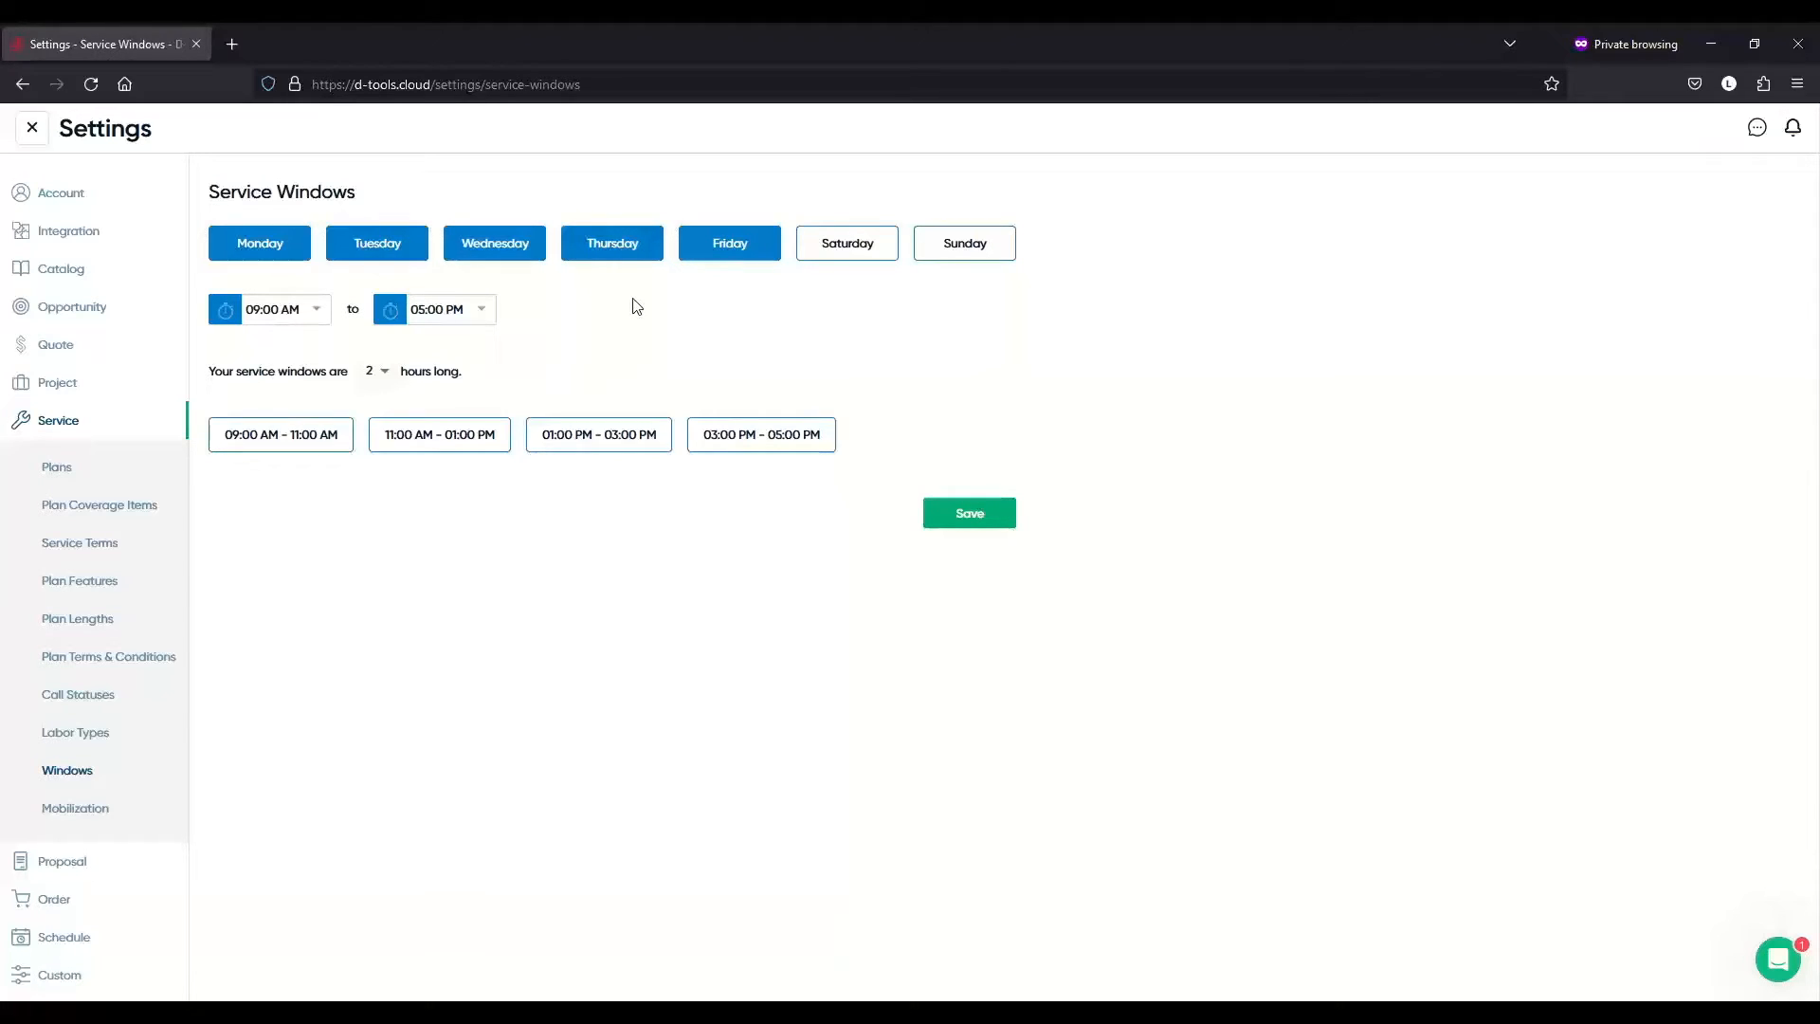
- Set the service window length to 1 hour and save the windows
{"action": "left_click", "coordinate": [385, 378]}
{"action": "left_click", "coordinate": [372, 409]}
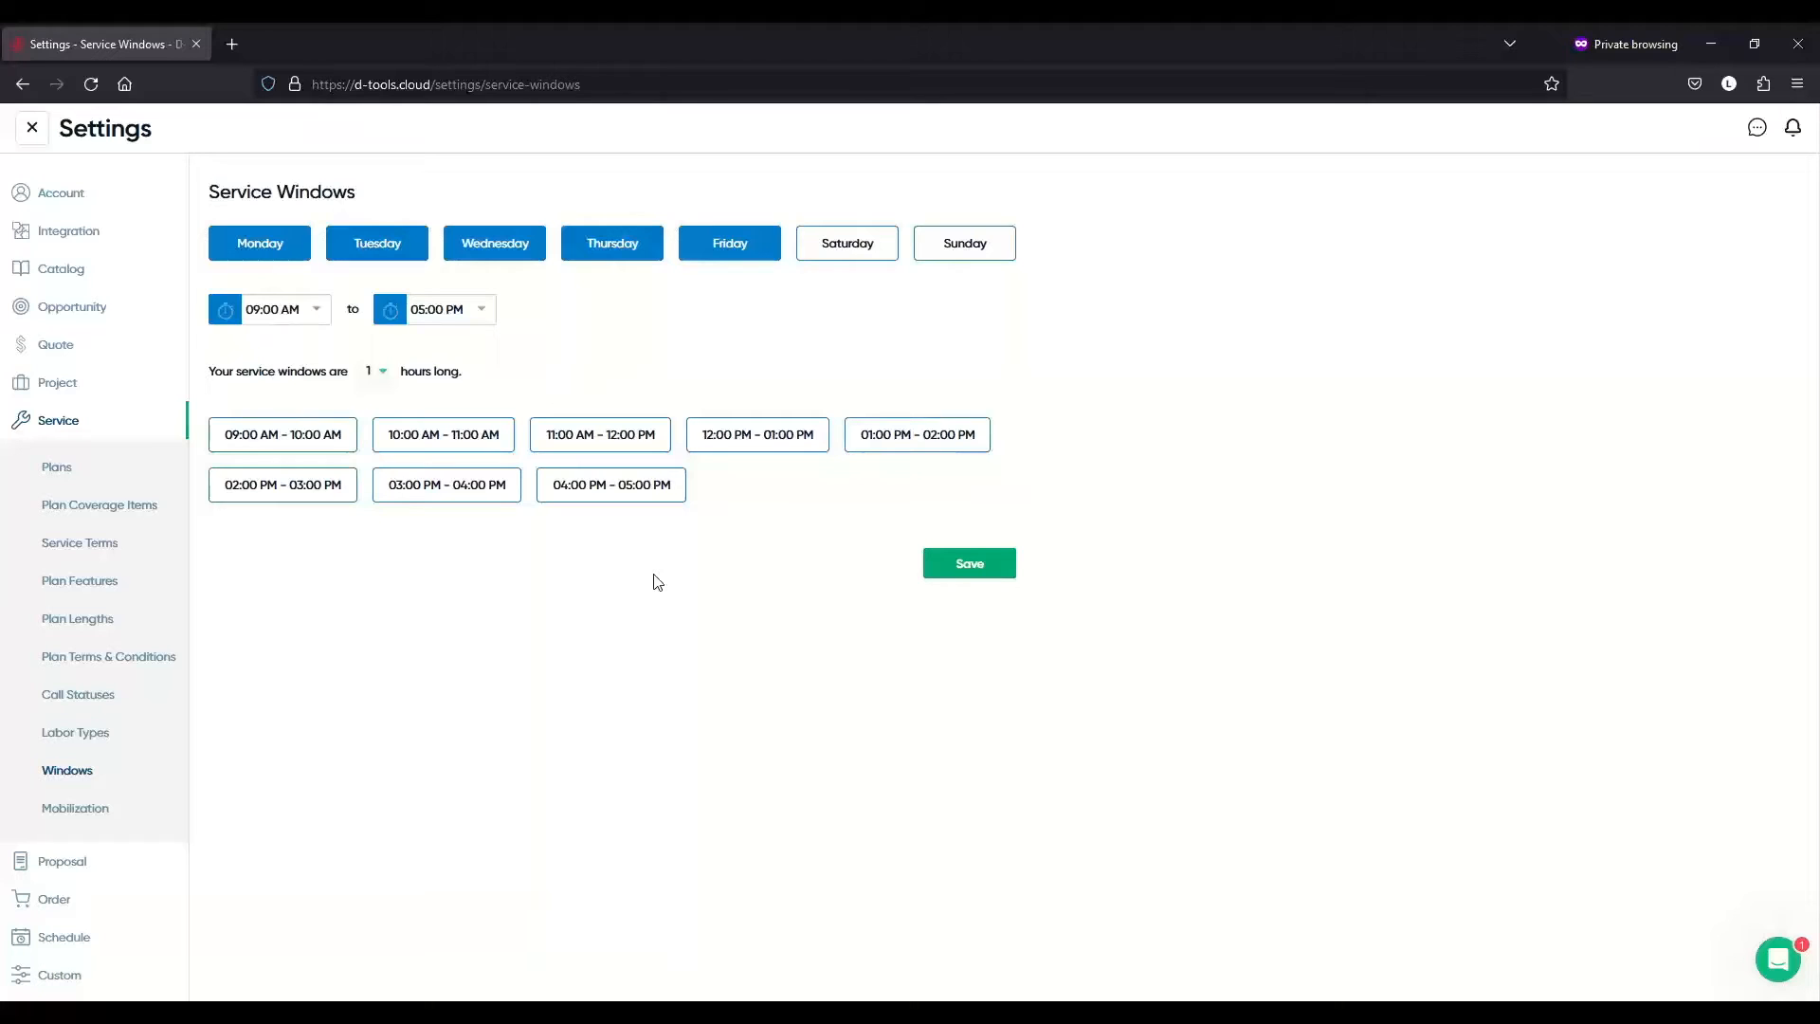
{"action": "left_click", "coordinate": [966, 567]}
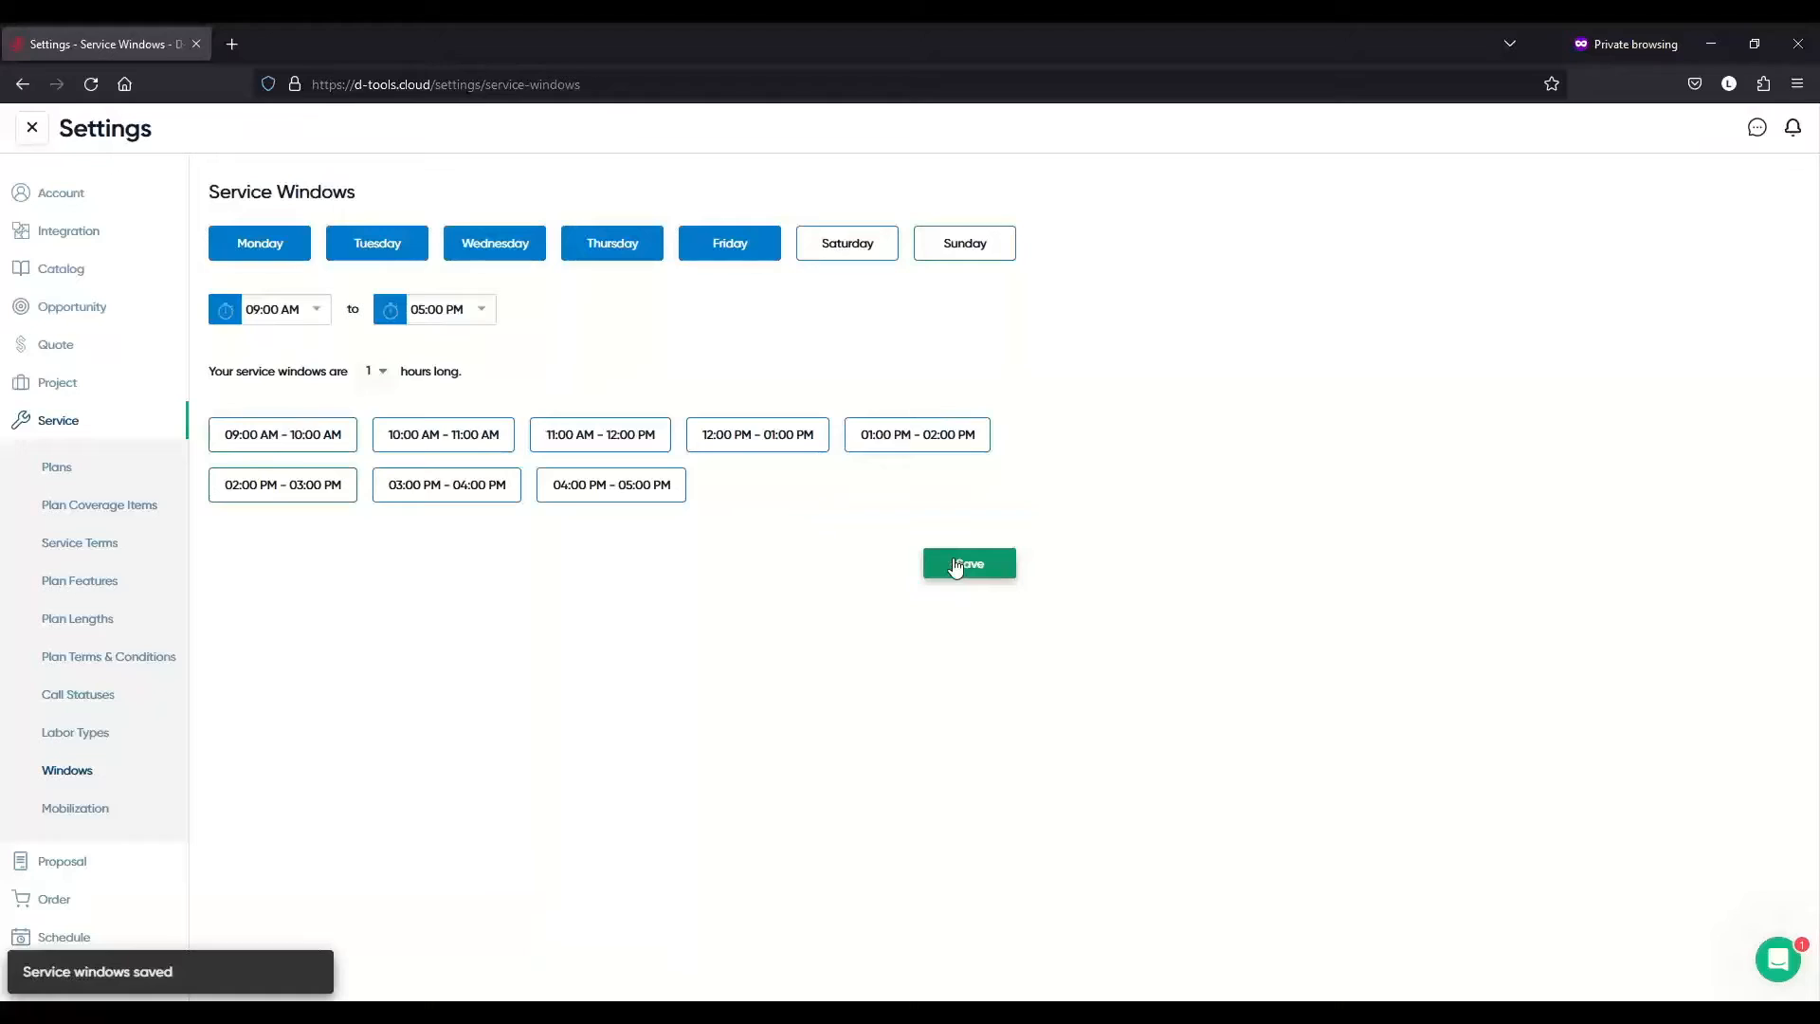
{"action": "left_click", "coordinate": [120, 817]}
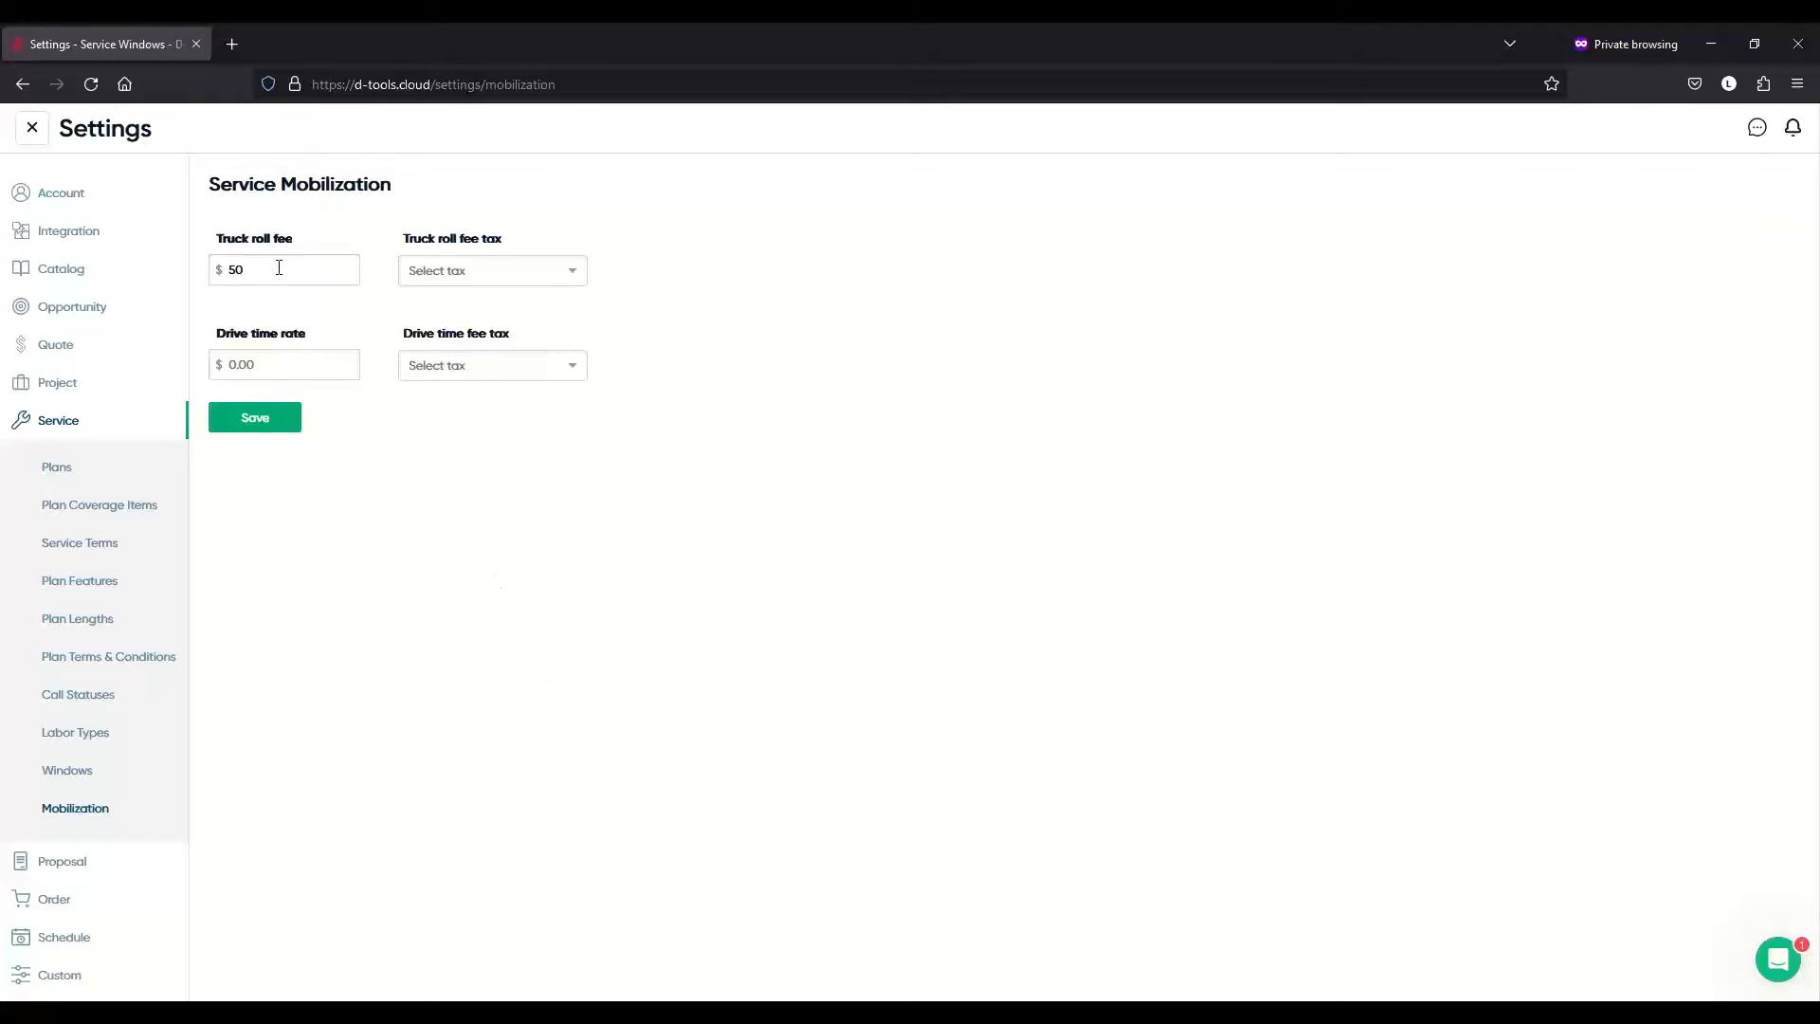
- Enter a $30 drive time rate and save the mobilization settings
{"action": "left_click", "coordinate": [317, 366]}
{"action": "type", "text": "30"}
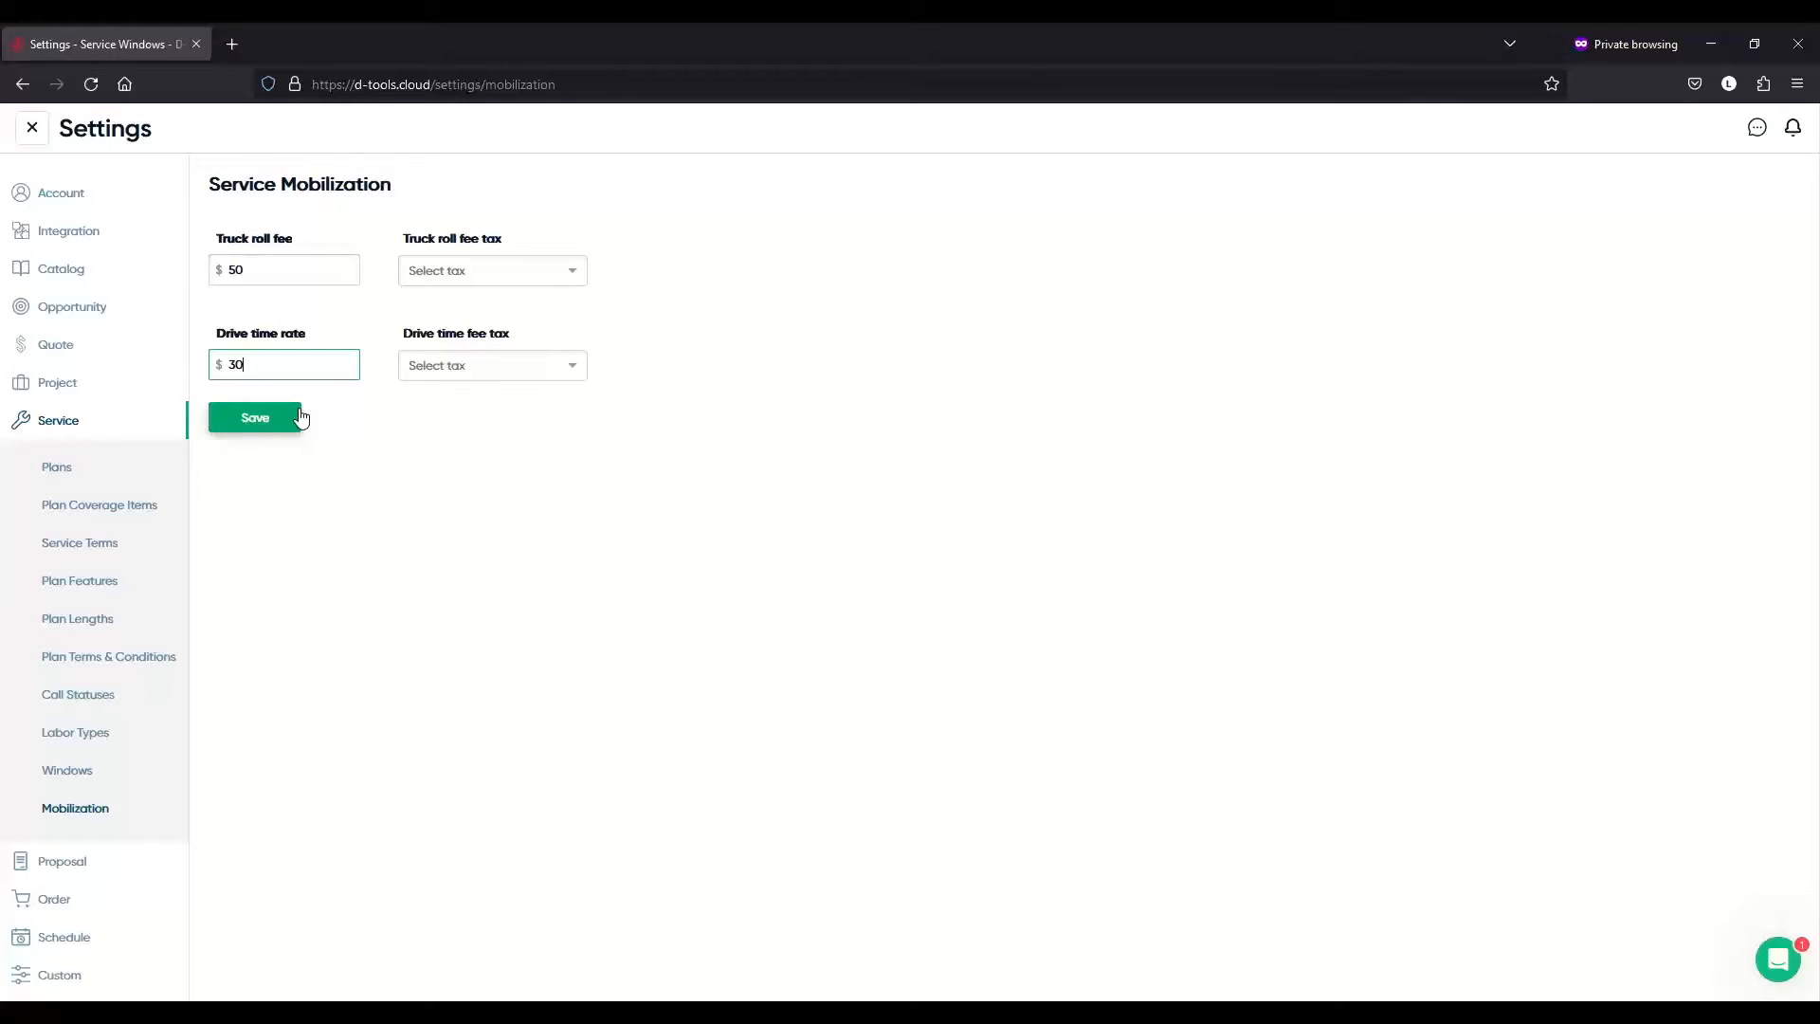
{"action": "left_click", "coordinate": [270, 423]}
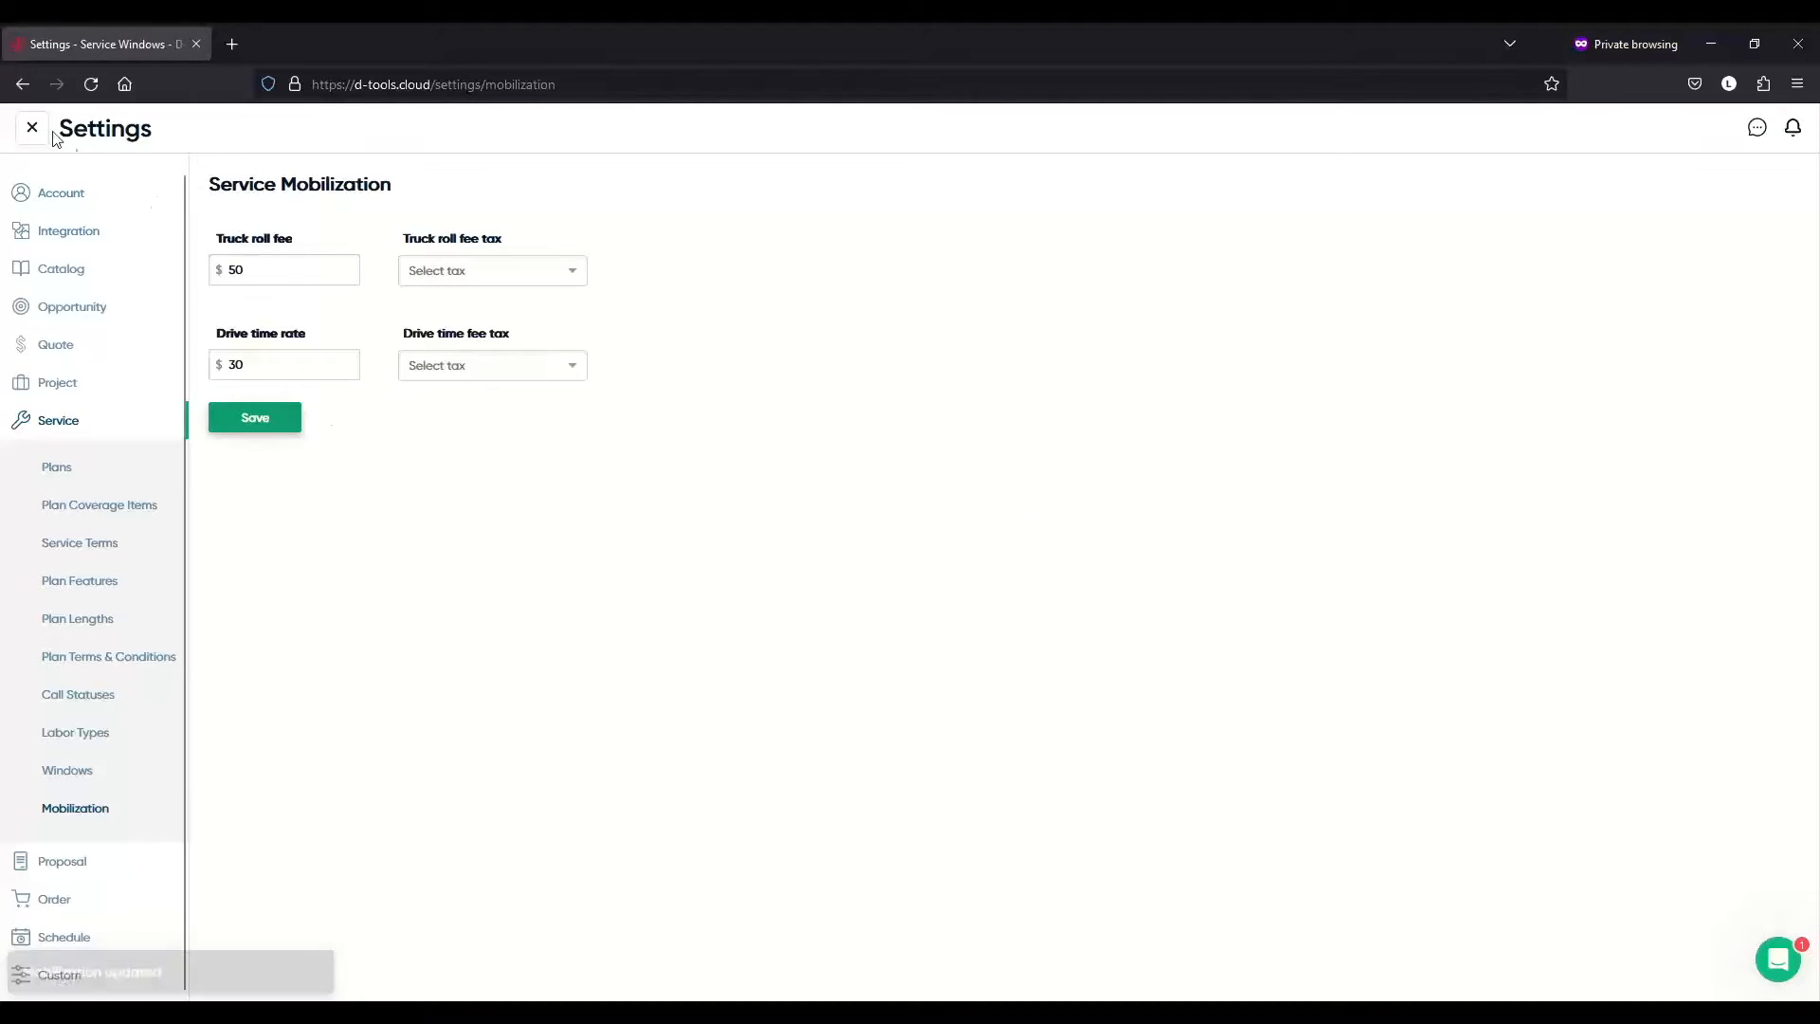
- Close settings, open Service Calls, and switch to the card board grouped by status
{"action": "left_click", "coordinate": [29, 128]}
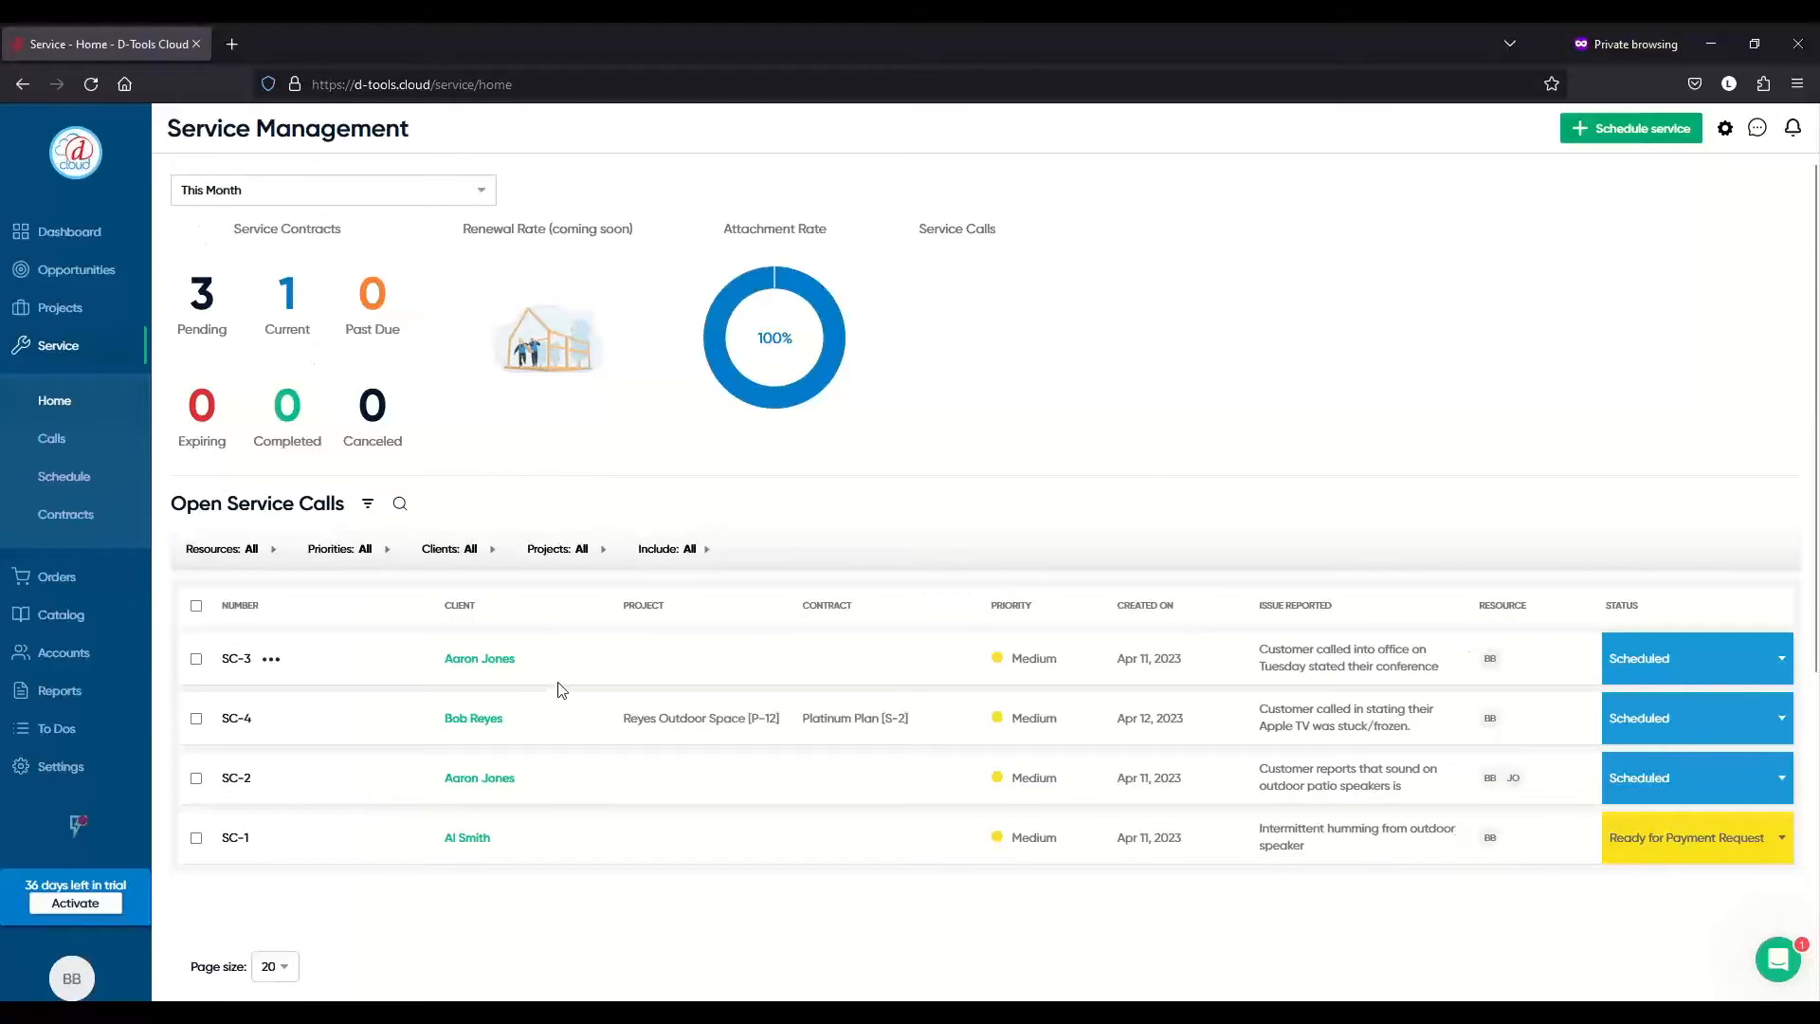
{"action": "left_click", "coordinate": [83, 441]}
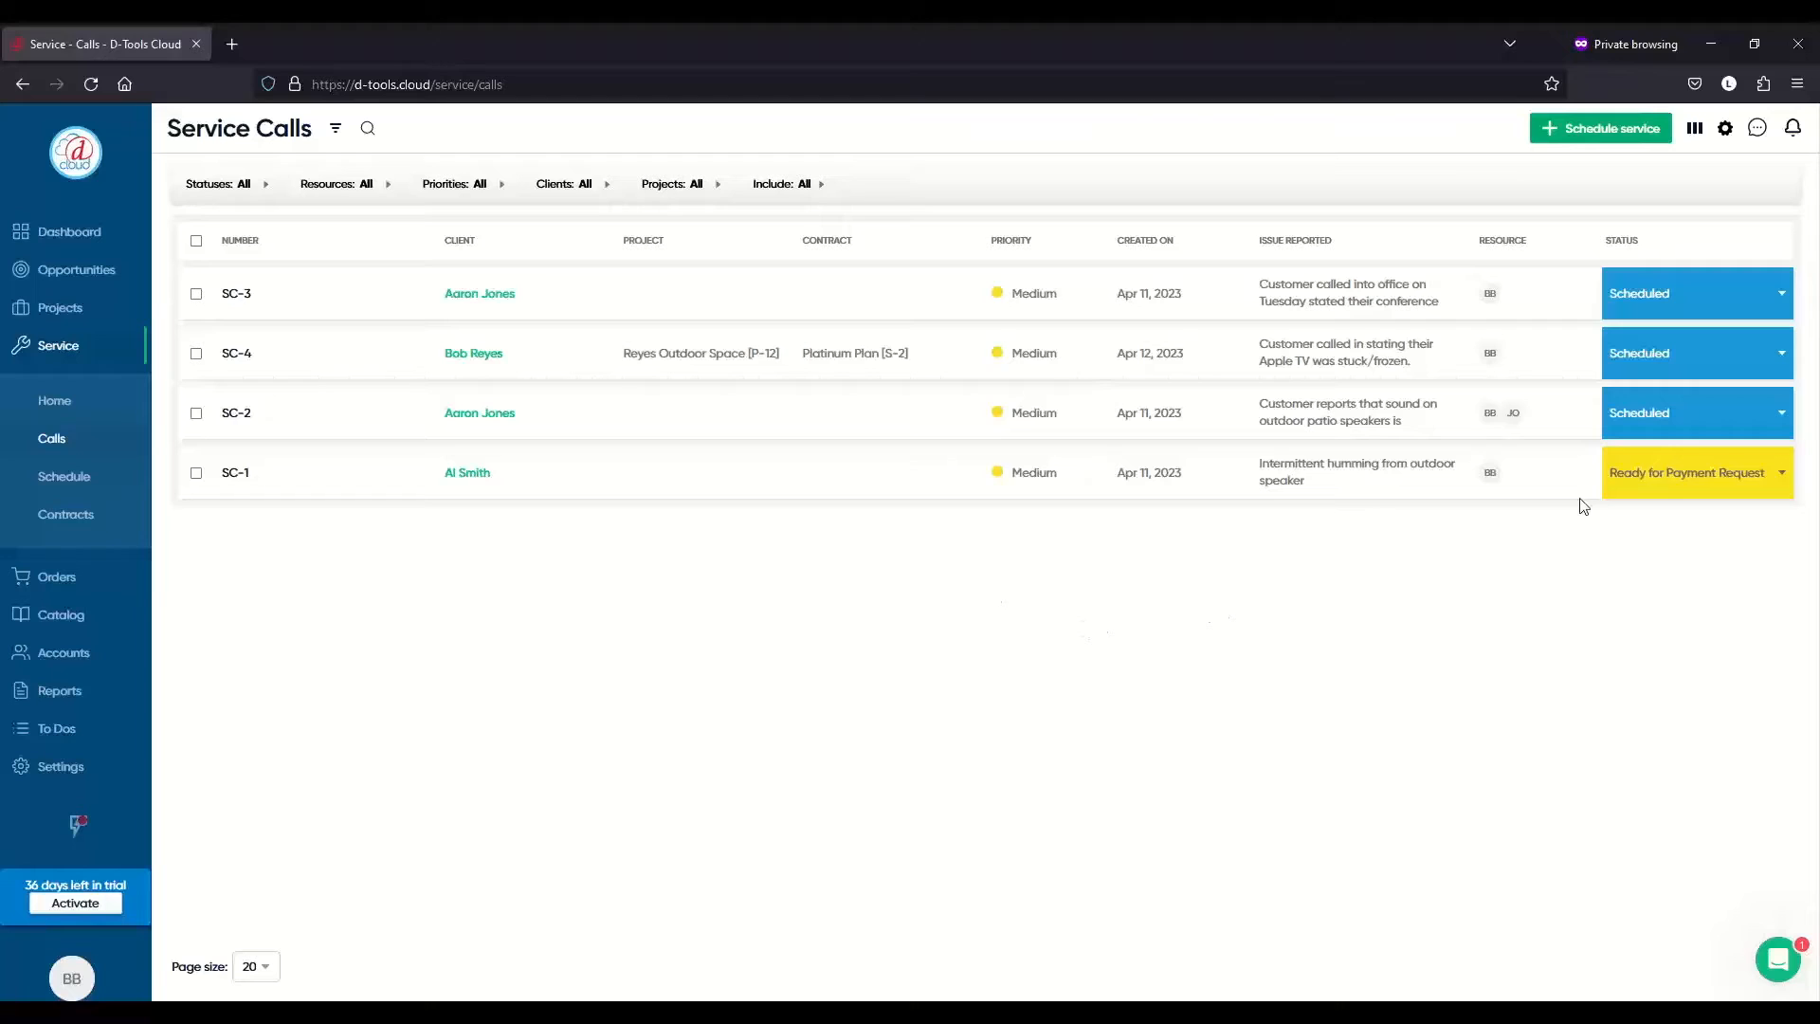
{"action": "left_click", "coordinate": [1696, 136]}
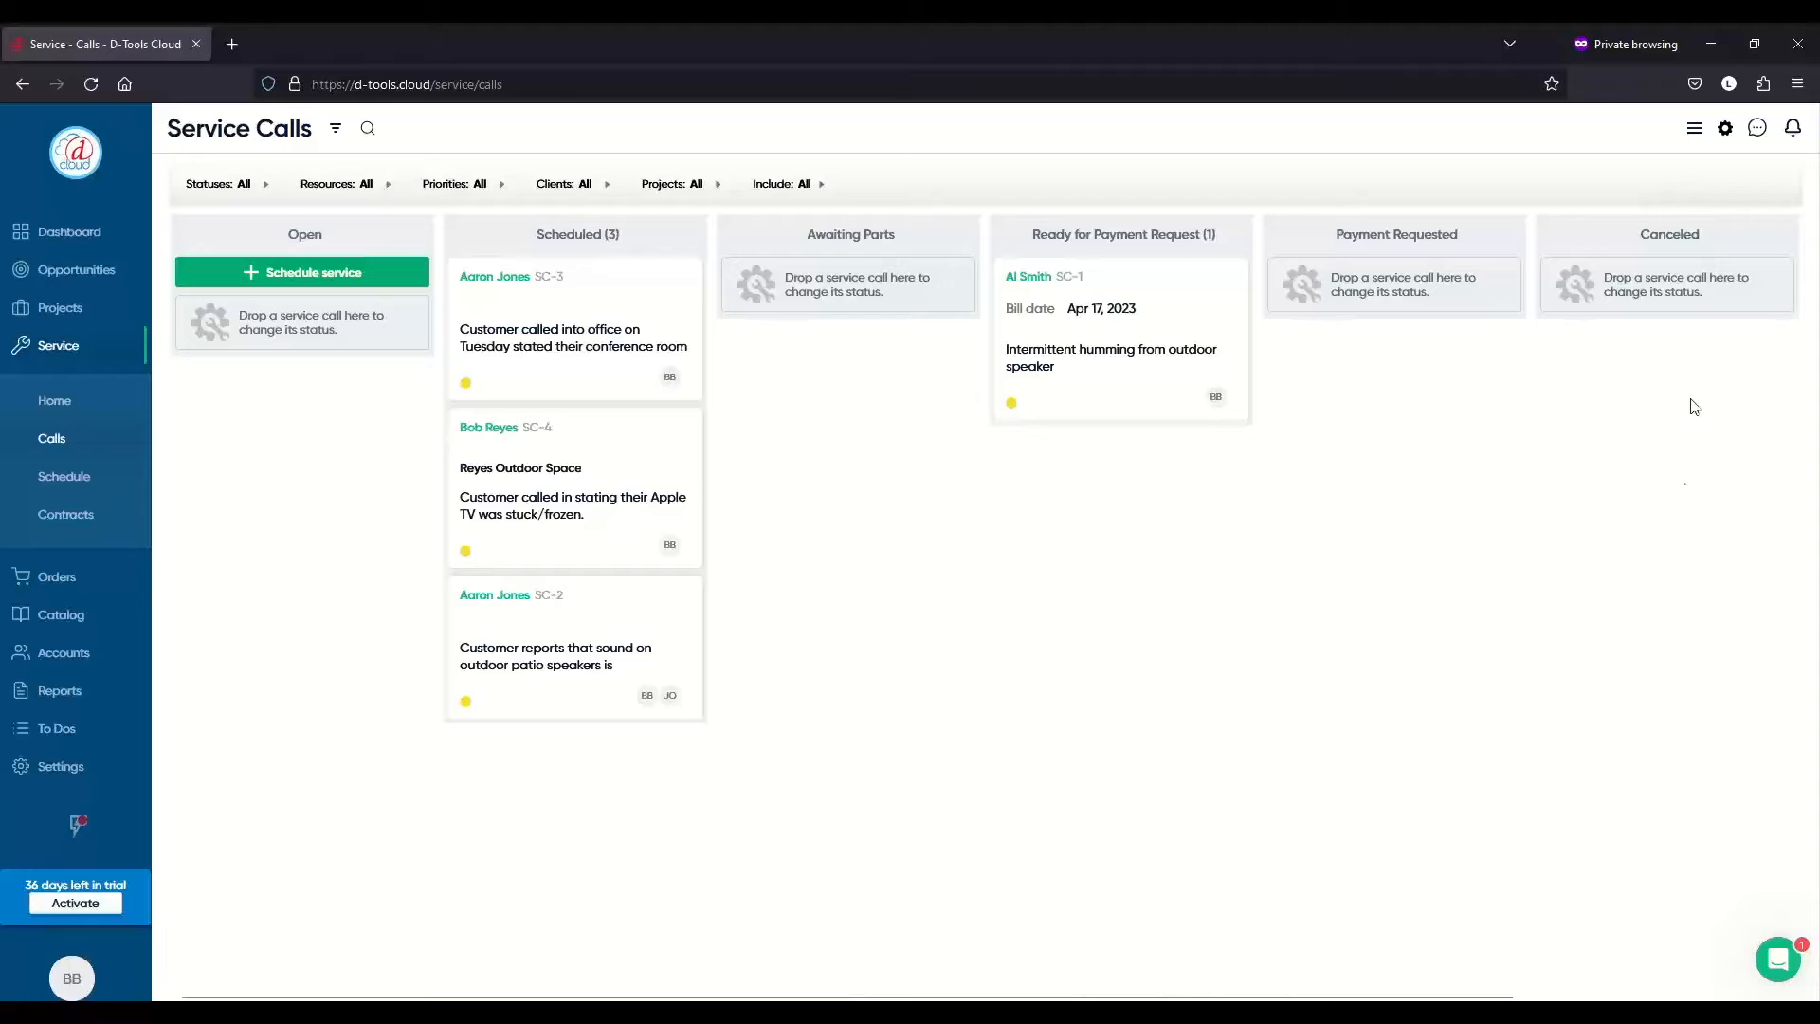
- Switch the Service Calls page back to the list view
{"action": "left_click", "coordinate": [1697, 130]}
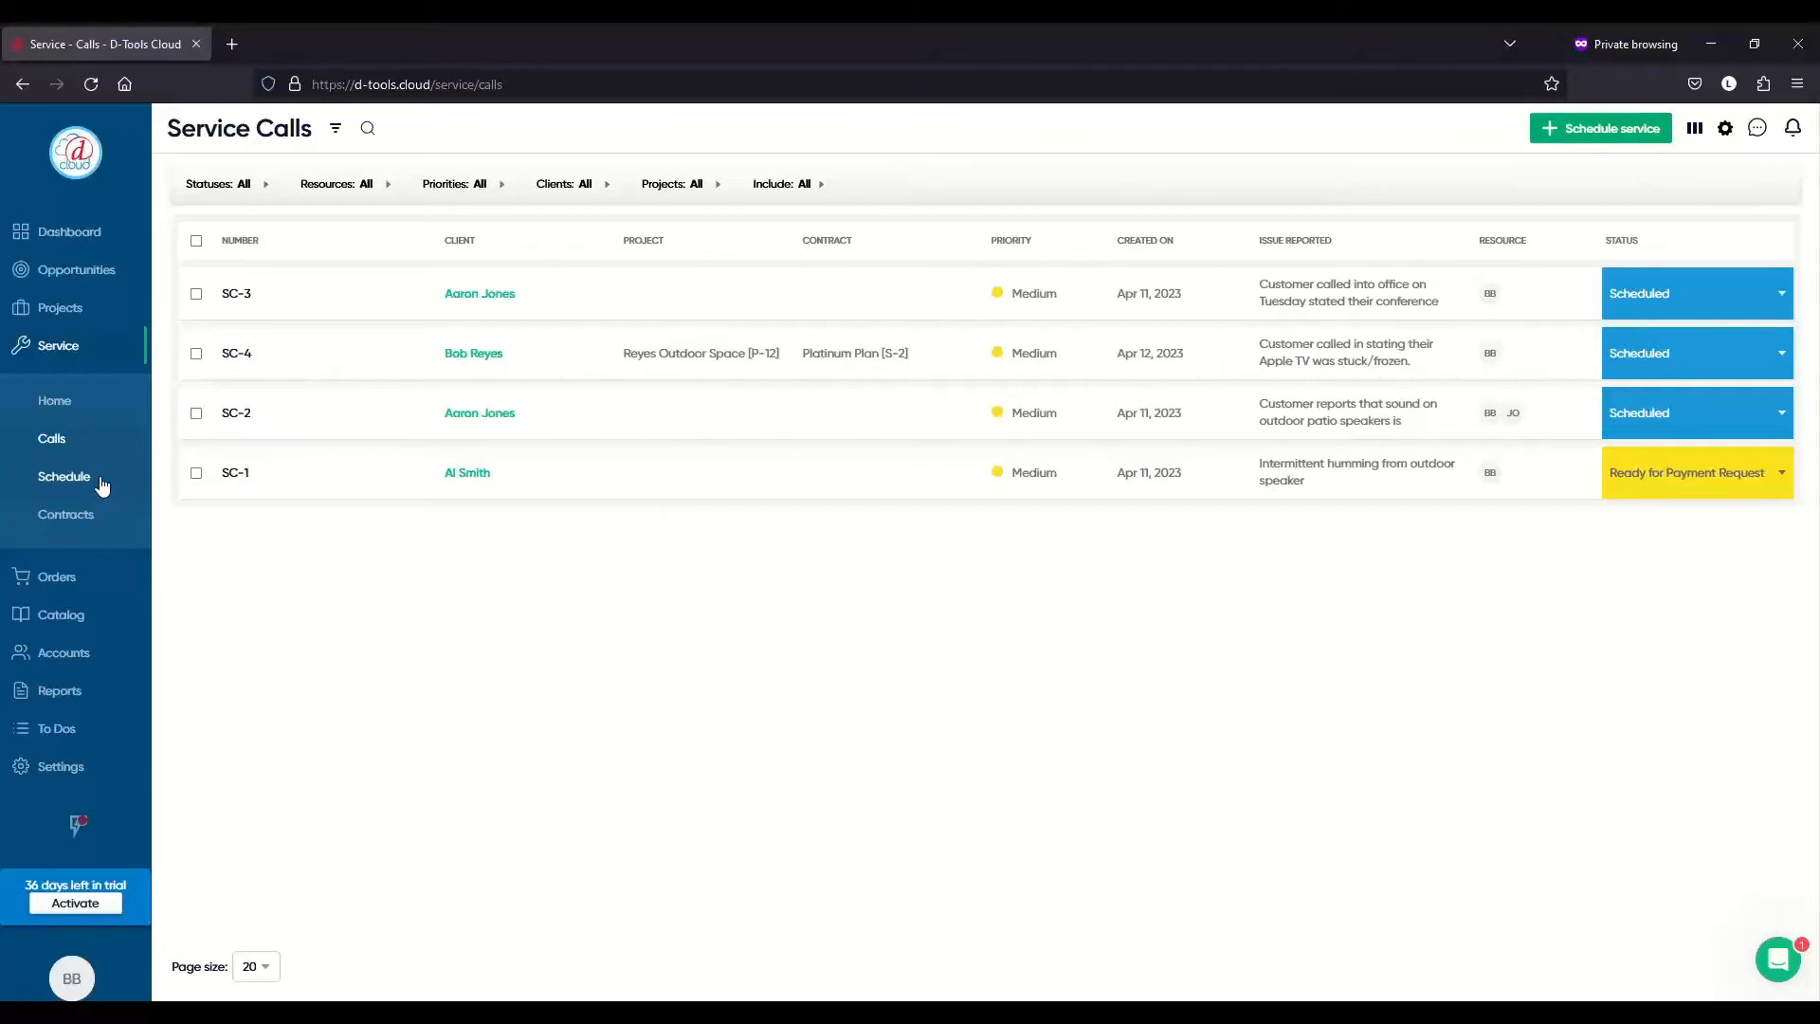
- Open the service Schedule for the week of May 21–27, 2023
{"action": "left_click", "coordinate": [63, 484]}
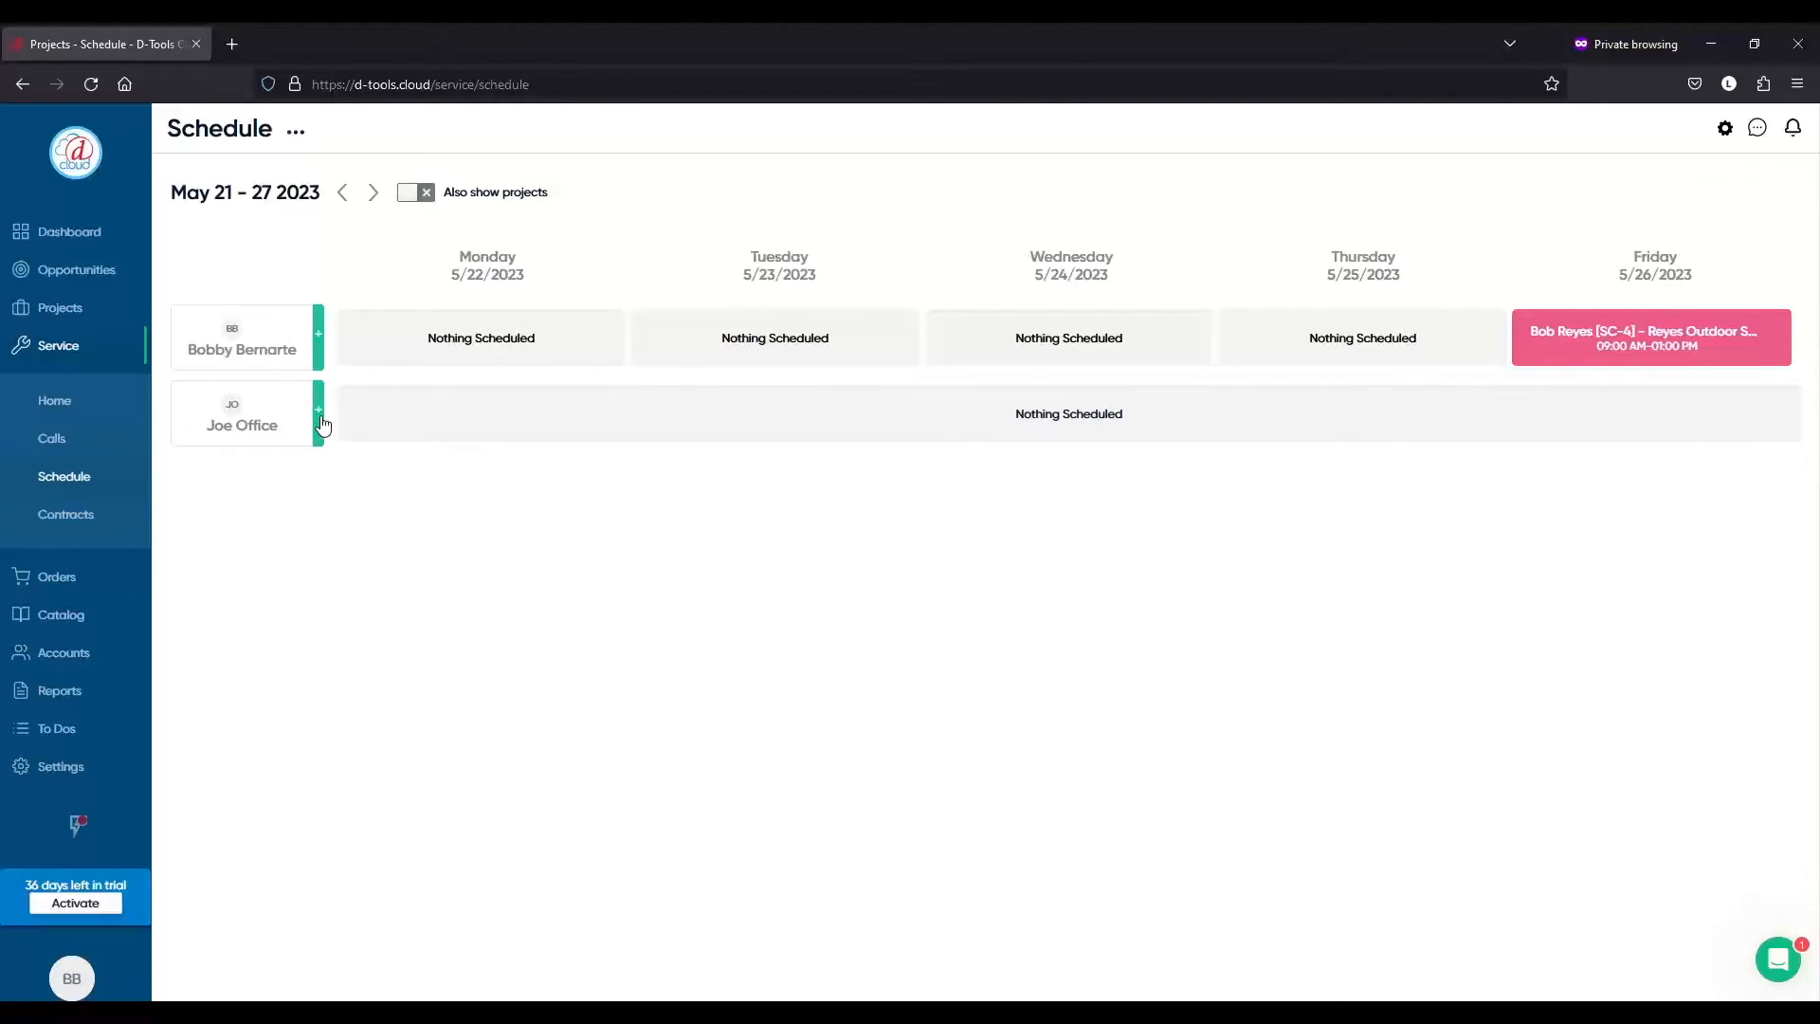
- Start a new service call and pick the existing client by name to auto-fill contact and site details
{"action": "left_click", "coordinate": [97, 445]}
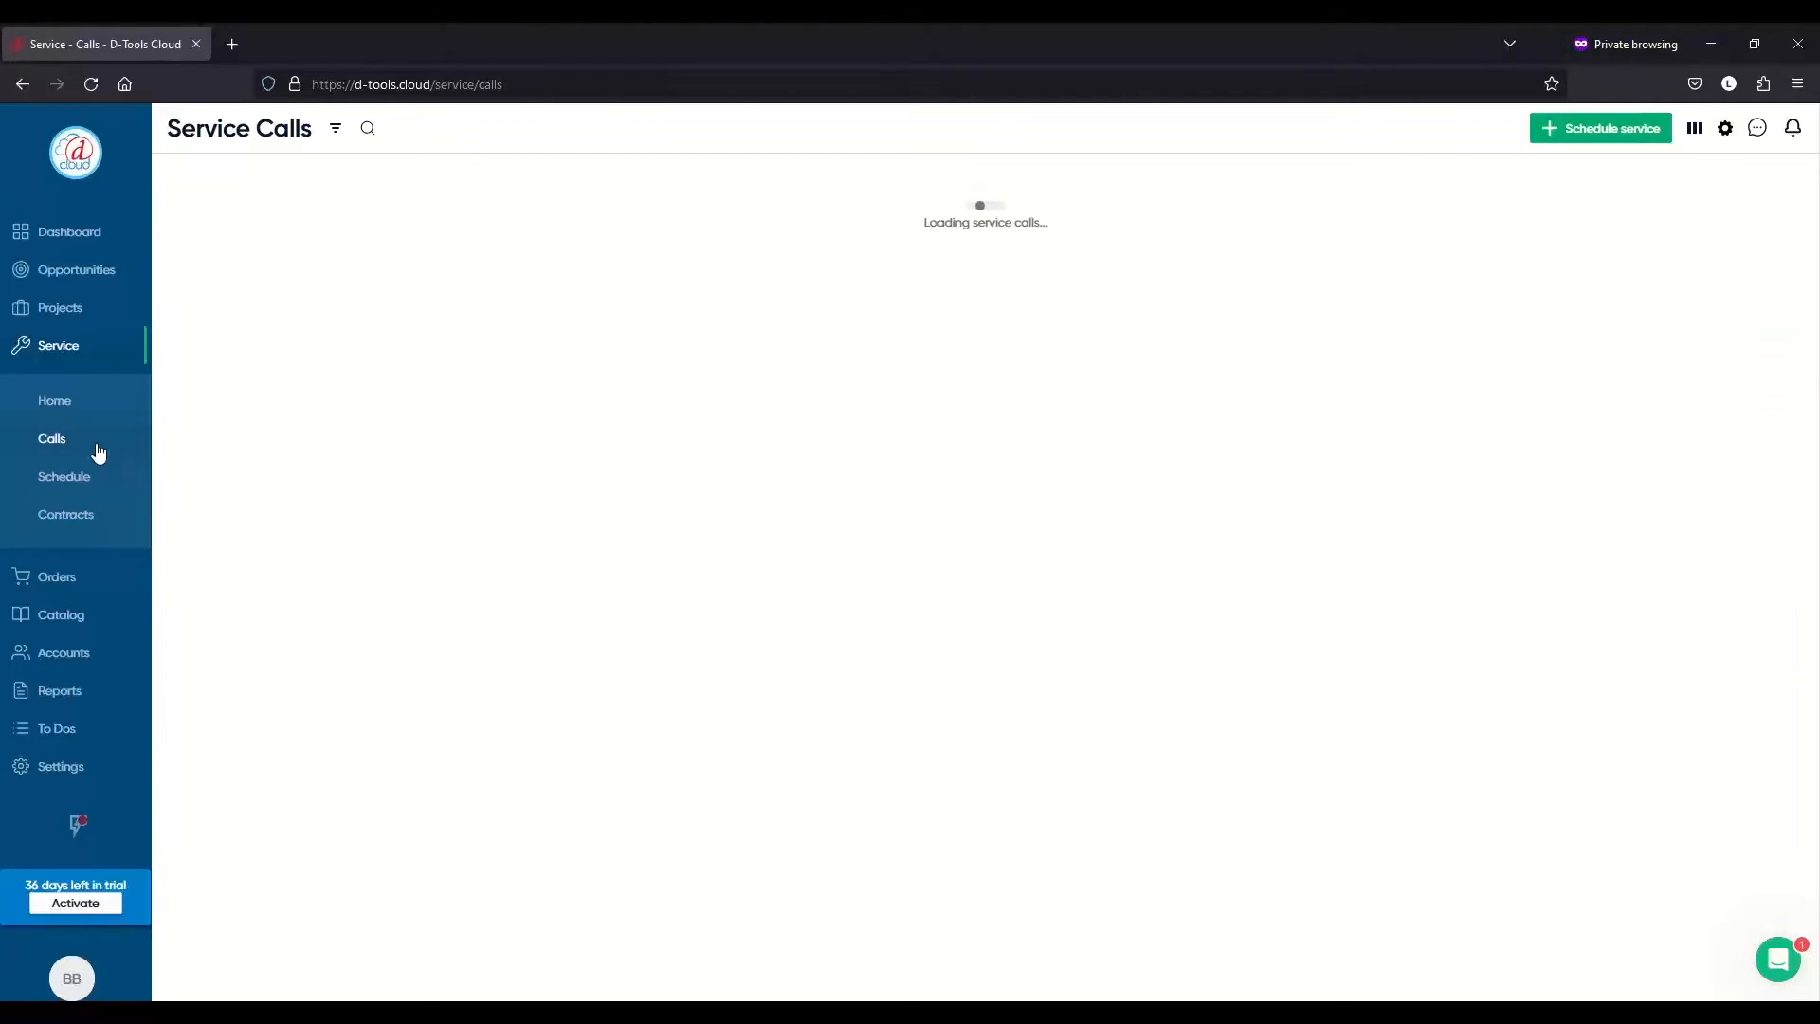
{"action": "left_click", "coordinate": [1595, 140]}
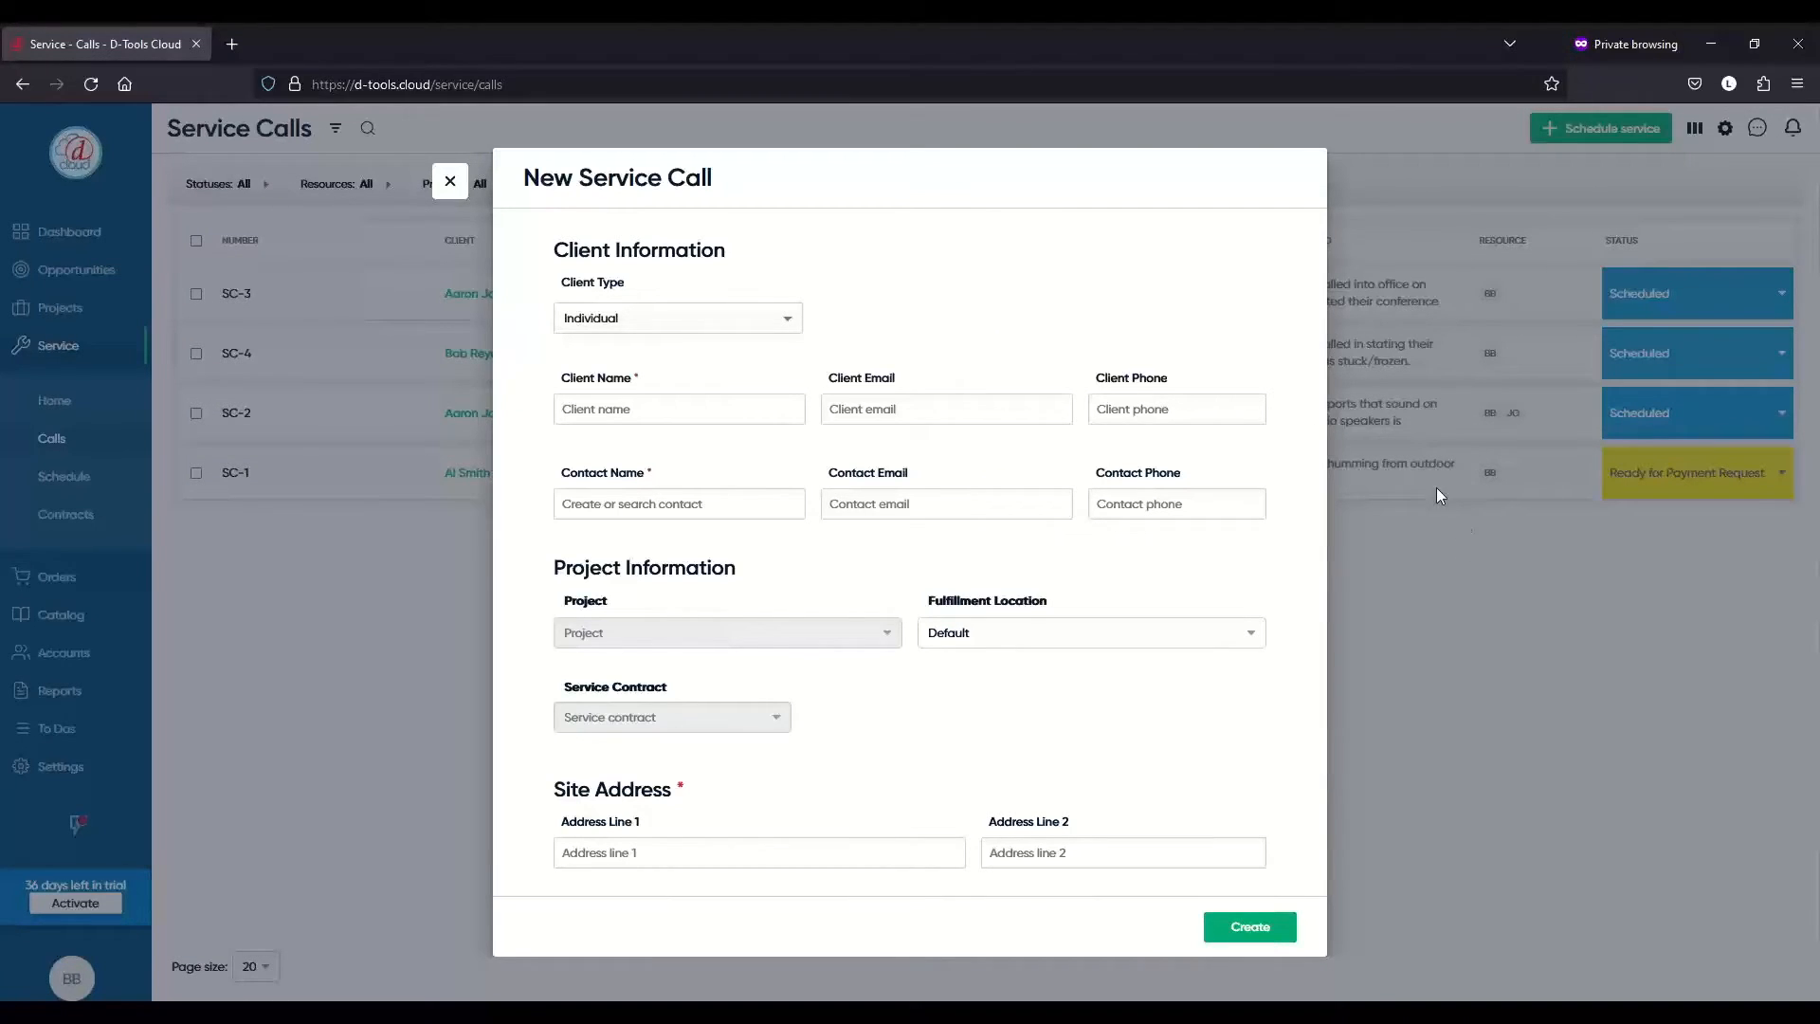
{"action": "left_click", "coordinate": [754, 415]}
{"action": "type", "text": "jay"}
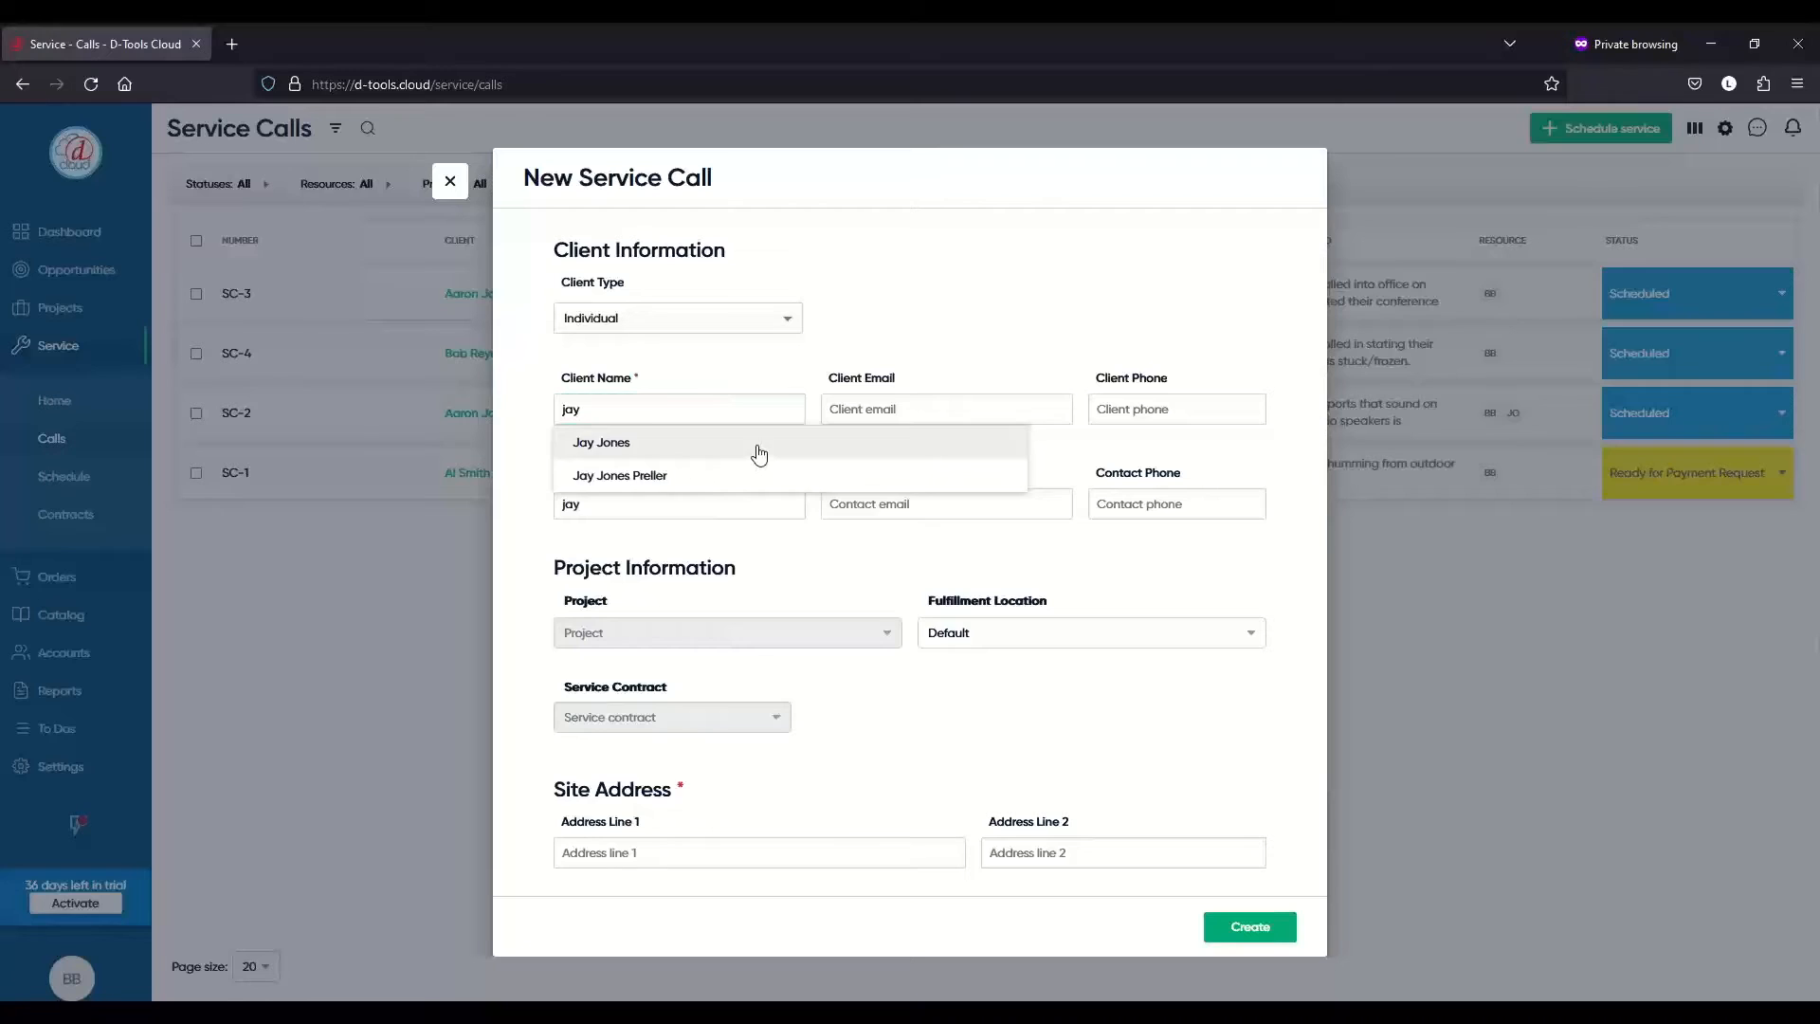
{"action": "left_click", "coordinate": [760, 446]}
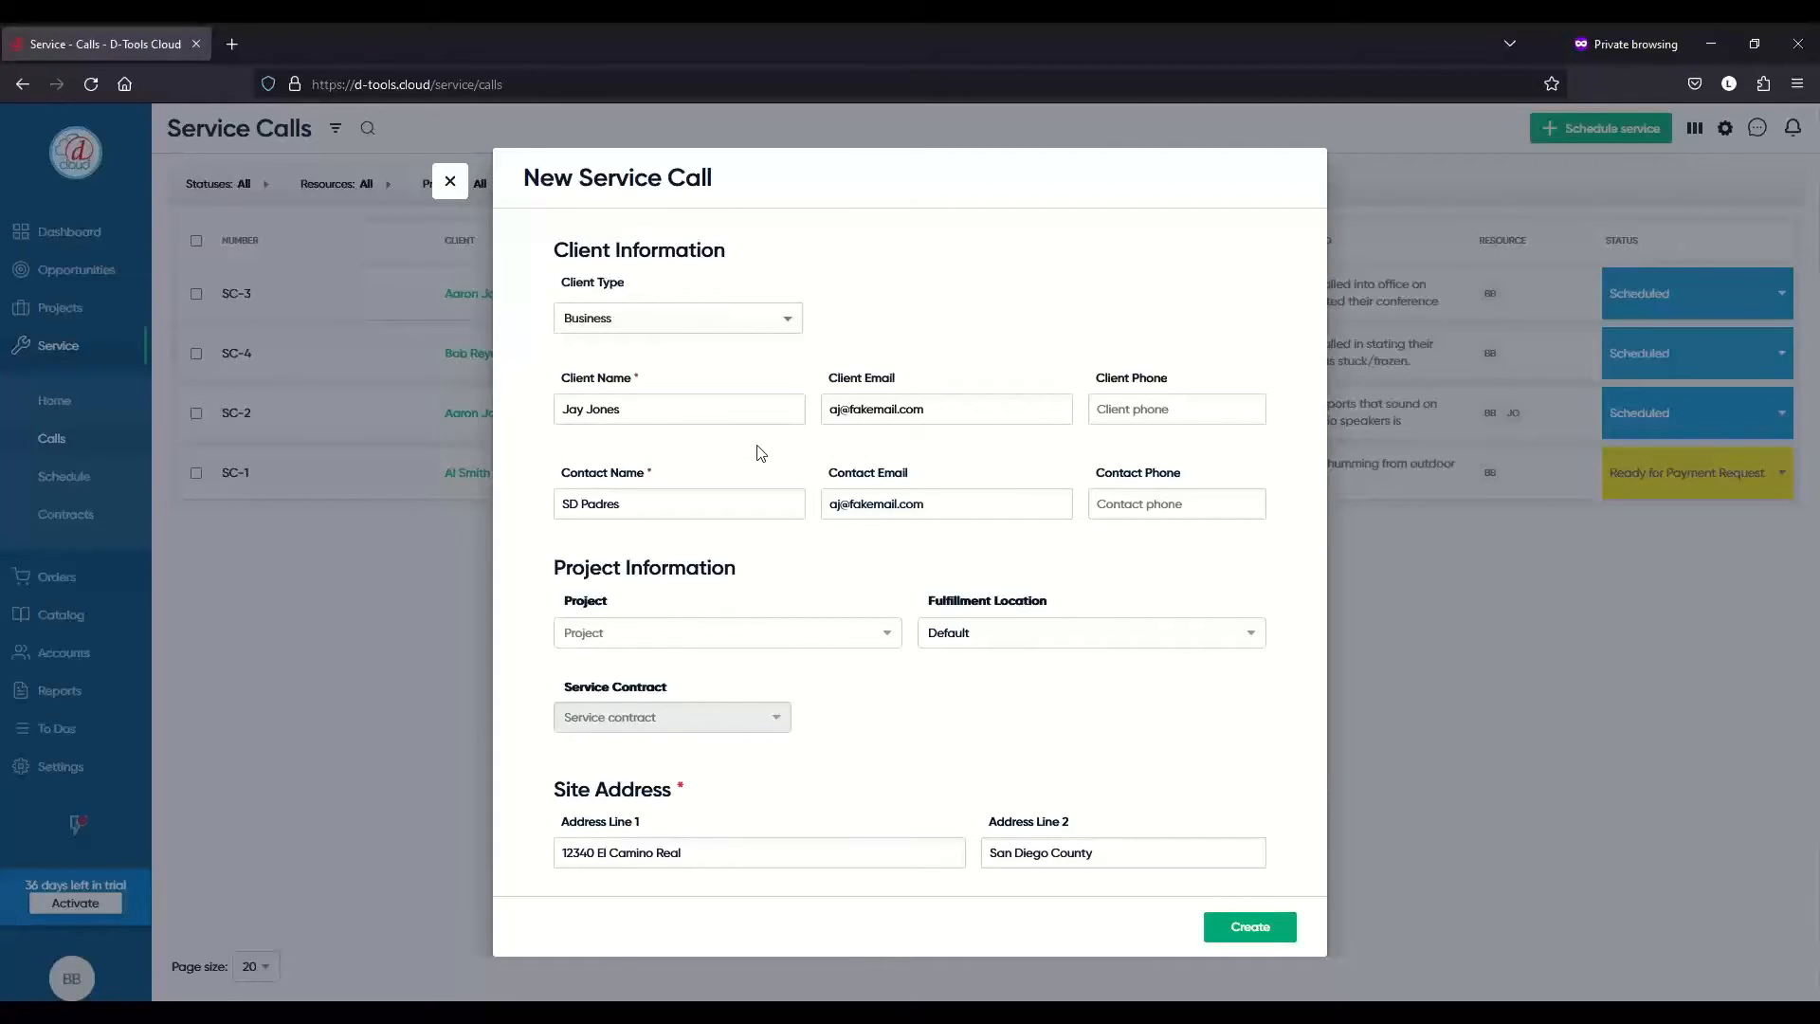
{"action": "scroll", "coordinate": [759, 453], "scroll_direction": "down", "scroll_amount": 2}
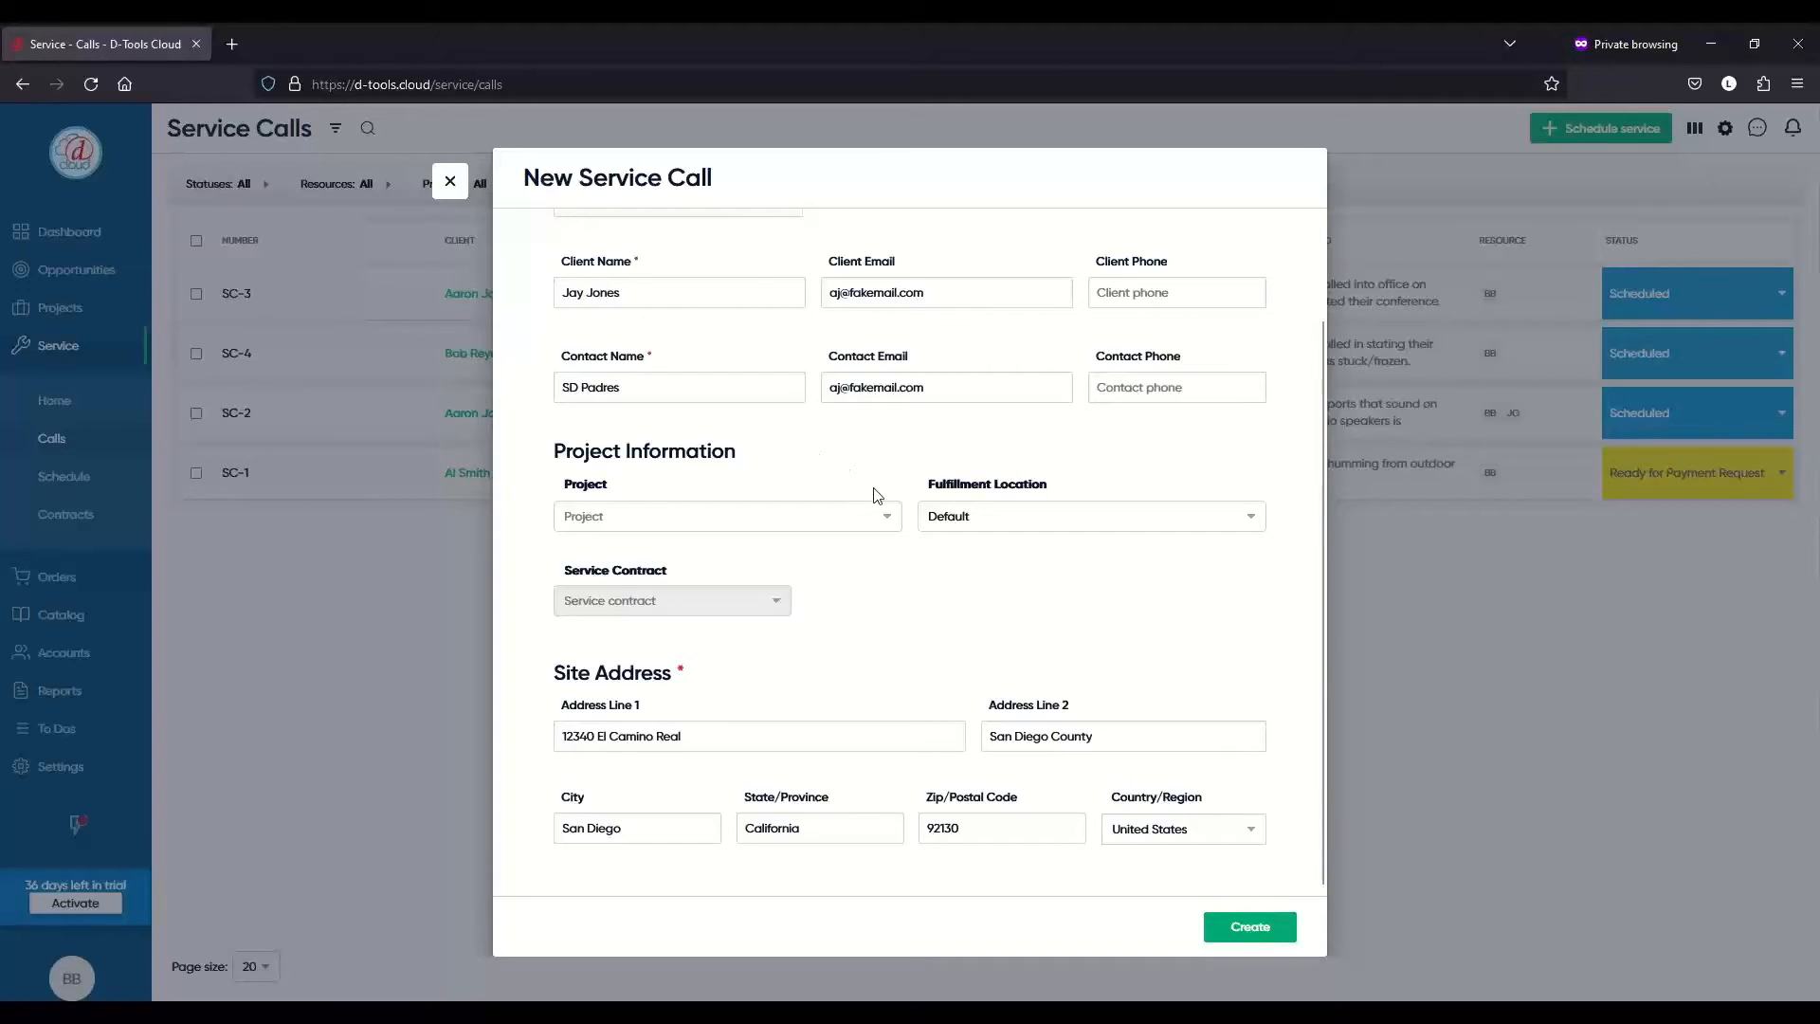
{"action": "left_click", "coordinate": [890, 520]}
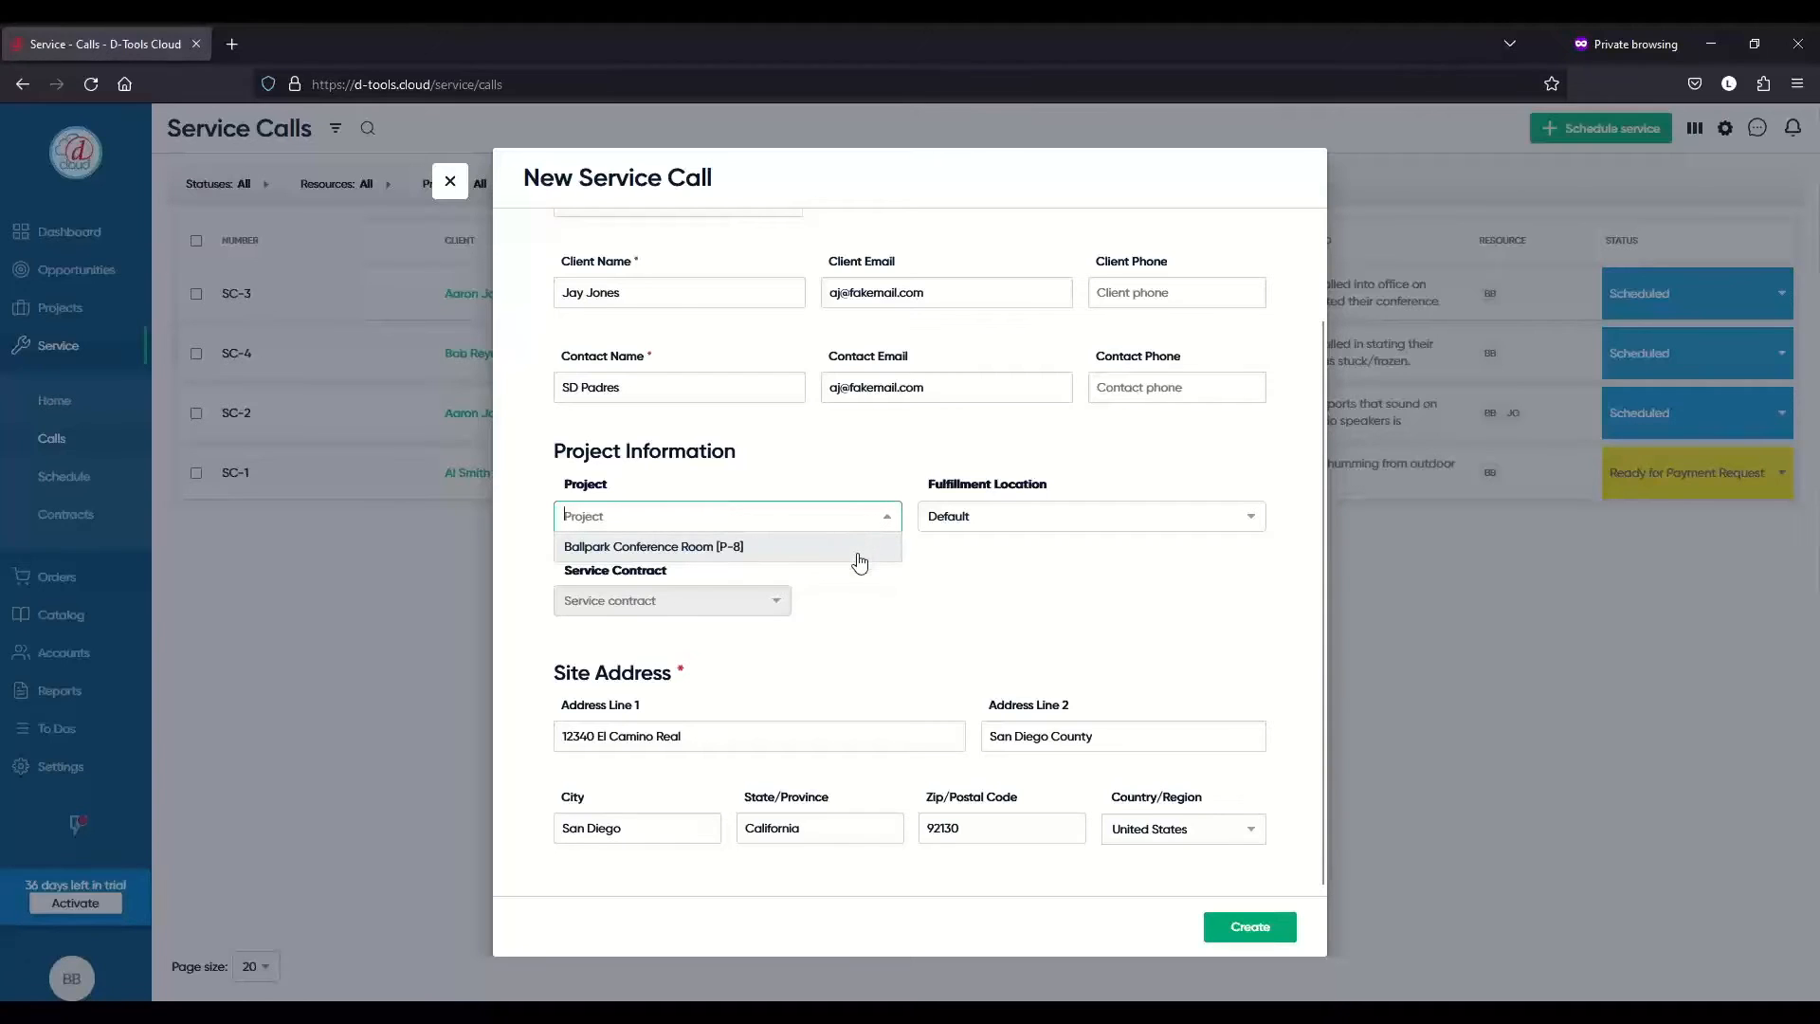
- Link project Ballpark Conference Room [P-8], review the Concierge [S-4] contract, and start it May 25, 2023
{"action": "left_click", "coordinate": [860, 560]}
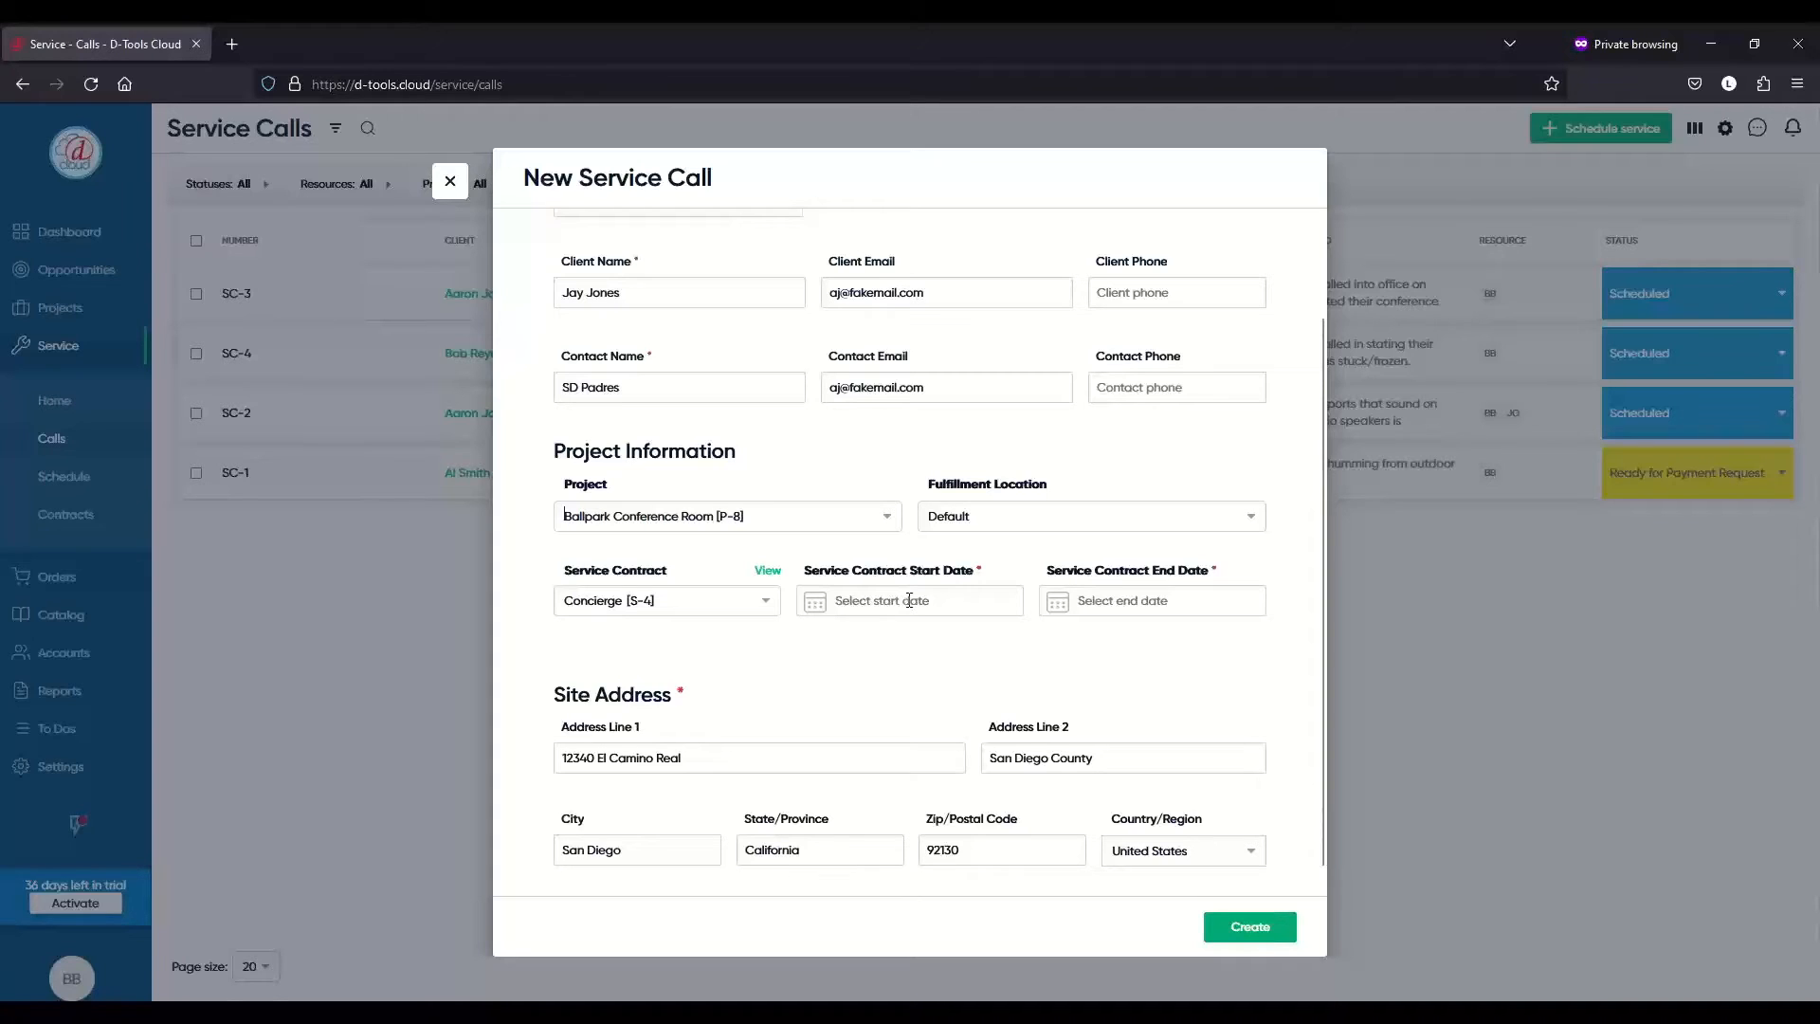
{"action": "left_click", "coordinate": [768, 572]}
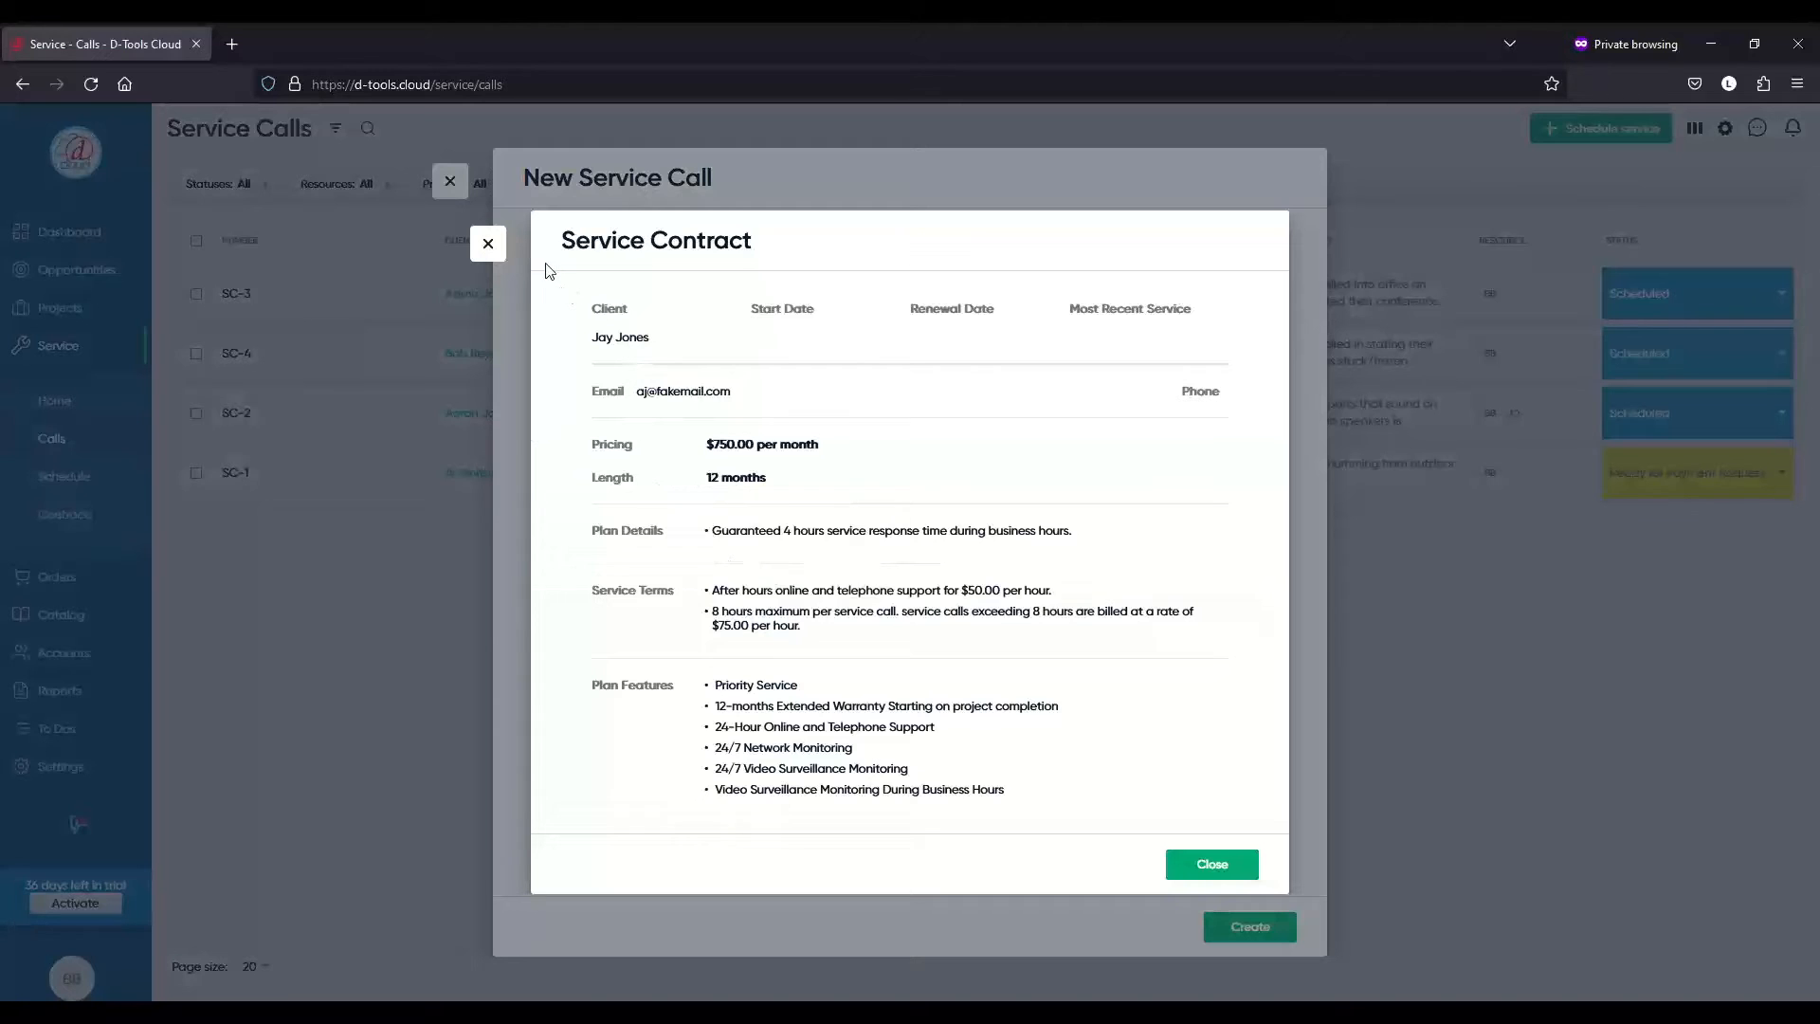
{"action": "left_click", "coordinate": [481, 247]}
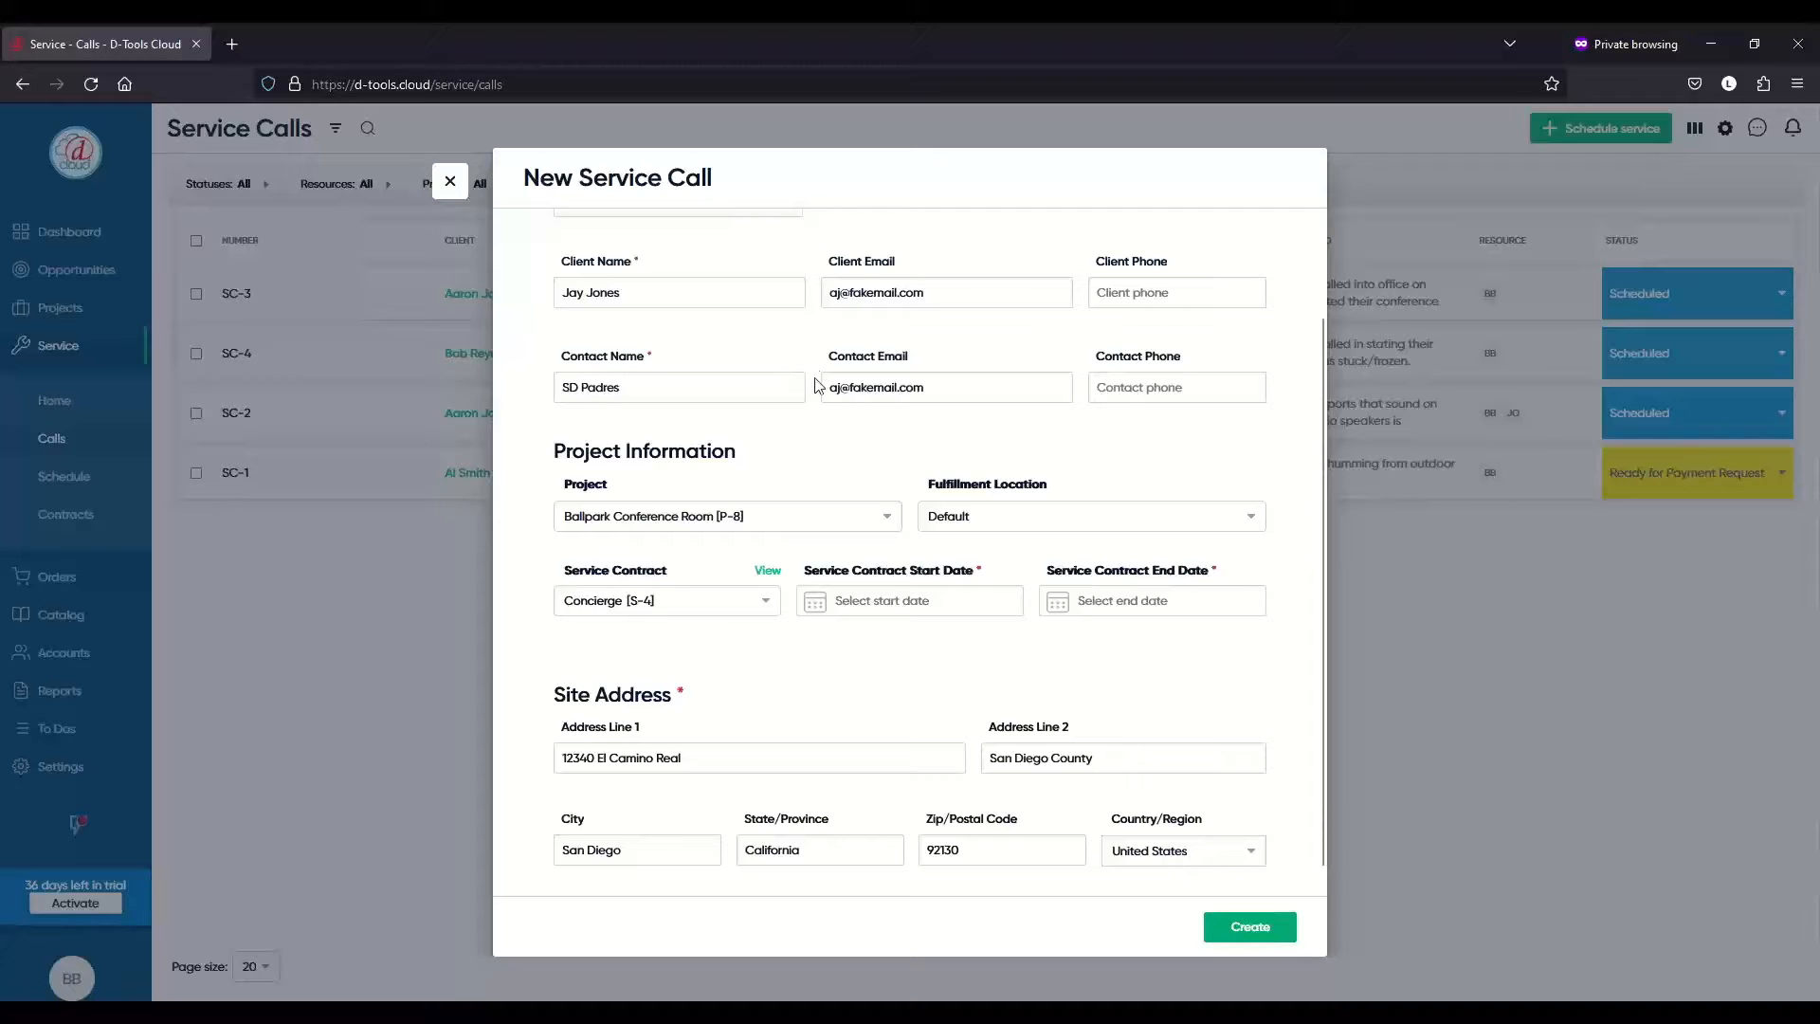
{"action": "left_click", "coordinate": [892, 604]}
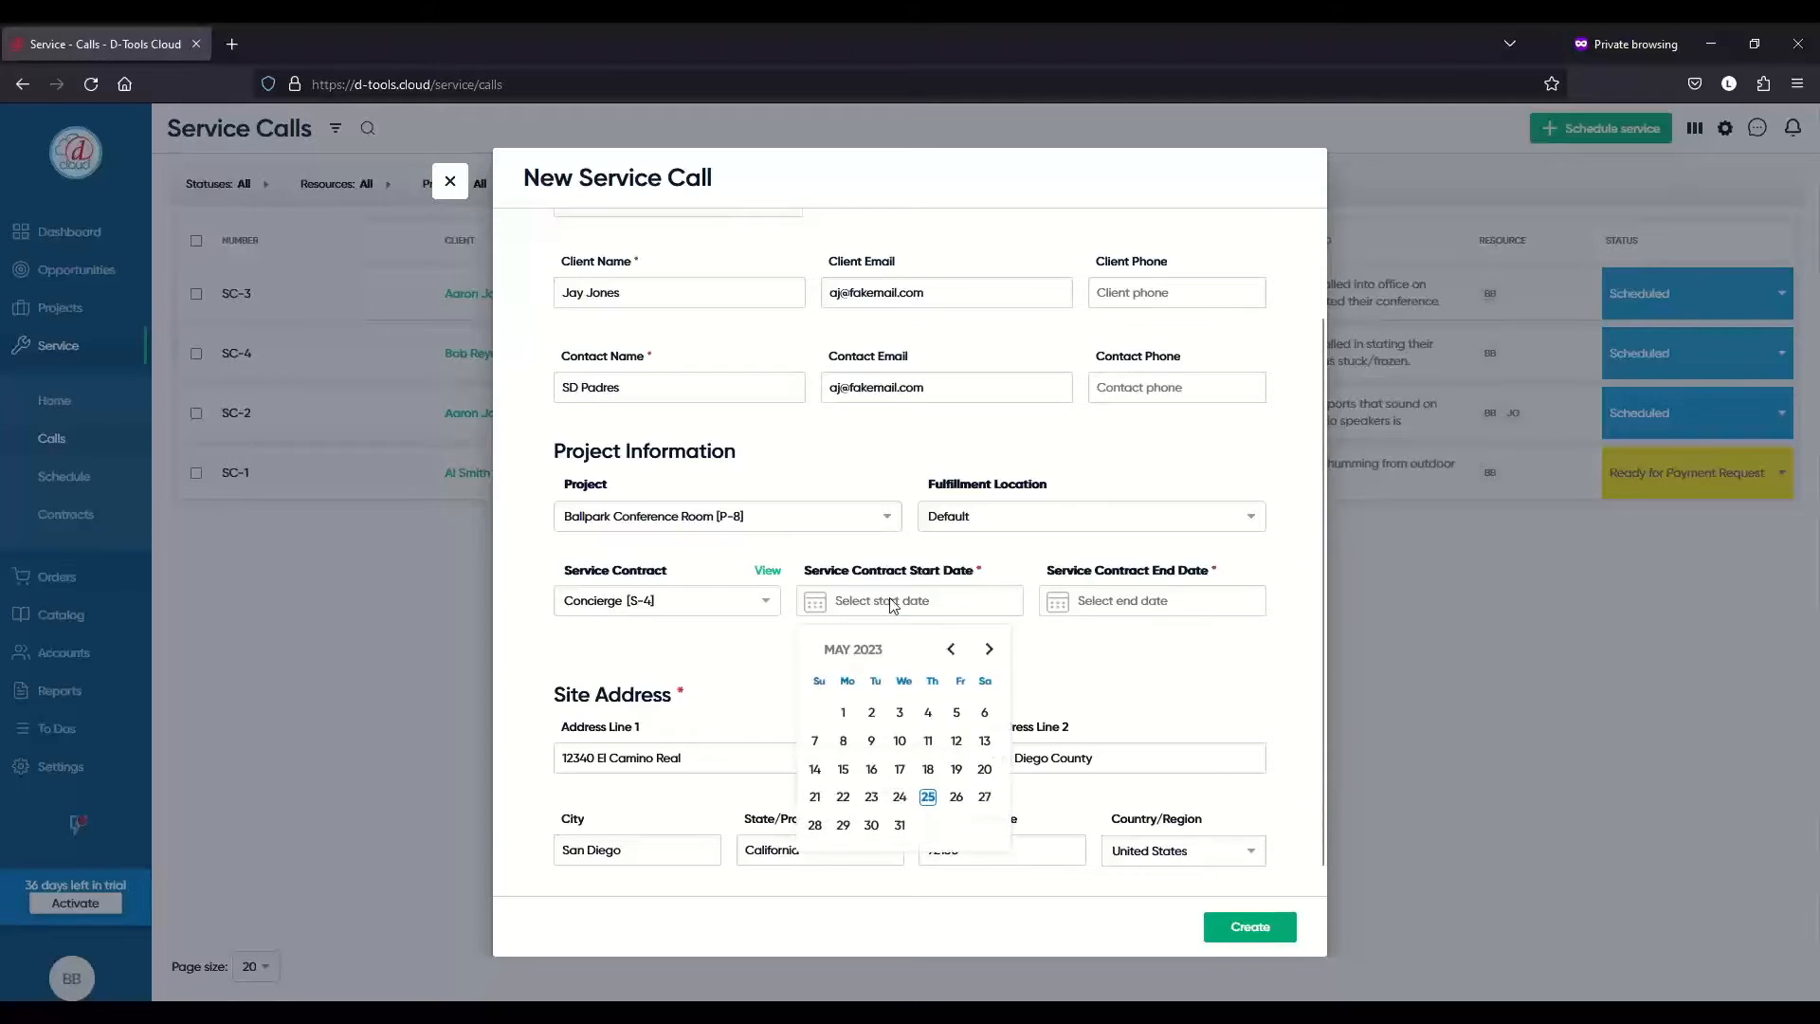
{"action": "left_click", "coordinate": [928, 797]}
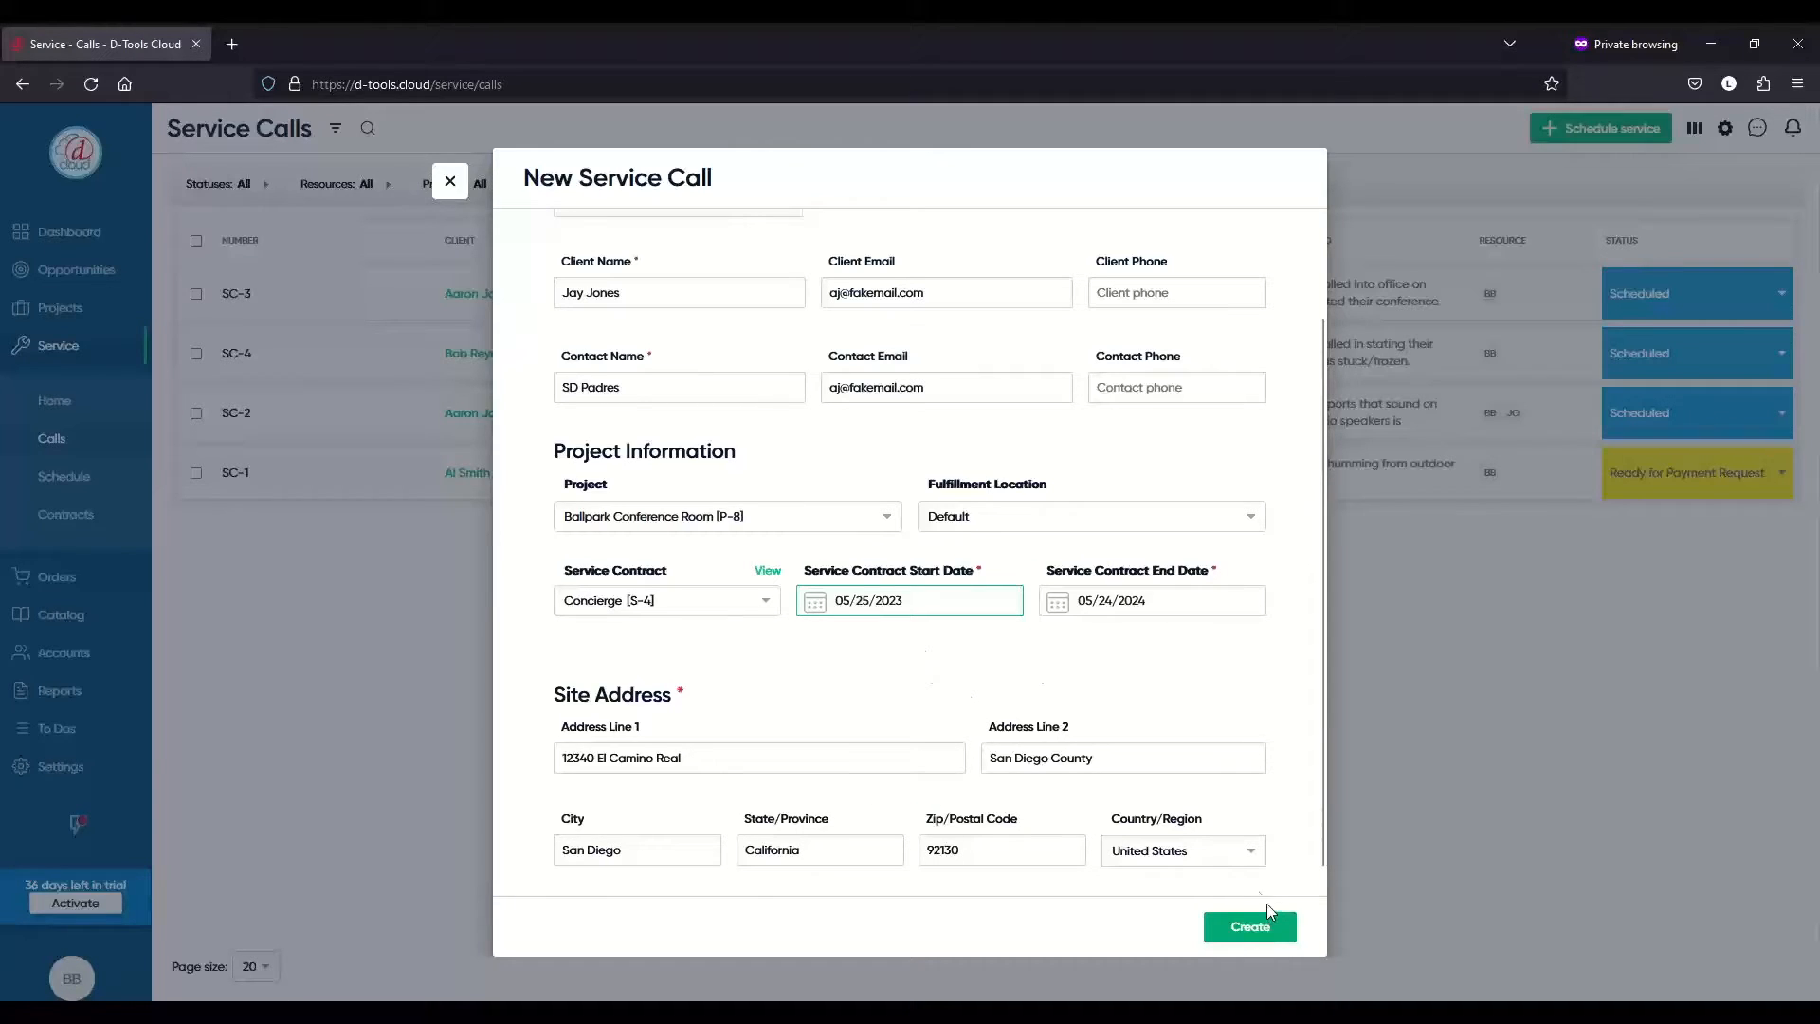
- Create service call SC-5 and paste the projector failure description as its Issue Reported
{"action": "left_click", "coordinate": [1251, 927]}
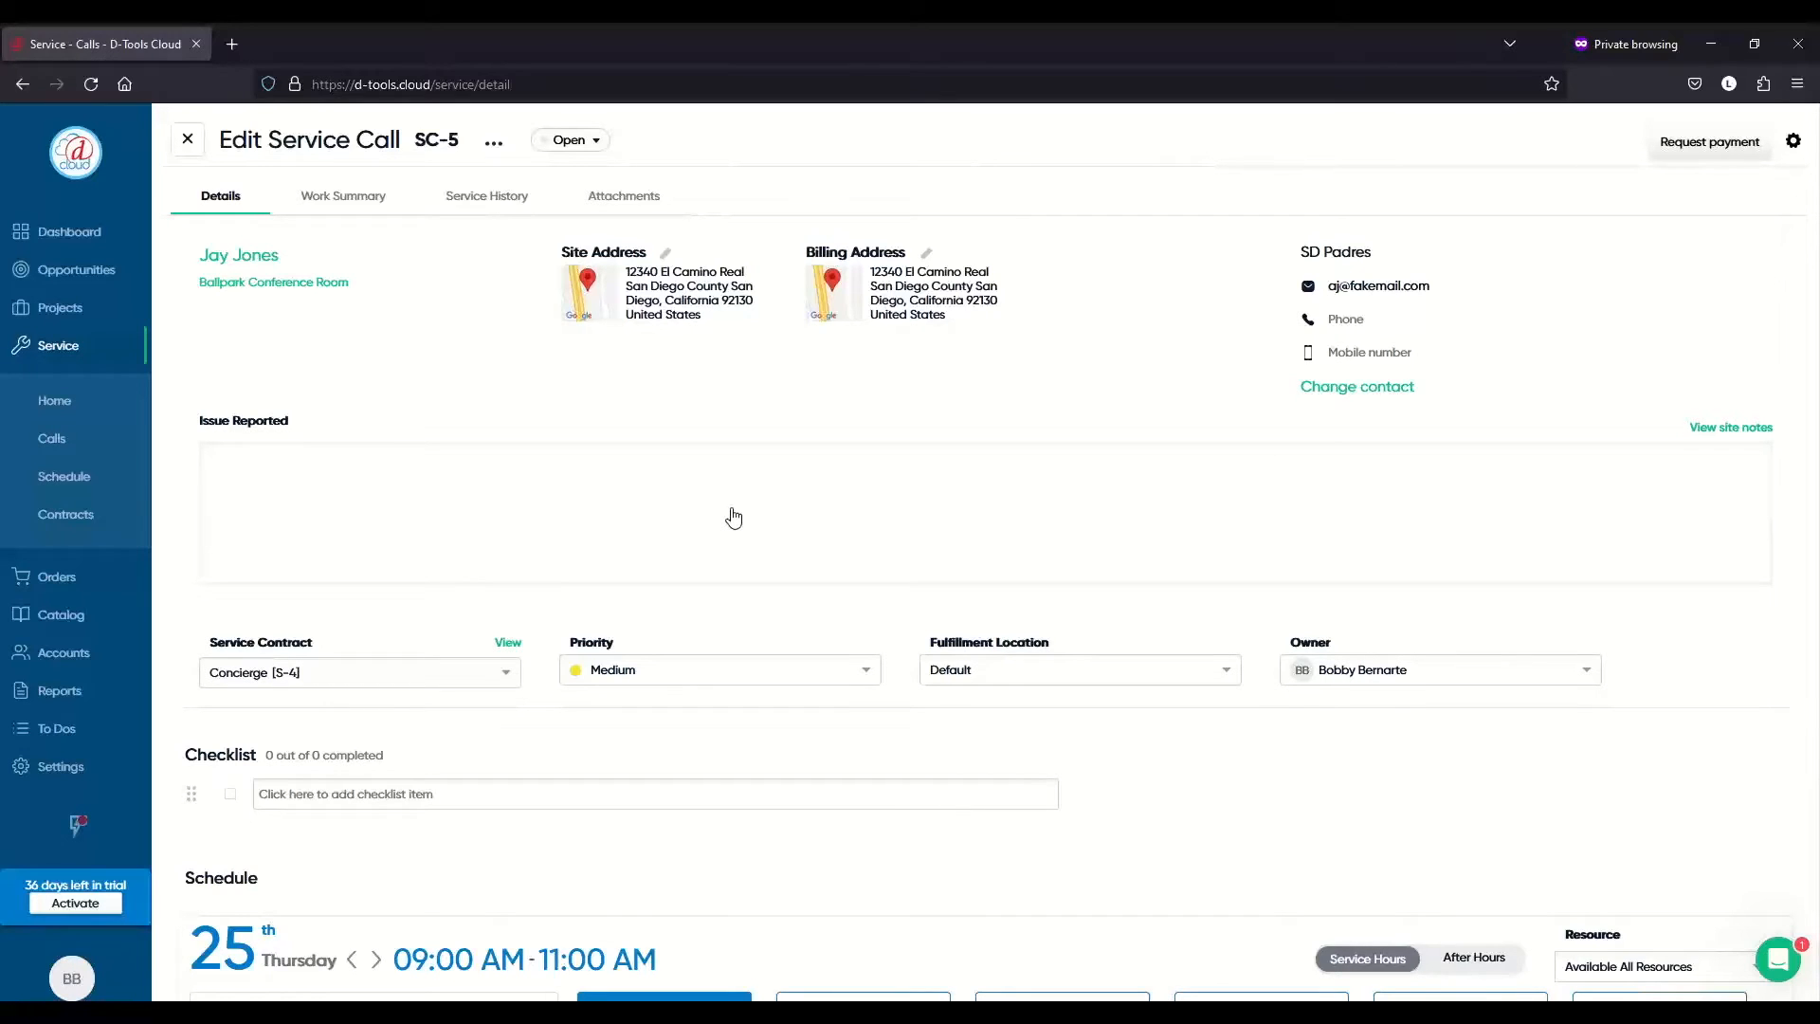
{"action": "left_click", "coordinate": [513, 486]}
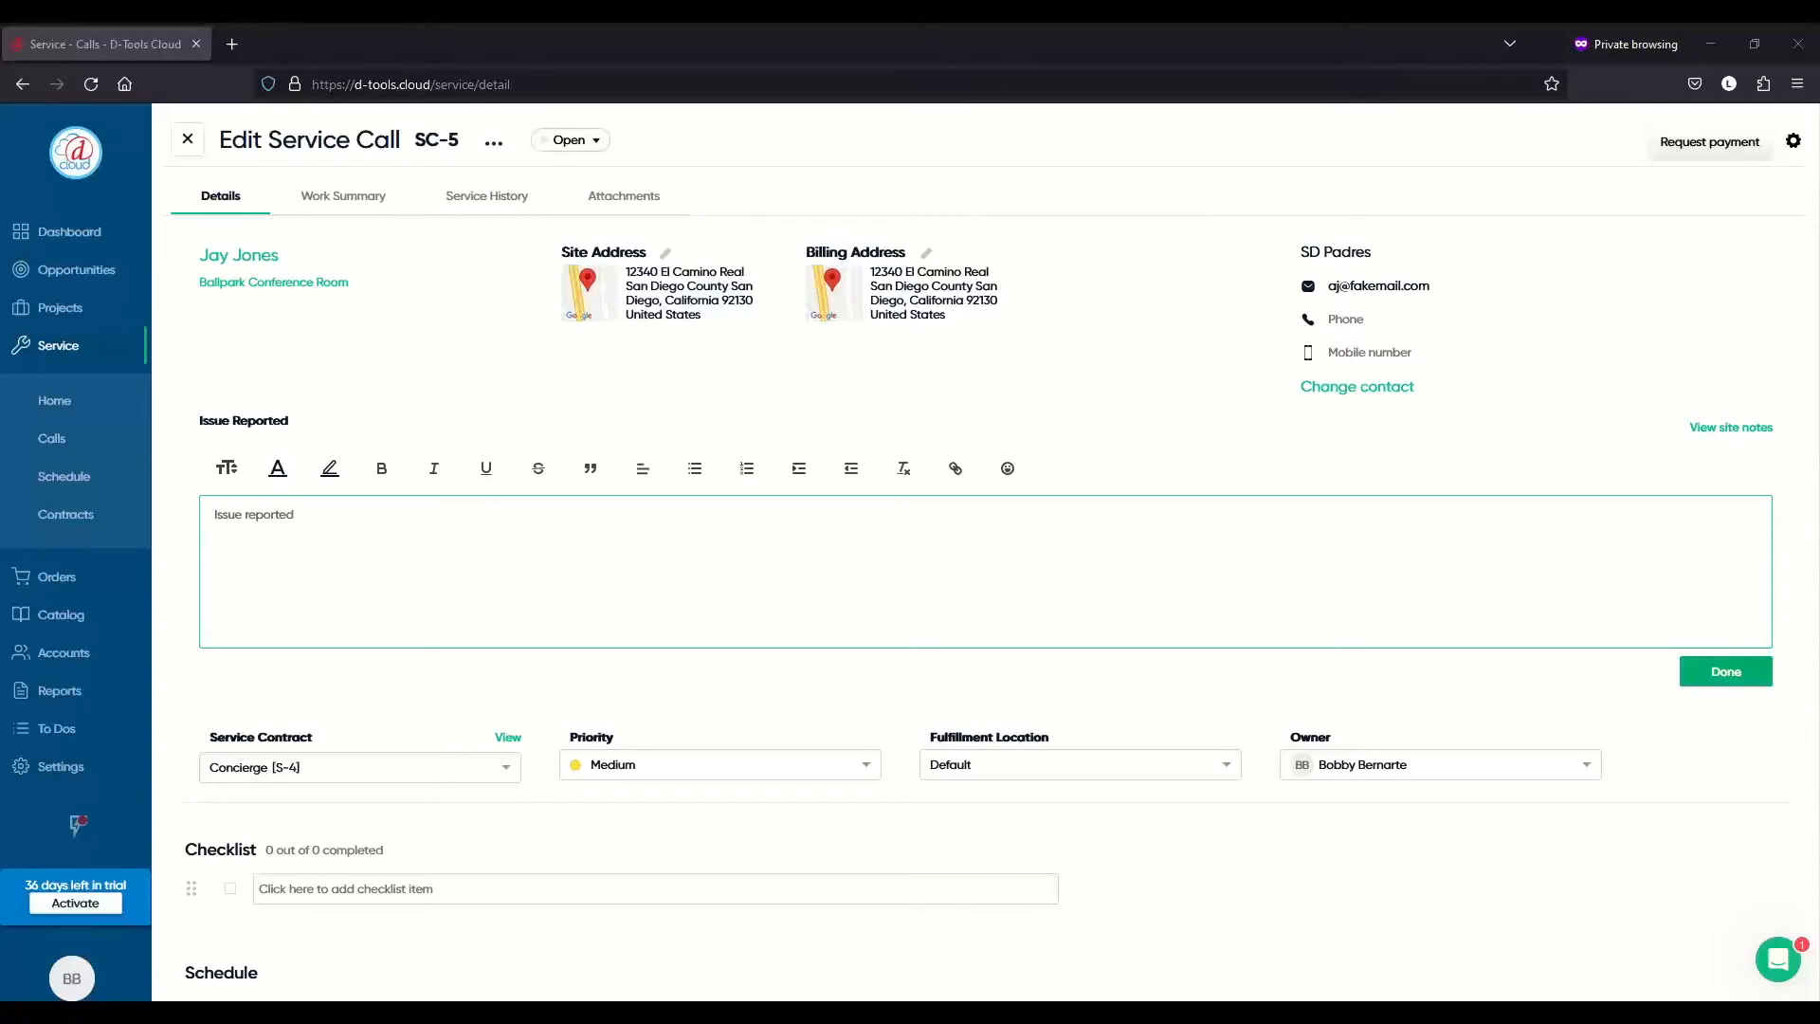
{"action": "left_click", "coordinate": [305, 531]}
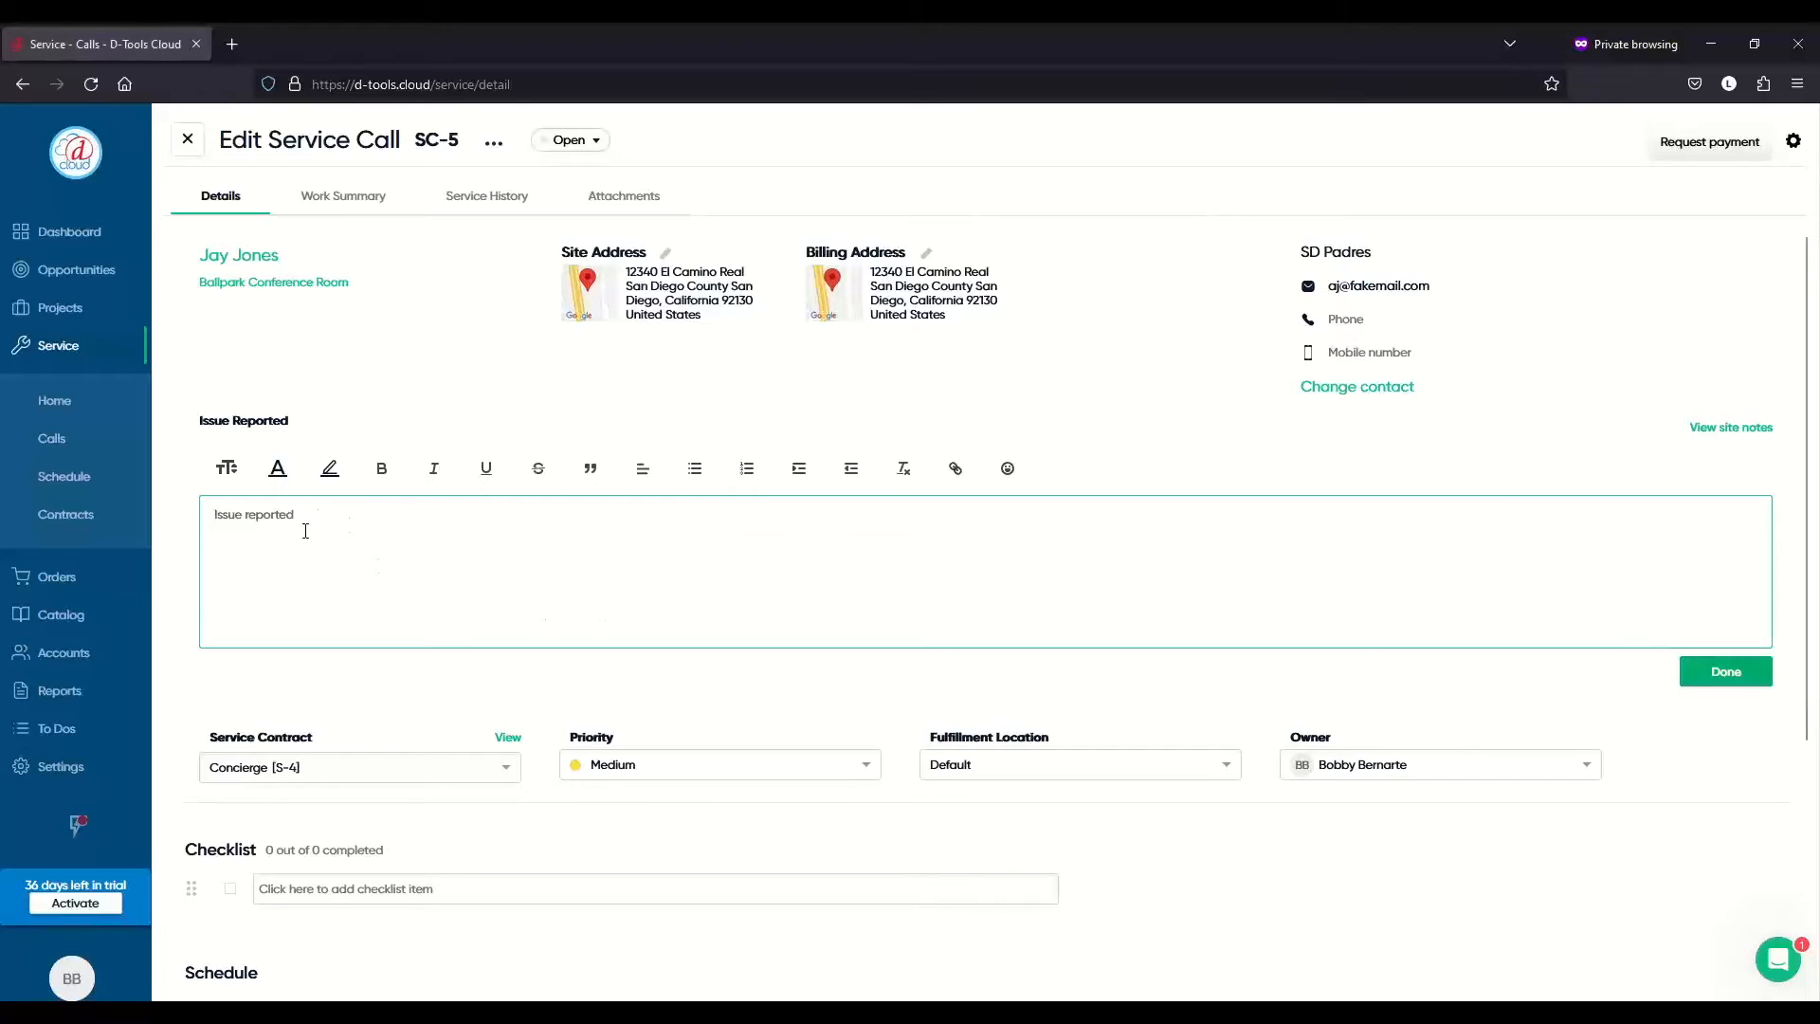
{"action": "type", "text": "Customer called into office on Tuesday stated their conference room projector stopped working and don't know why. Projector made loud pop and screen went blank. They have a big presentation on Friday and needs it resolved ASAP!!"}
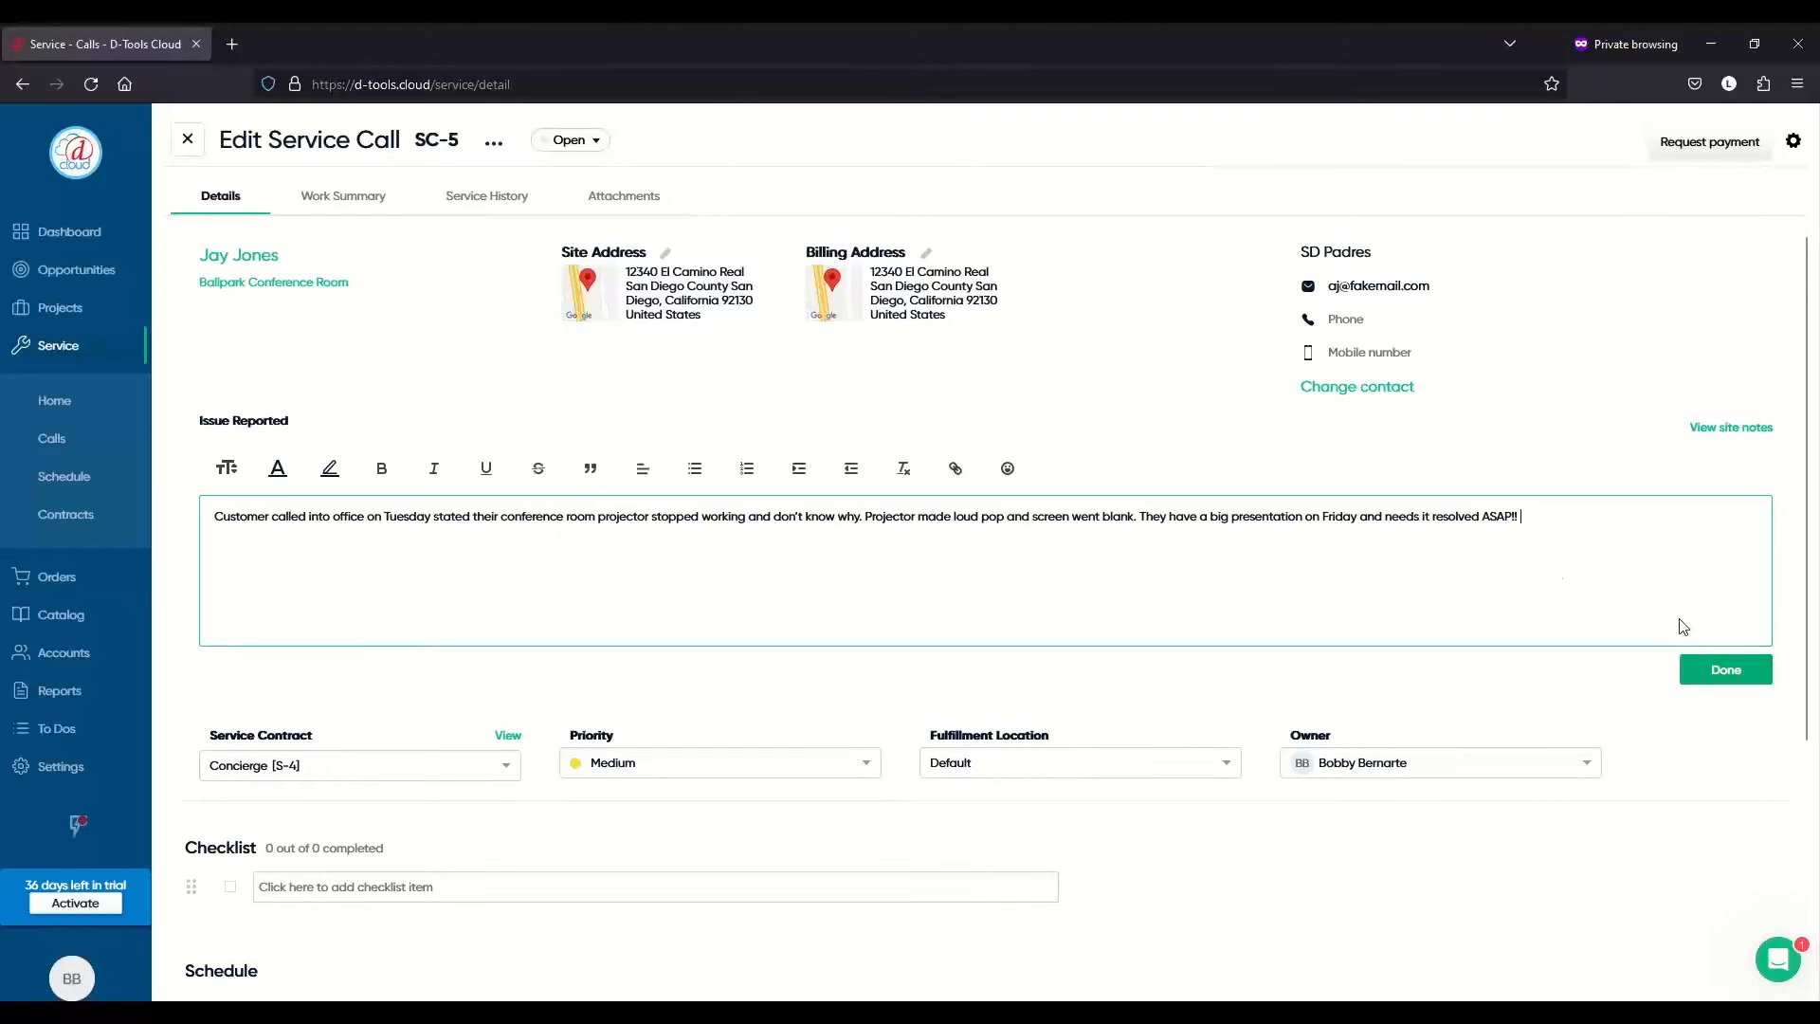
{"action": "left_click", "coordinate": [1727, 671]}
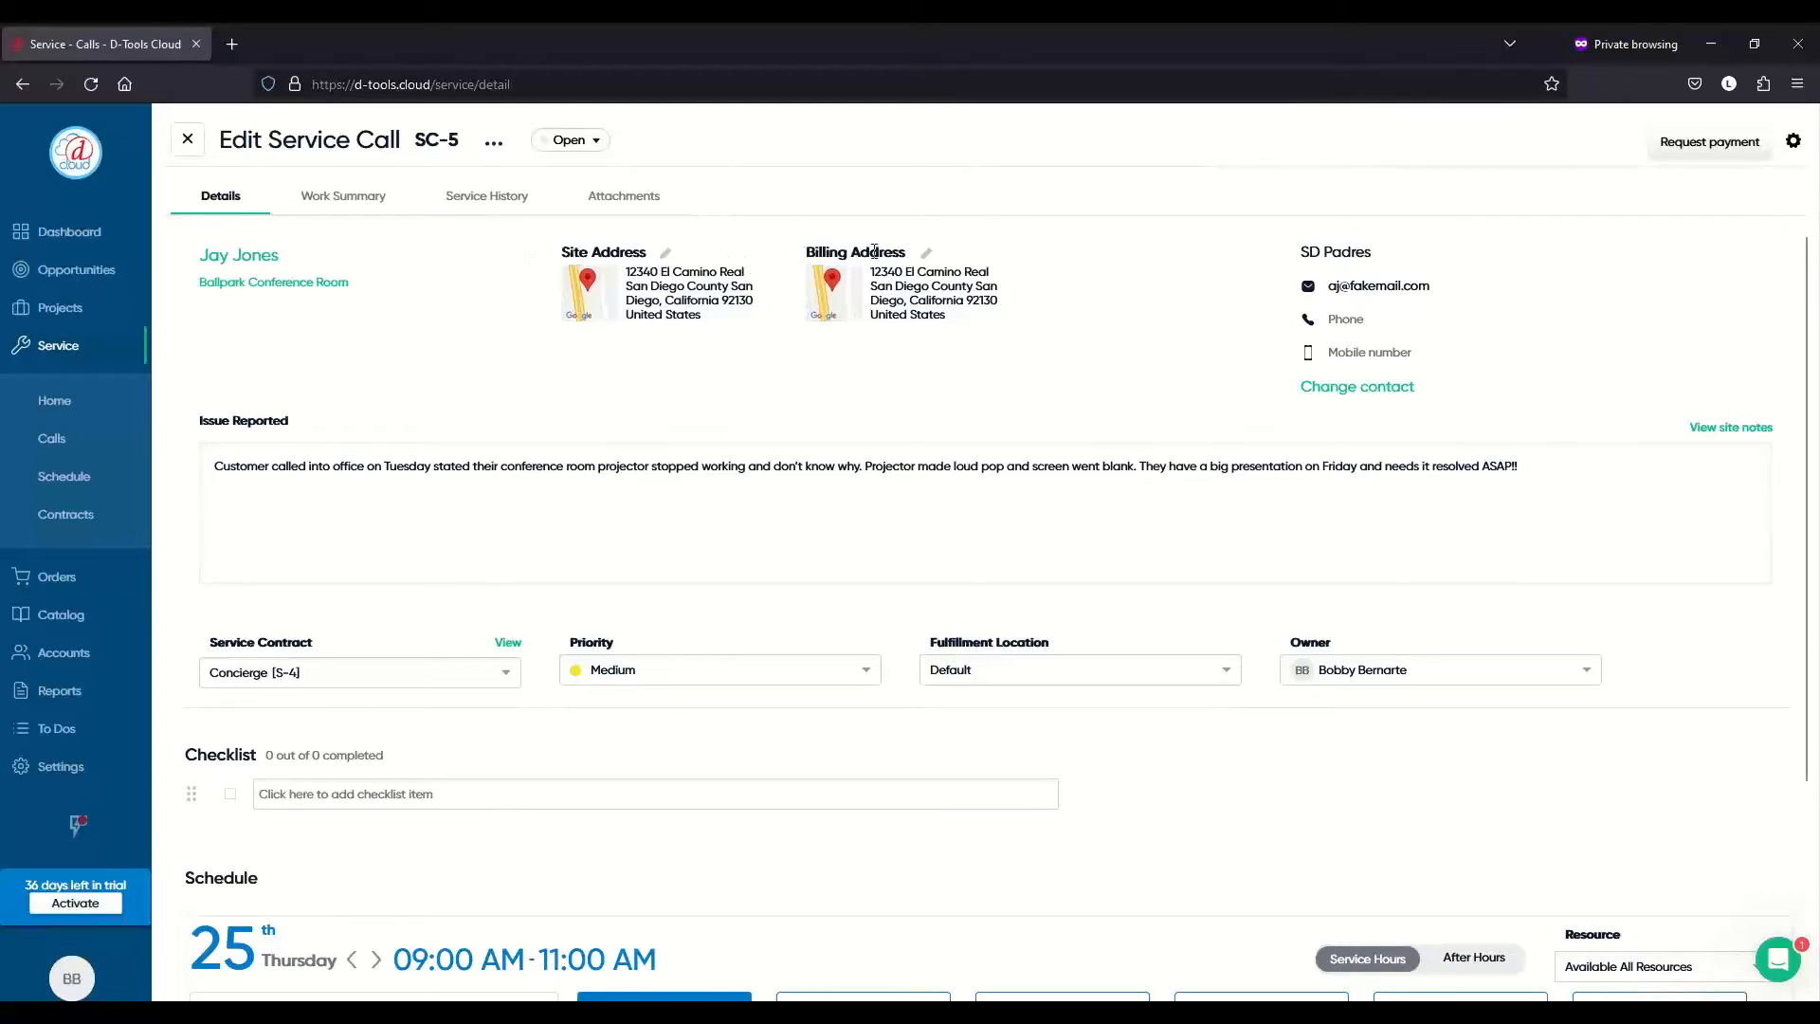
- Enter the contact's mobile number on SC-5, then bring up View site notes
{"action": "left_click", "coordinate": [1415, 350]}
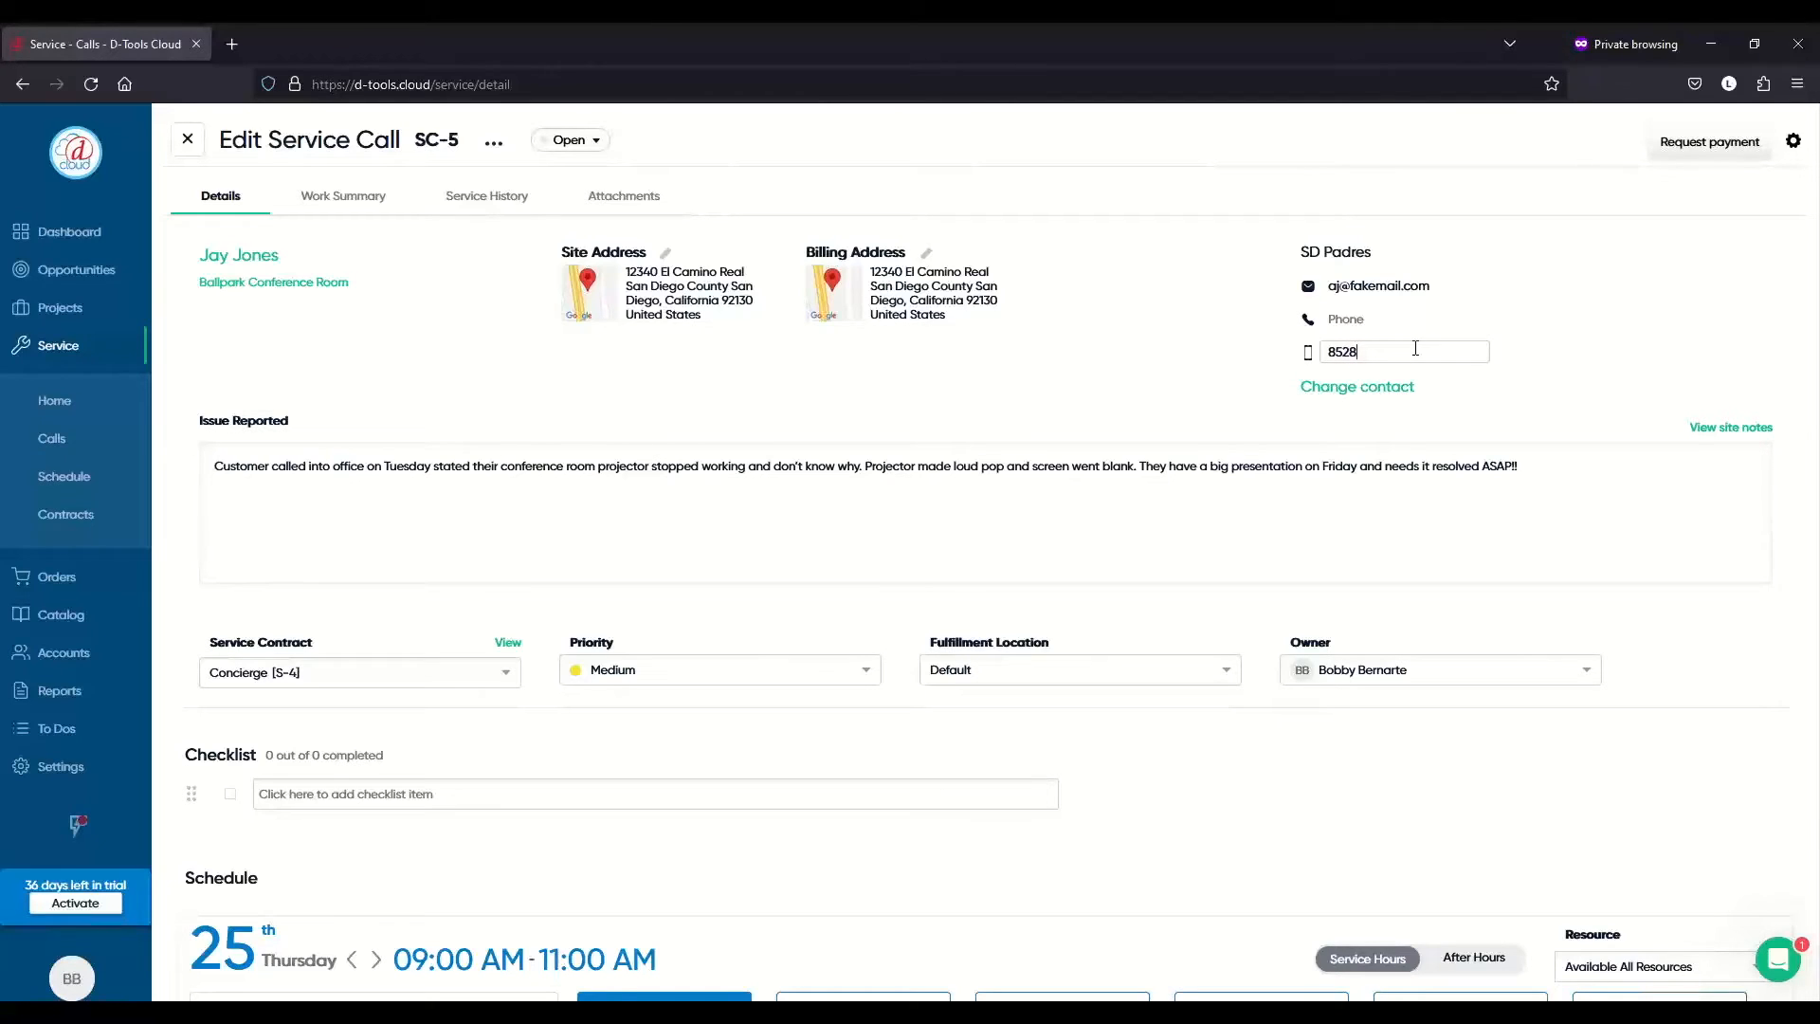
{"action": "left_click", "coordinate": [1550, 373]}
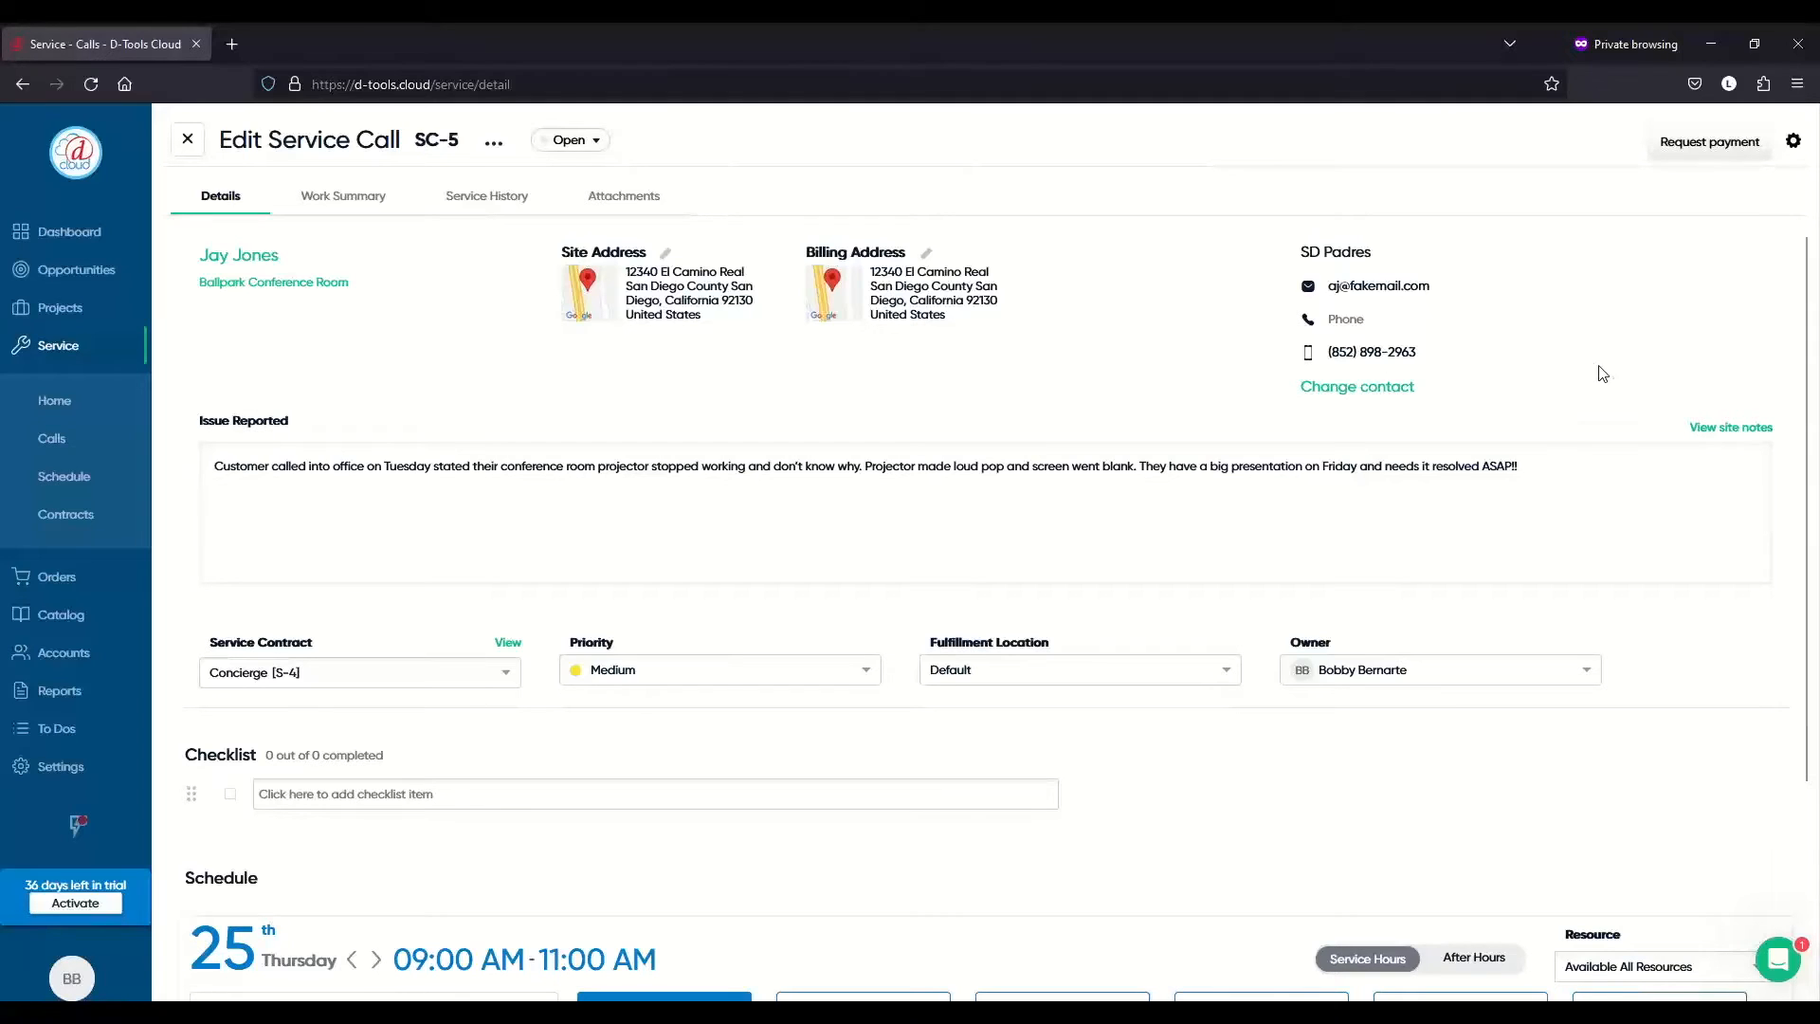
{"action": "left_click", "coordinate": [1728, 432]}
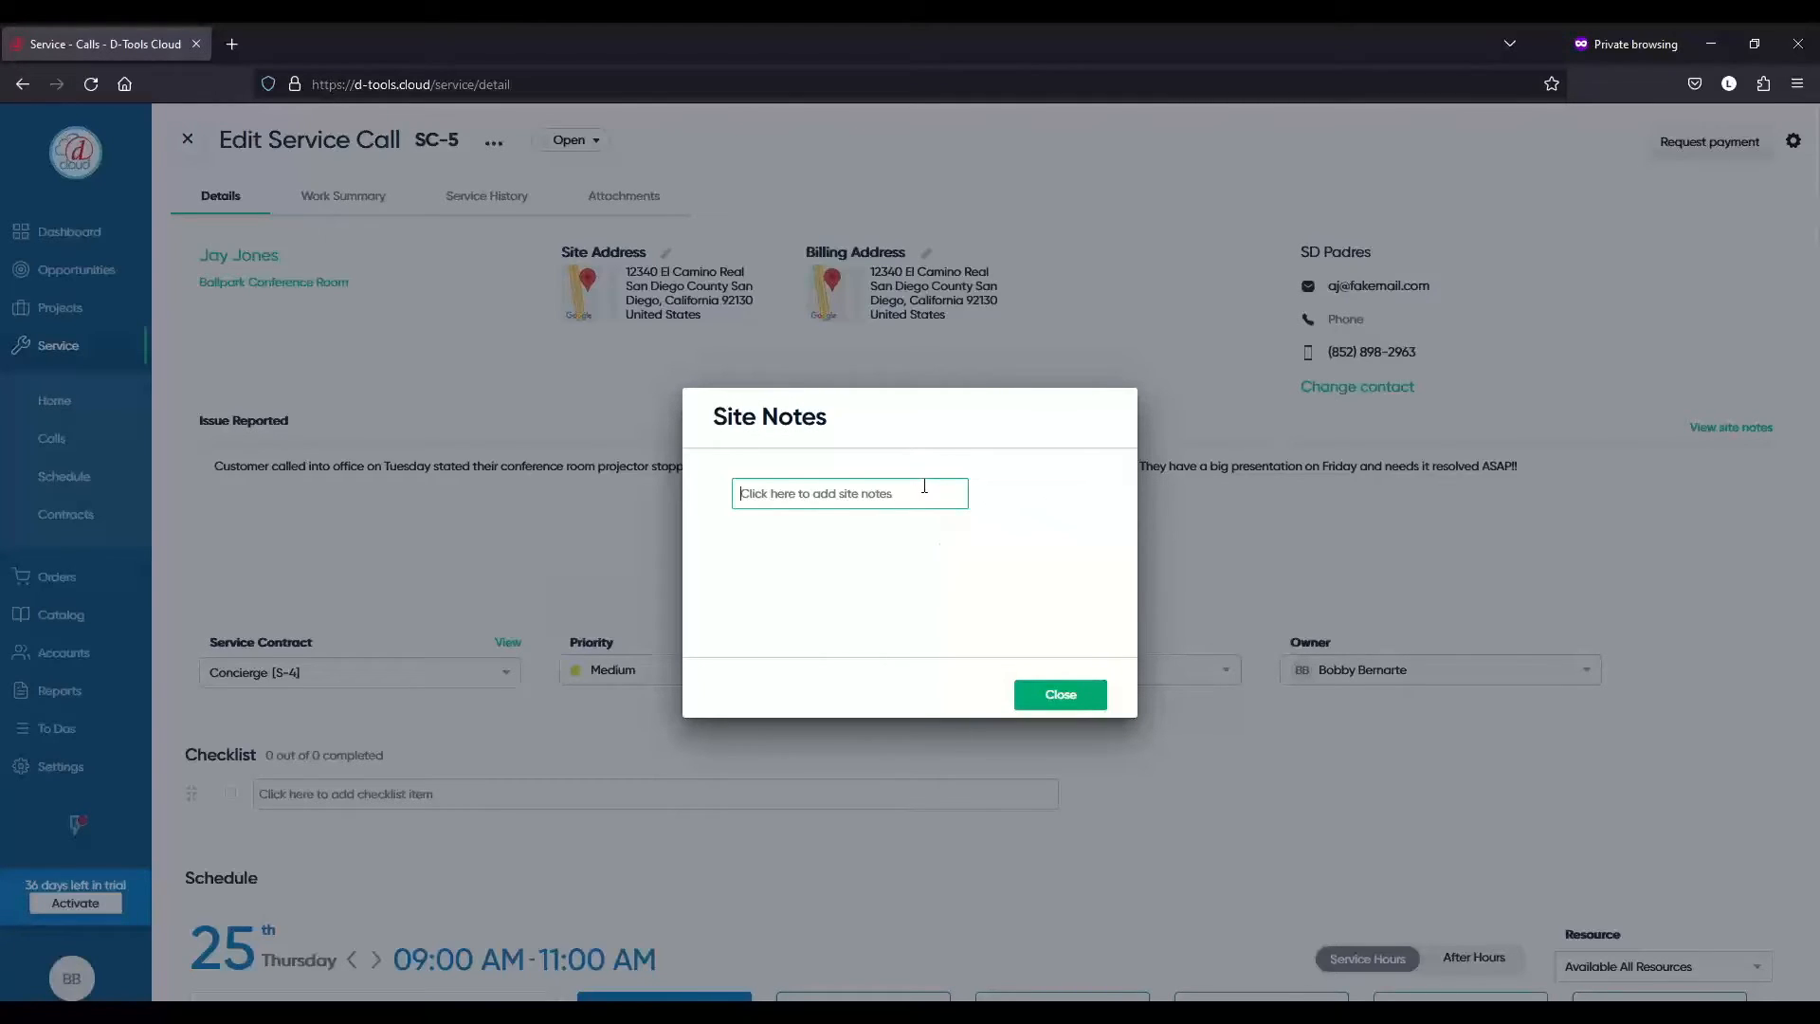
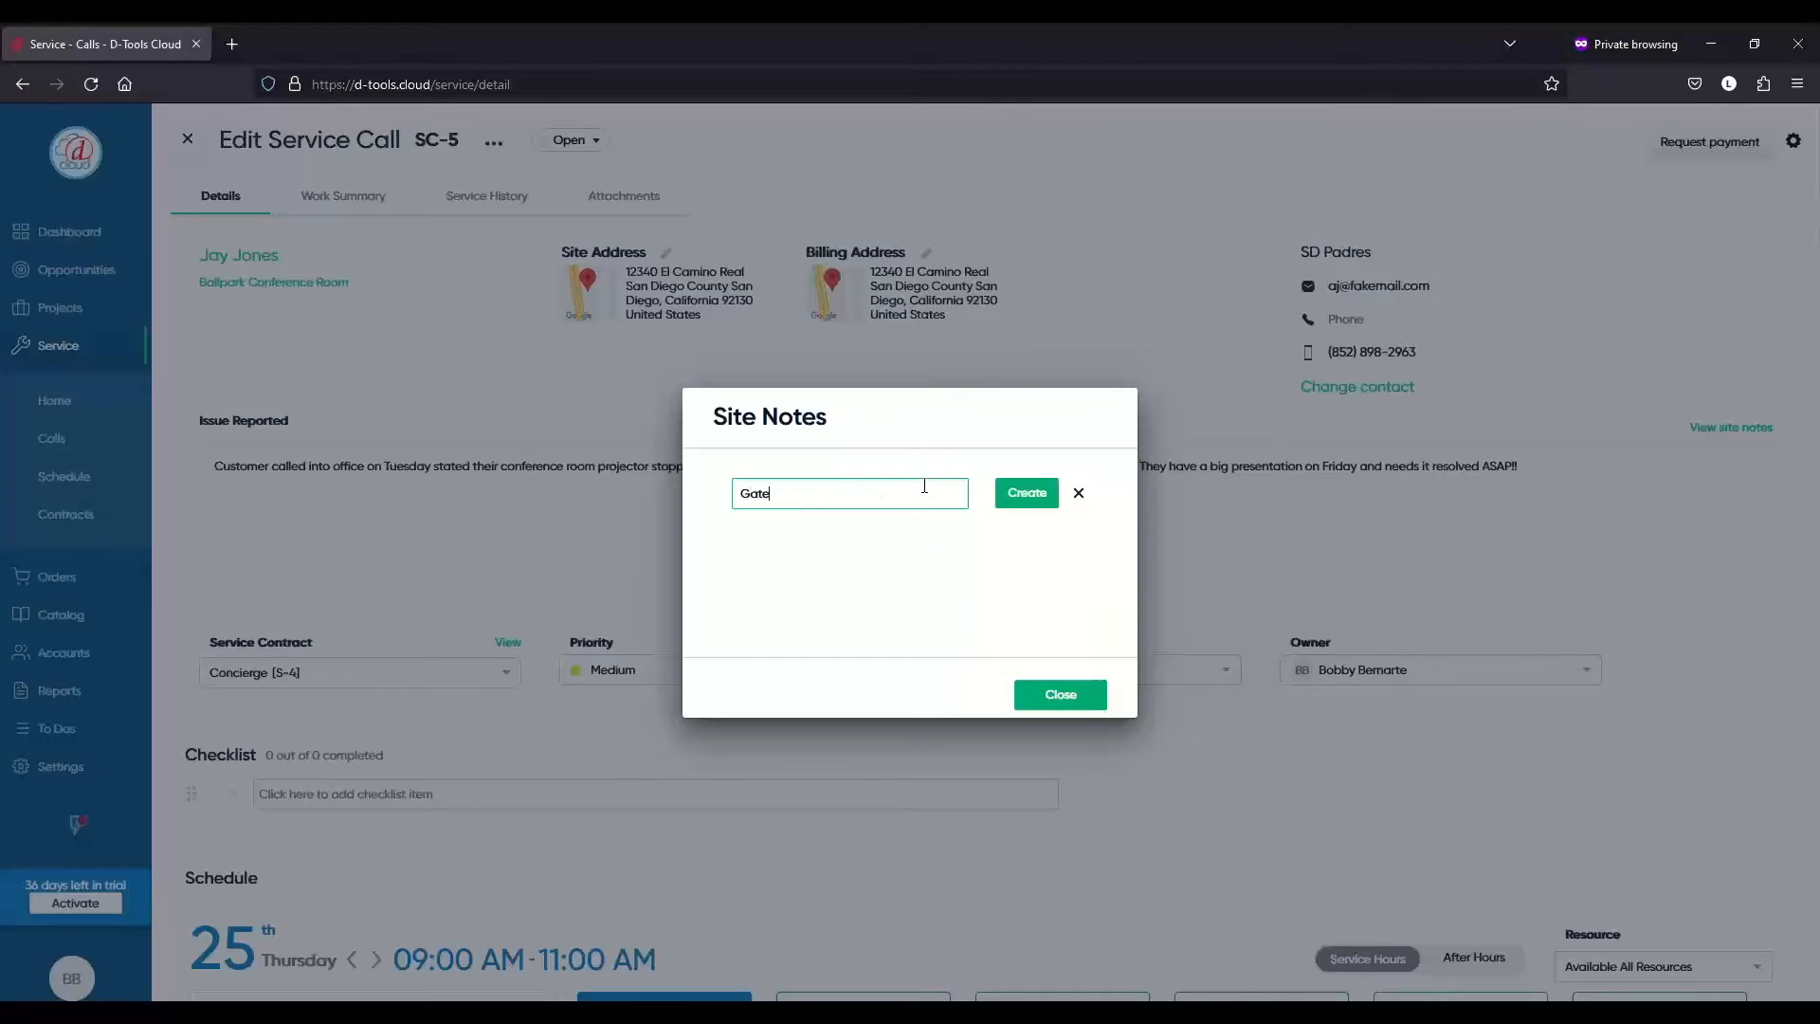
- Add two site notes, the gate access code and 'Housekeeper will let you in', then close them
{"action": "left_click", "coordinate": [1023, 501]}
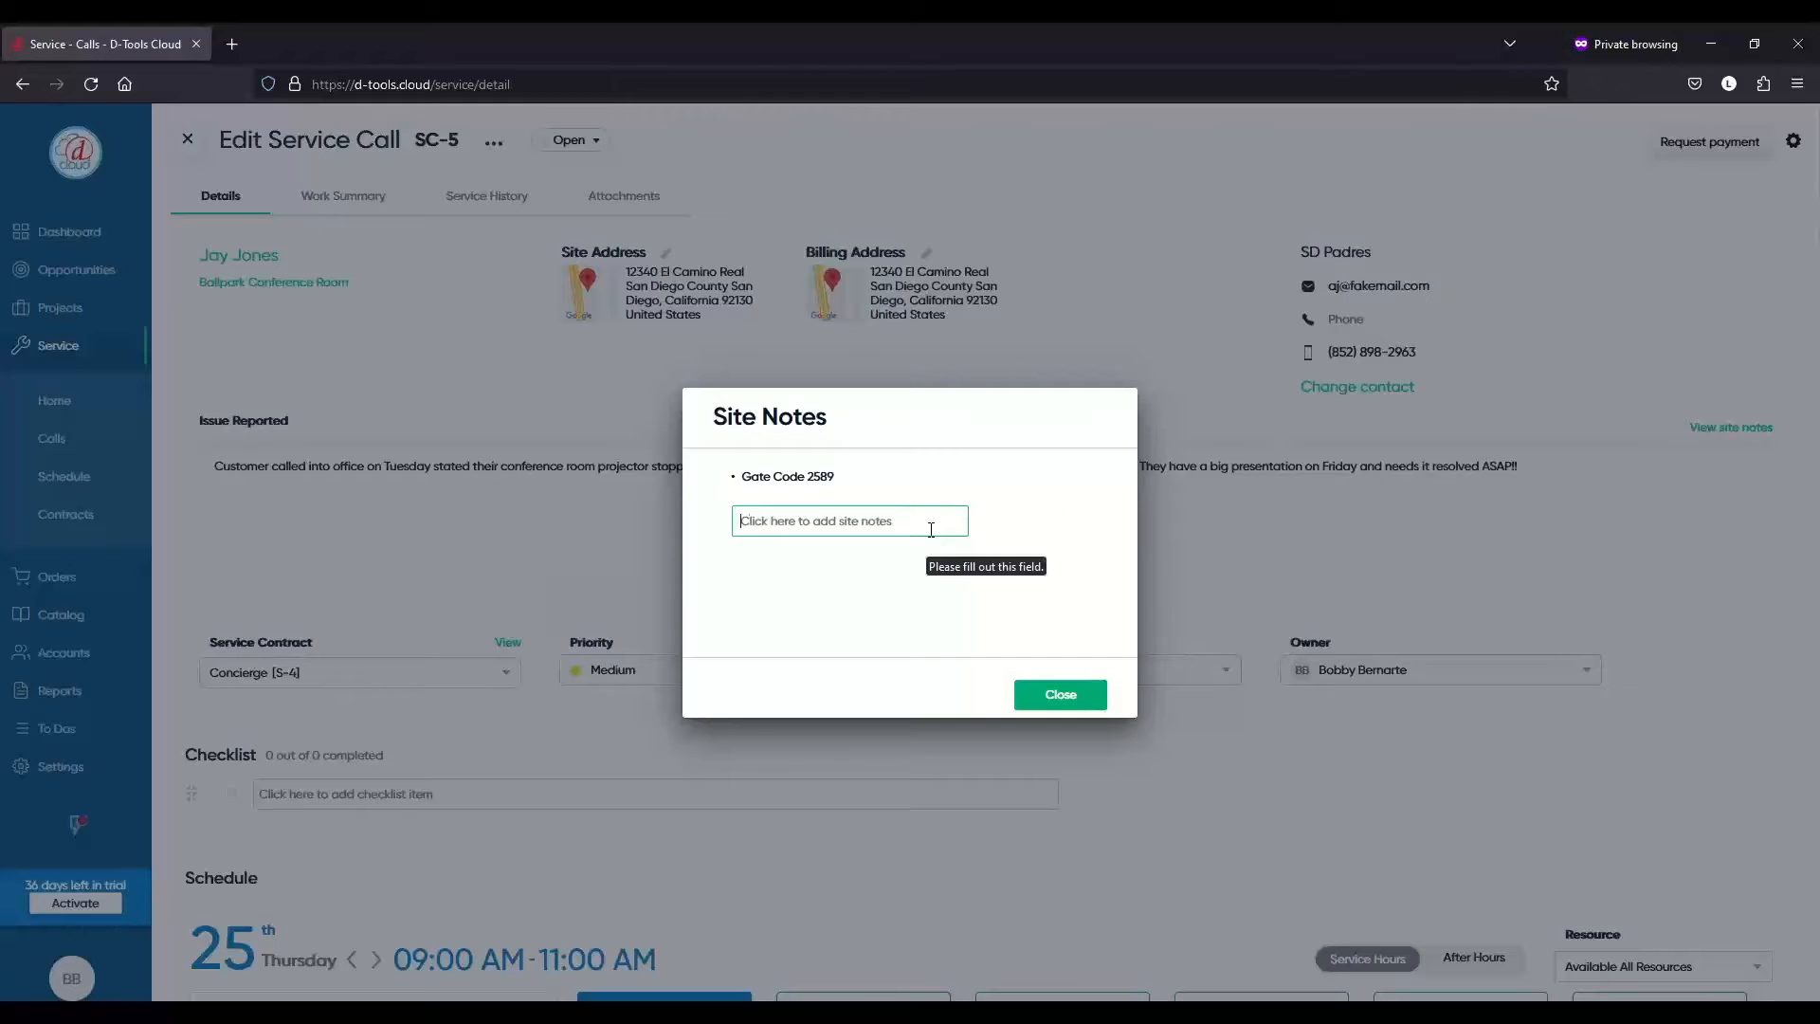
{"action": "type", "text": "Housekeeper will"}
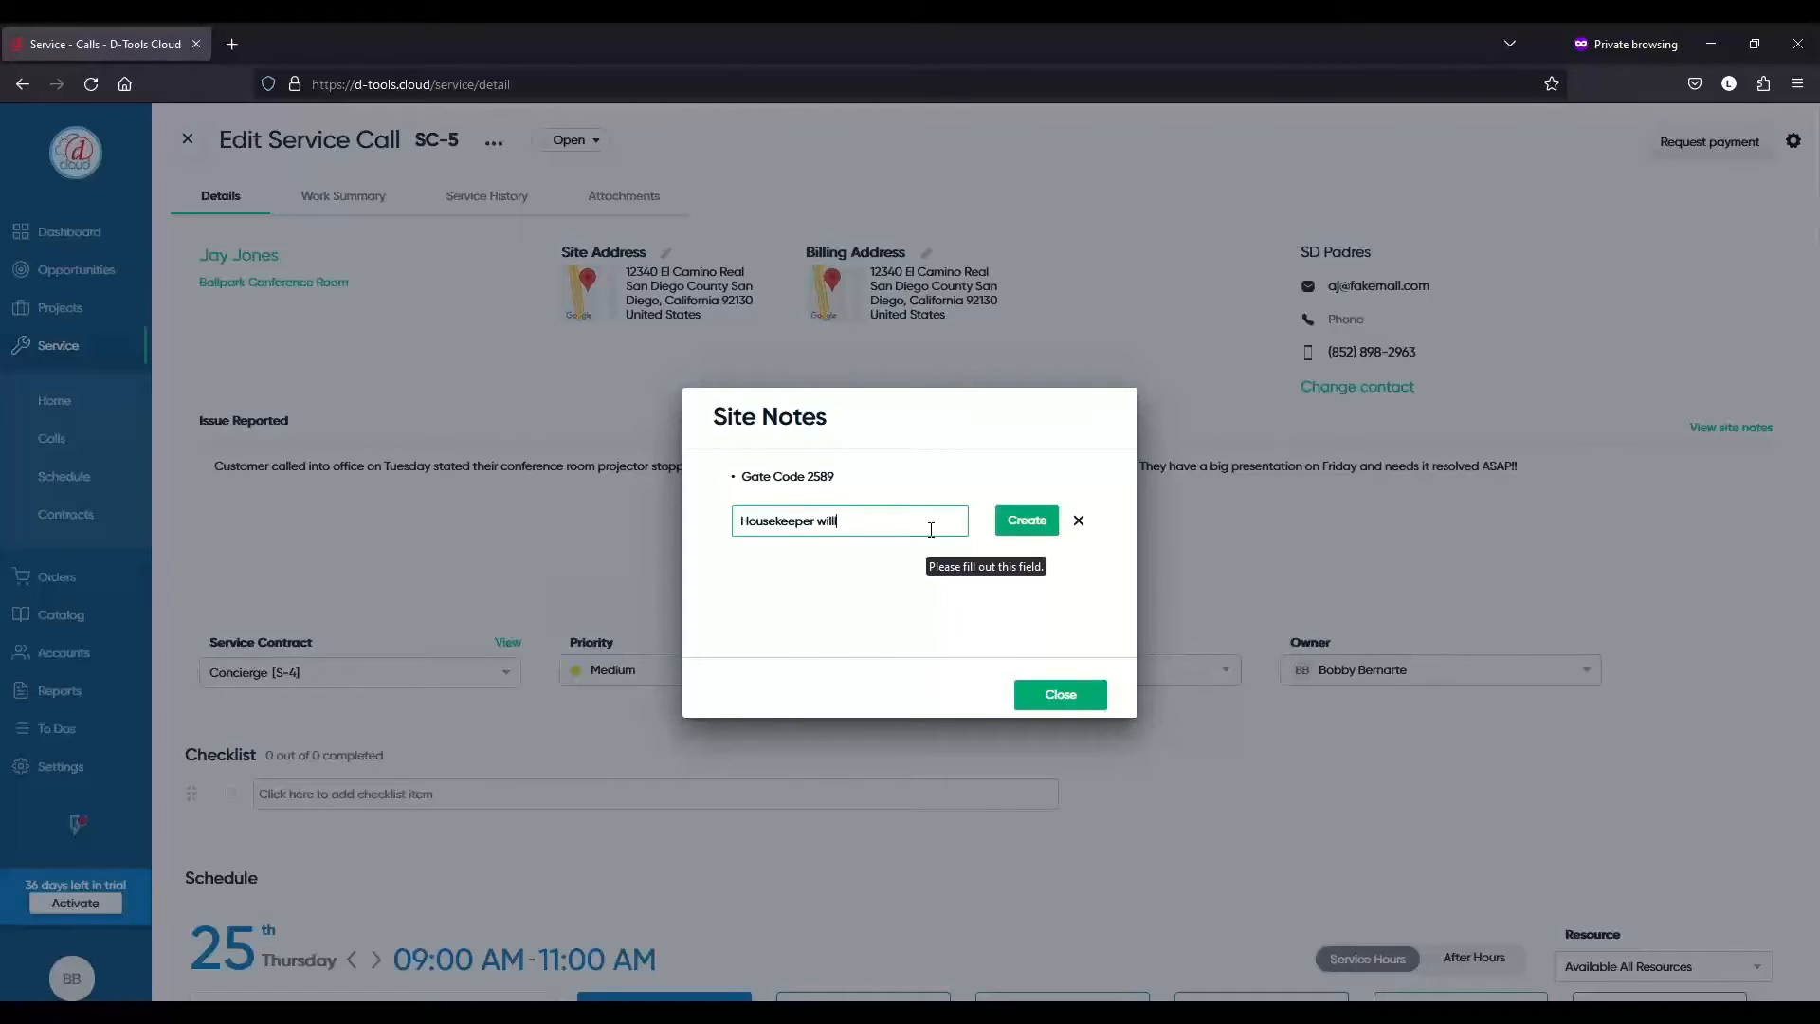
{"action": "type", "text": " let you in."}
{"action": "left_click", "coordinate": [1025, 520]}
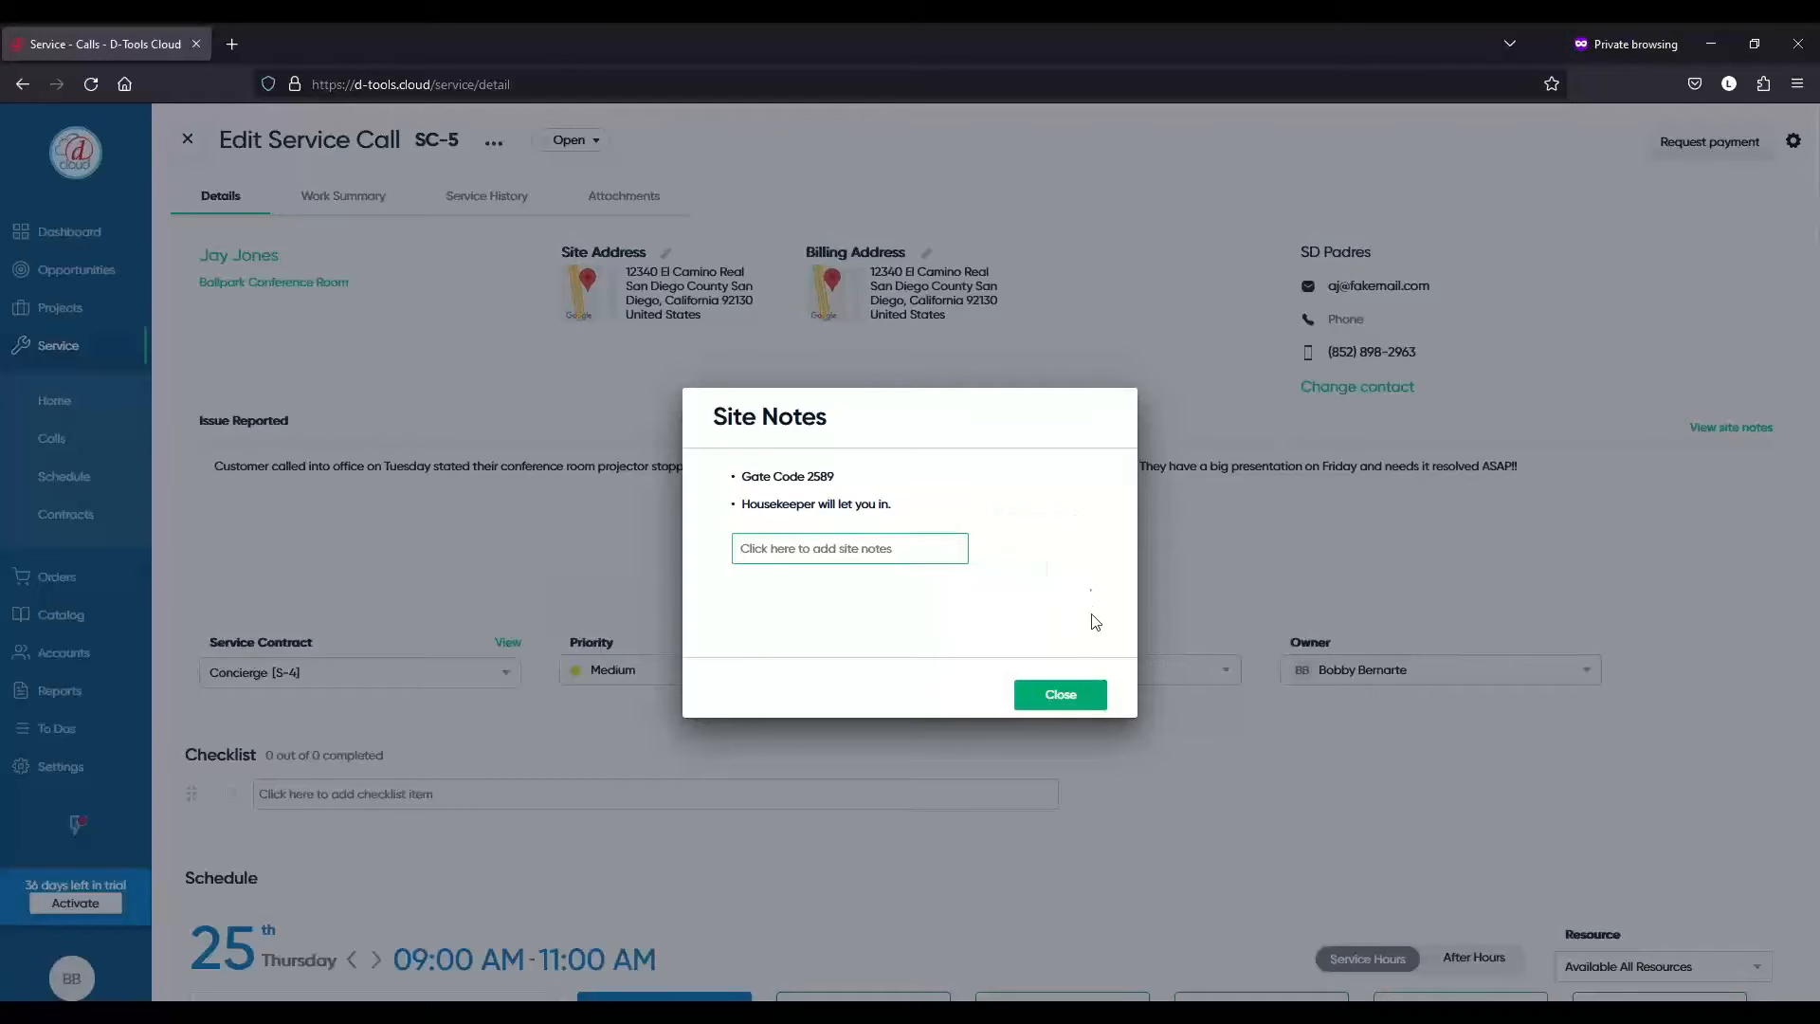
{"action": "left_click", "coordinate": [1074, 706]}
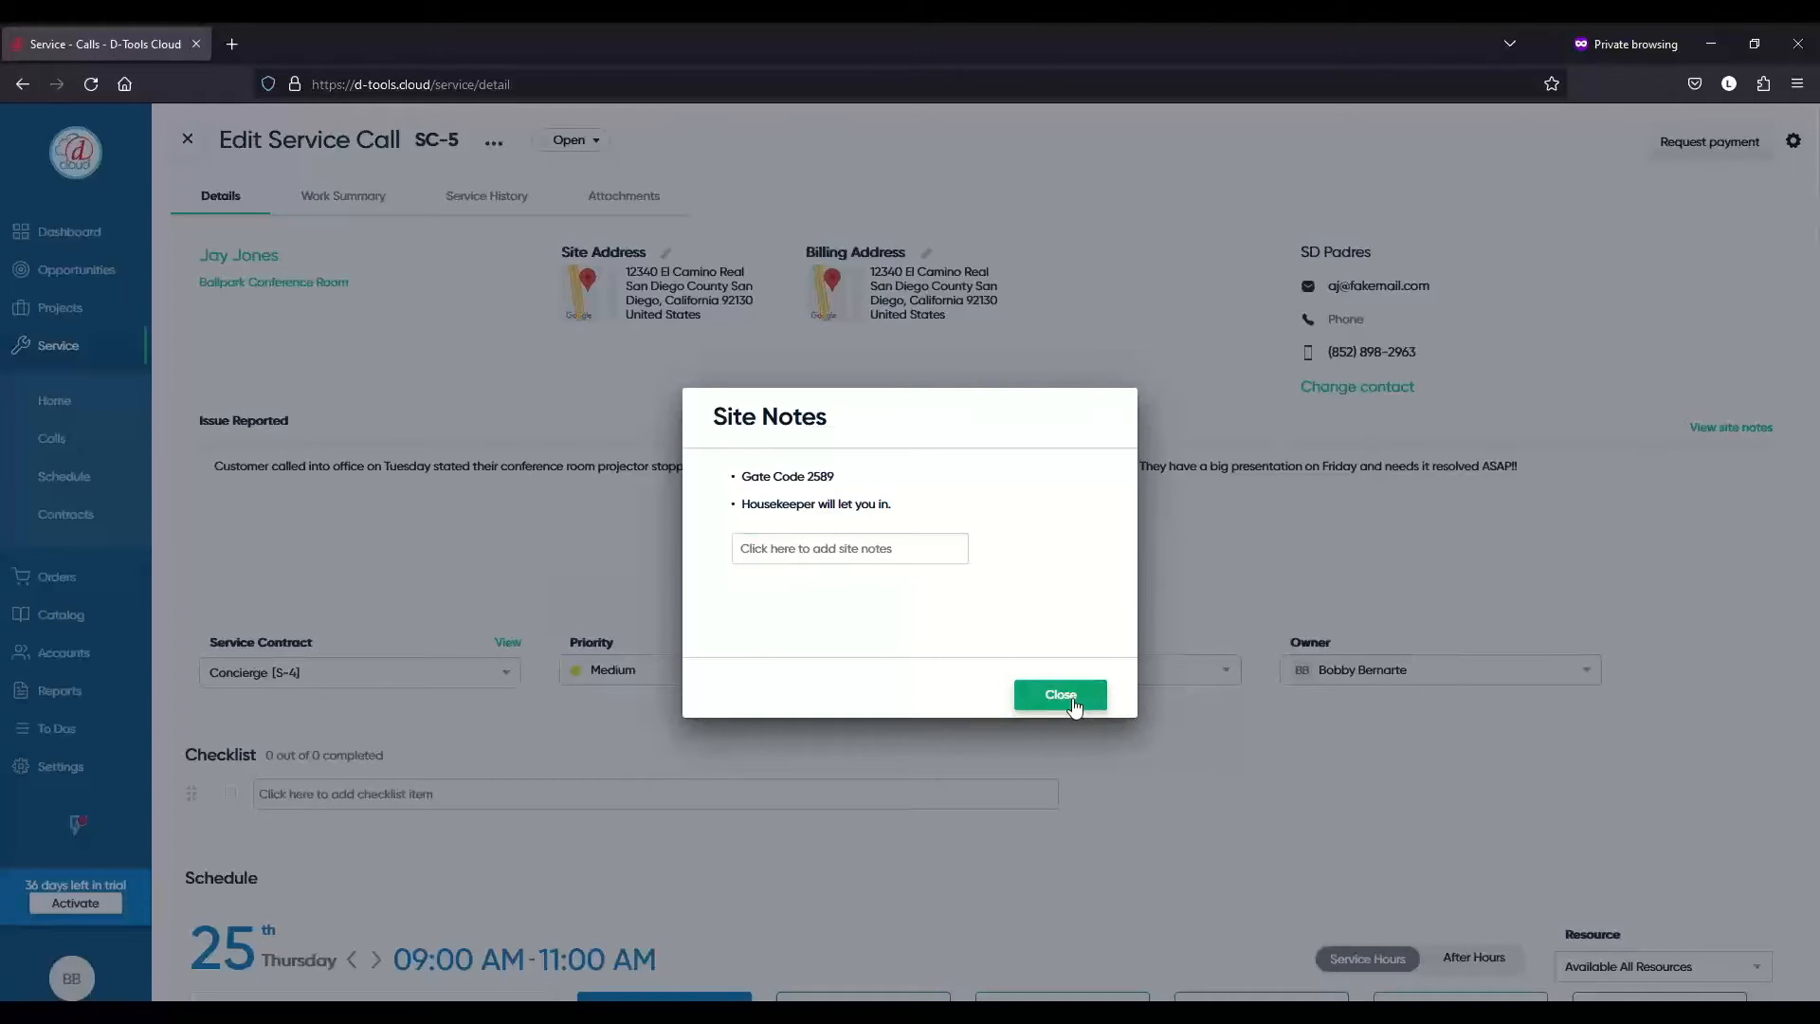
{"action": "left_click", "coordinate": [1074, 706]}
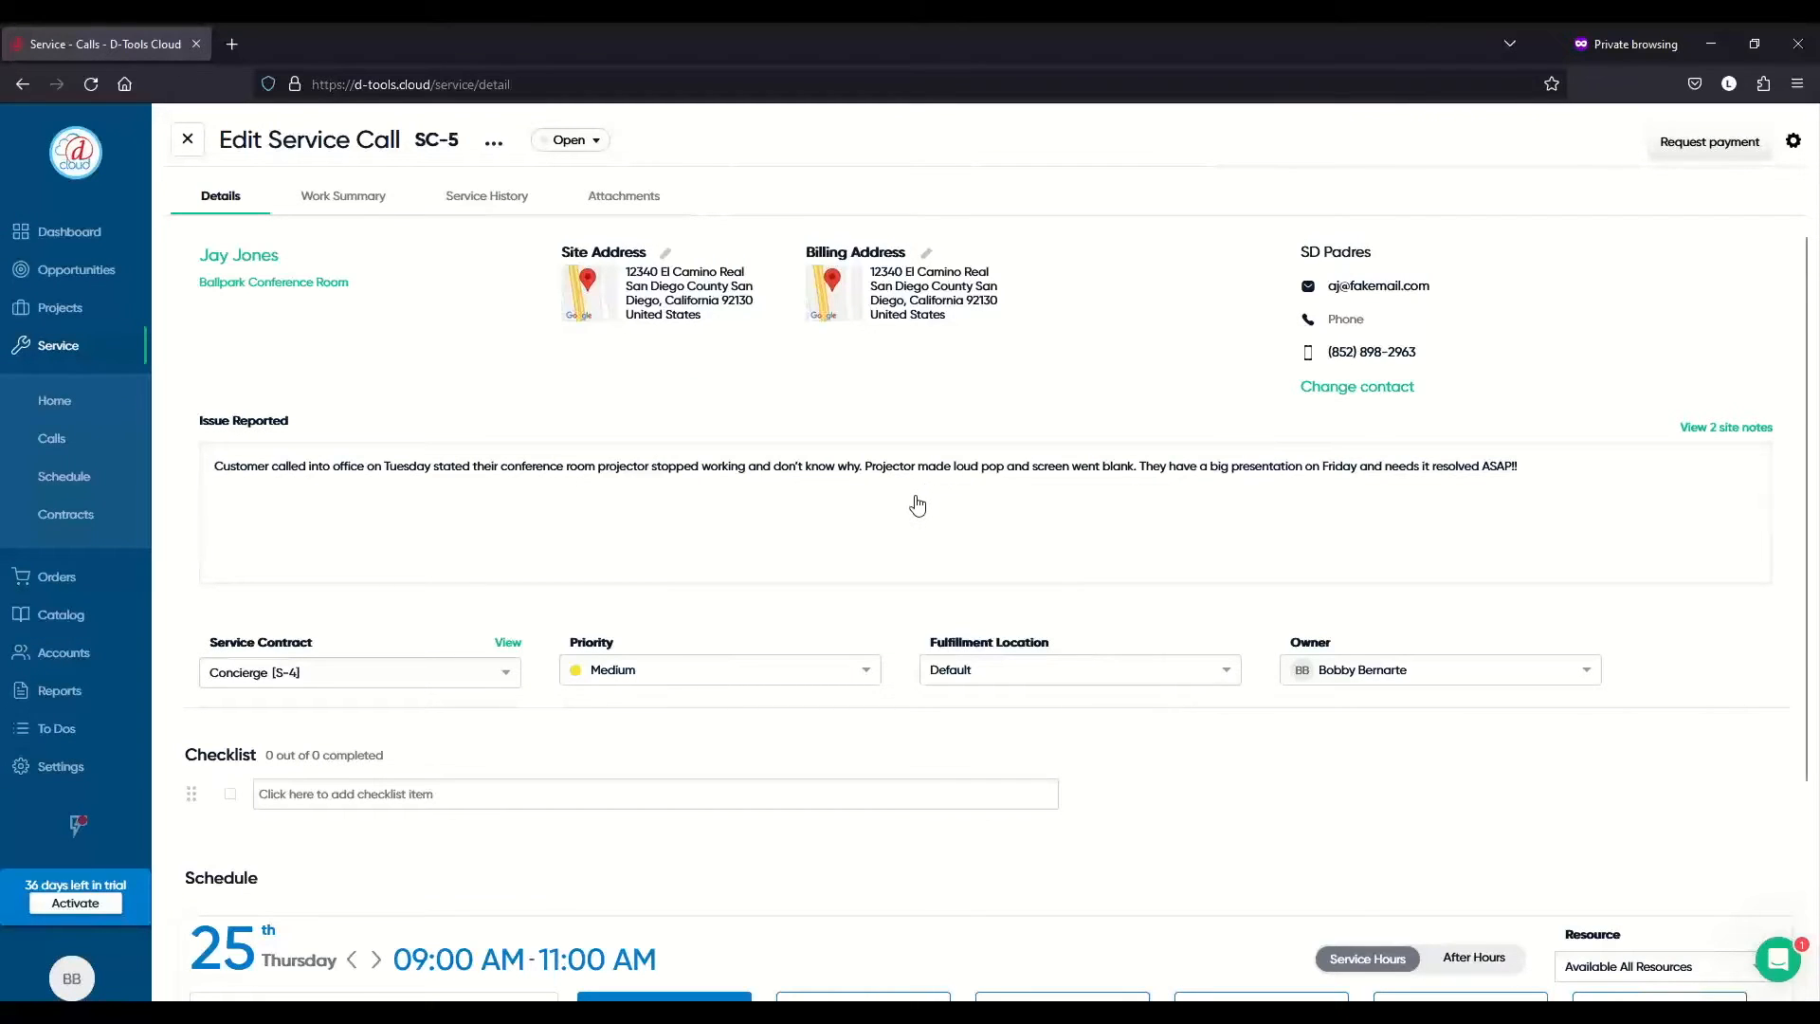
- Change the Priority dropdown on SC-5 from Medium to Urgent
{"action": "scroll", "coordinate": [917, 504], "scroll_direction": "down", "scroll_amount": 2}
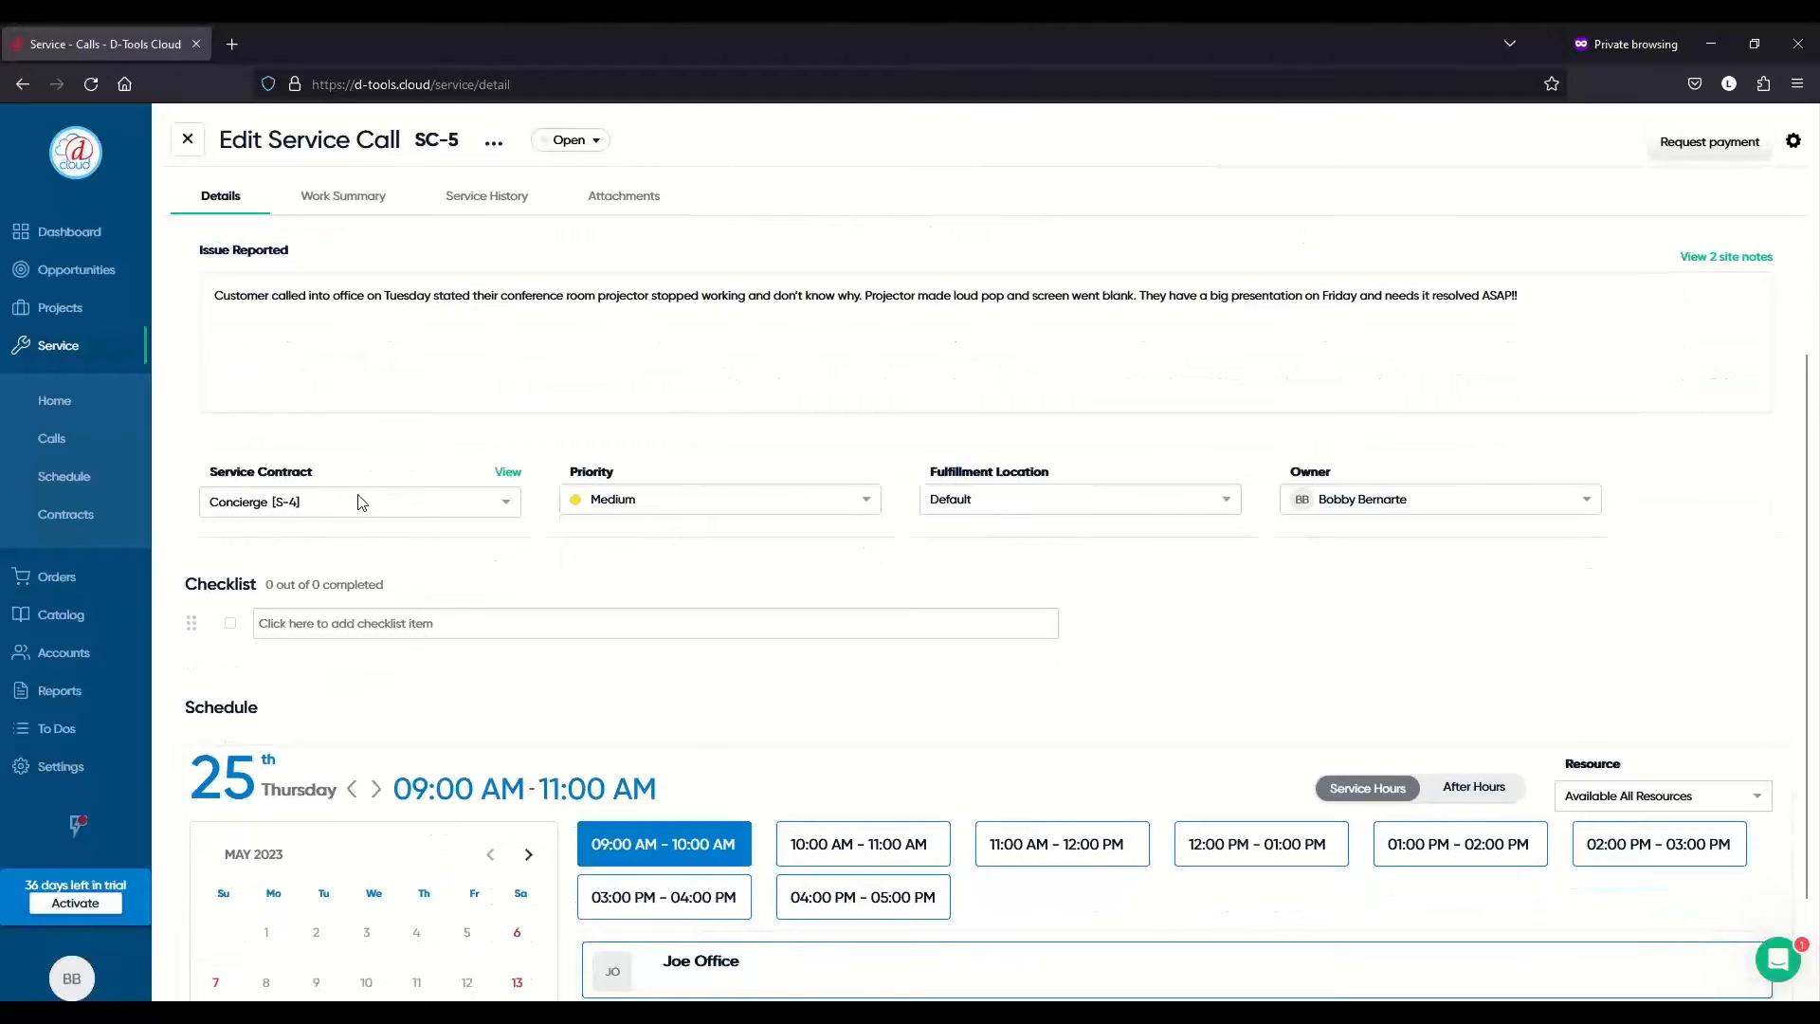
{"action": "left_click", "coordinate": [791, 505]}
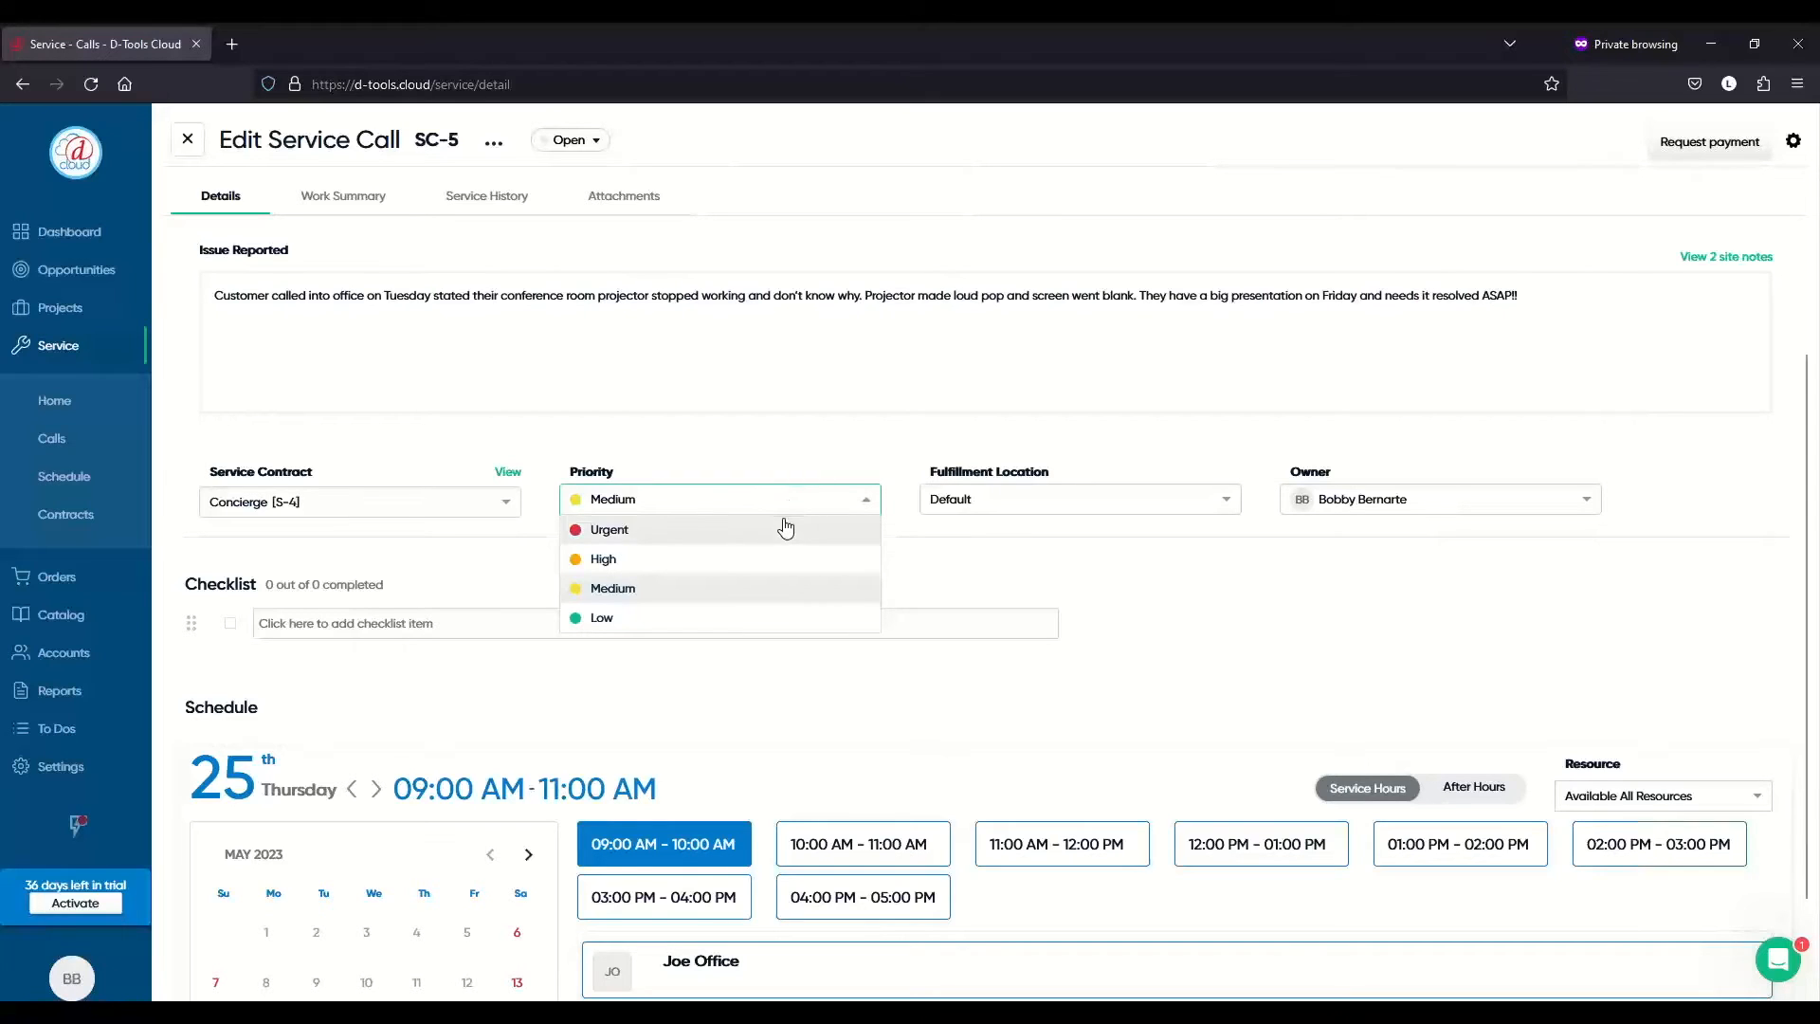
{"action": "left_click", "coordinate": [787, 529]}
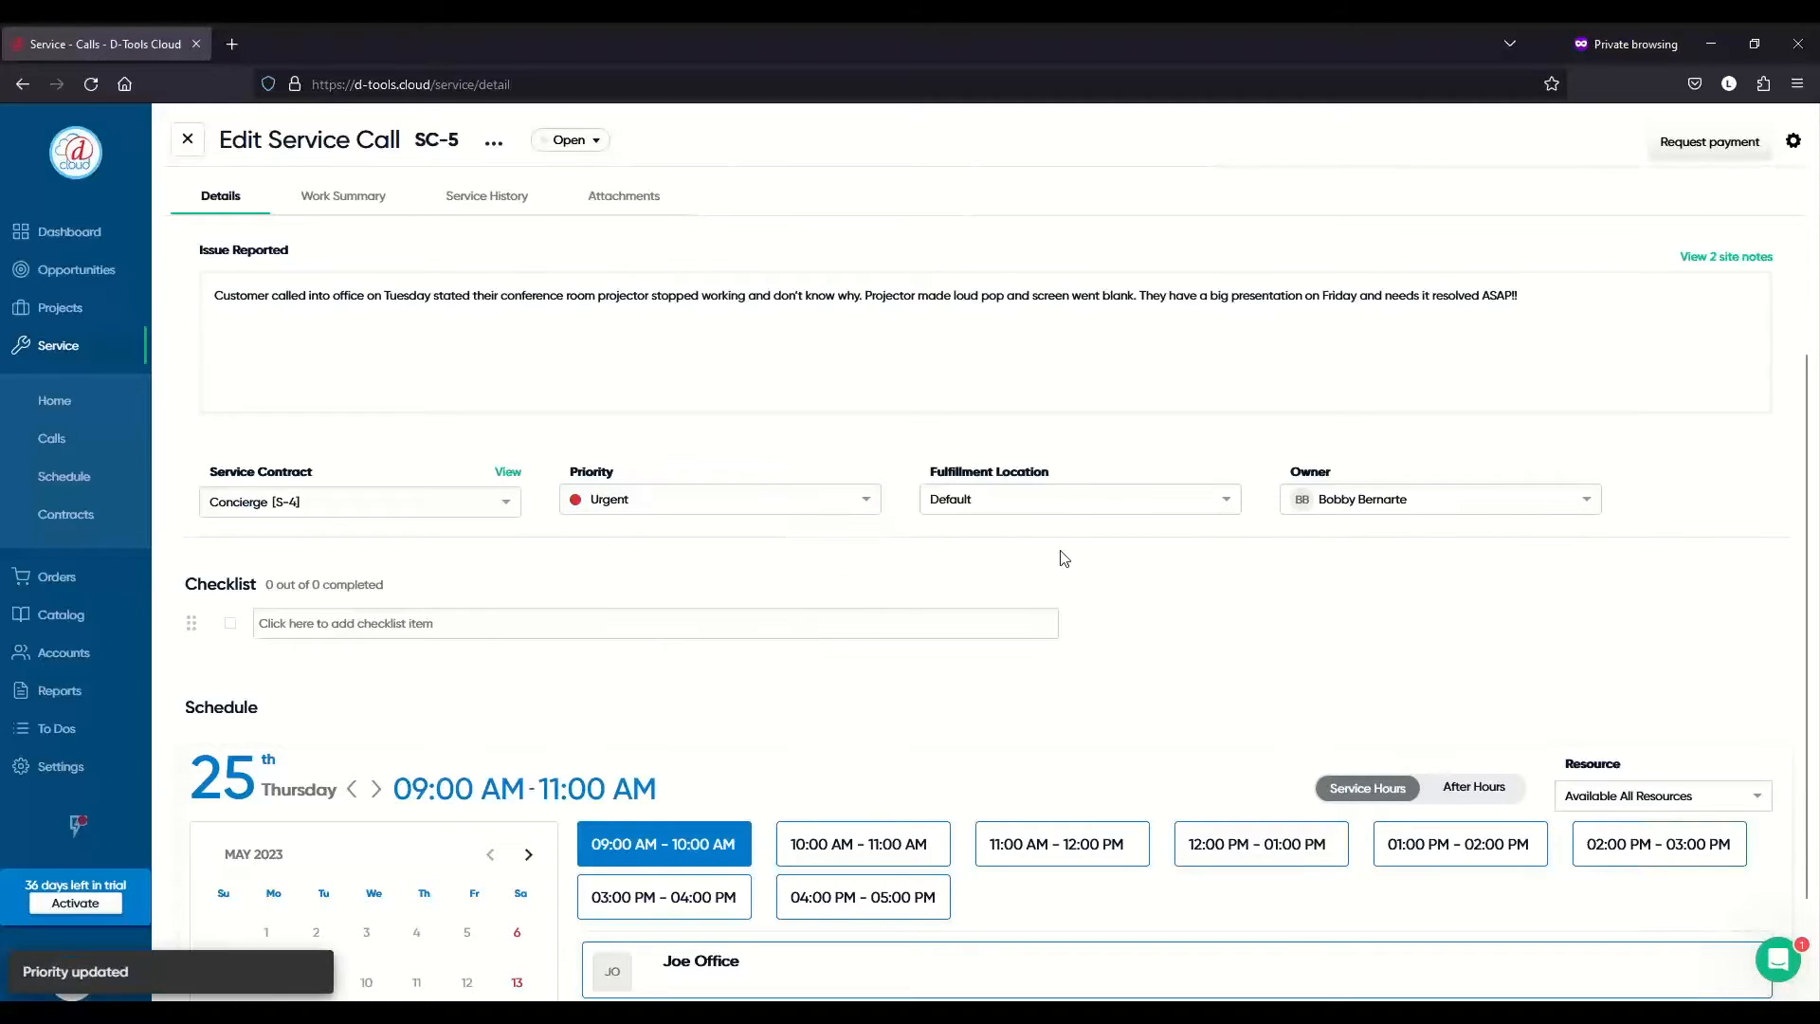
{"action": "scroll", "coordinate": [1128, 584], "scroll_direction": "down", "scroll_amount": 3}
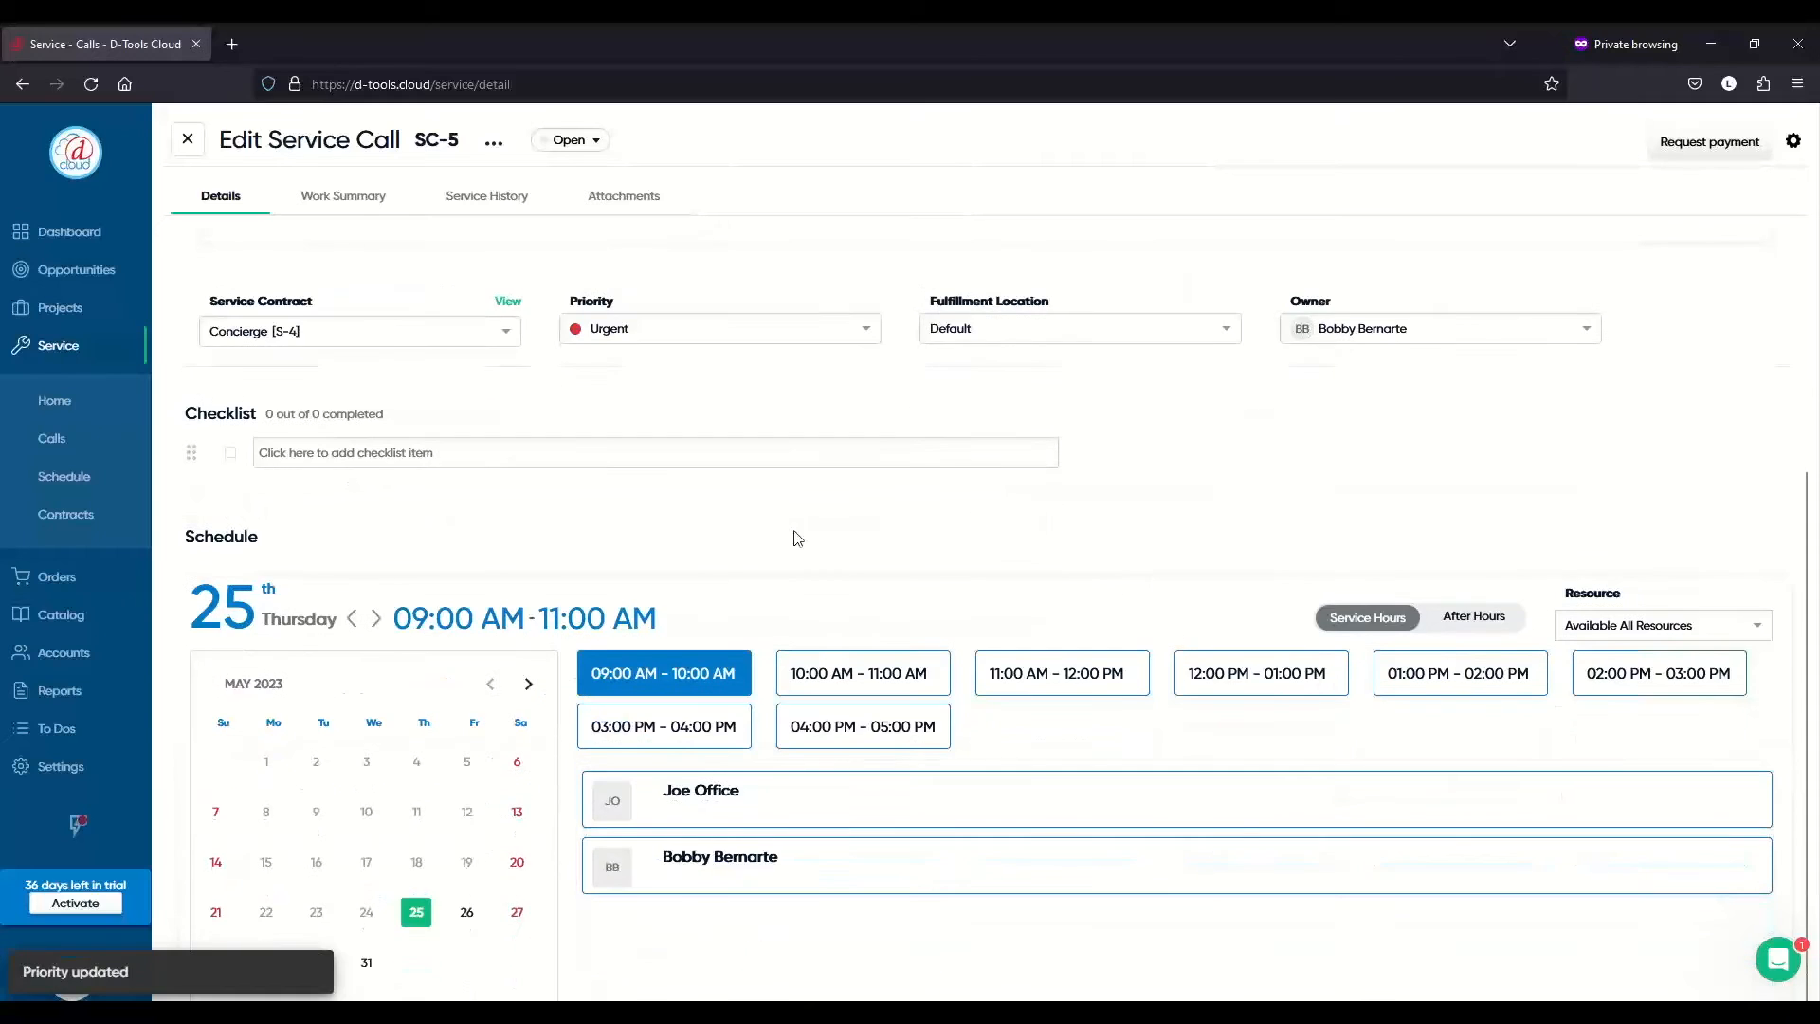
- Add checklist items 'Check power cable', 'Check projector bulb' and 'Check HDMI cable'
{"action": "left_click", "coordinate": [516, 455]}
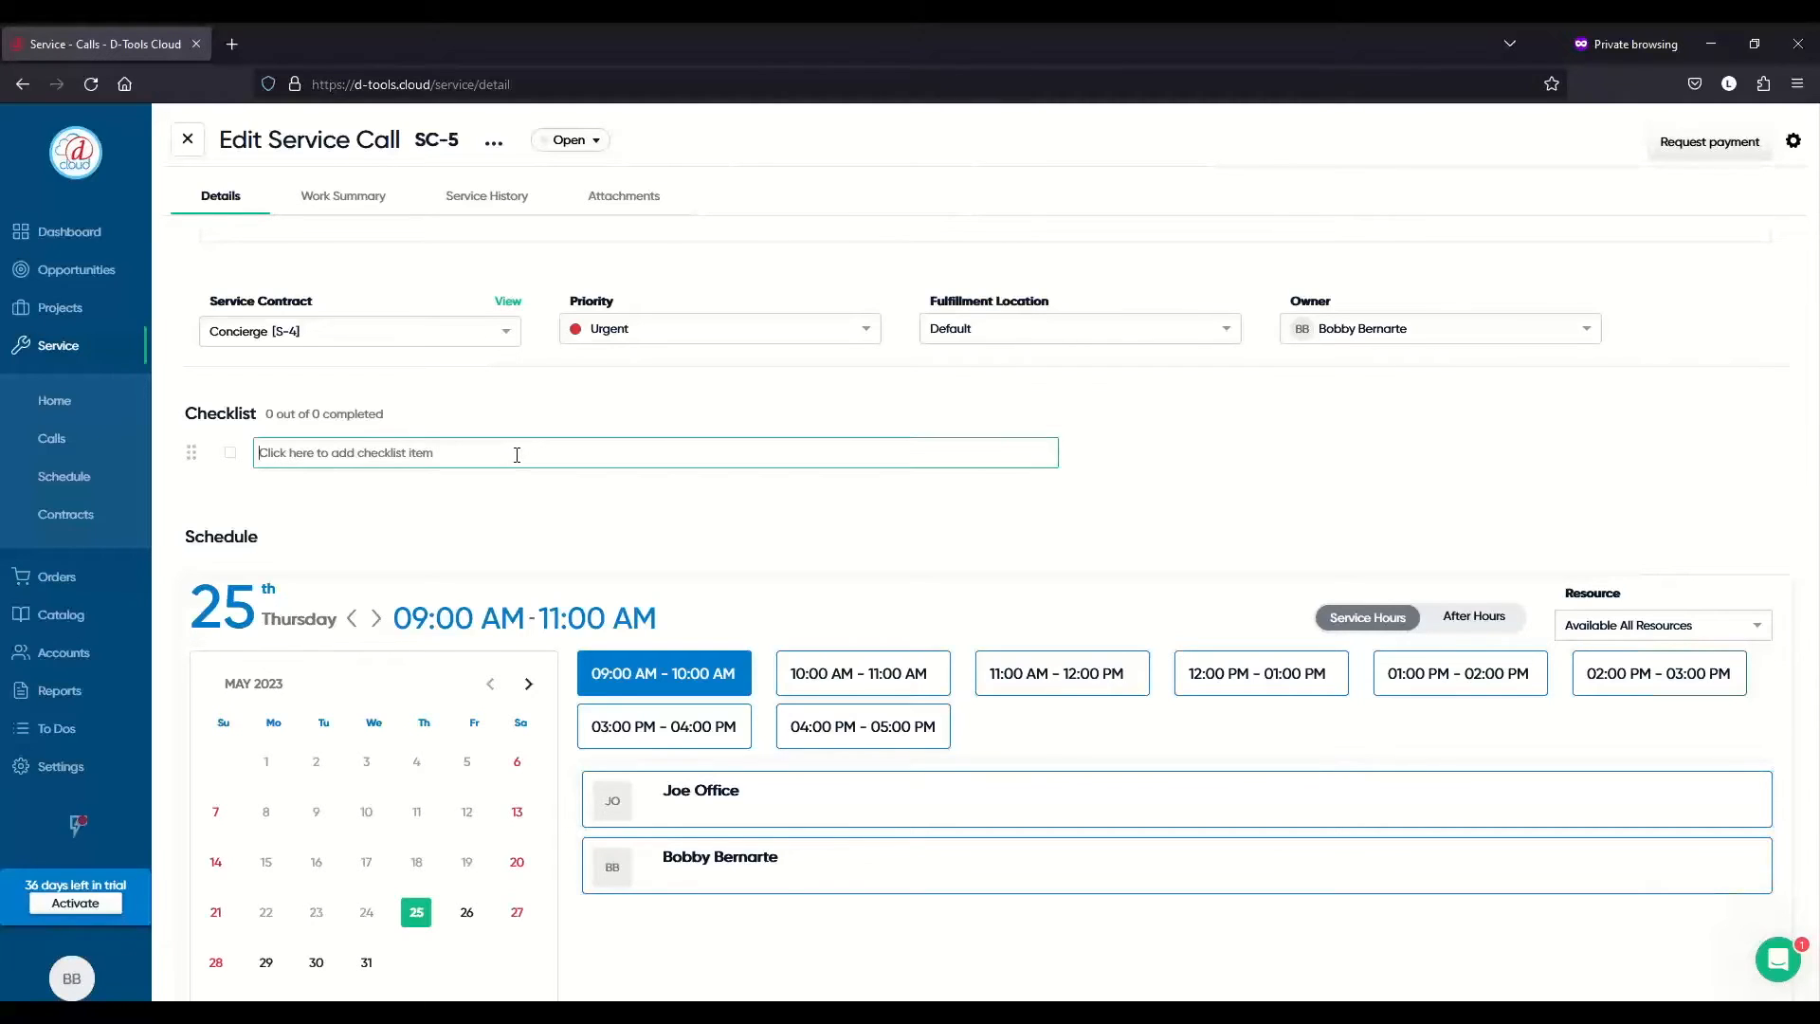
{"action": "type", "text": "Ch"}
{"action": "key", "text": "BackSpace"}
{"action": "key", "text": "BackSpace"}
{"action": "type", "text": "Check power"}
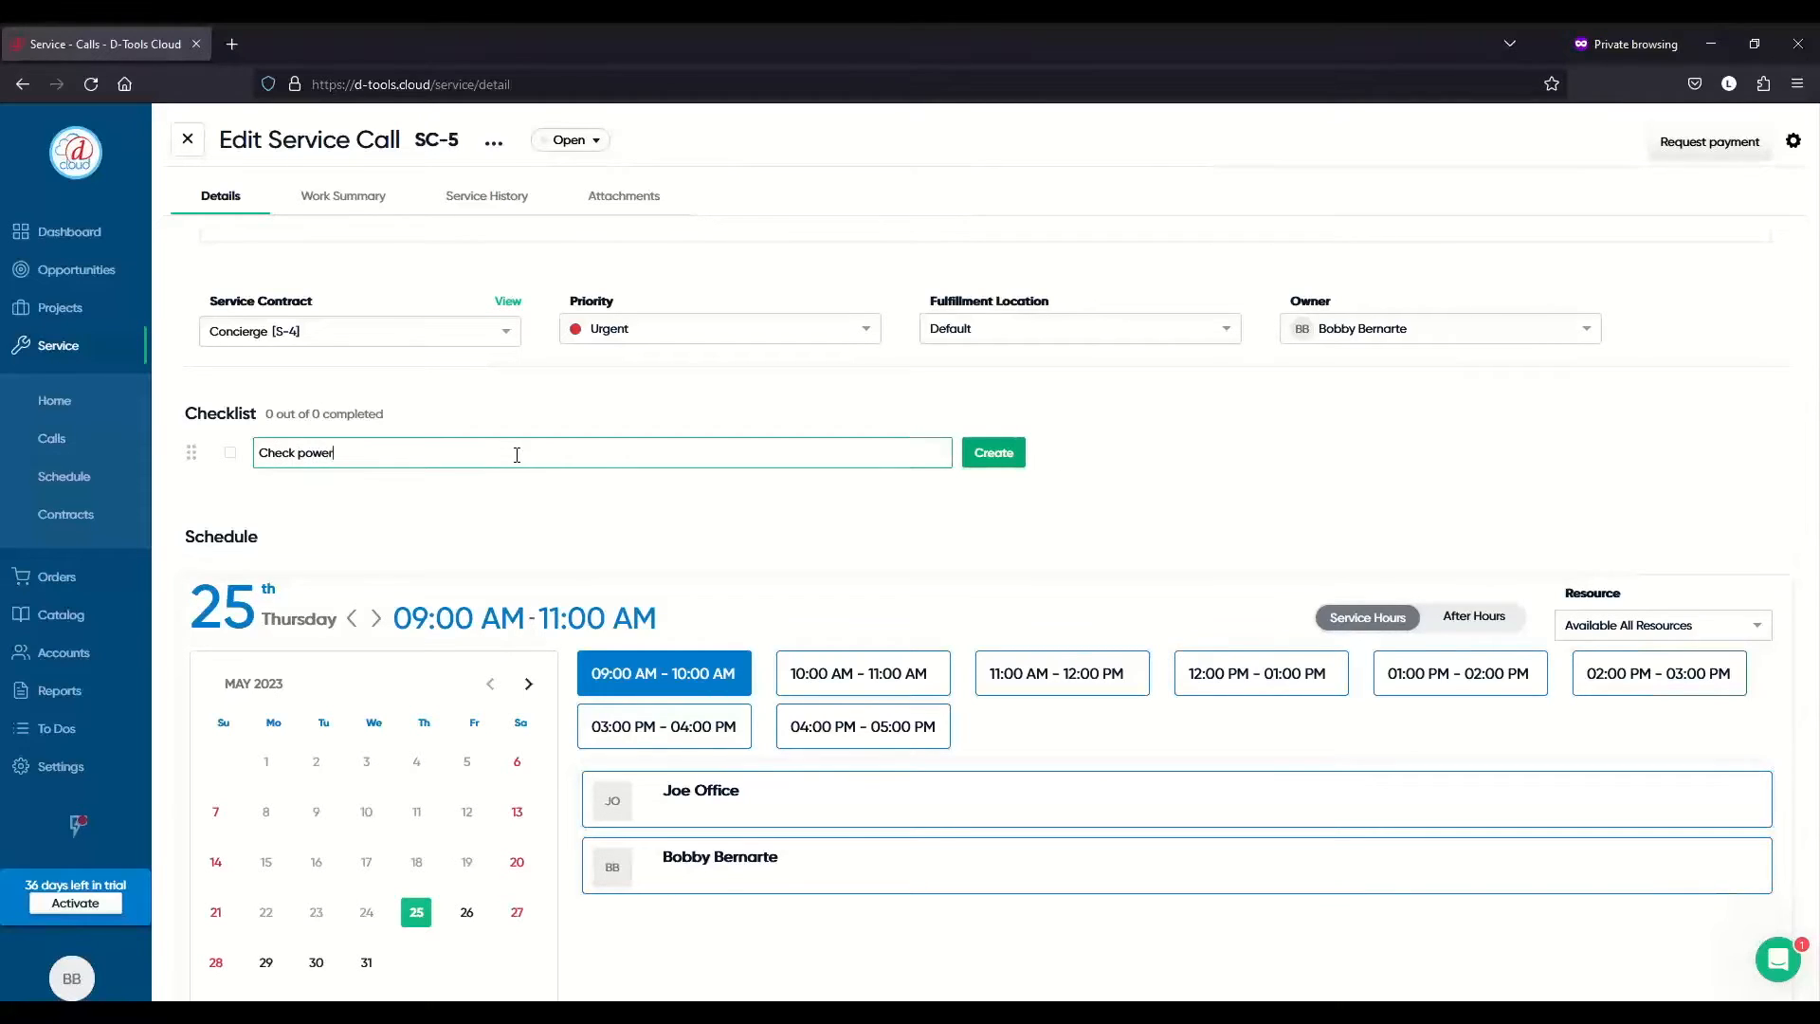
{"action": "type", "text": " cable"}
{"action": "left_click", "coordinate": [967, 455]}
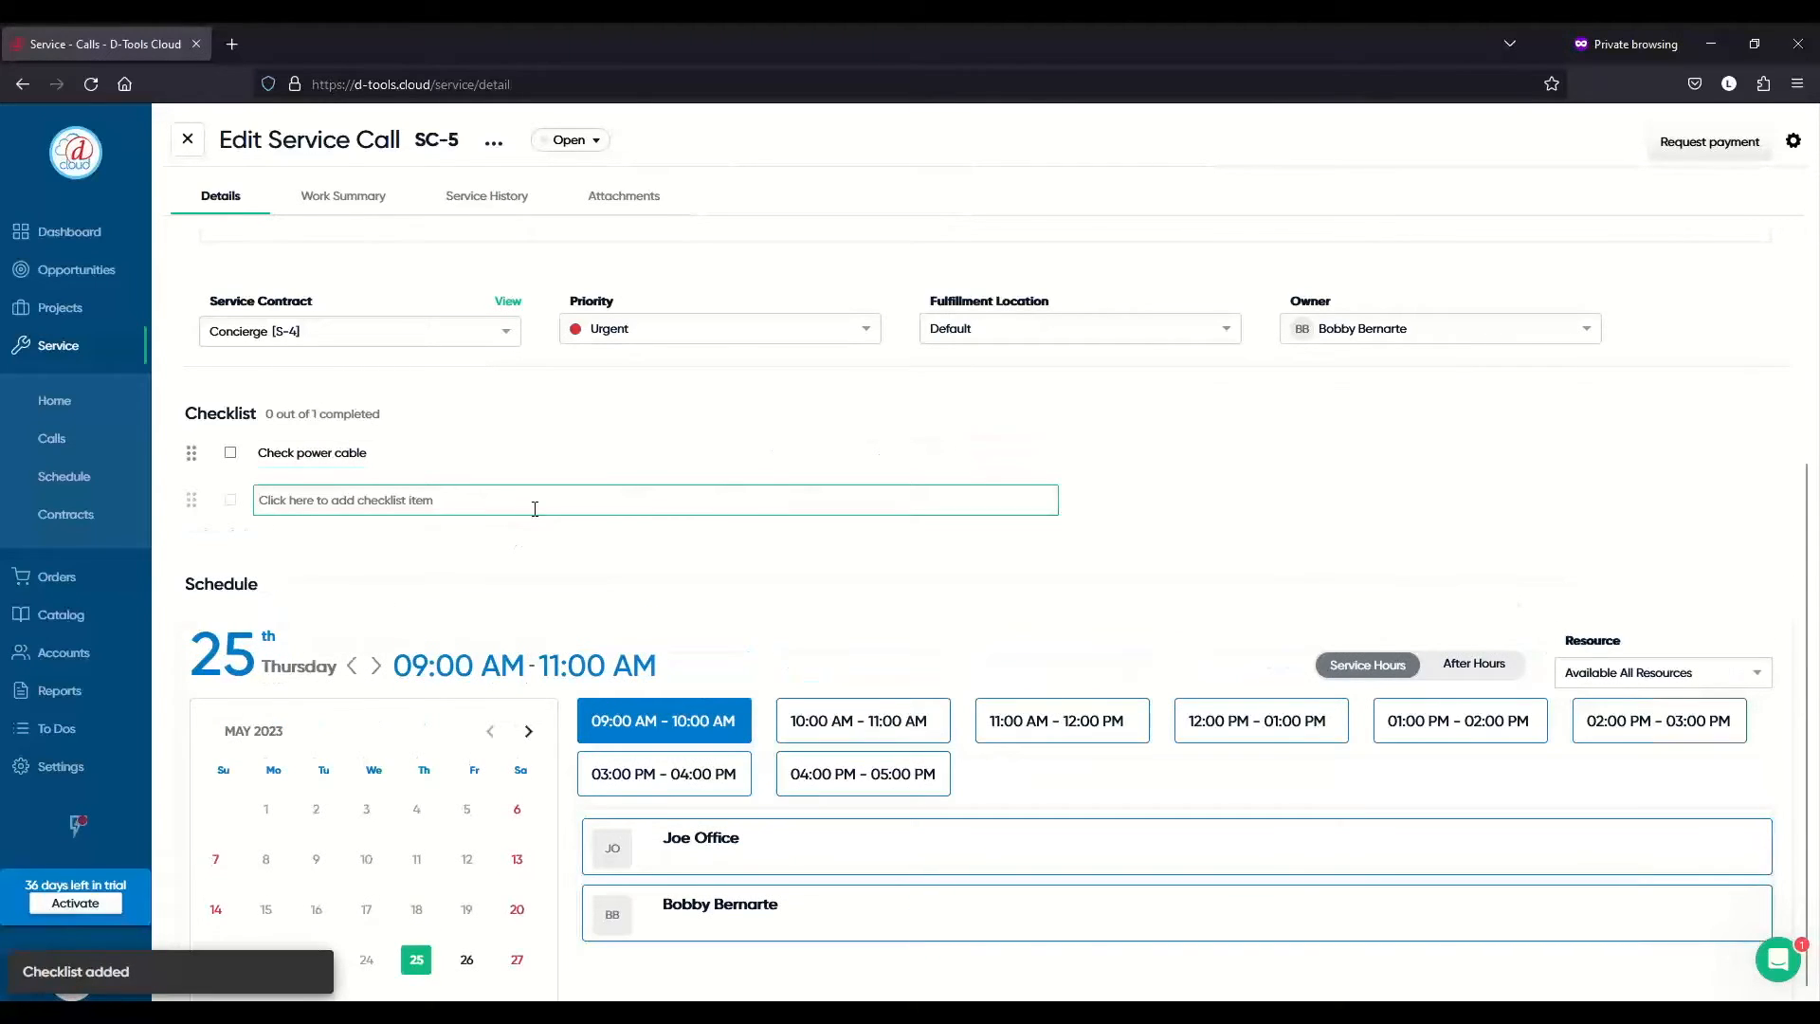
{"action": "type", "text": "Check"}
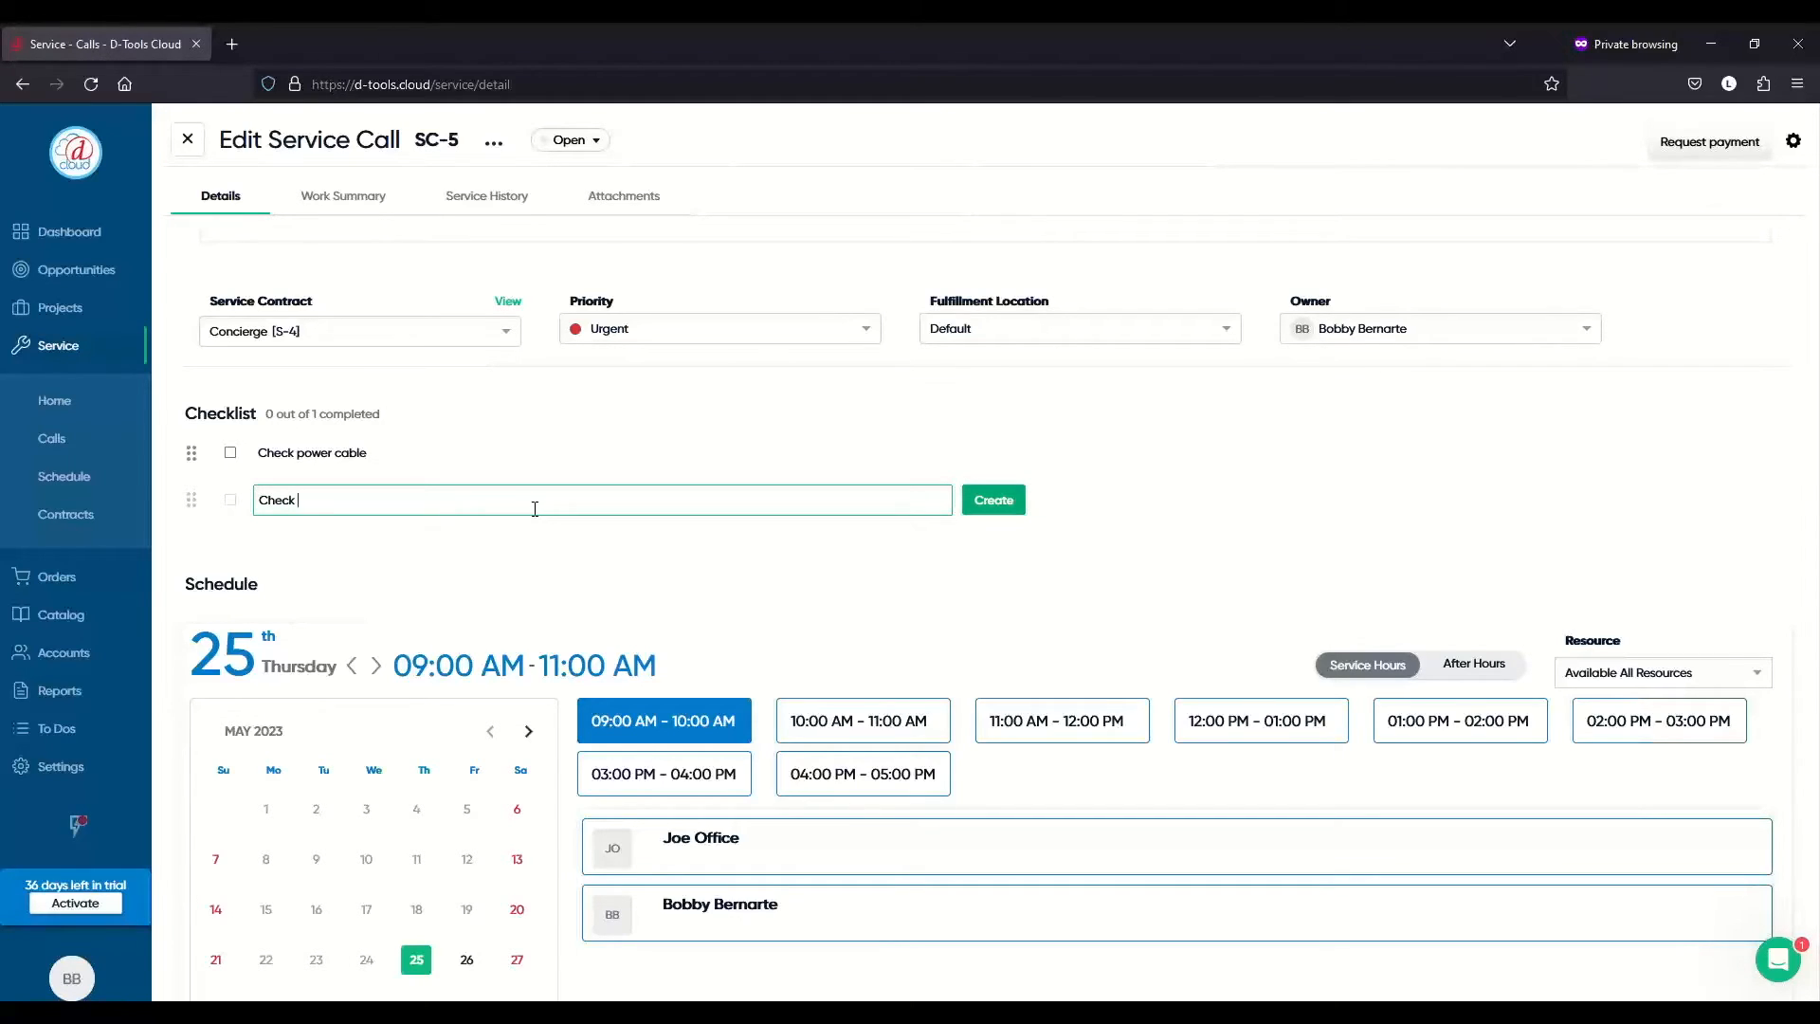
{"action": "type", "text": "projector bulb"}
{"action": "key", "text": "Return"}
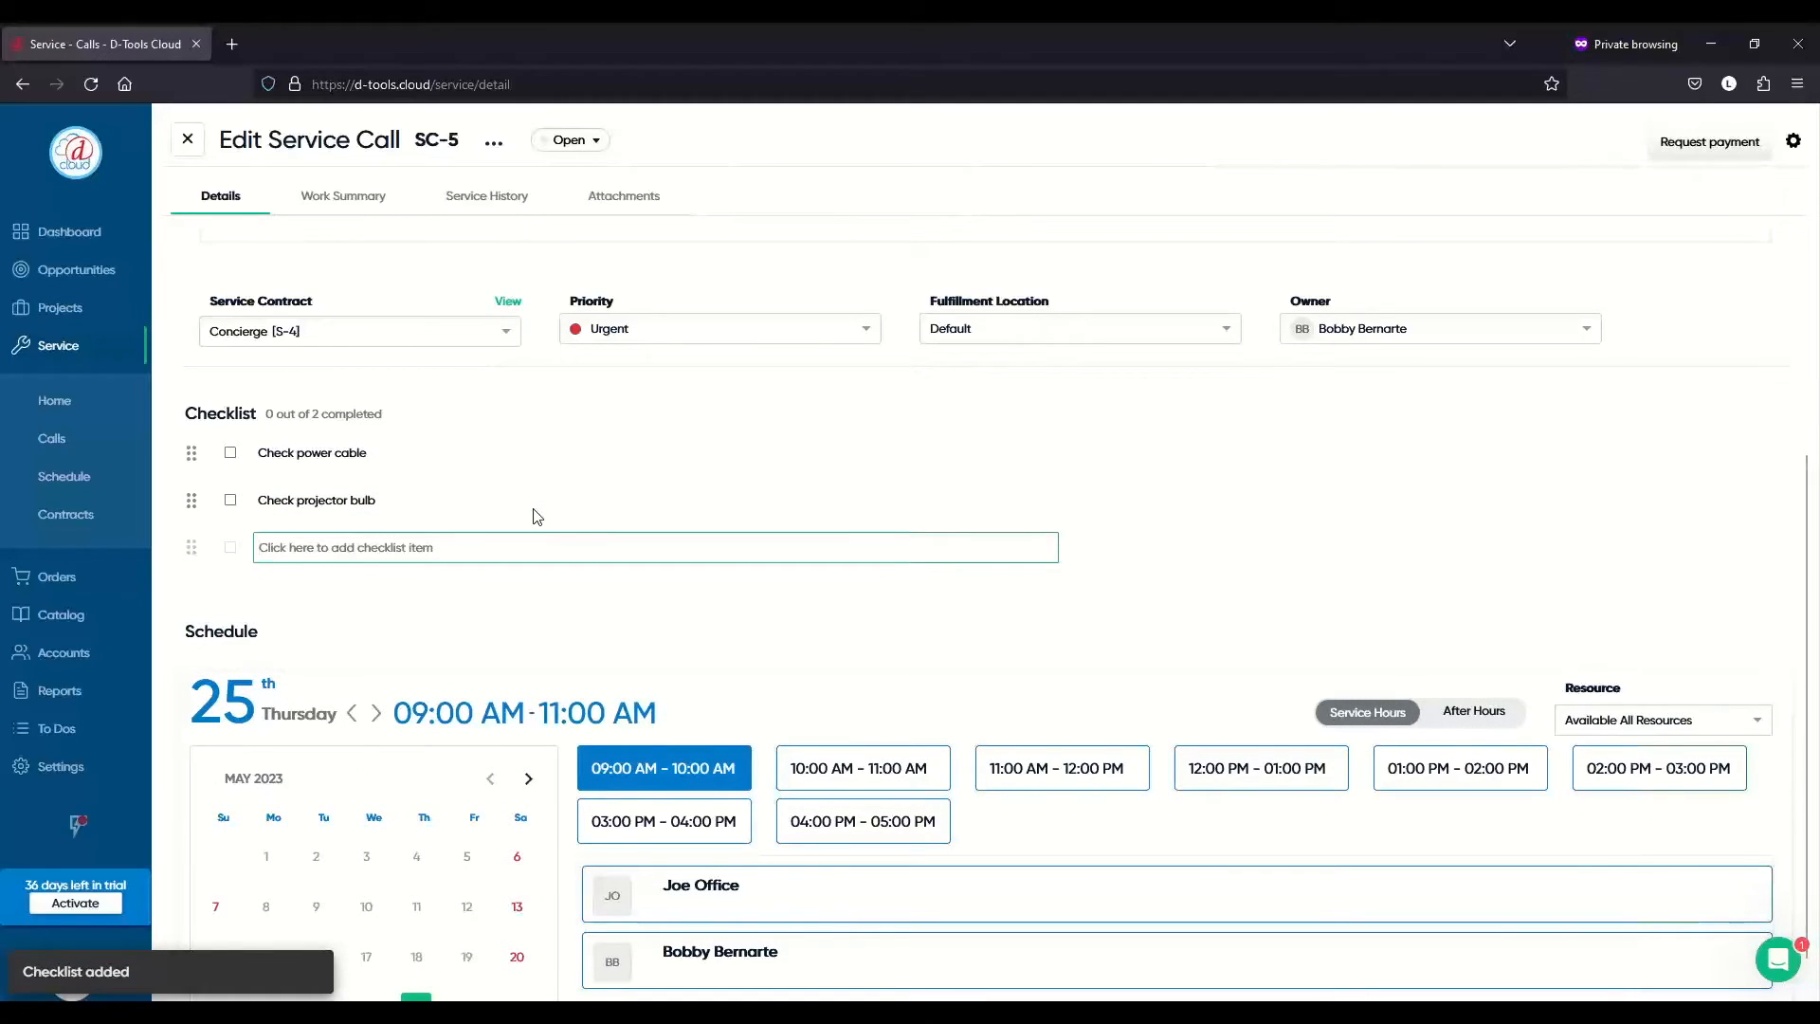
{"action": "type", "text": "Check"}
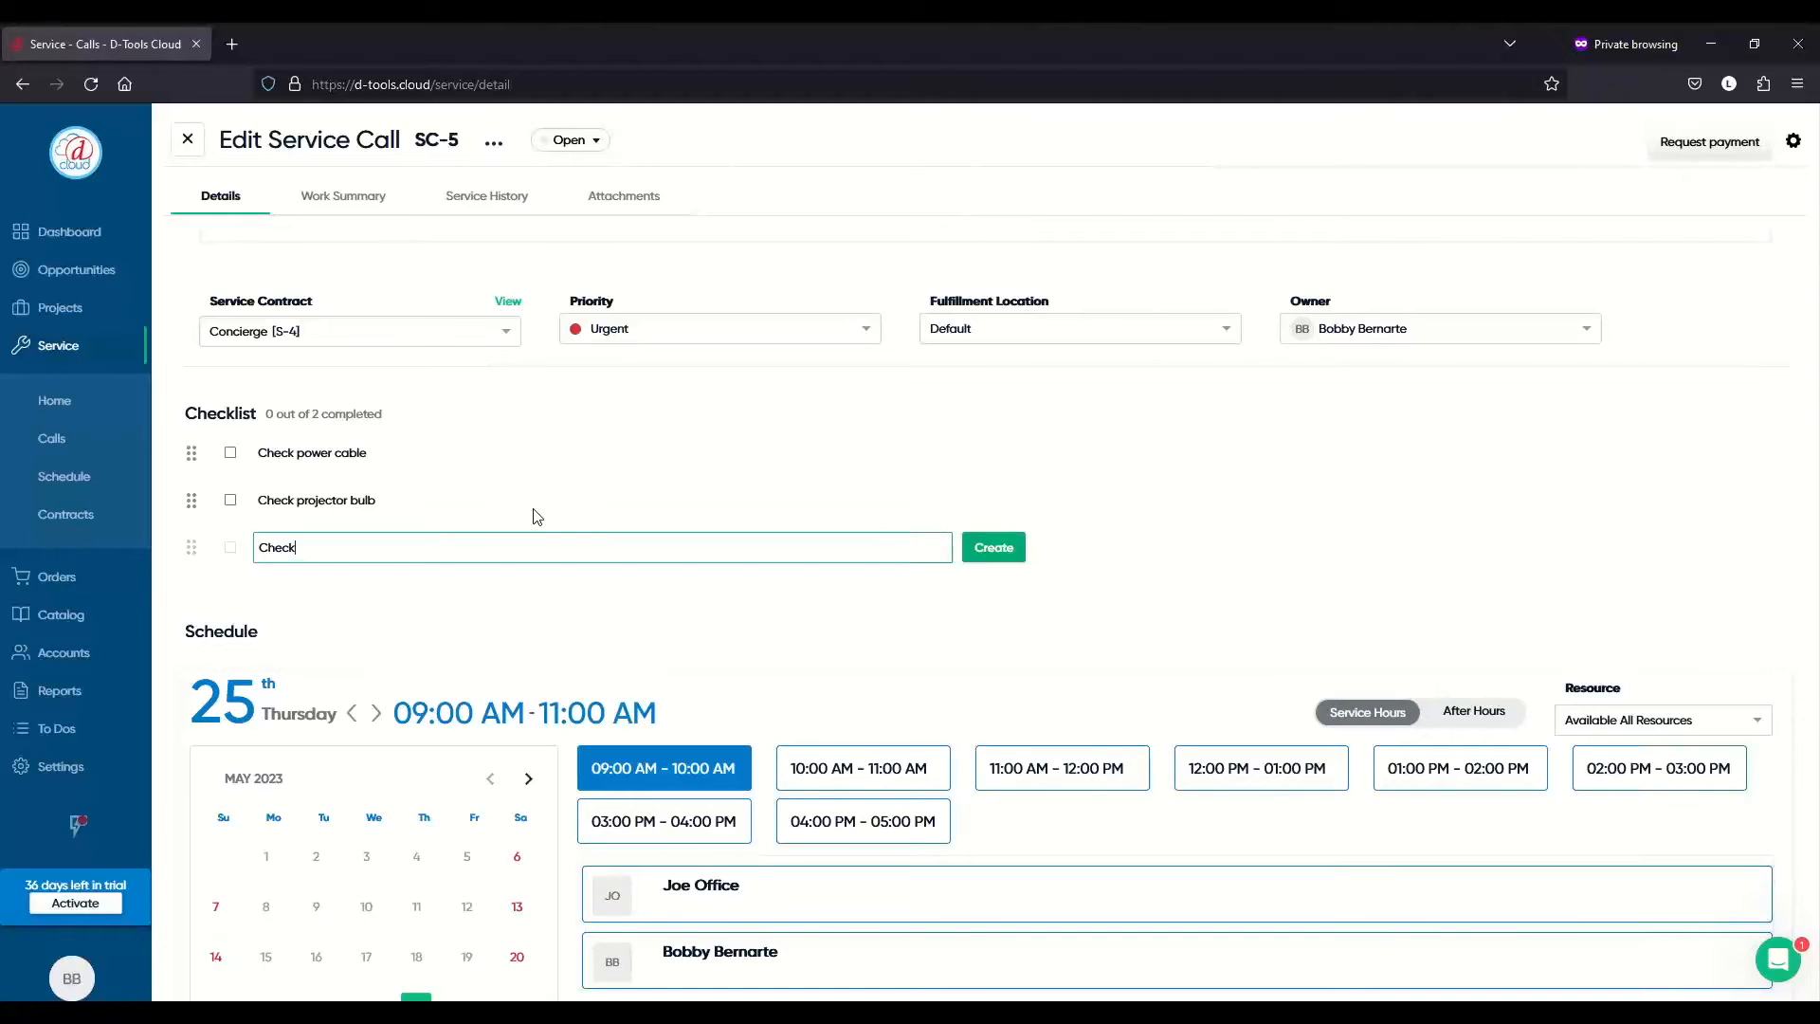
{"action": "type", "text": " HDMI cable"}
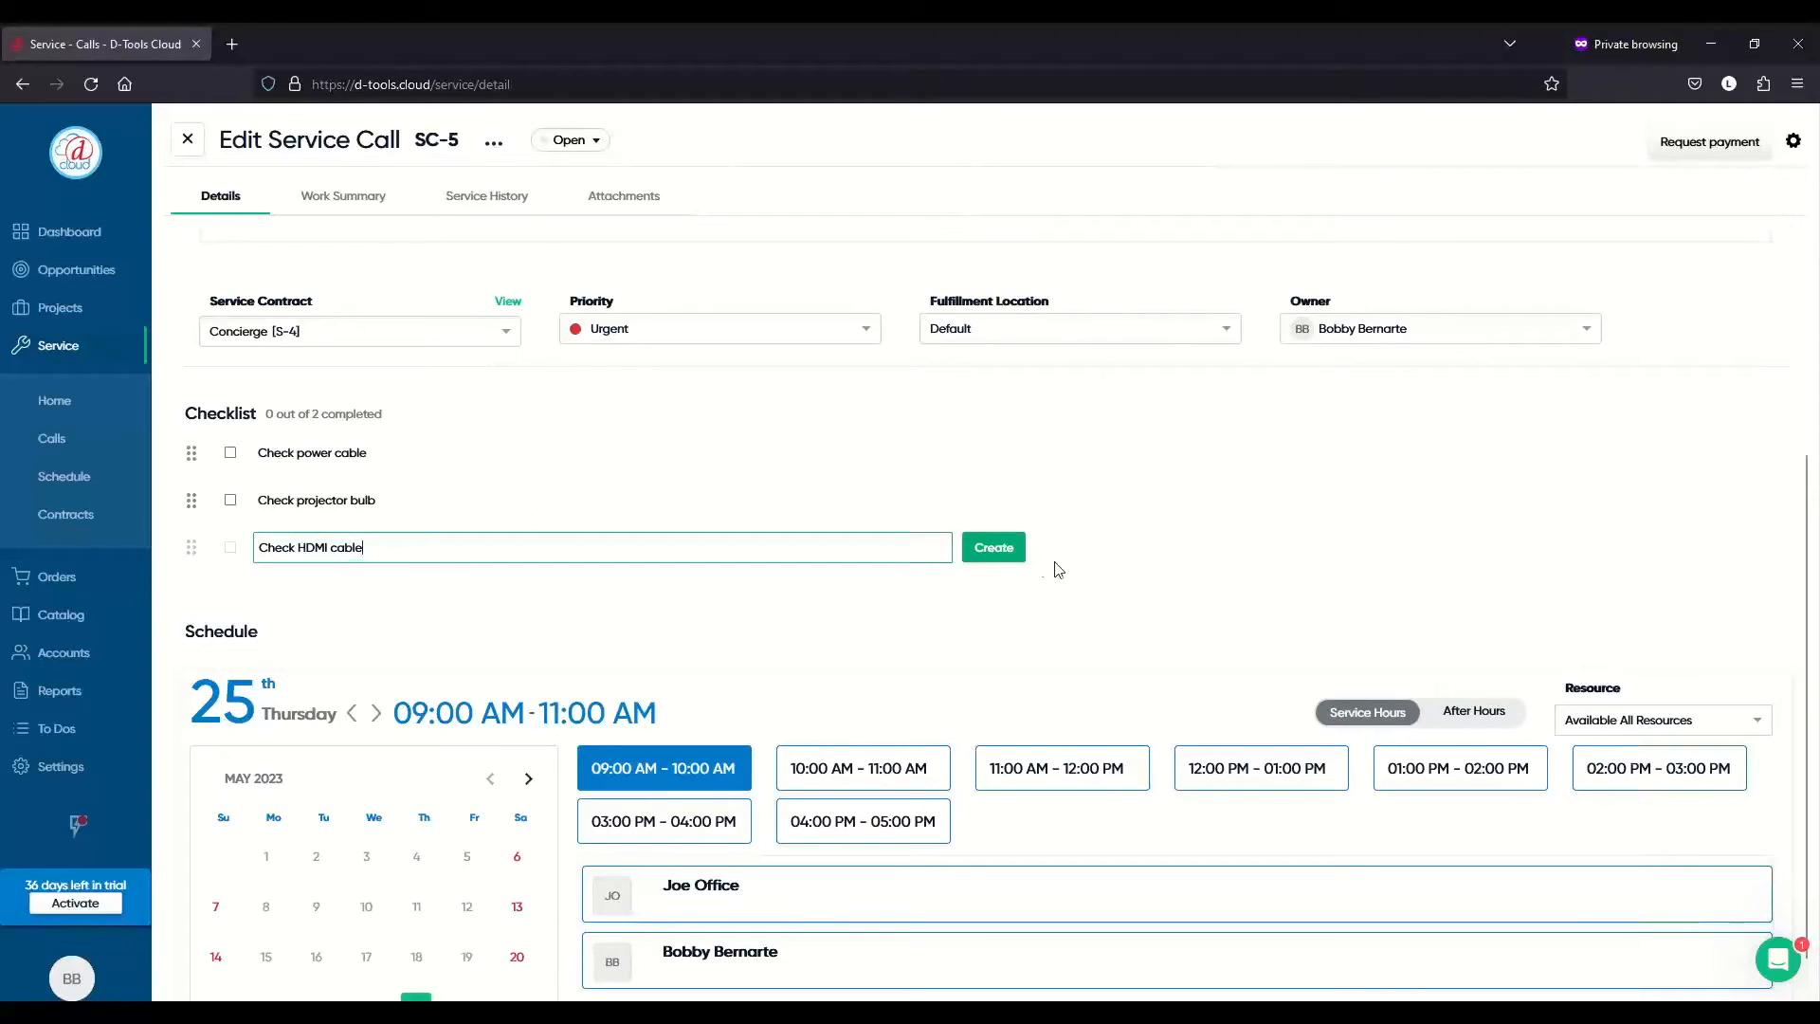
{"action": "left_click", "coordinate": [1012, 550]}
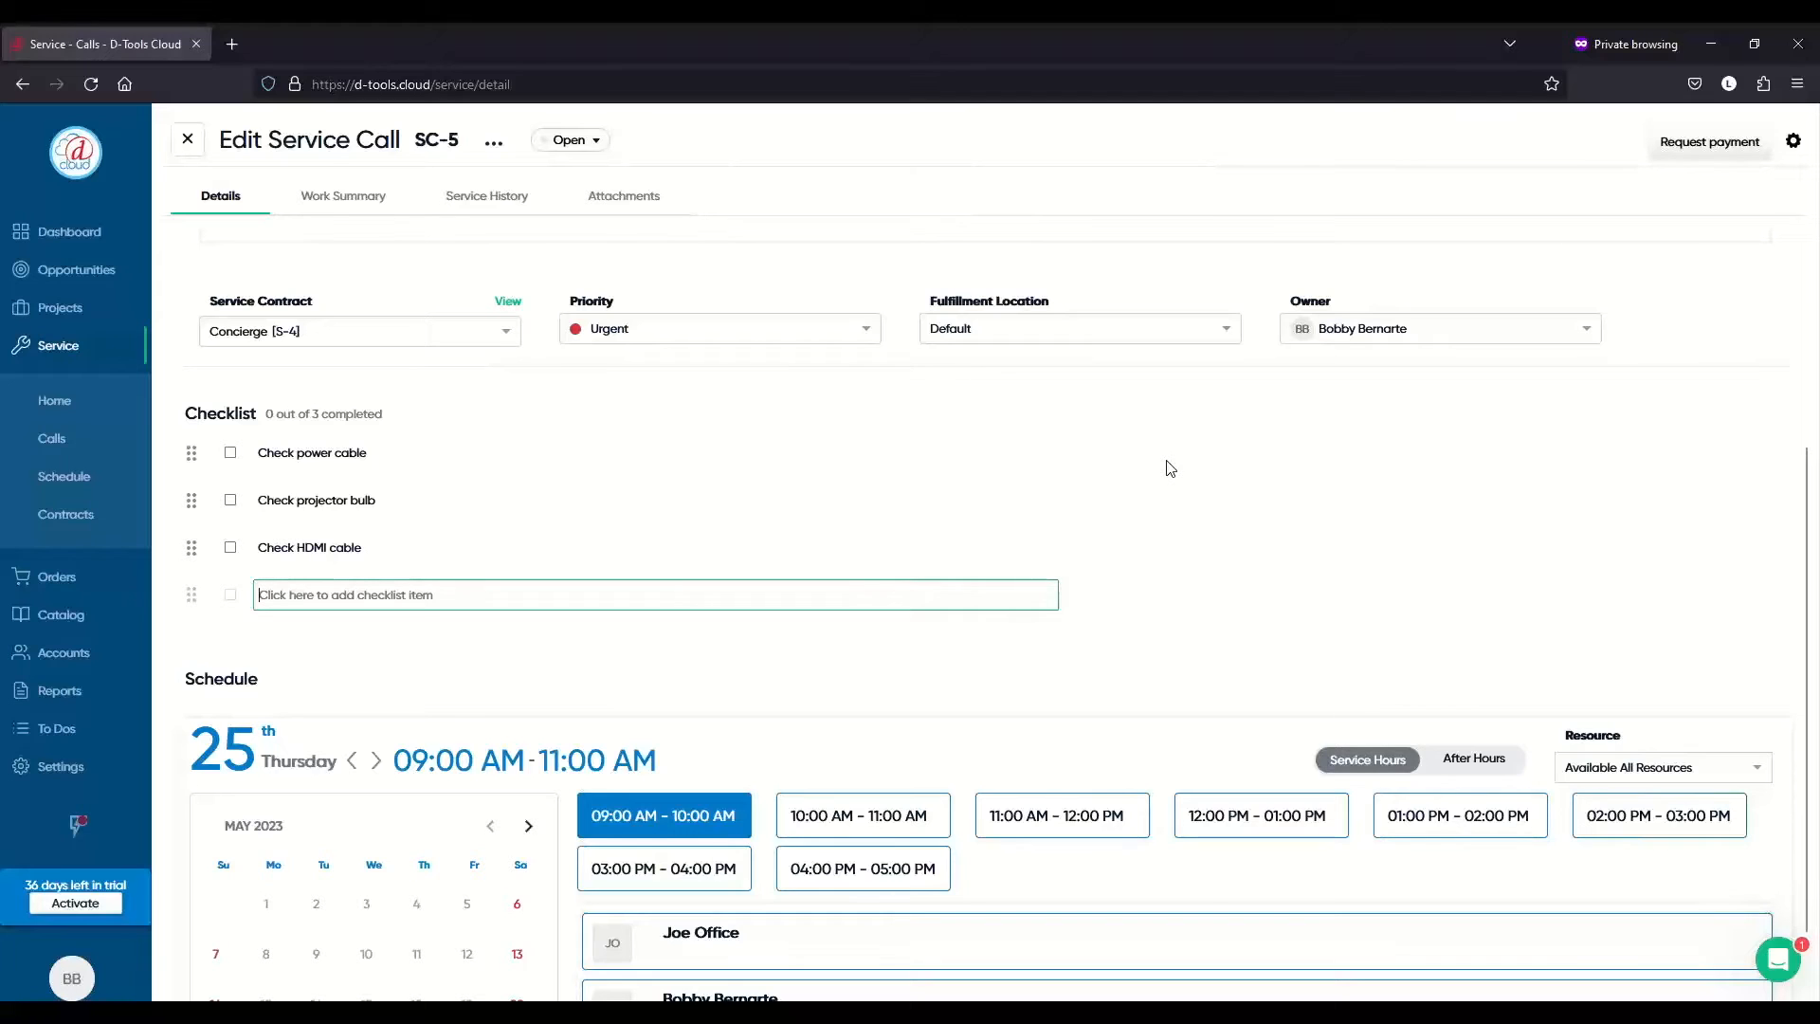
- Replace the May 25 09:00 AM slot with 11:00 AM–12:00 PM and assign Joe Office
{"action": "scroll", "coordinate": [1171, 468], "scroll_direction": "down", "scroll_amount": 2}
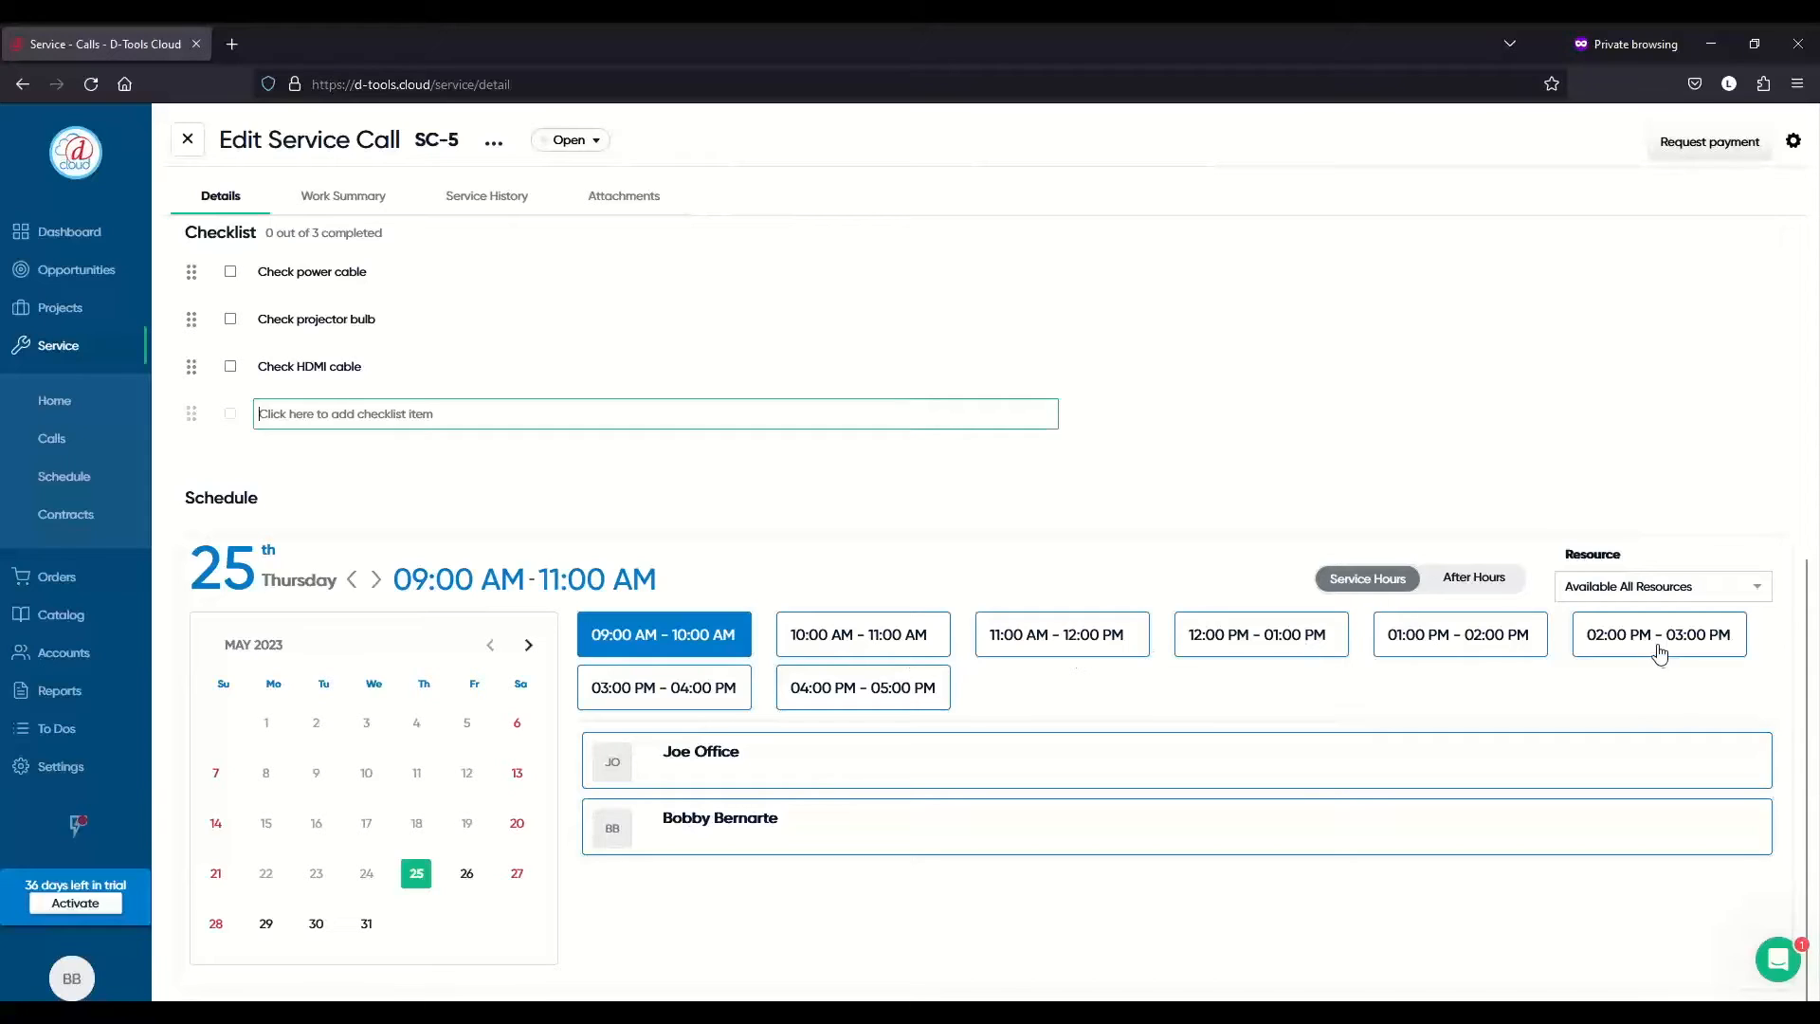
{"action": "left_click", "coordinate": [753, 633]}
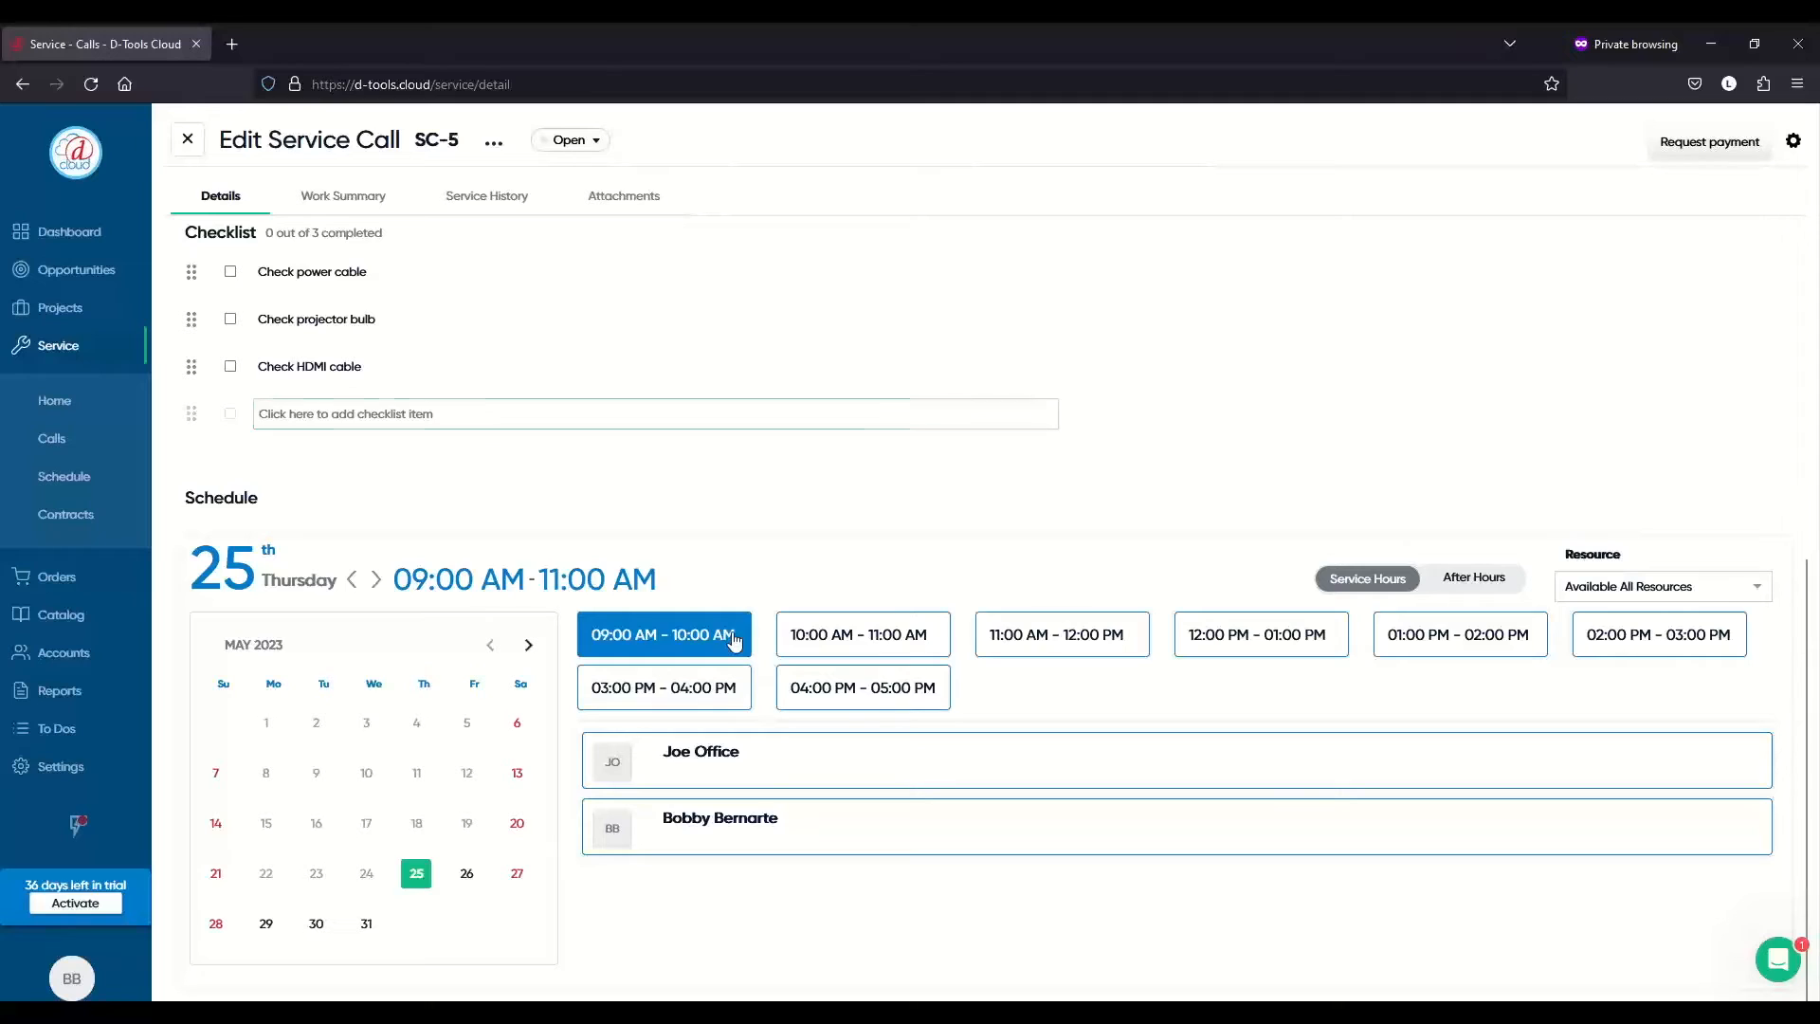
{"action": "left_click", "coordinate": [1081, 643]}
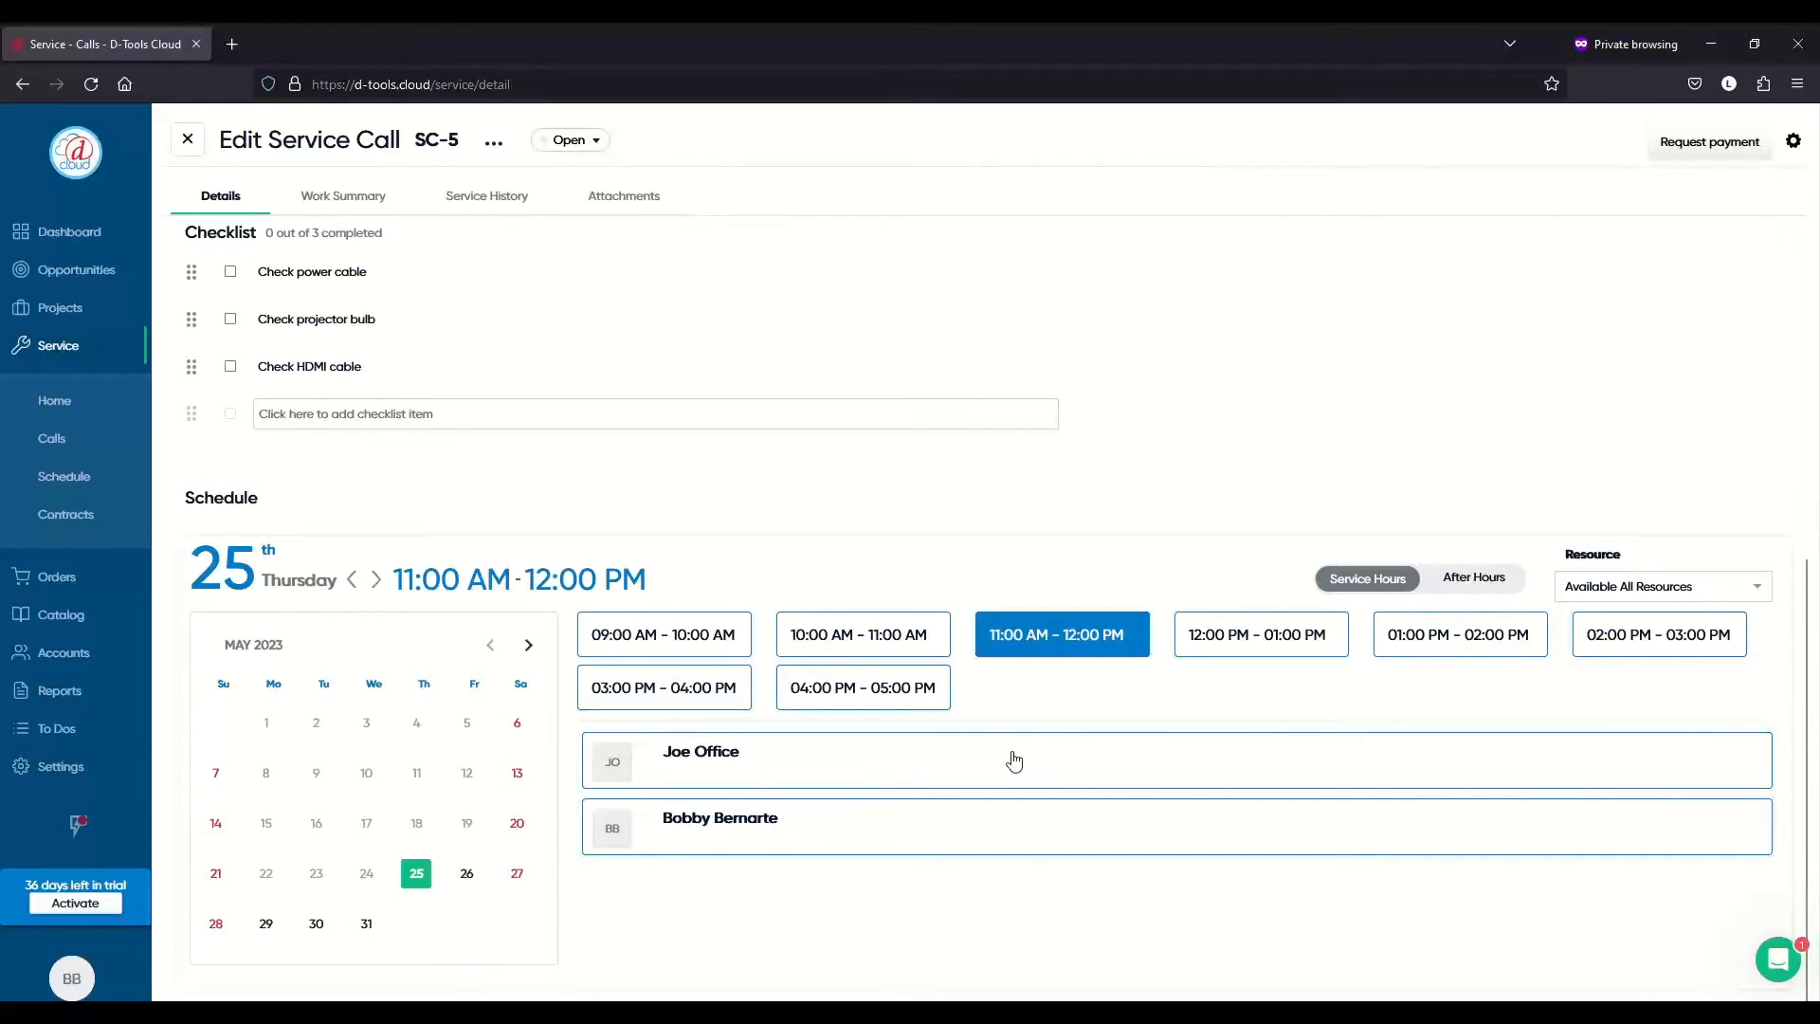
{"action": "left_click", "coordinate": [1014, 761]}
{"action": "left_click", "coordinate": [1025, 839]}
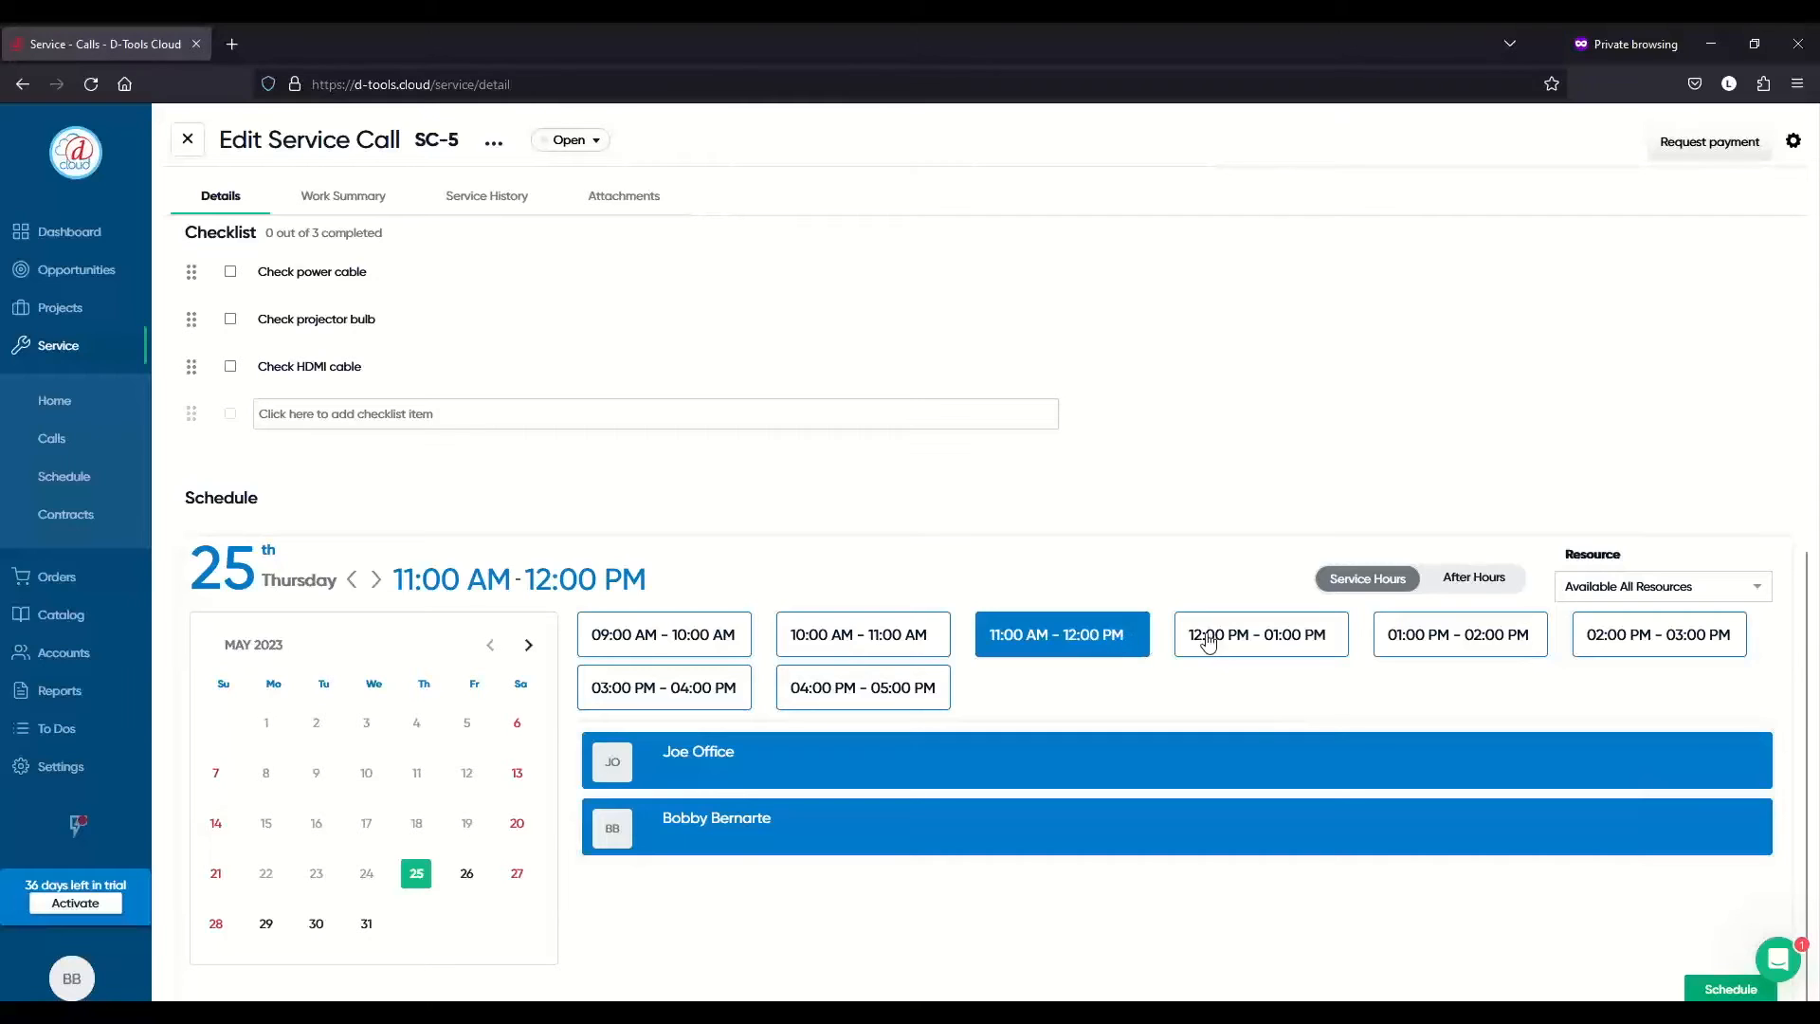
{"action": "left_click", "coordinate": [1284, 650]}
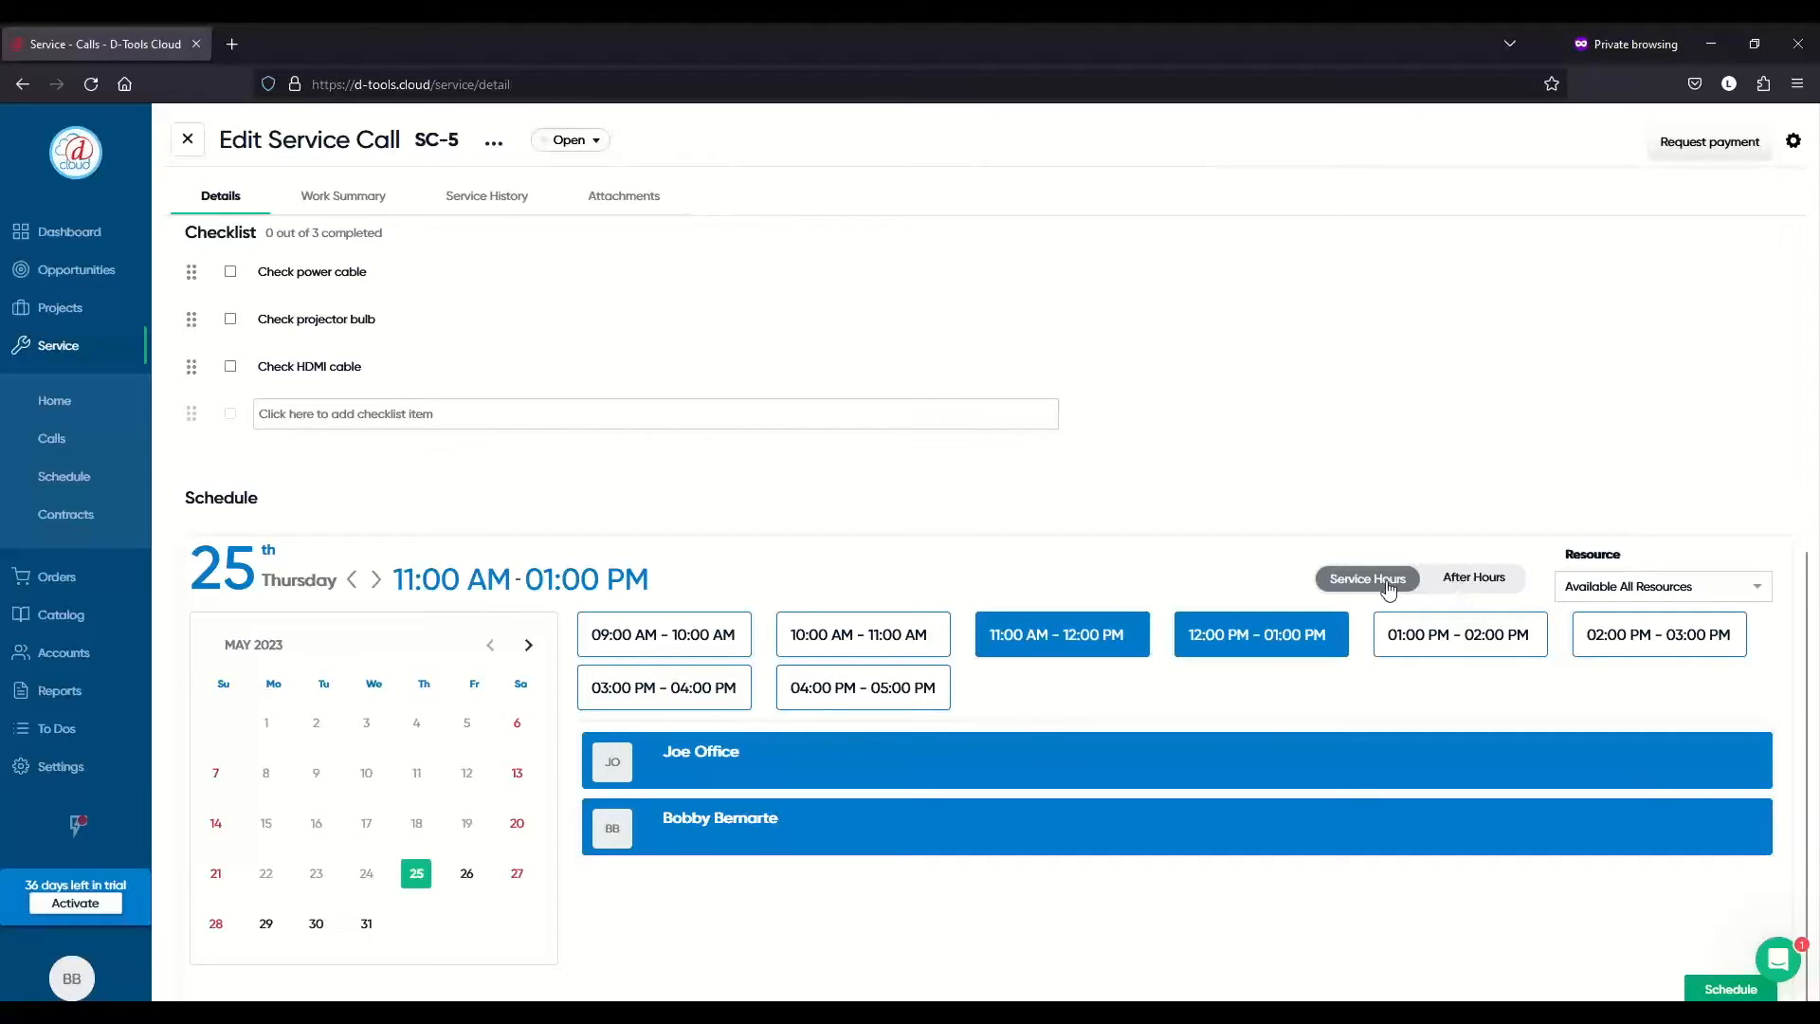
- Set the Resource filter to All Resources and schedule SC-5's 11:00 AM–01:00 PM visit
{"action": "left_click", "coordinate": [1451, 586]}
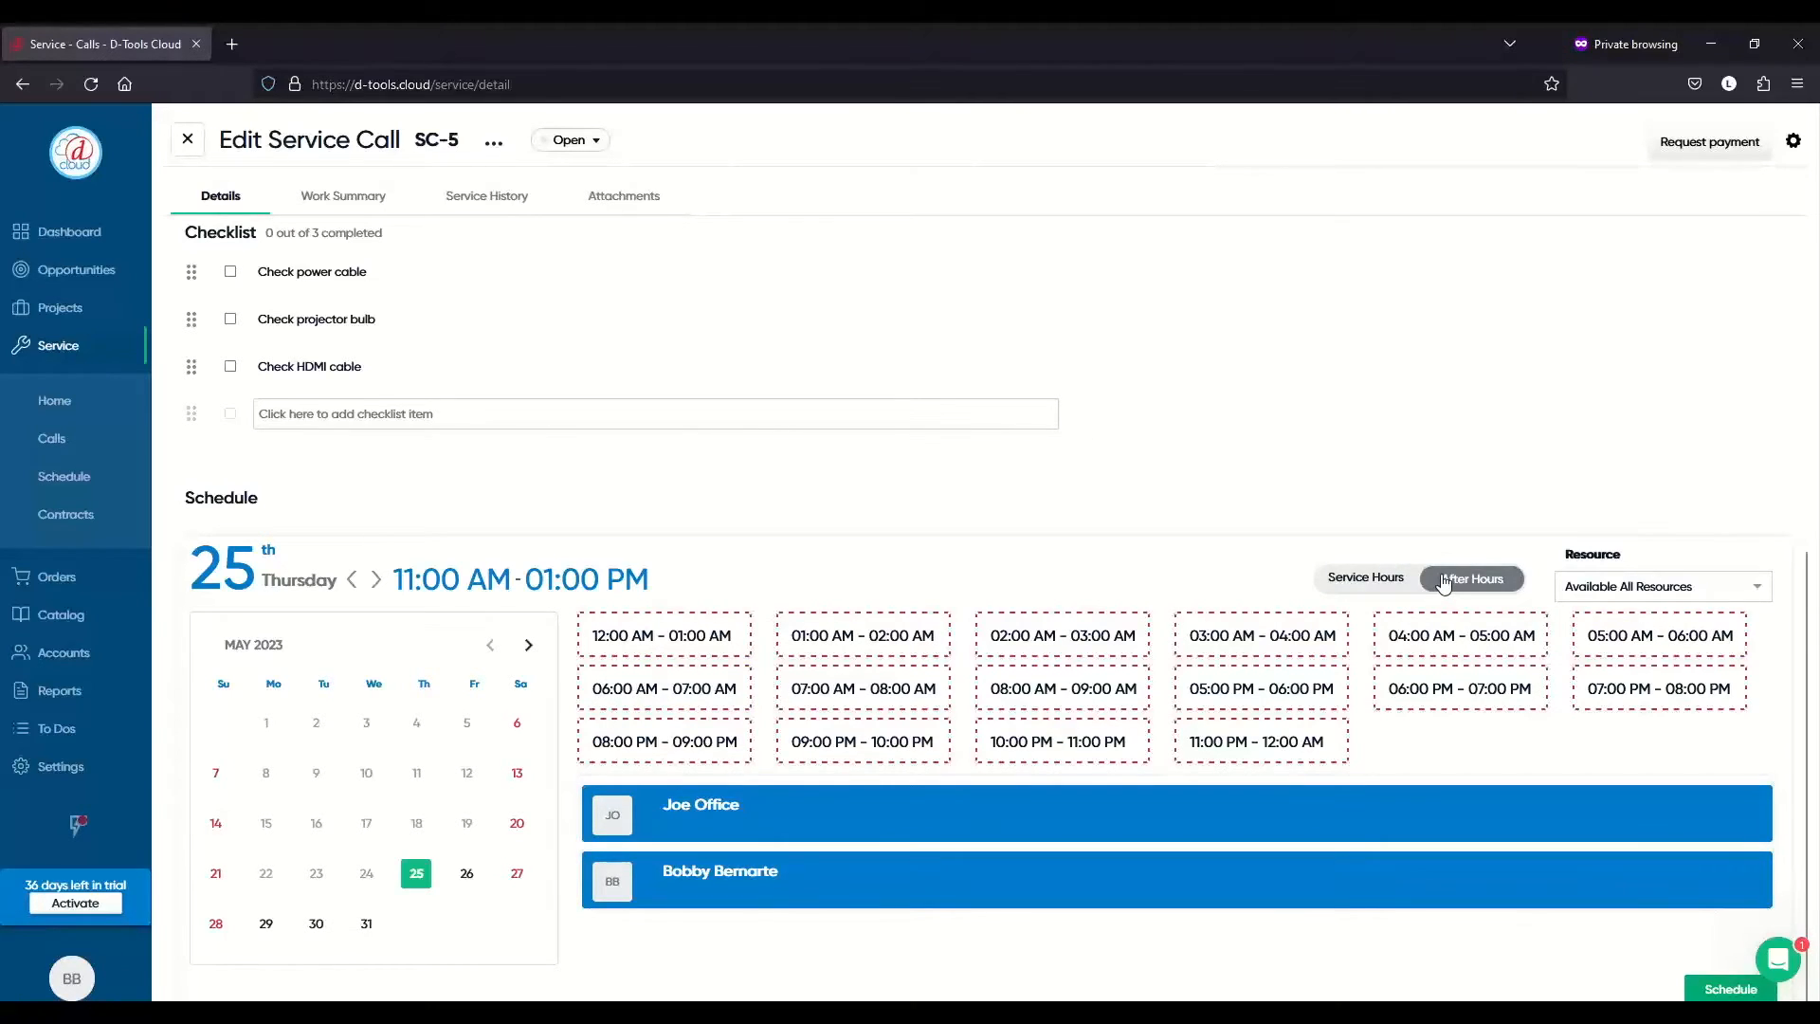
{"action": "left_click", "coordinate": [1366, 581]}
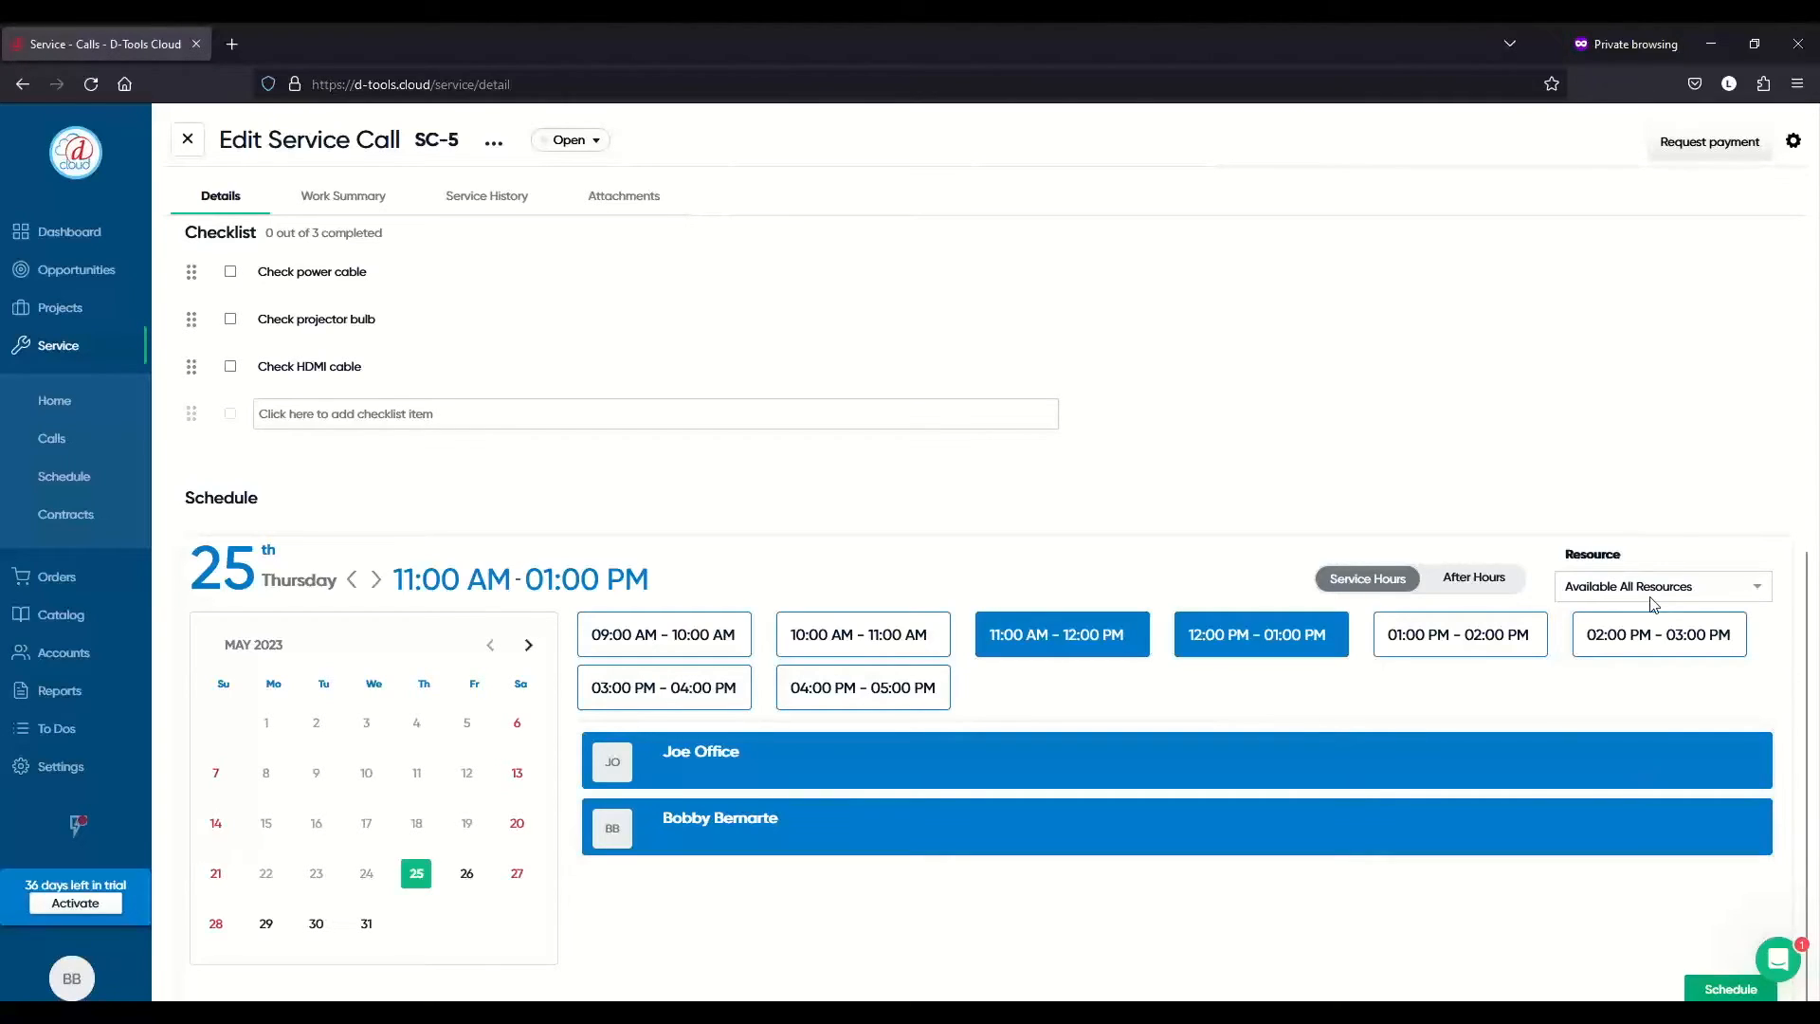
{"action": "left_click", "coordinate": [1753, 596]}
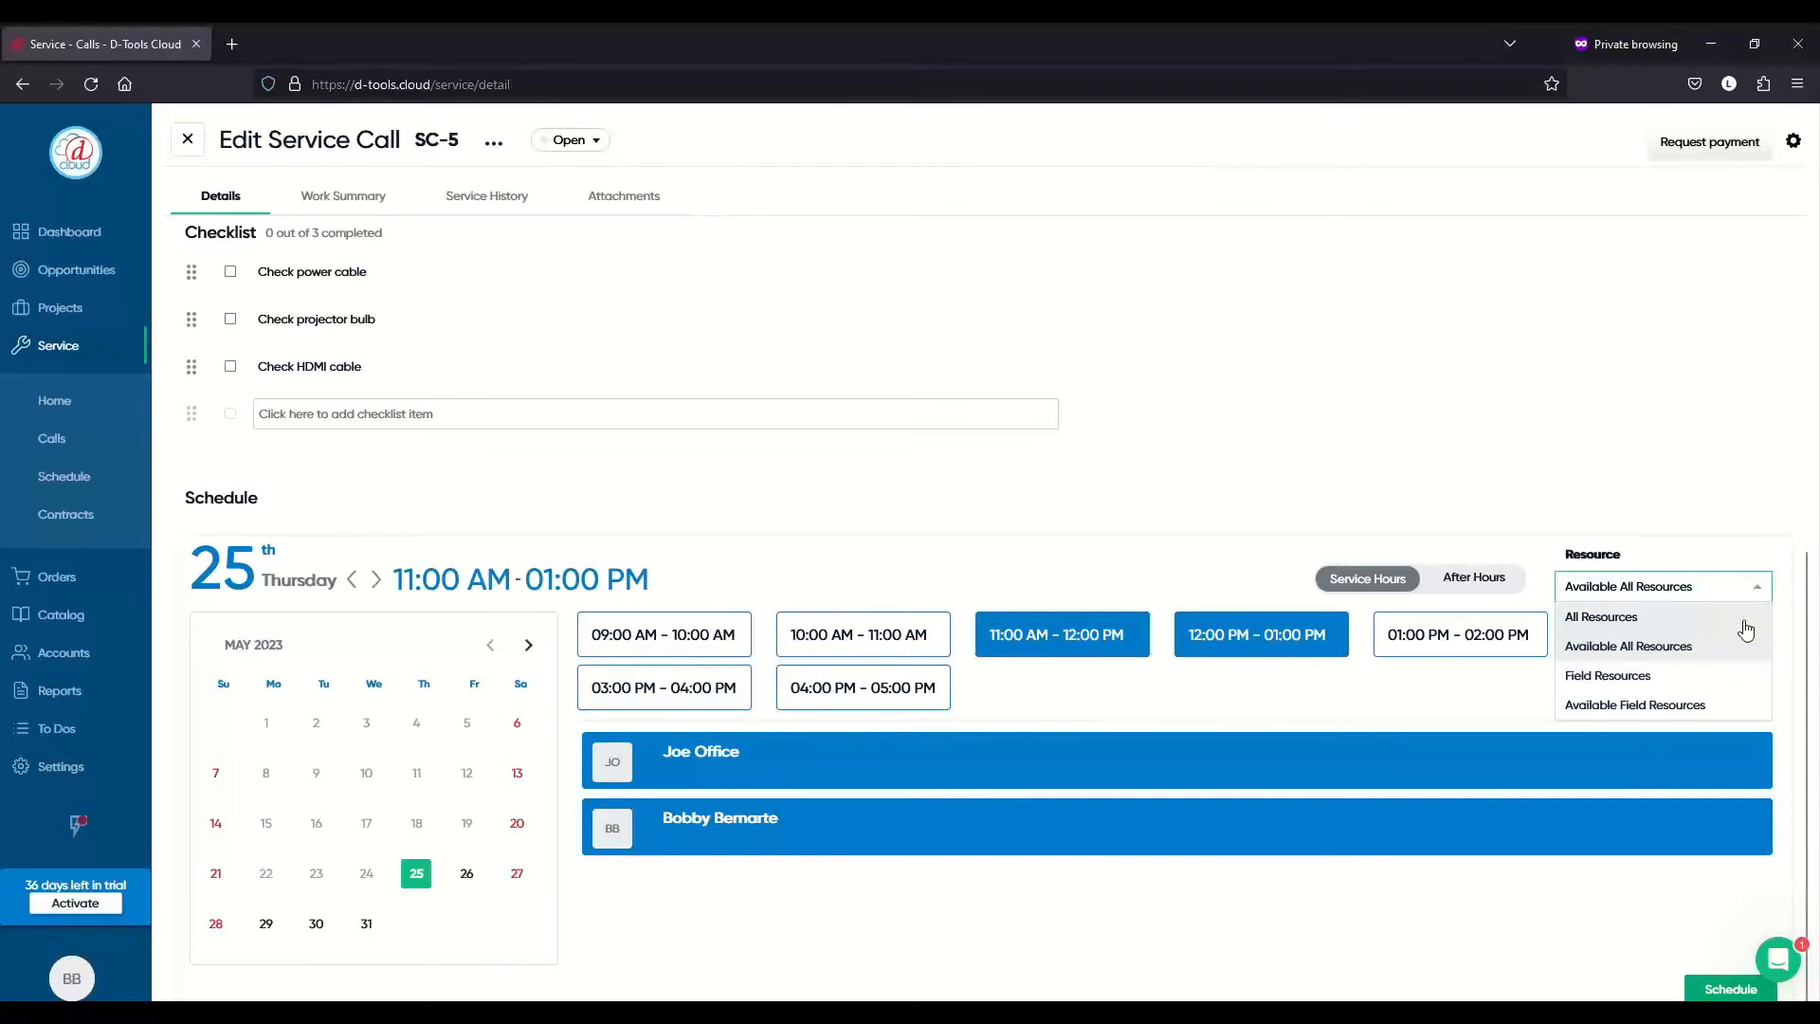
{"action": "left_click", "coordinate": [1746, 625]}
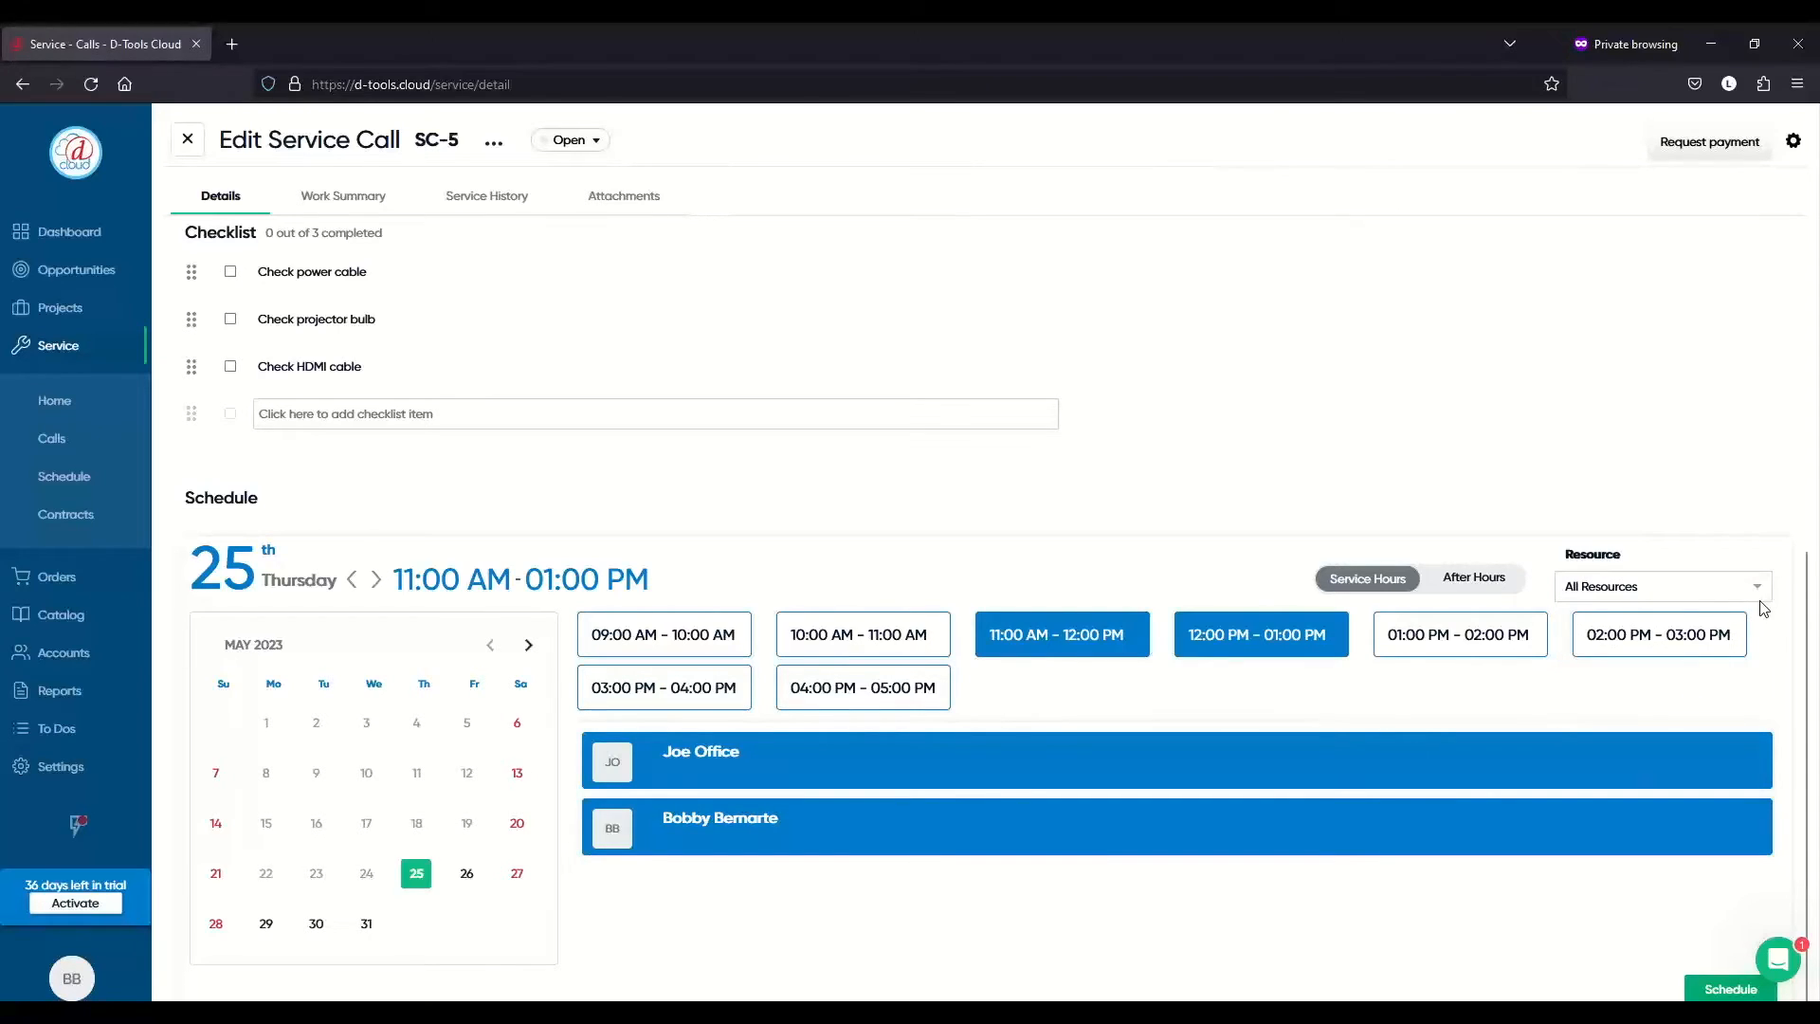
{"action": "left_click", "coordinate": [1761, 597]}
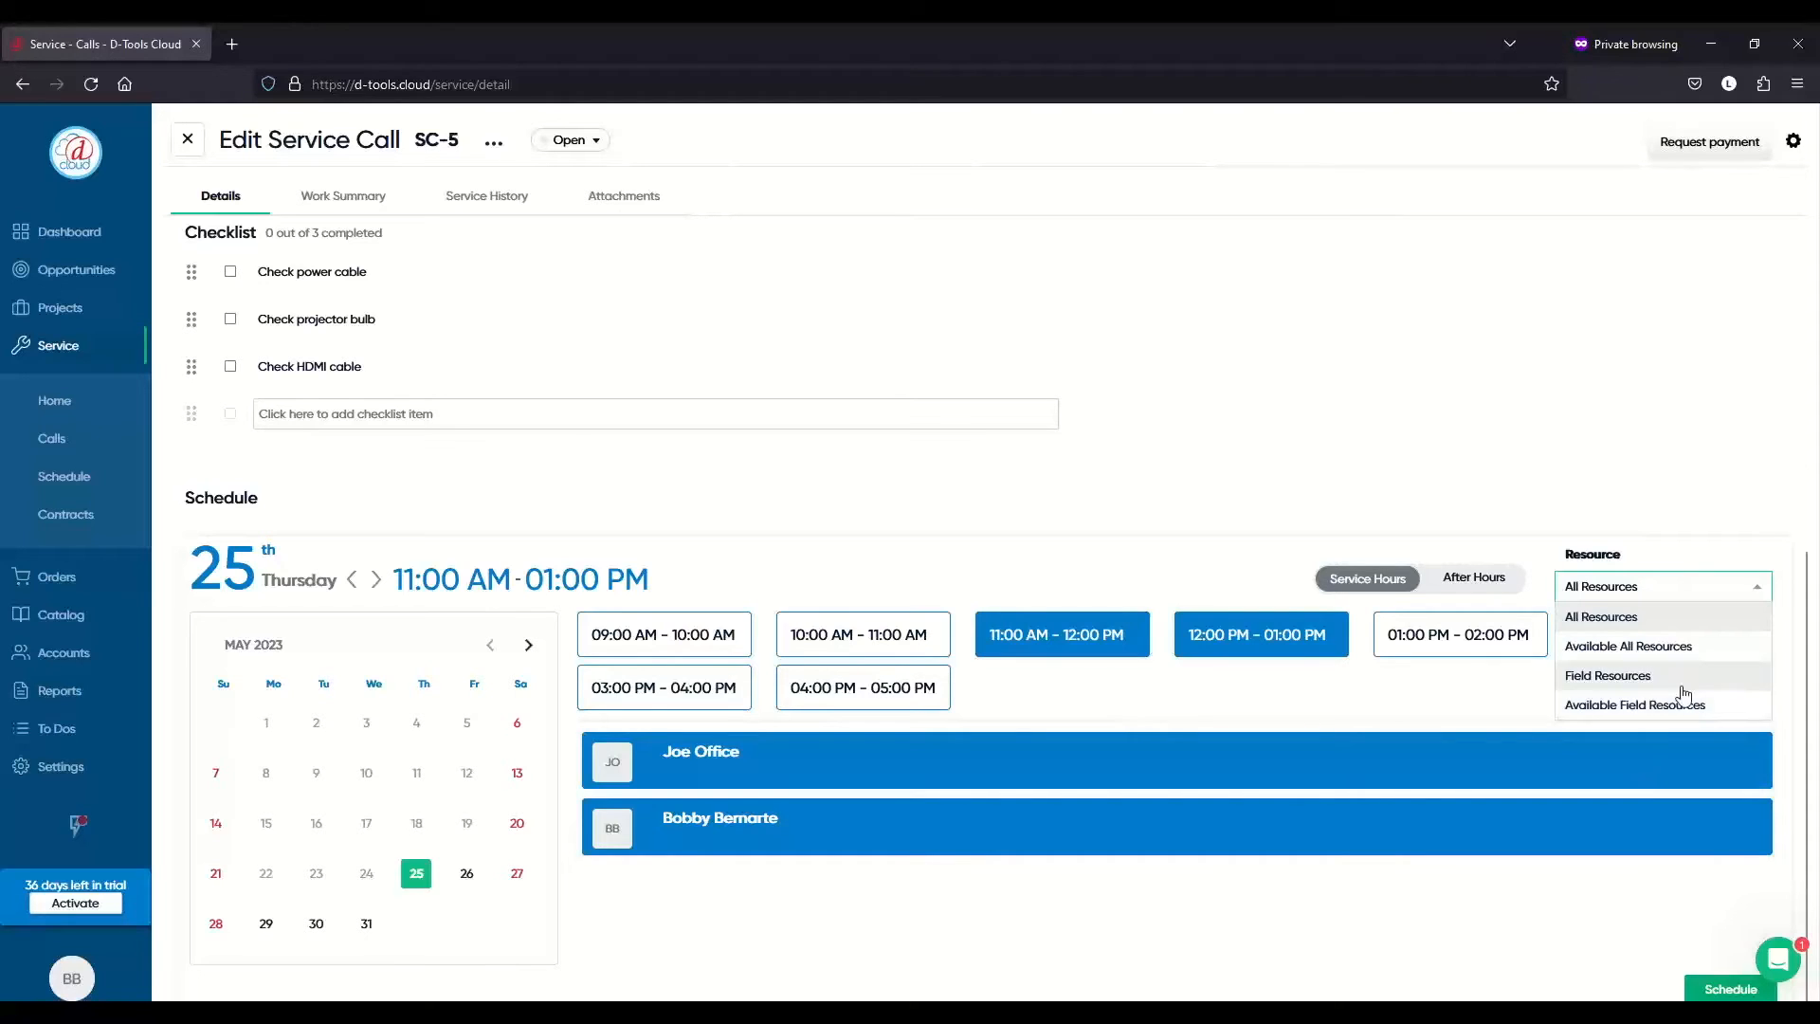
{"action": "left_click", "coordinate": [1404, 695]}
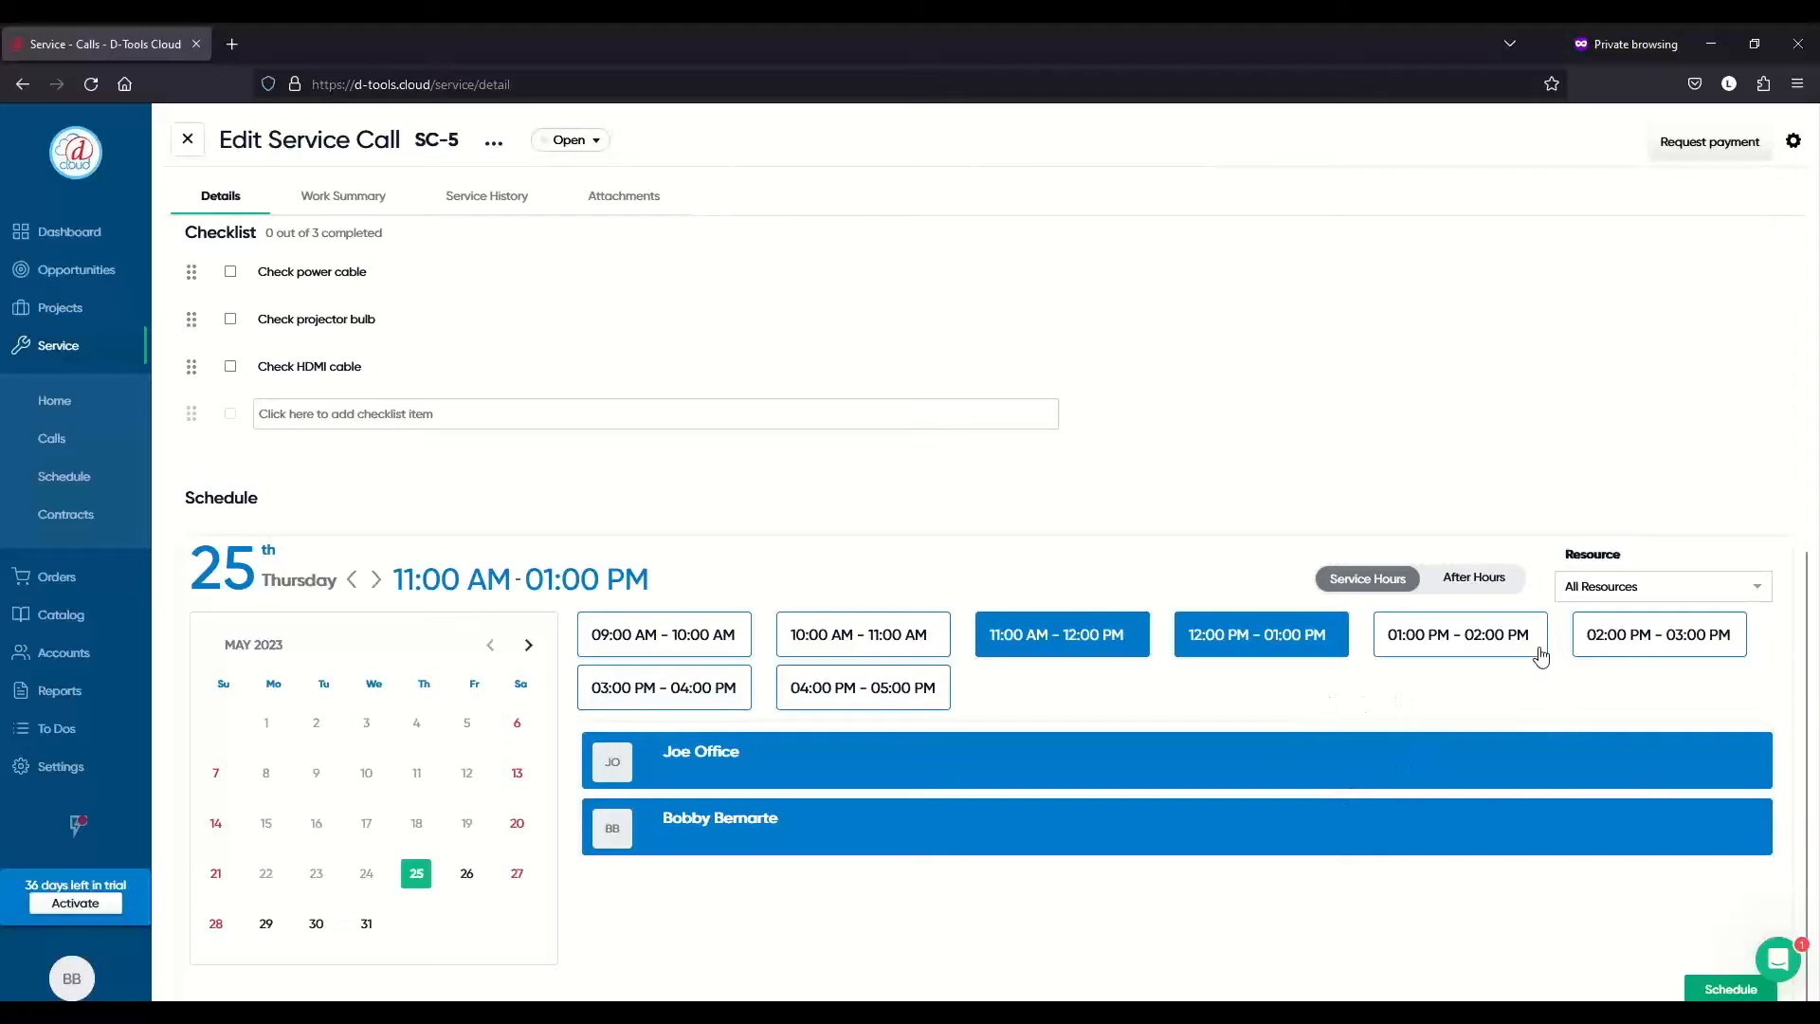
{"action": "scroll", "coordinate": [1535, 649], "scroll_direction": "down", "scroll_amount": 1}
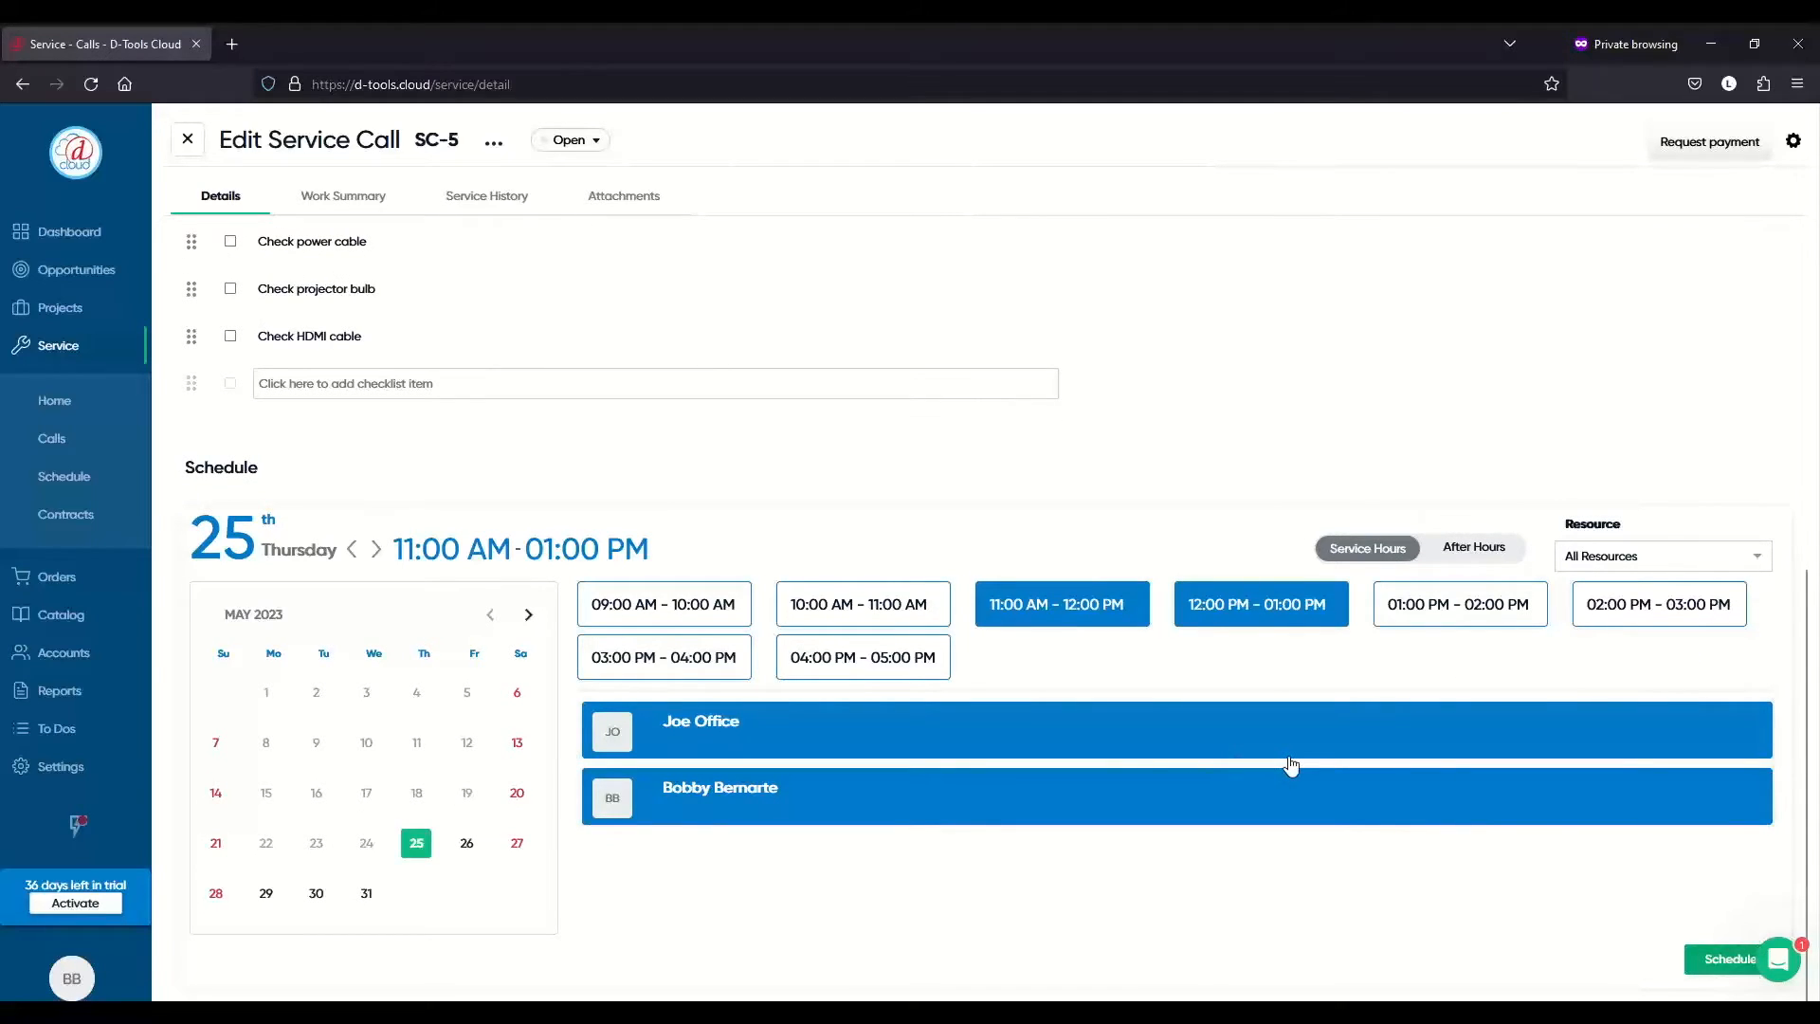
{"action": "left_click", "coordinate": [1709, 961]}
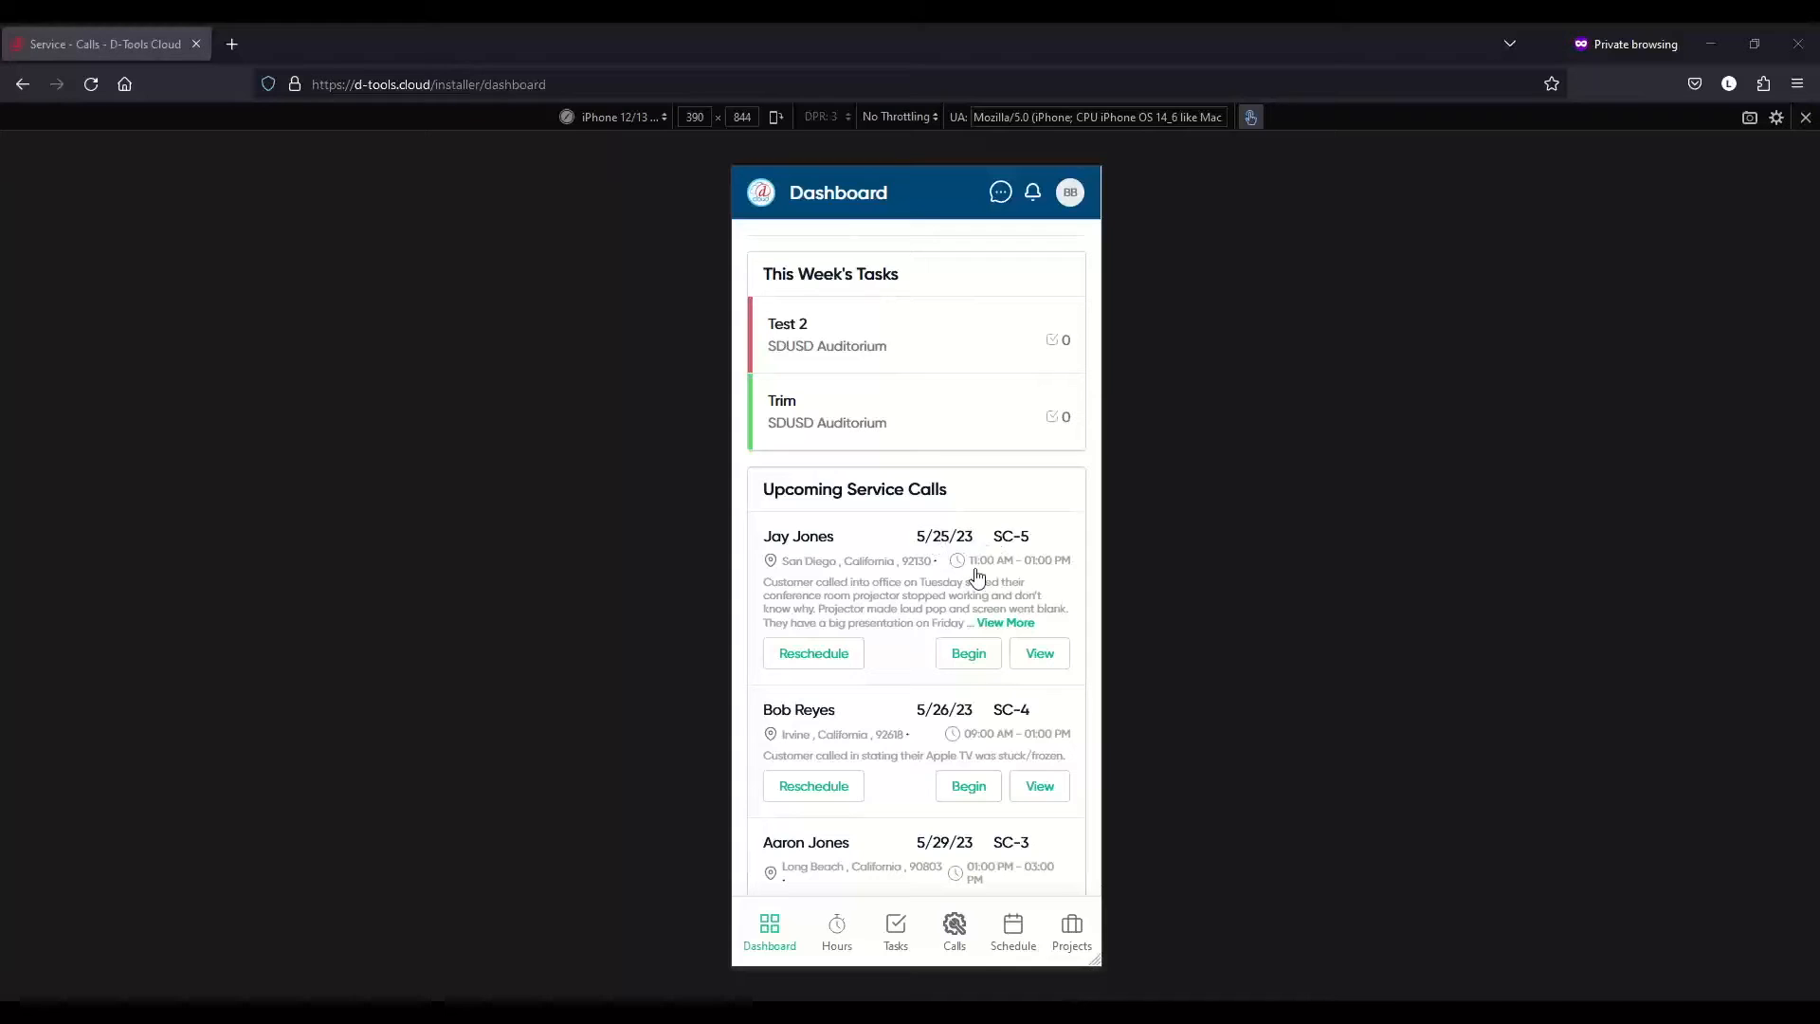
- Open the Client Details sheet for the SC-5 card on the mobile dashboard
{"action": "left_click", "coordinate": [821, 566]}
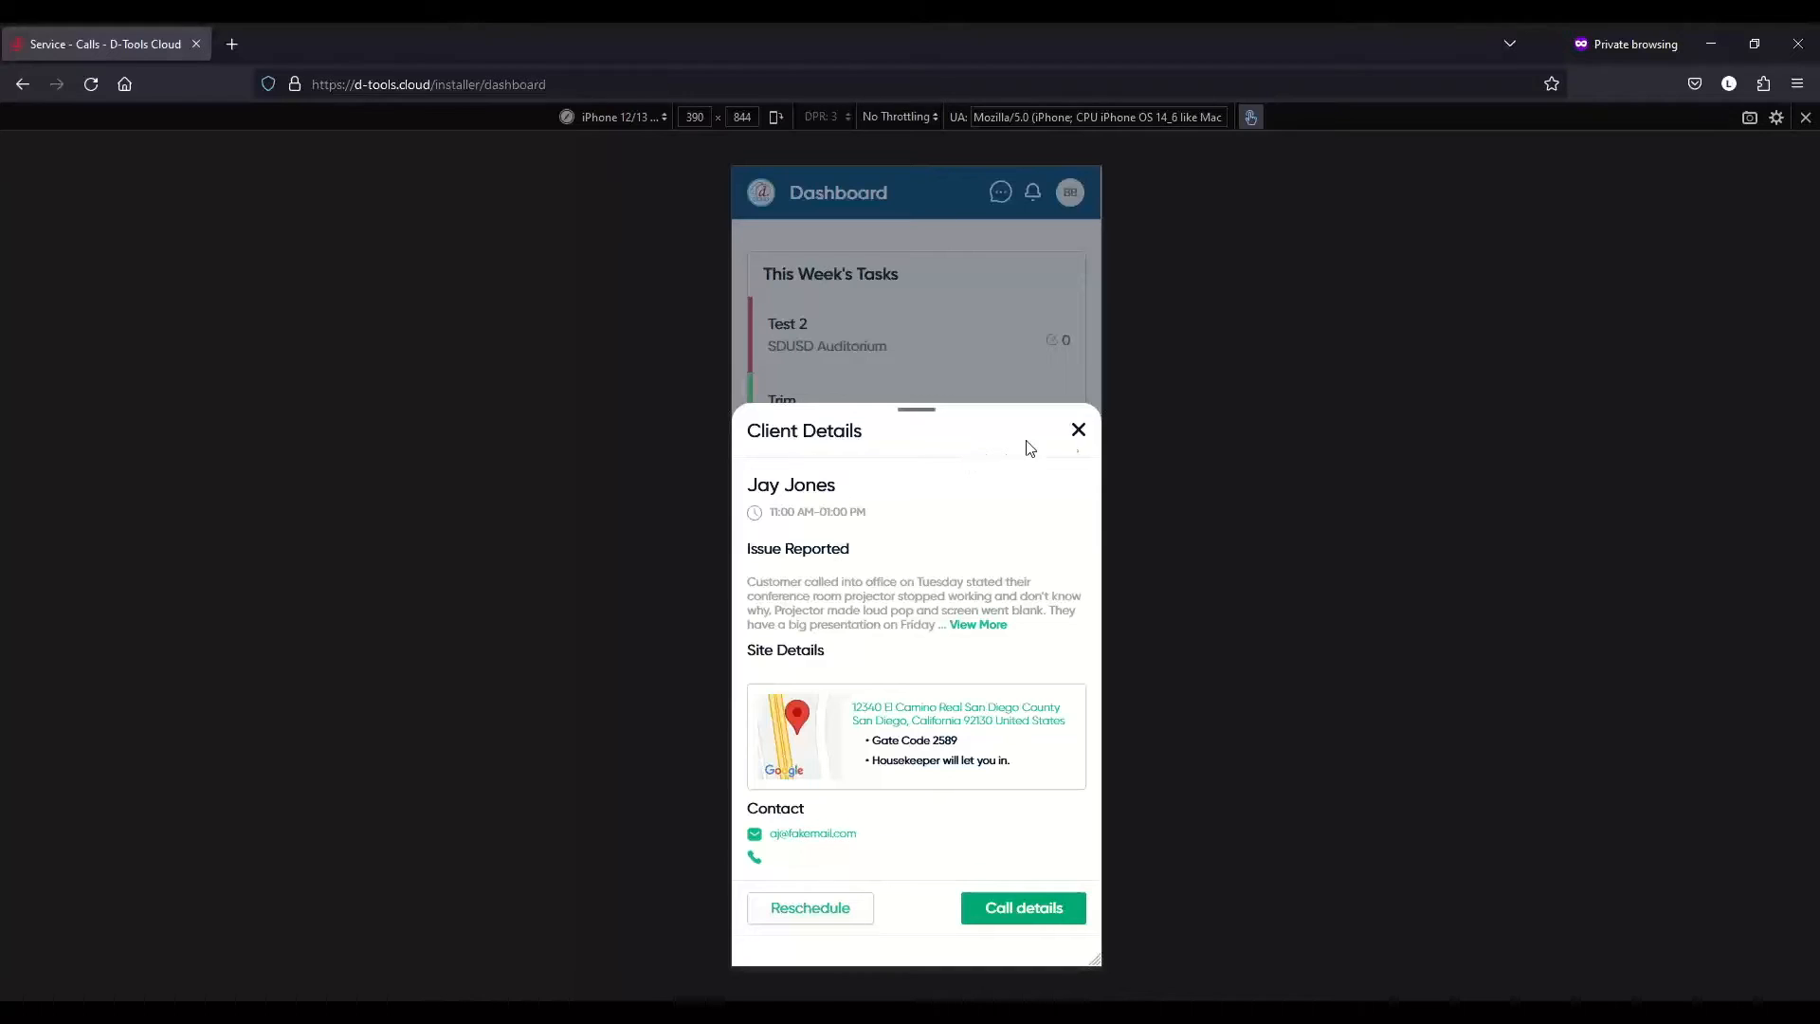
- Close the Client Details sheet and view SC-5's full service call page
{"action": "left_click", "coordinate": [1079, 431]}
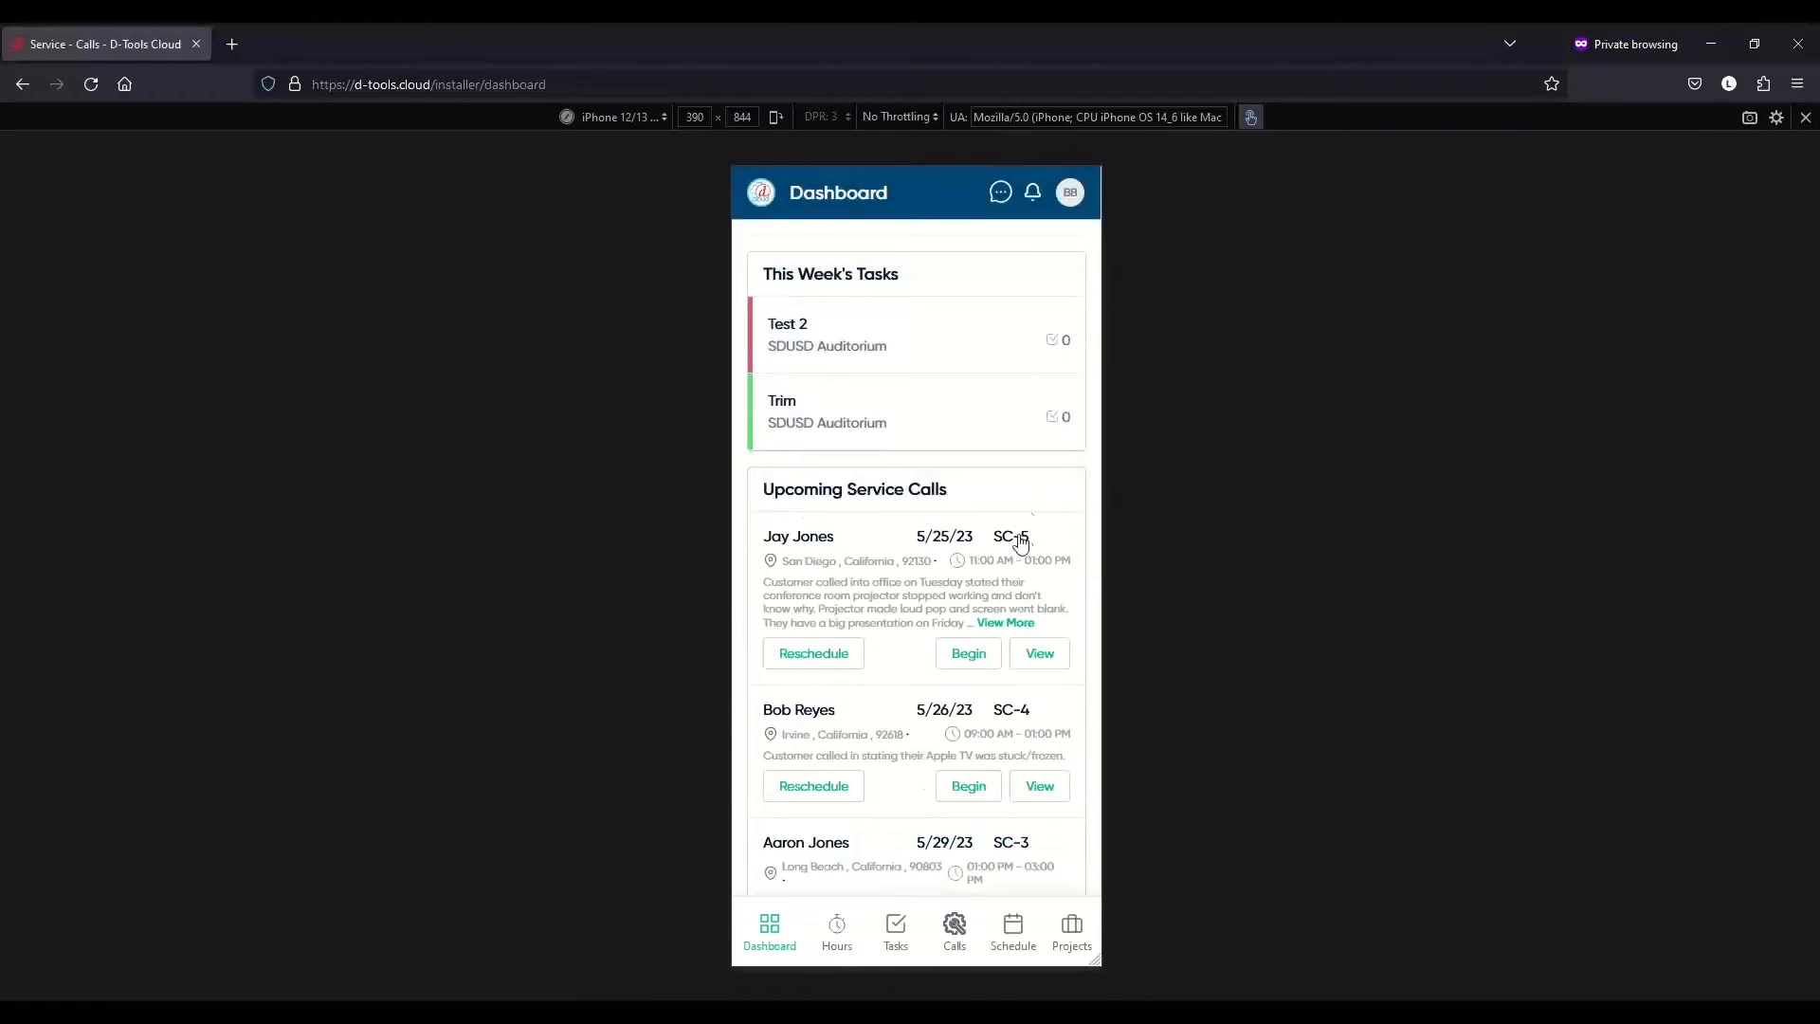
{"action": "left_click", "coordinate": [1054, 657]}
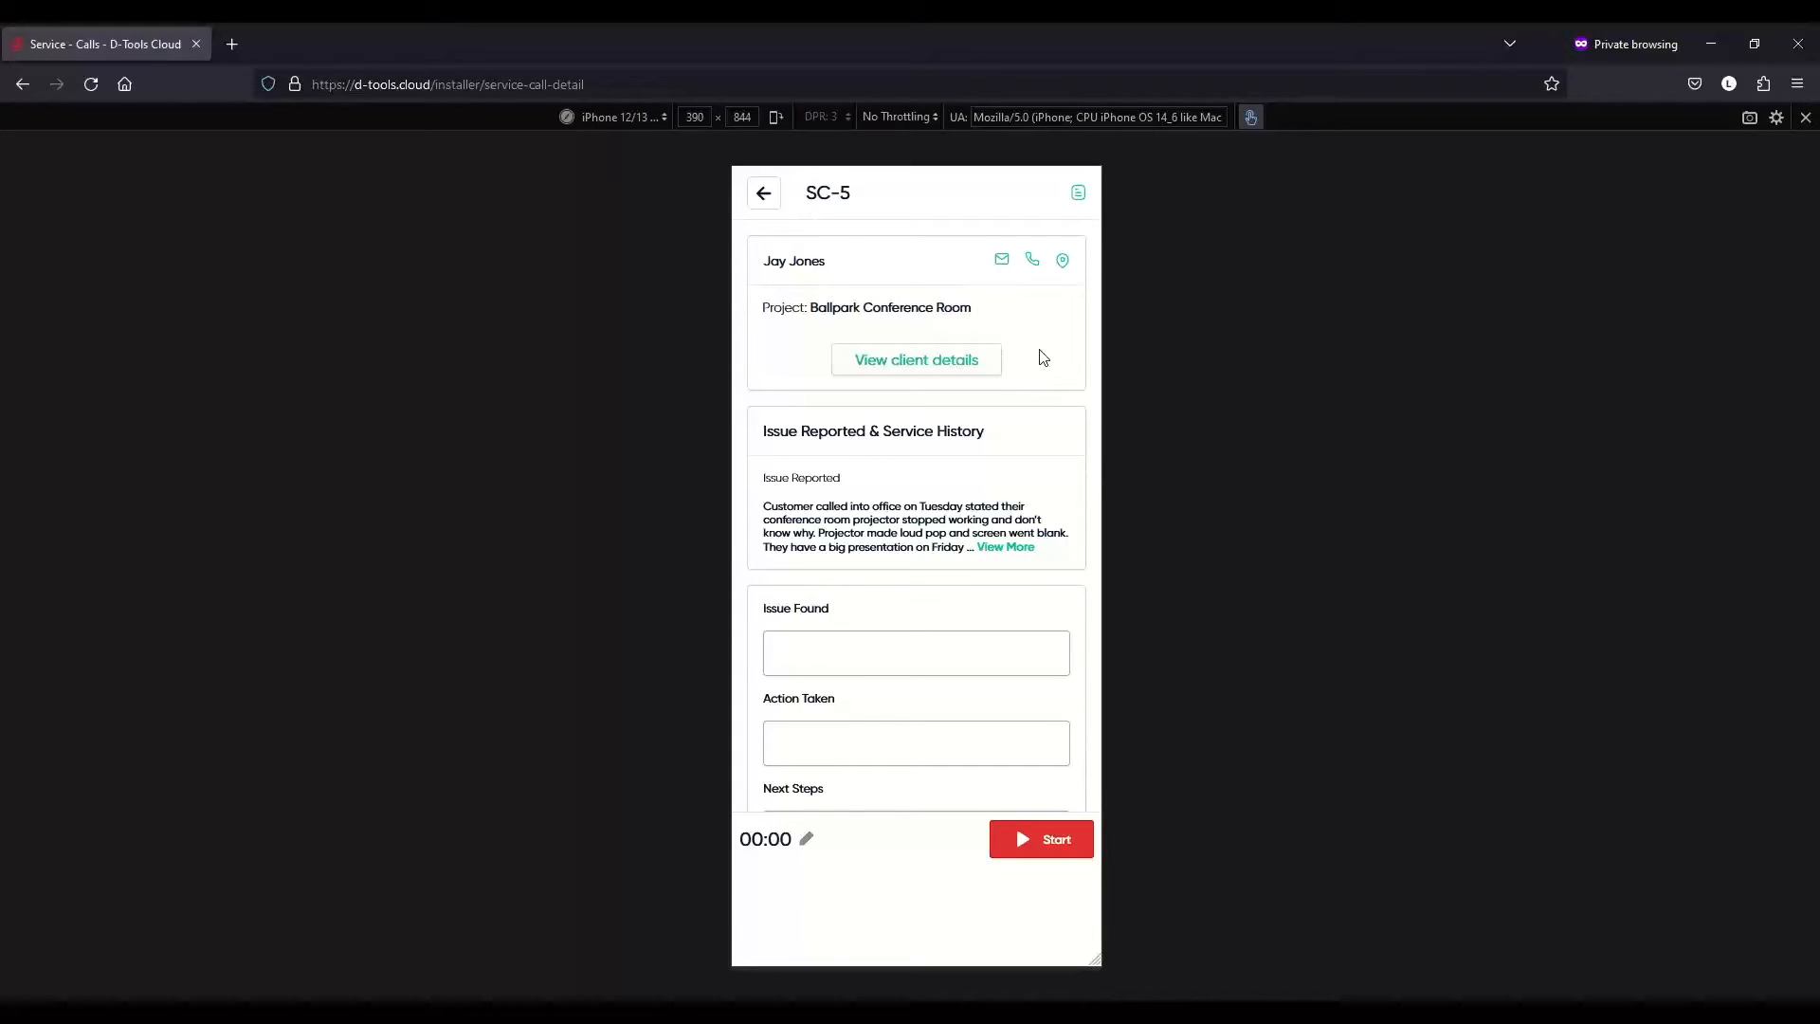
- Check SC-5's client details, return to the Dashboard, and open Reschedule for SC-5
{"action": "left_click", "coordinate": [923, 357]}
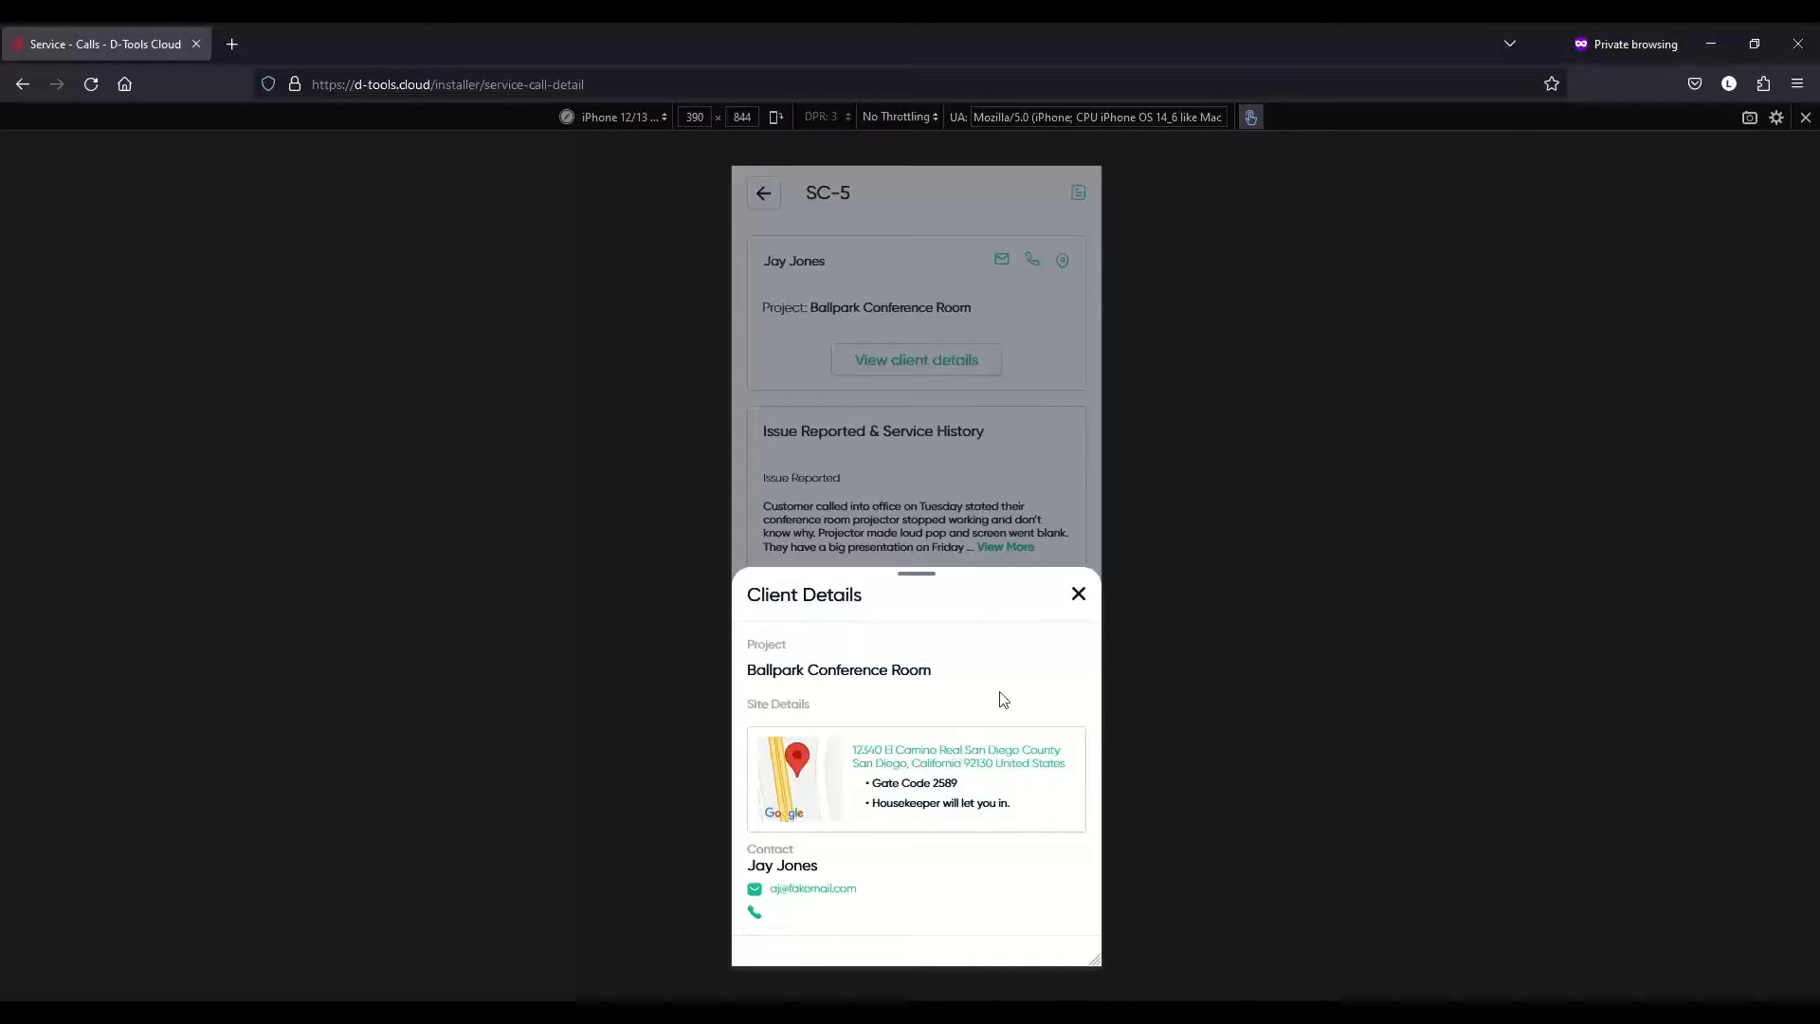
{"action": "left_click", "coordinate": [1080, 593]}
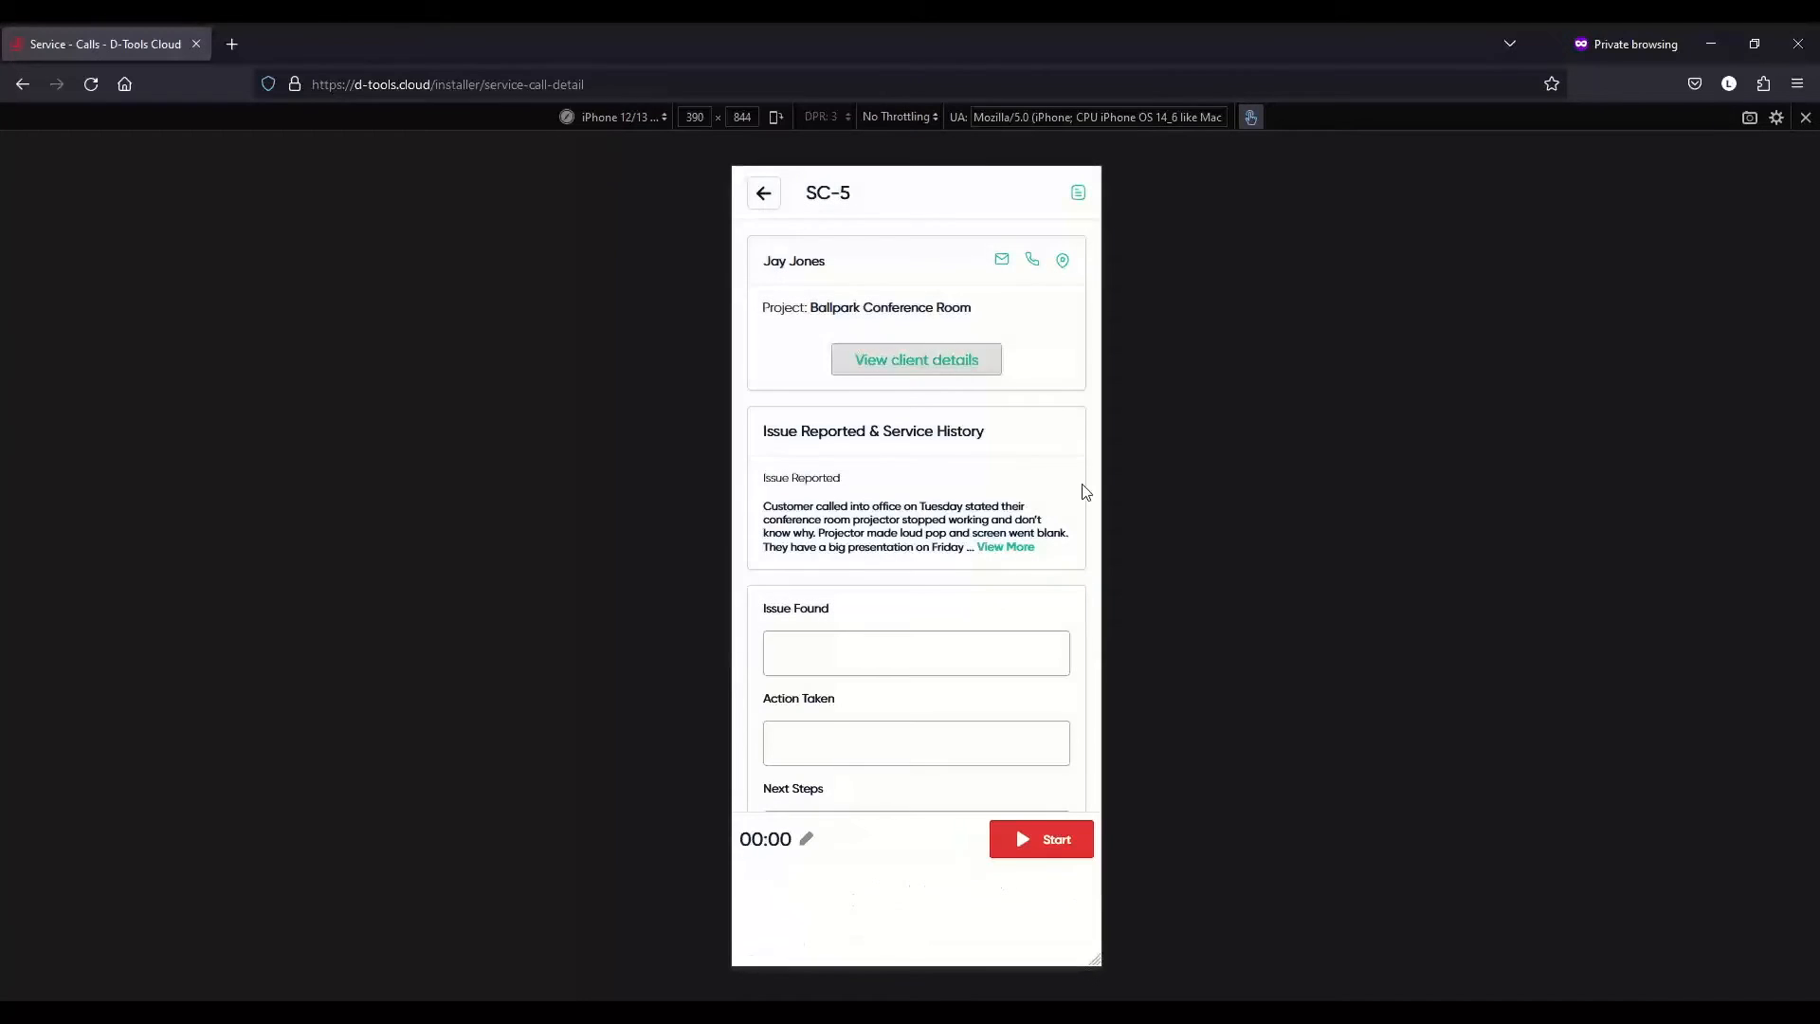
{"action": "left_click", "coordinate": [775, 197]}
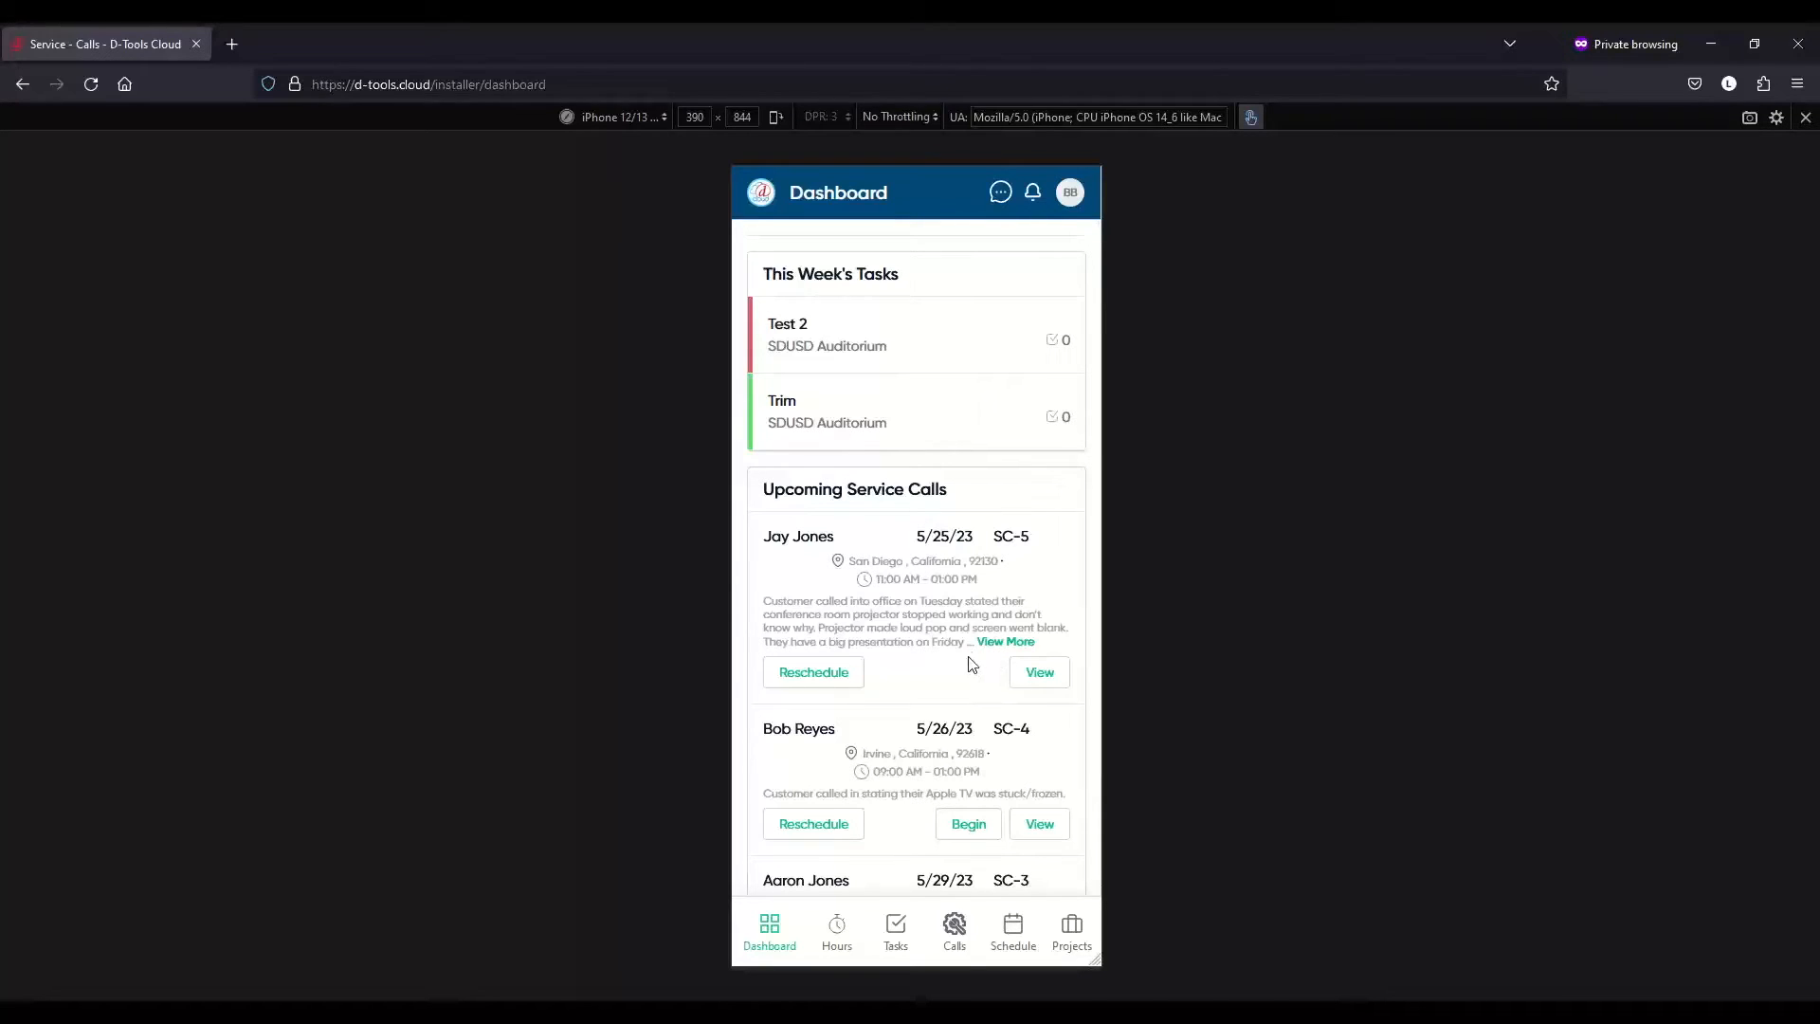
{"action": "left_click", "coordinate": [826, 679]}
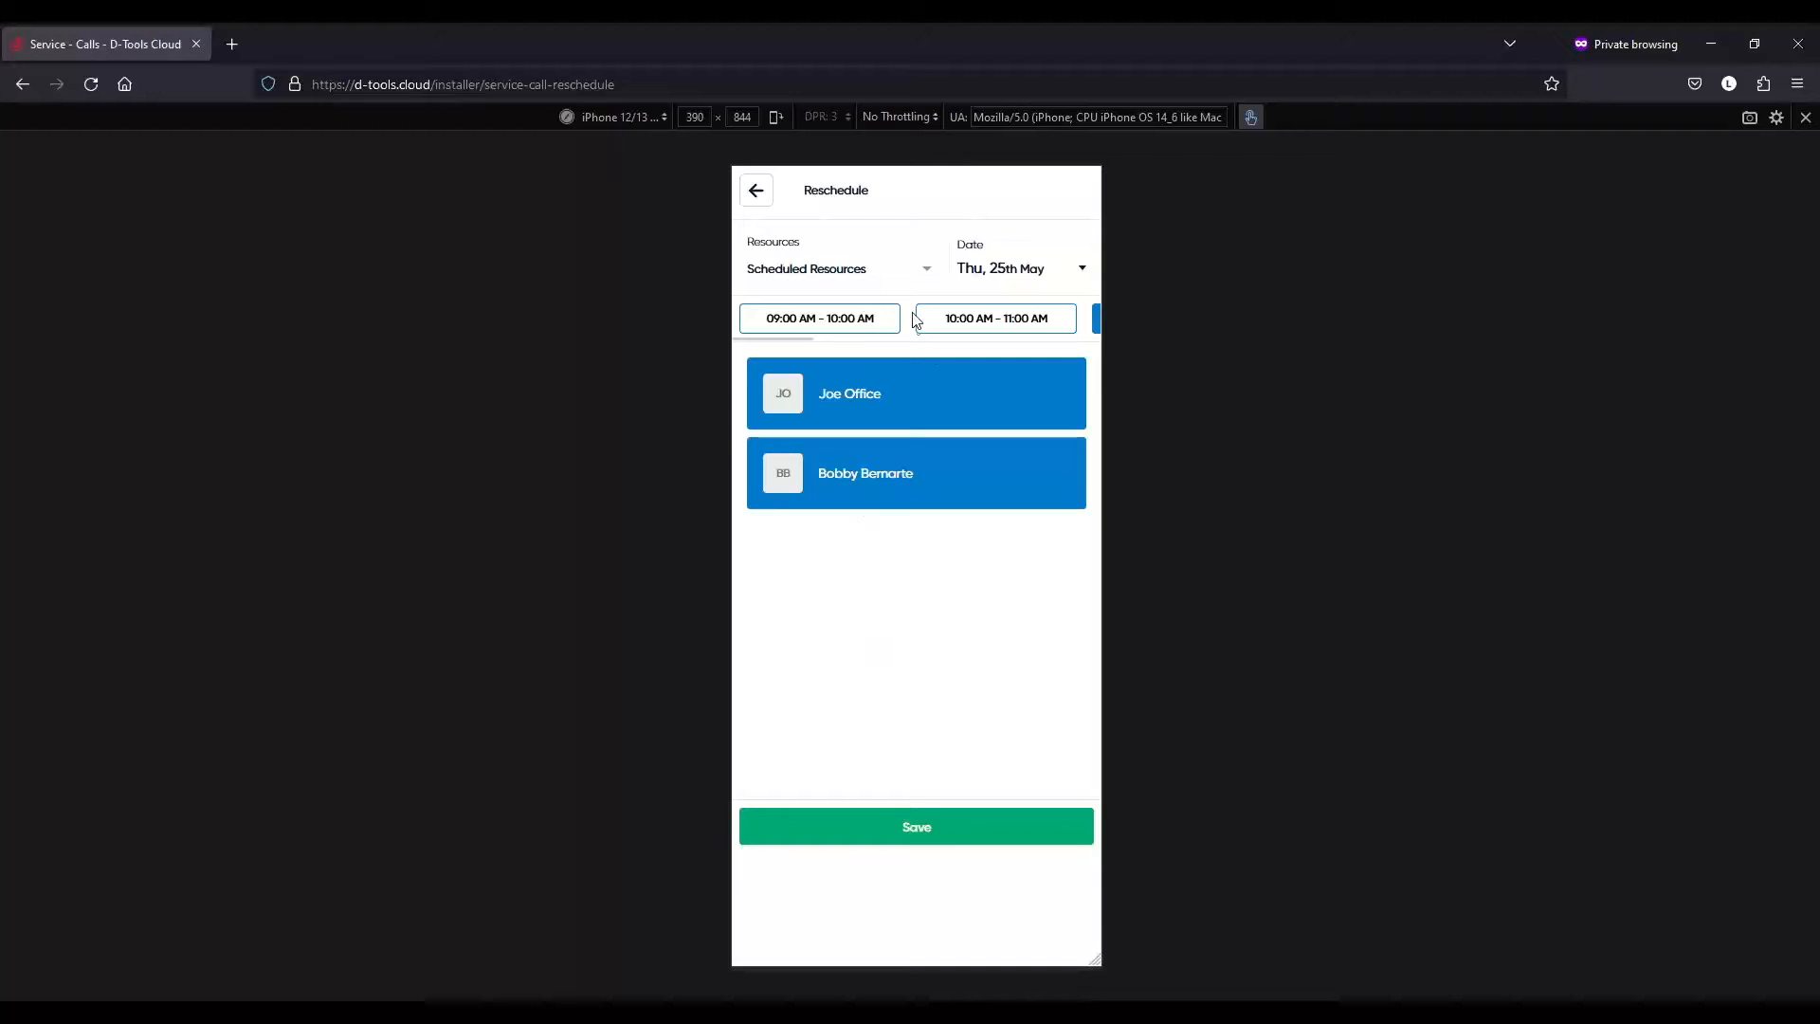
- Leave the SC-5 reschedule page unchanged and reopen the SC-5 service call from the Dashboard
{"action": "left_click", "coordinate": [763, 197]}
{"action": "left_click", "coordinate": [762, 197]}
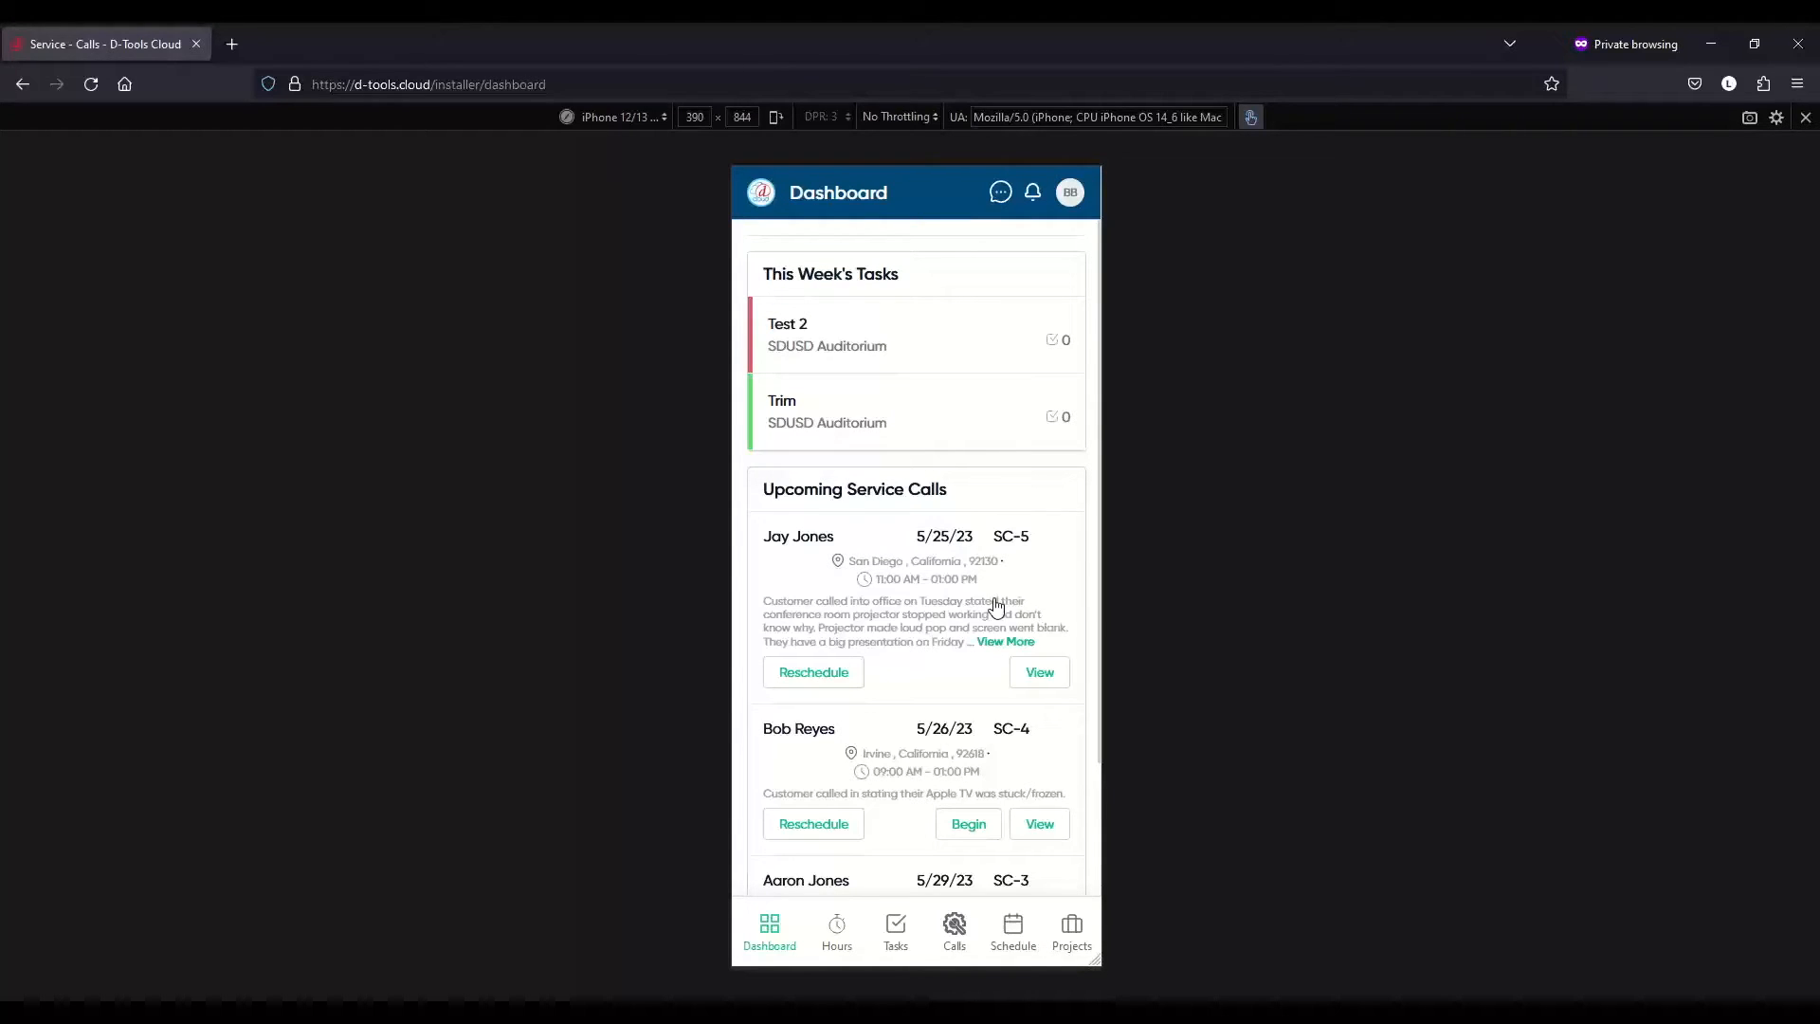
{"action": "left_click", "coordinate": [1046, 675]}
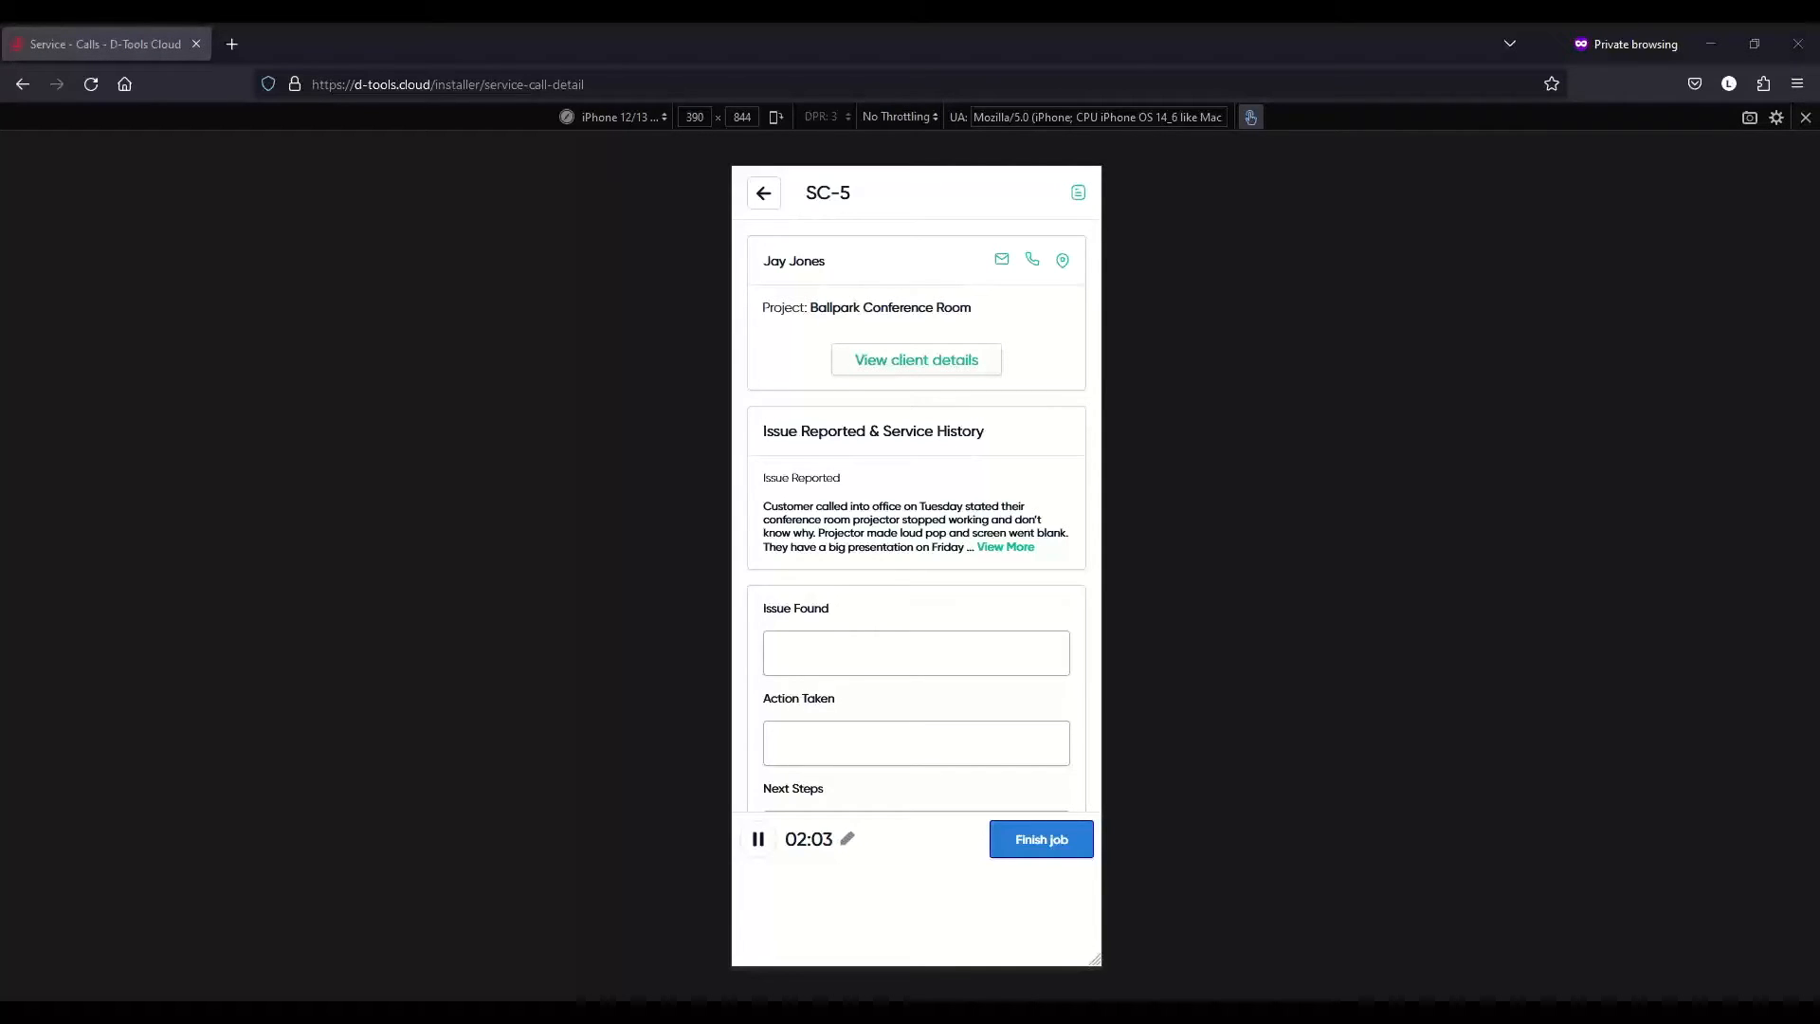
- Paste the Issue Found note: projector bulb checked and replaced, projector now functioning
{"action": "left_click", "coordinate": [877, 654]}
{"action": "left_click", "coordinate": [872, 635]}
{"action": "type", "text": "Confirmed projector model and checked projector bulb.  Replaced bulb and tried projector.  Projector is now functioning."}
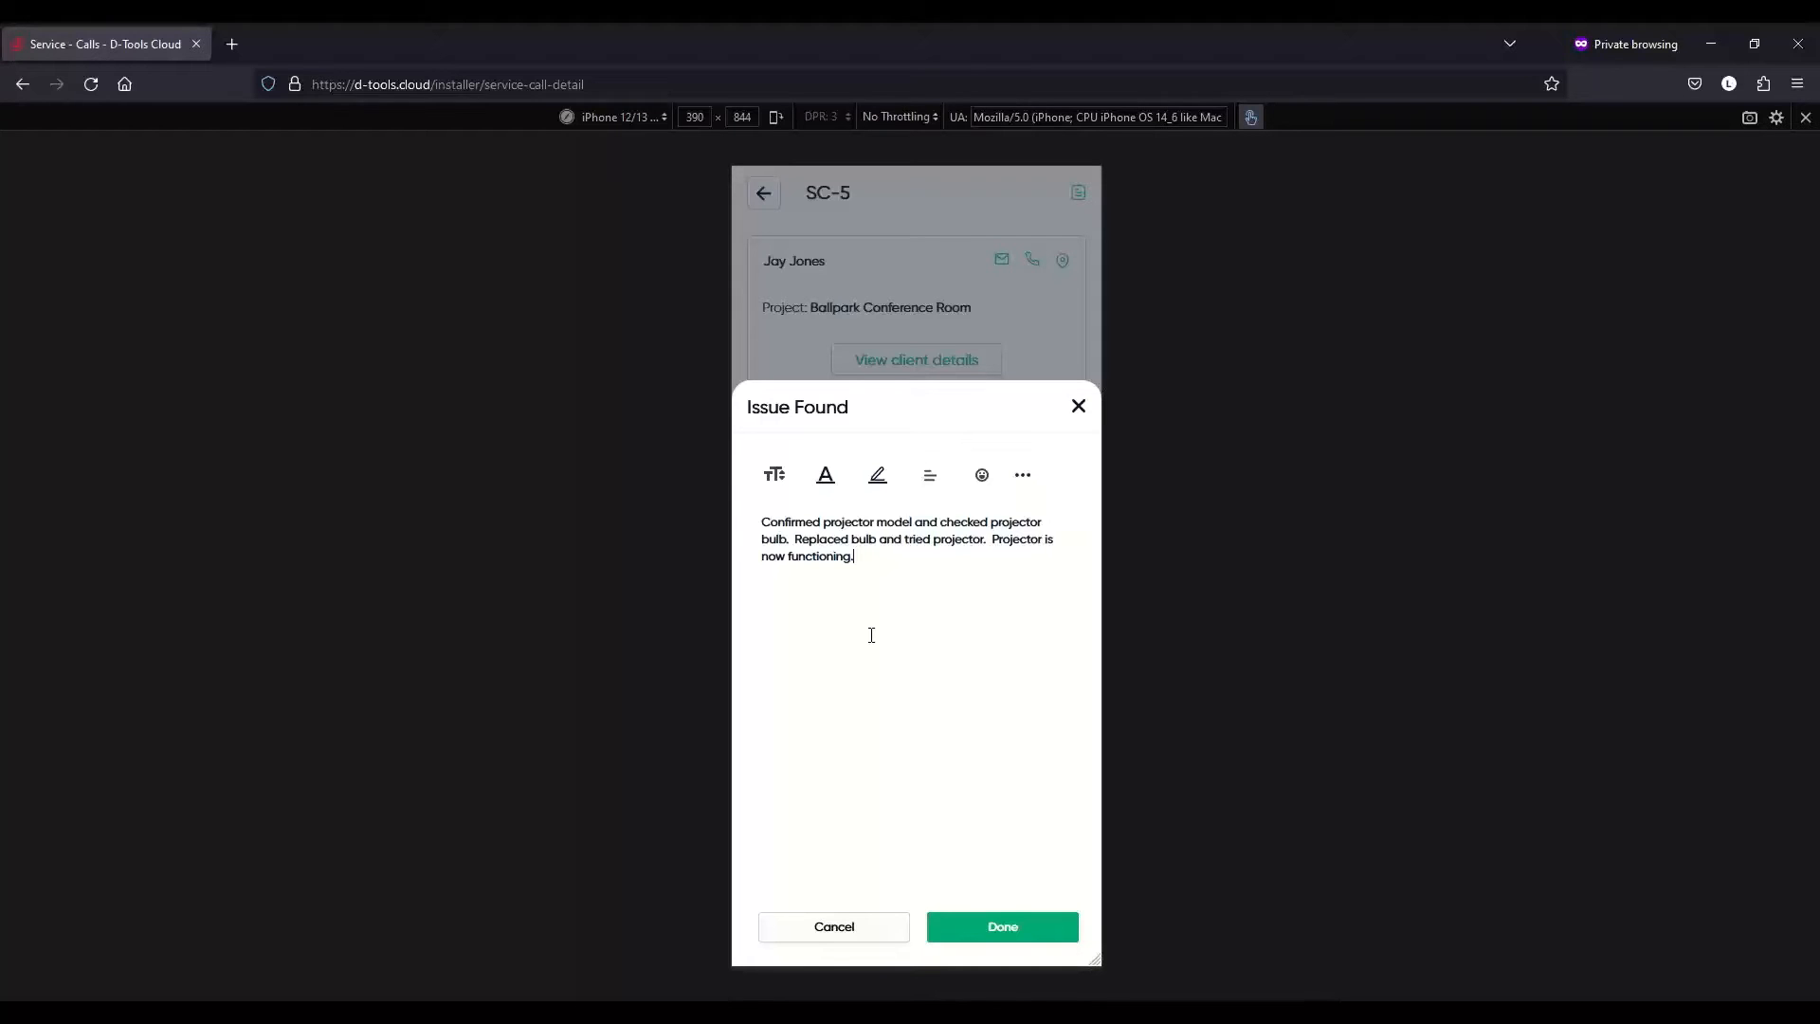
- Save Issue Found and set Action Taken to 'Replaced bulb and projector is working as intended.'
{"action": "left_click", "coordinate": [987, 929]}
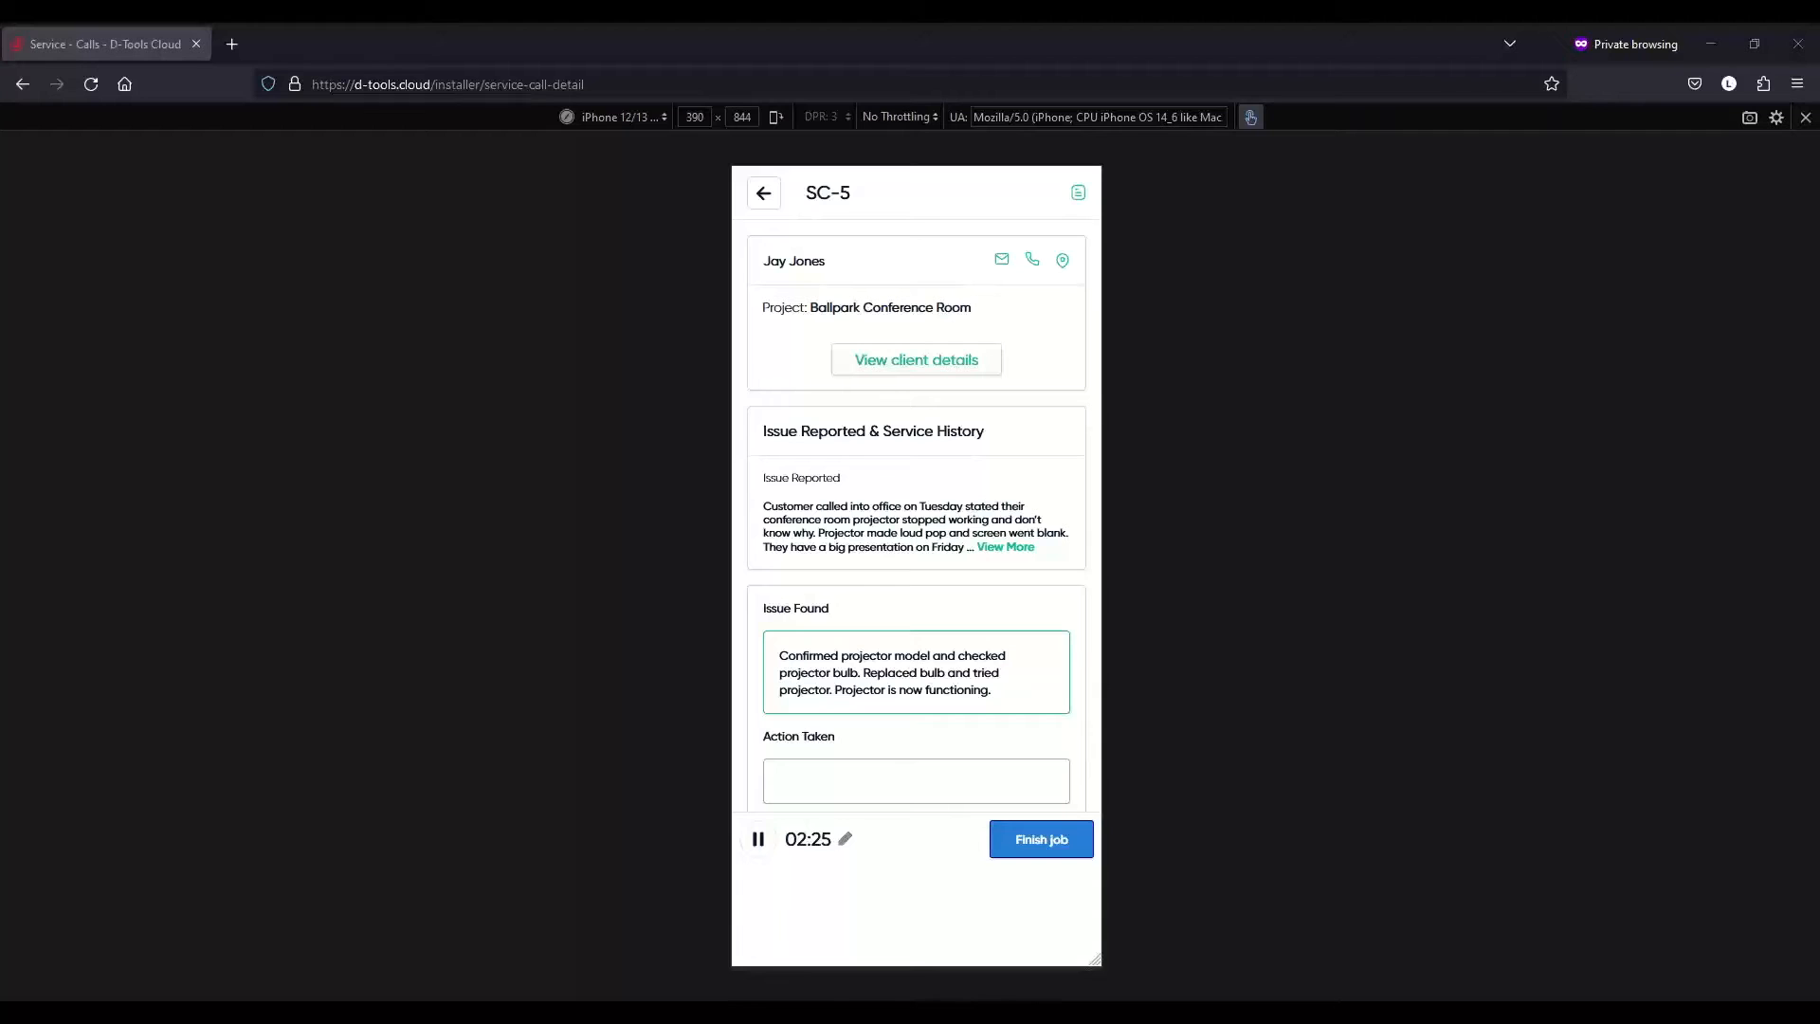
{"action": "left_click", "coordinate": [930, 778]}
{"action": "type", "text": "Replaced bulb and projector is working as intended."}
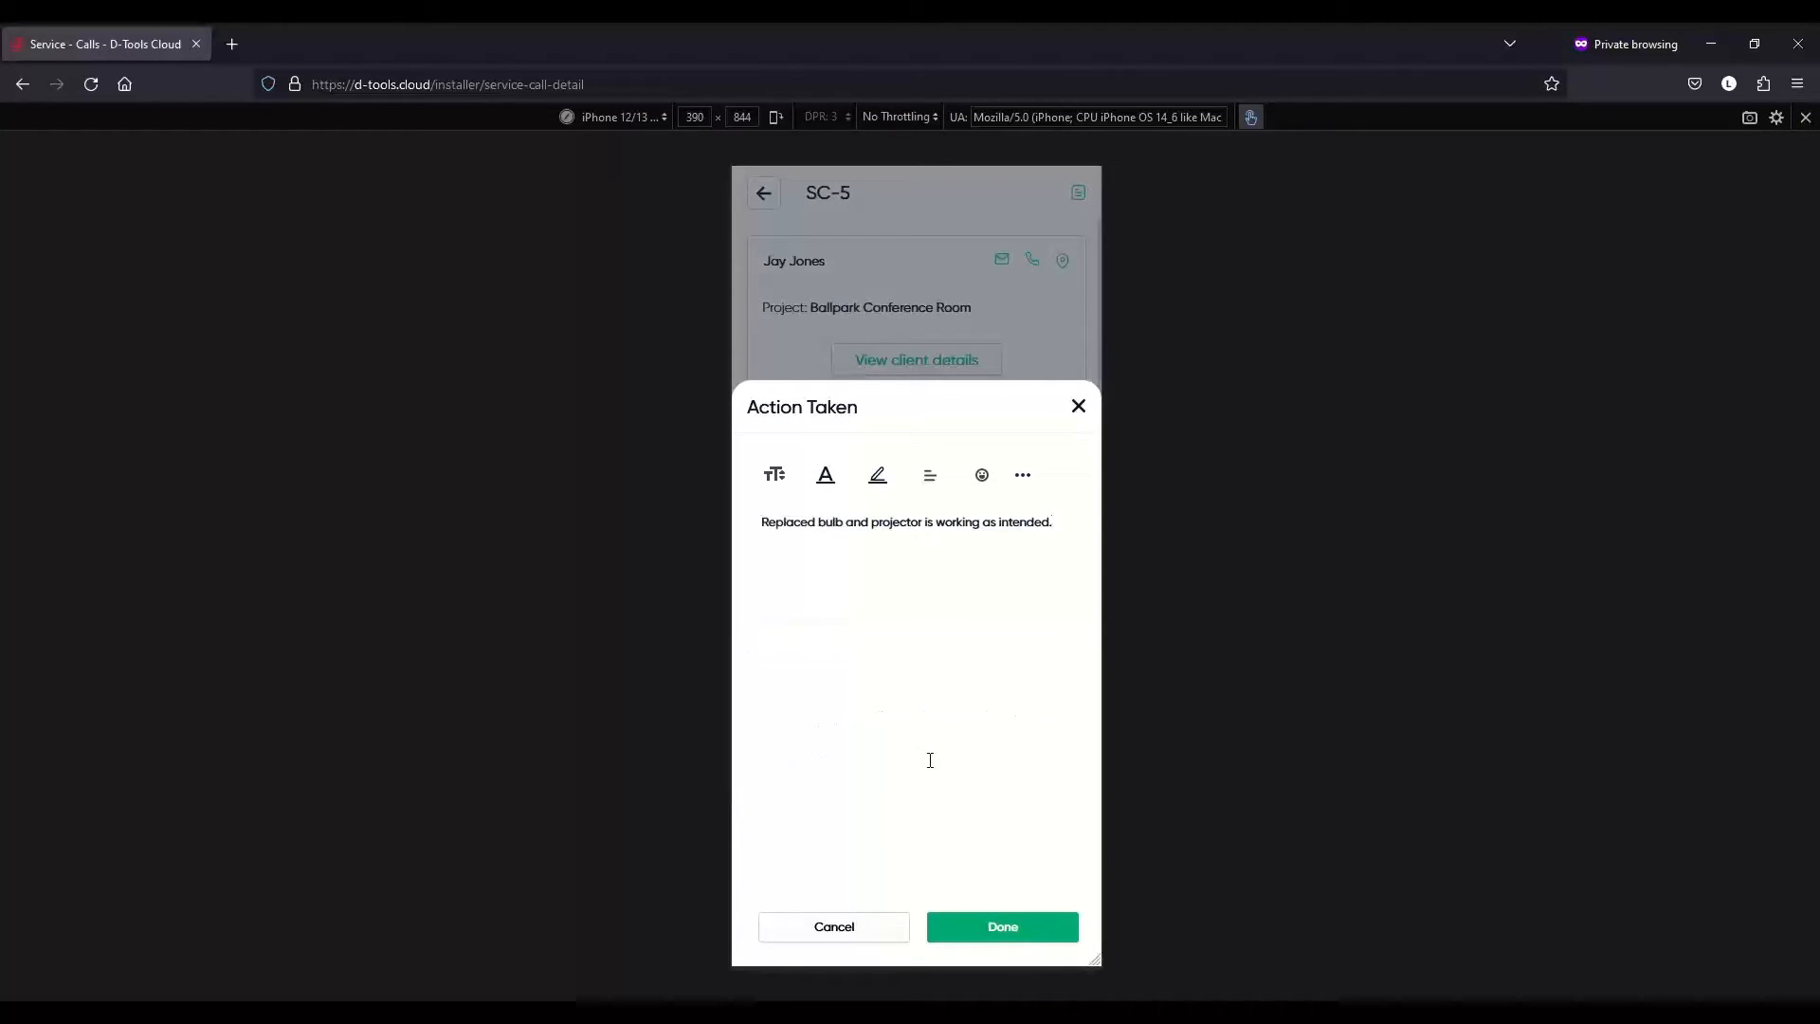
{"action": "left_click", "coordinate": [968, 931]}
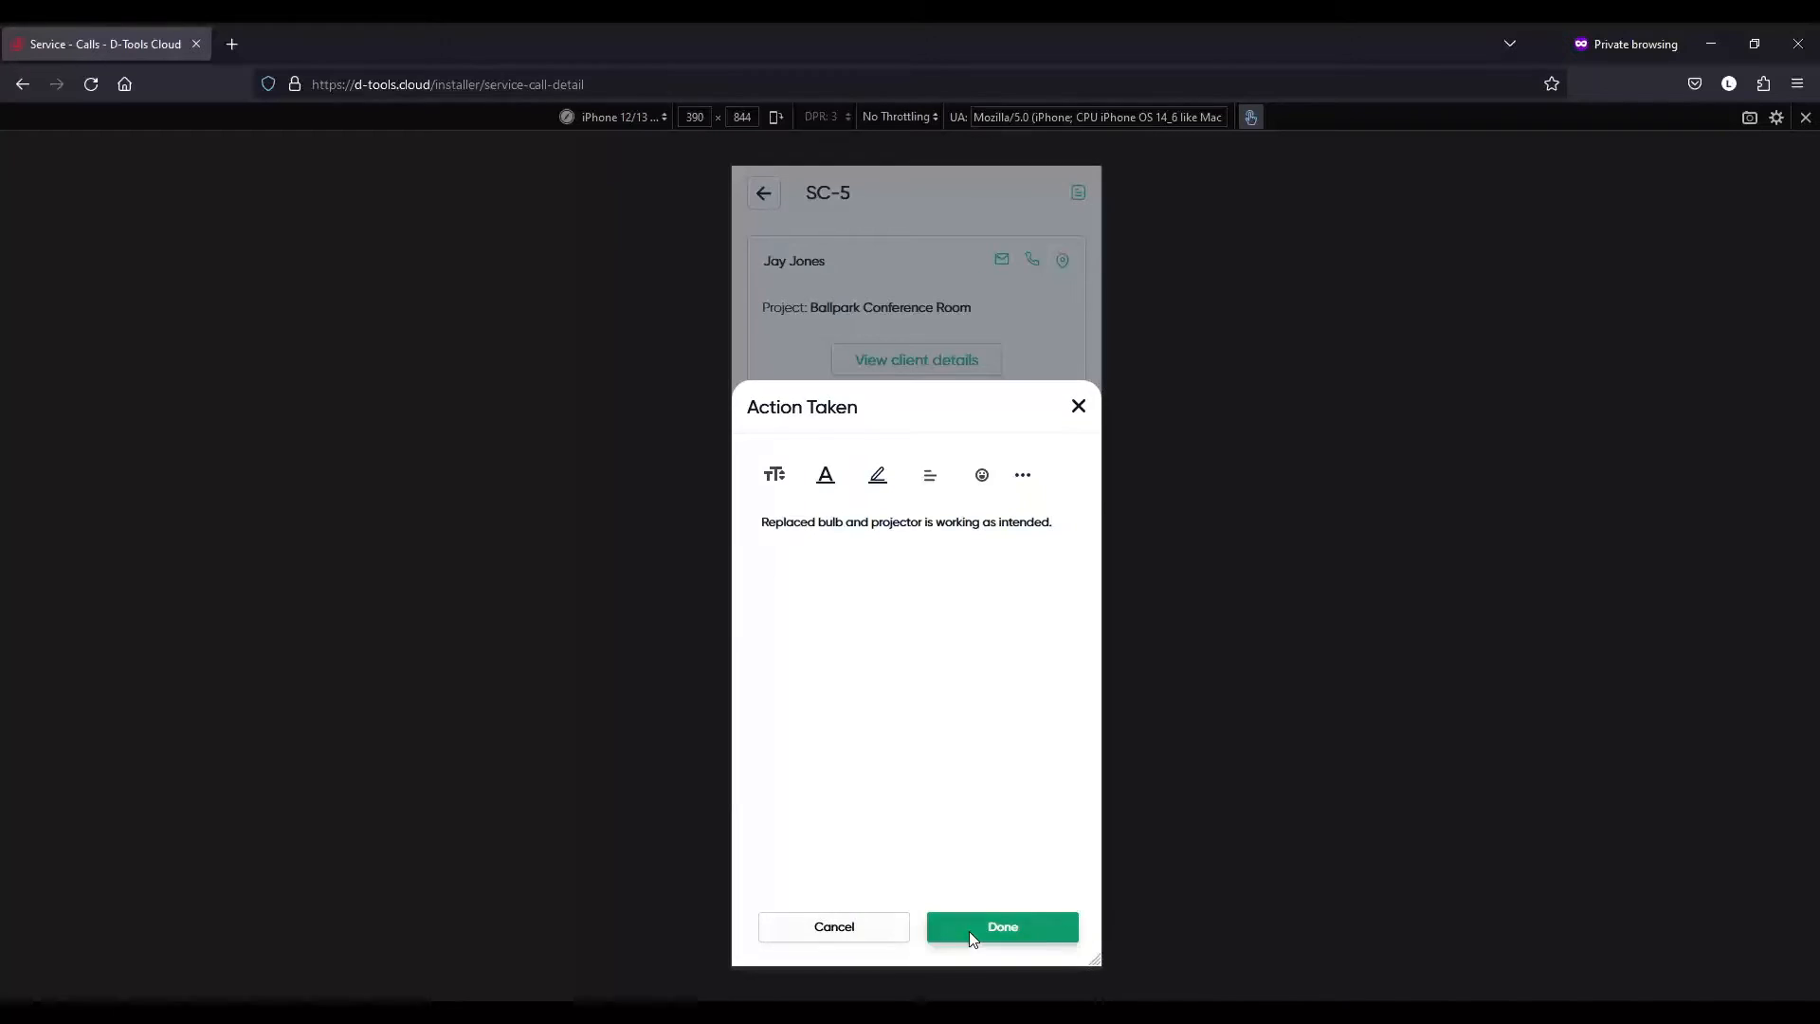
{"action": "scroll", "coordinate": [951, 731], "scroll_direction": "down", "scroll_amount": 5}
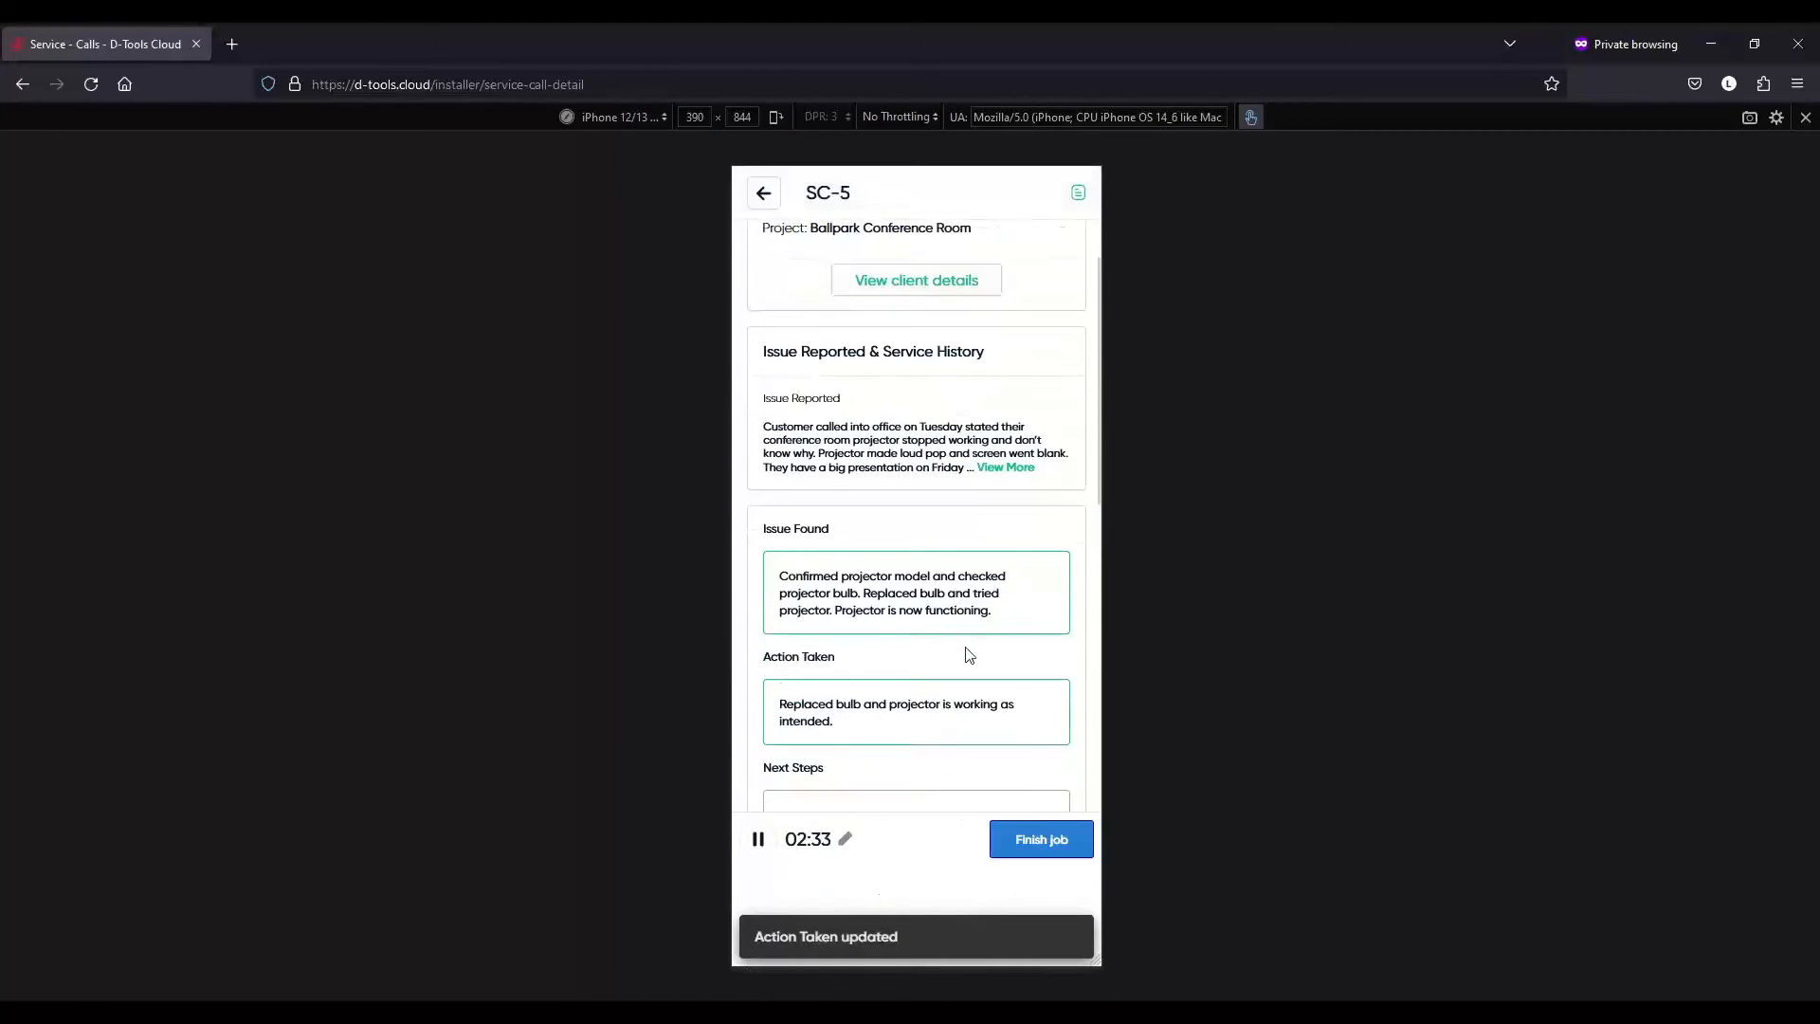
{"action": "scroll", "coordinate": [986, 503], "scroll_direction": "down", "scroll_amount": 3}
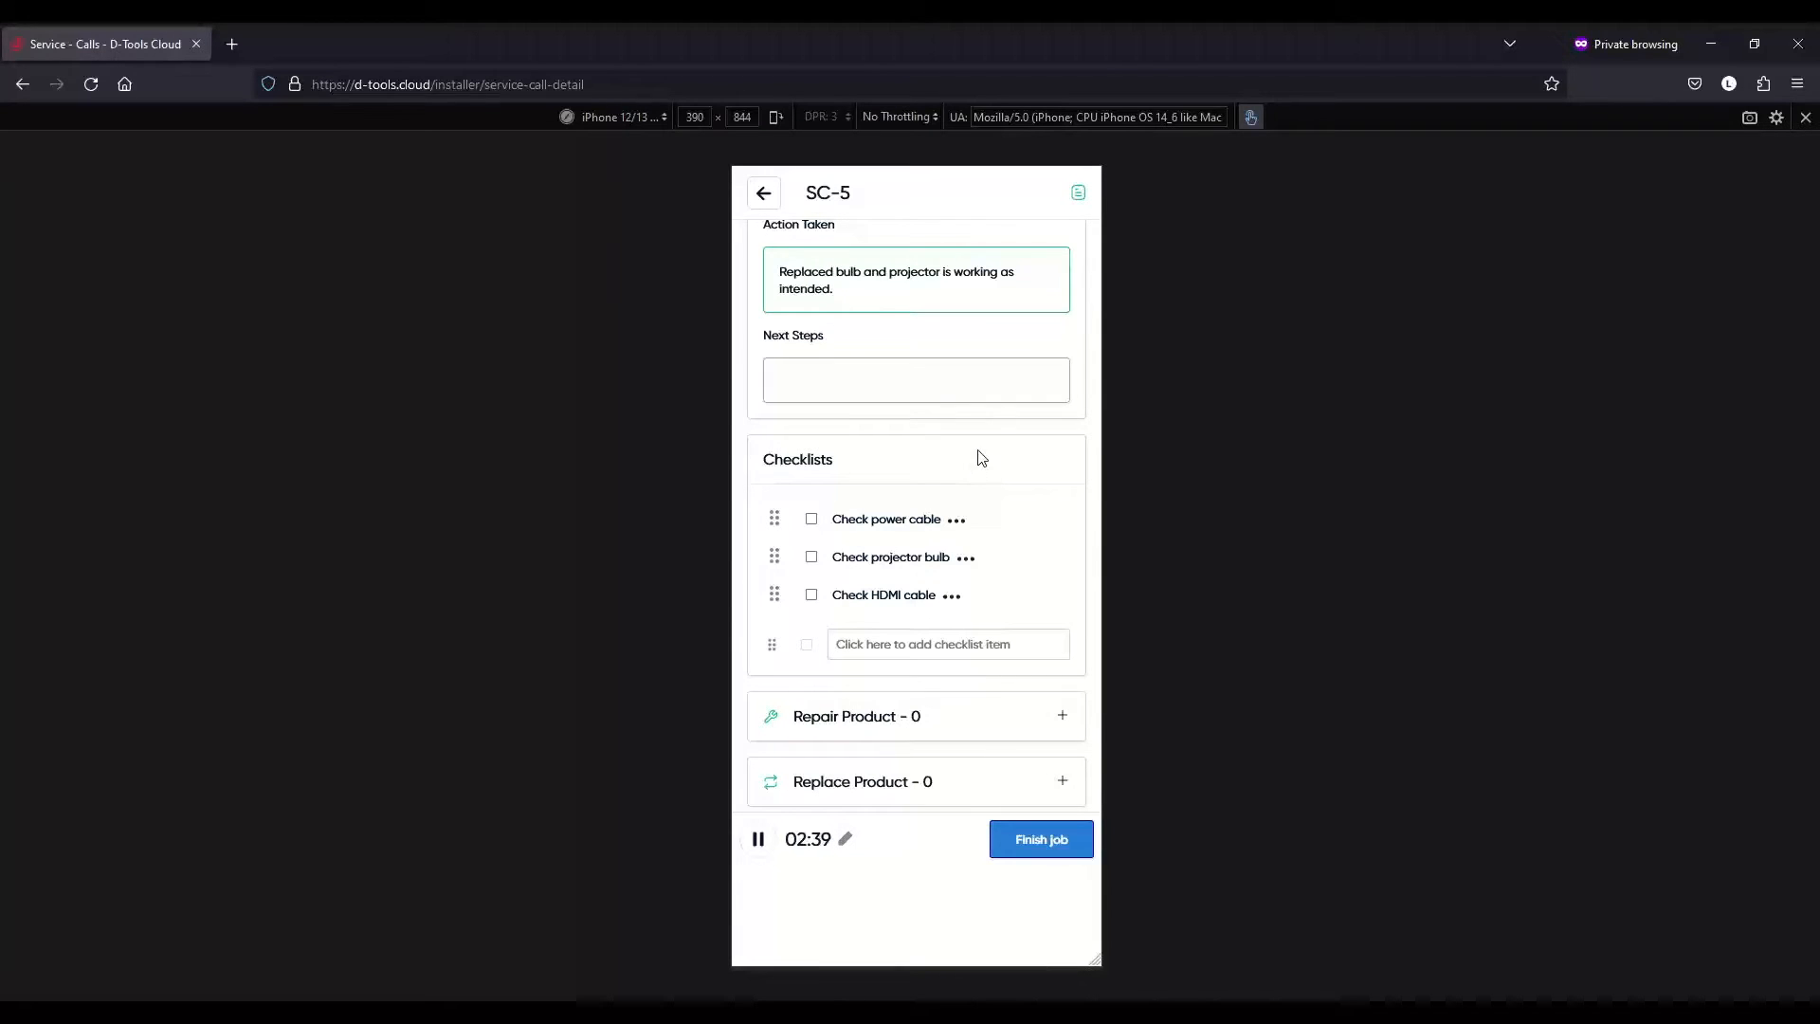
- Tick Check power cable, Check projector bulb and Check HDMI cable in SC-5's checklist
{"action": "scroll", "coordinate": [984, 437], "scroll_direction": "down", "scroll_amount": 1}
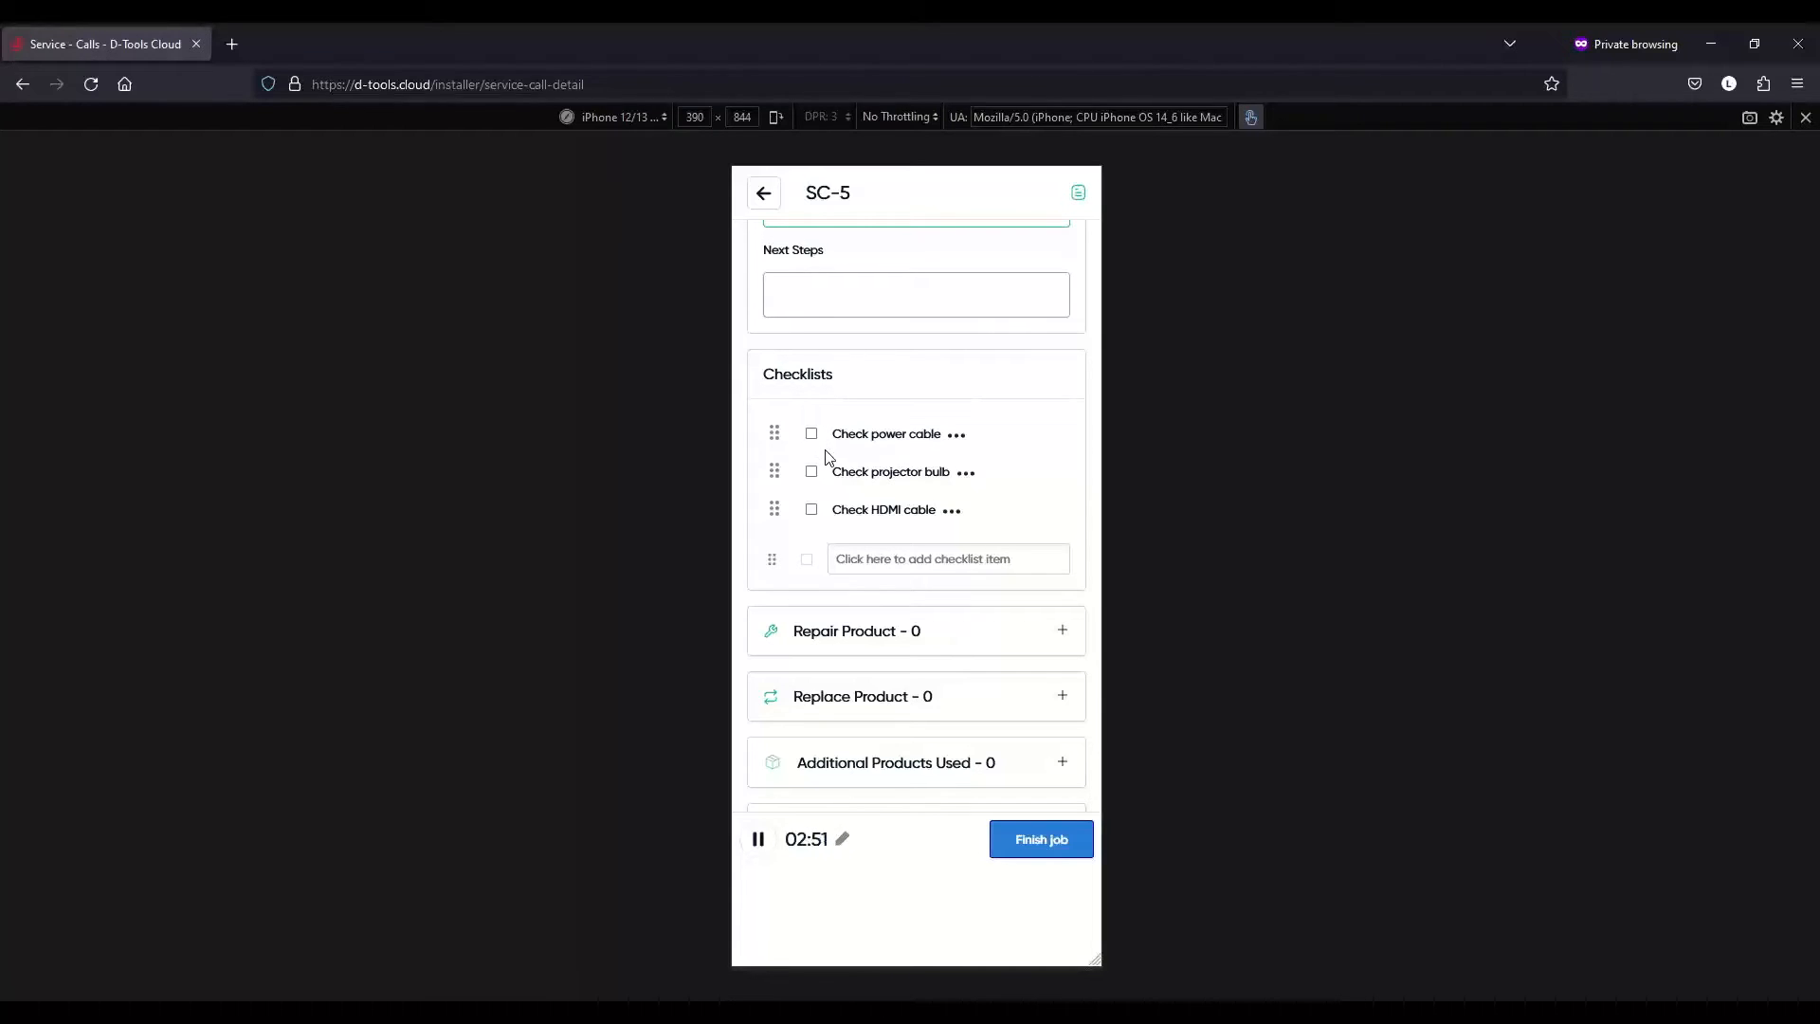
{"action": "left_click", "coordinate": [811, 436]}
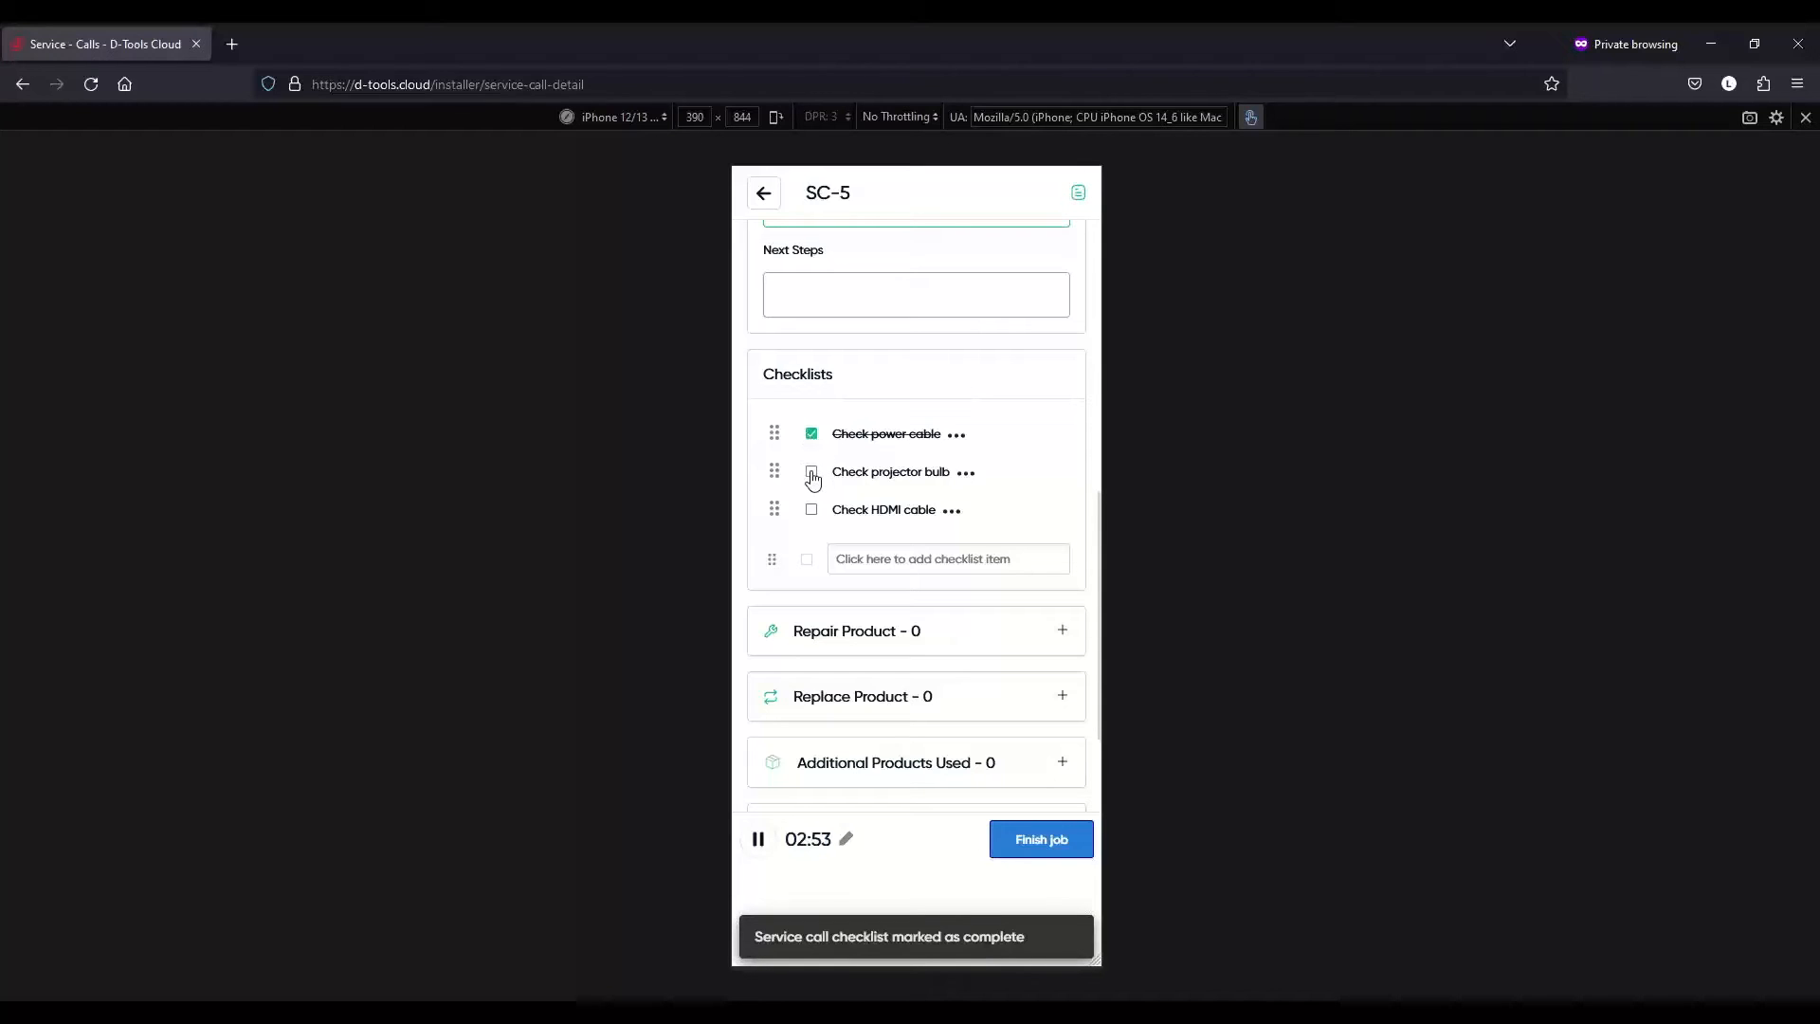
{"action": "left_click", "coordinate": [813, 474]}
{"action": "left_click", "coordinate": [813, 512]}
{"action": "scroll", "coordinate": [916, 466], "scroll_direction": "down", "scroll_amount": 3}
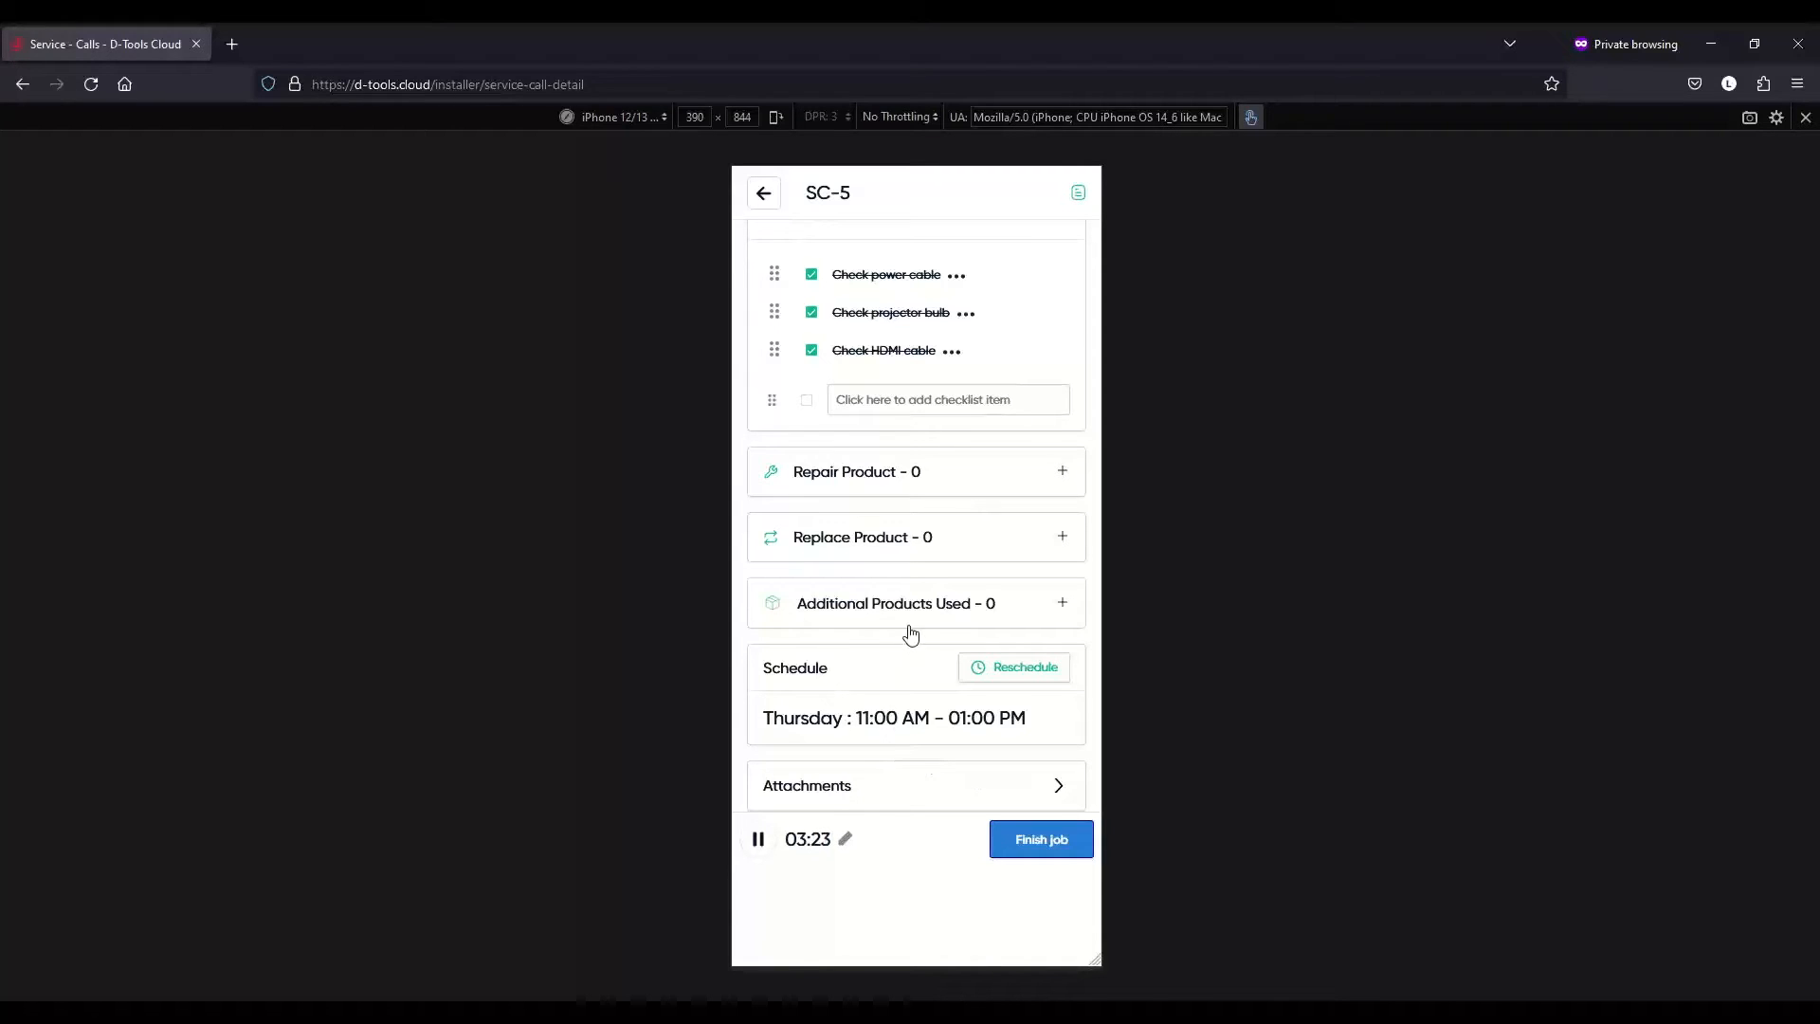
{"action": "scroll", "coordinate": [910, 634], "scroll_direction": "up", "scroll_amount": 2}
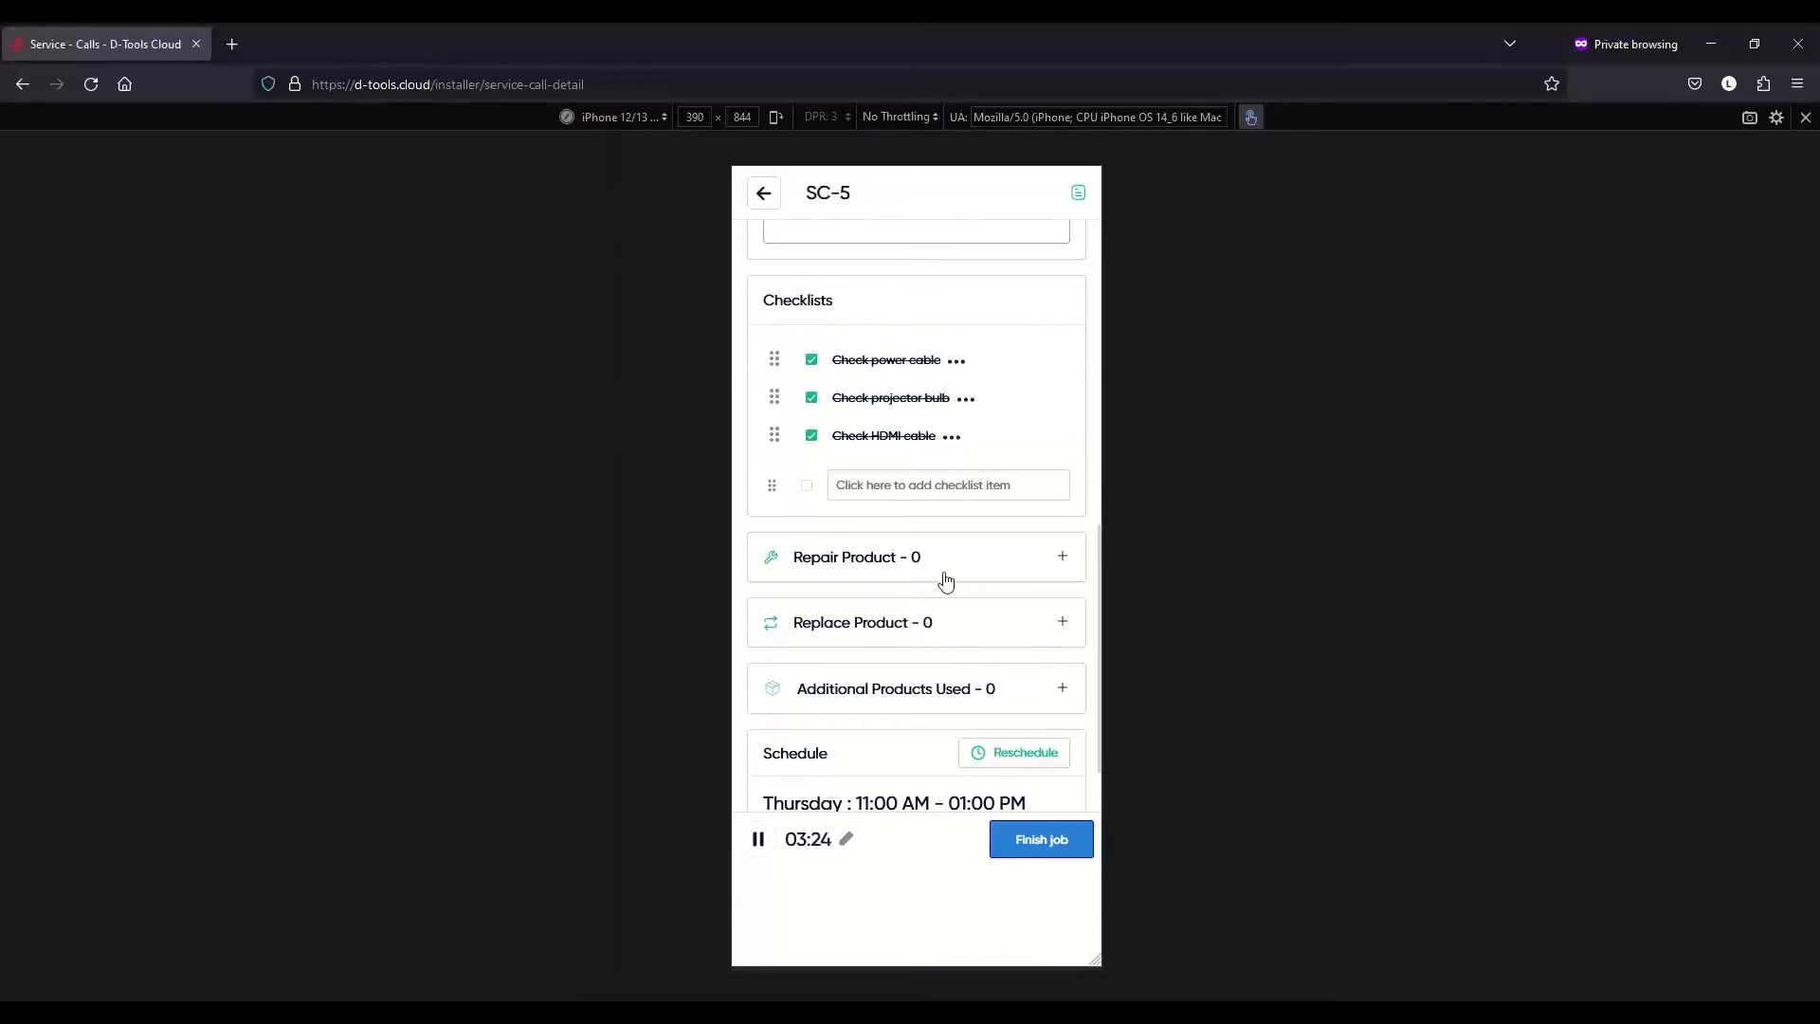
{"action": "scroll", "coordinate": [948, 581], "scroll_direction": "up", "scroll_amount": 4}
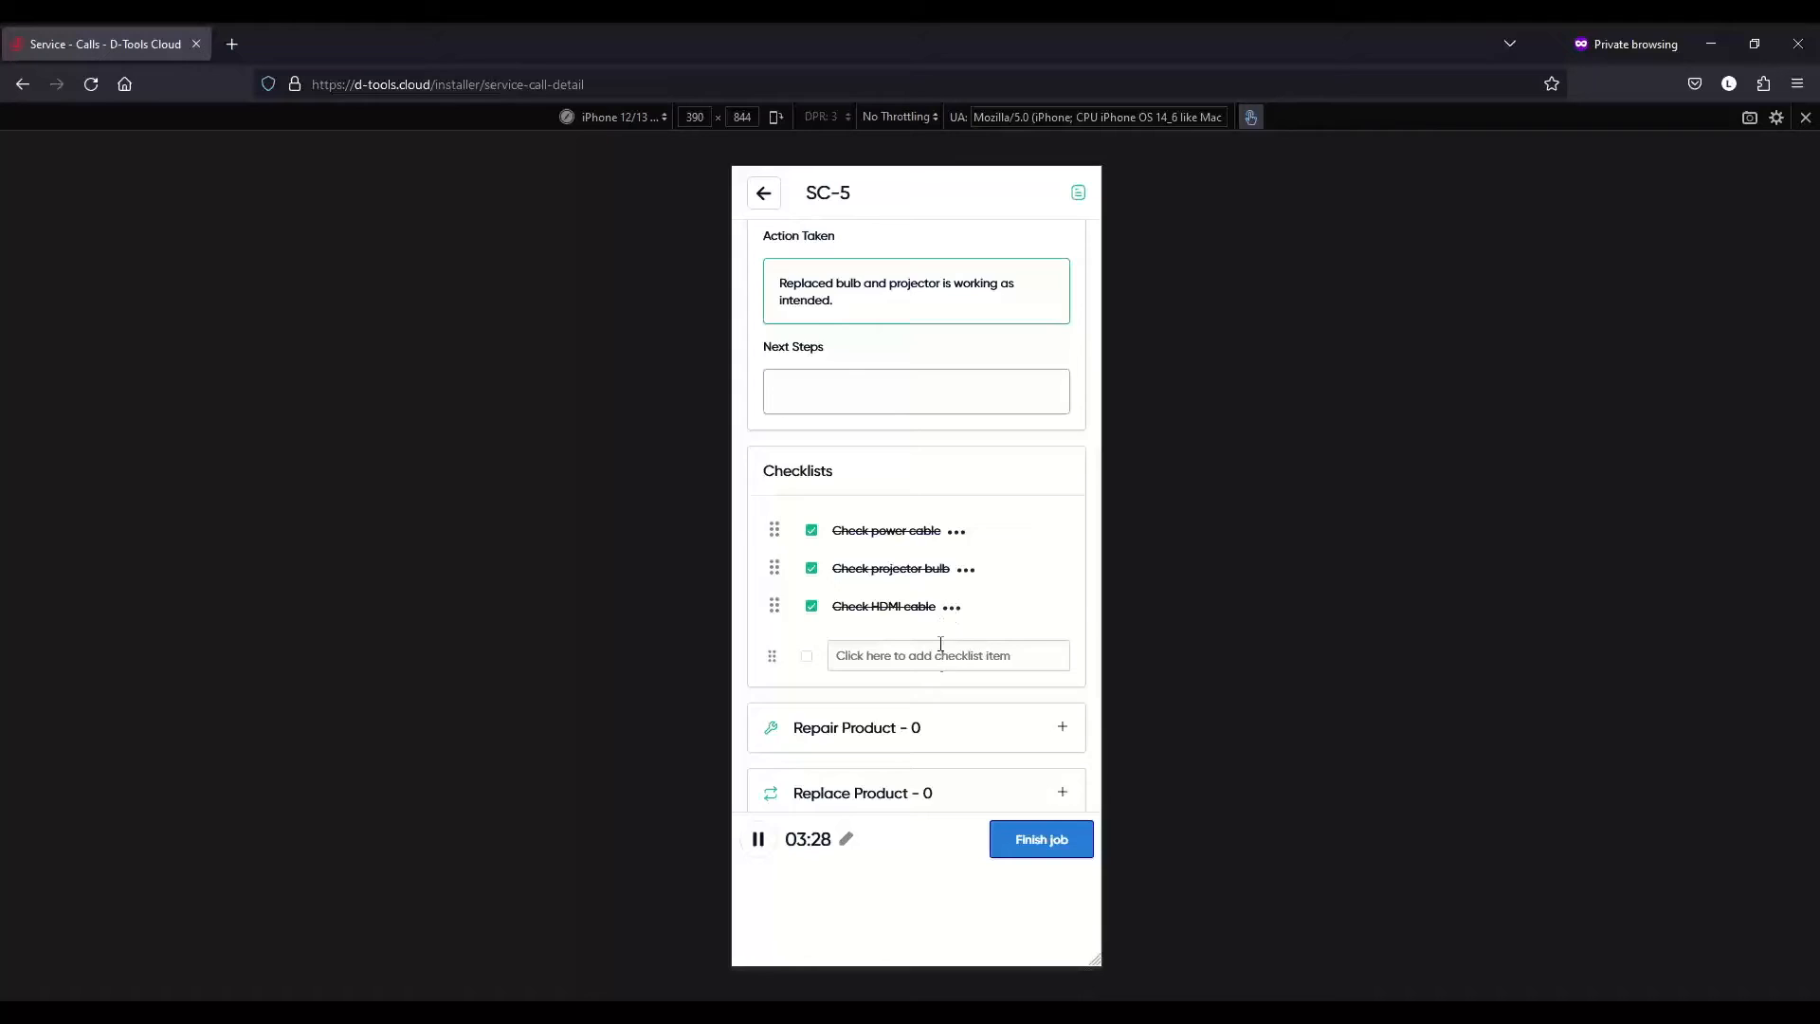
{"action": "scroll", "coordinate": [940, 645], "scroll_direction": "down", "scroll_amount": 4}
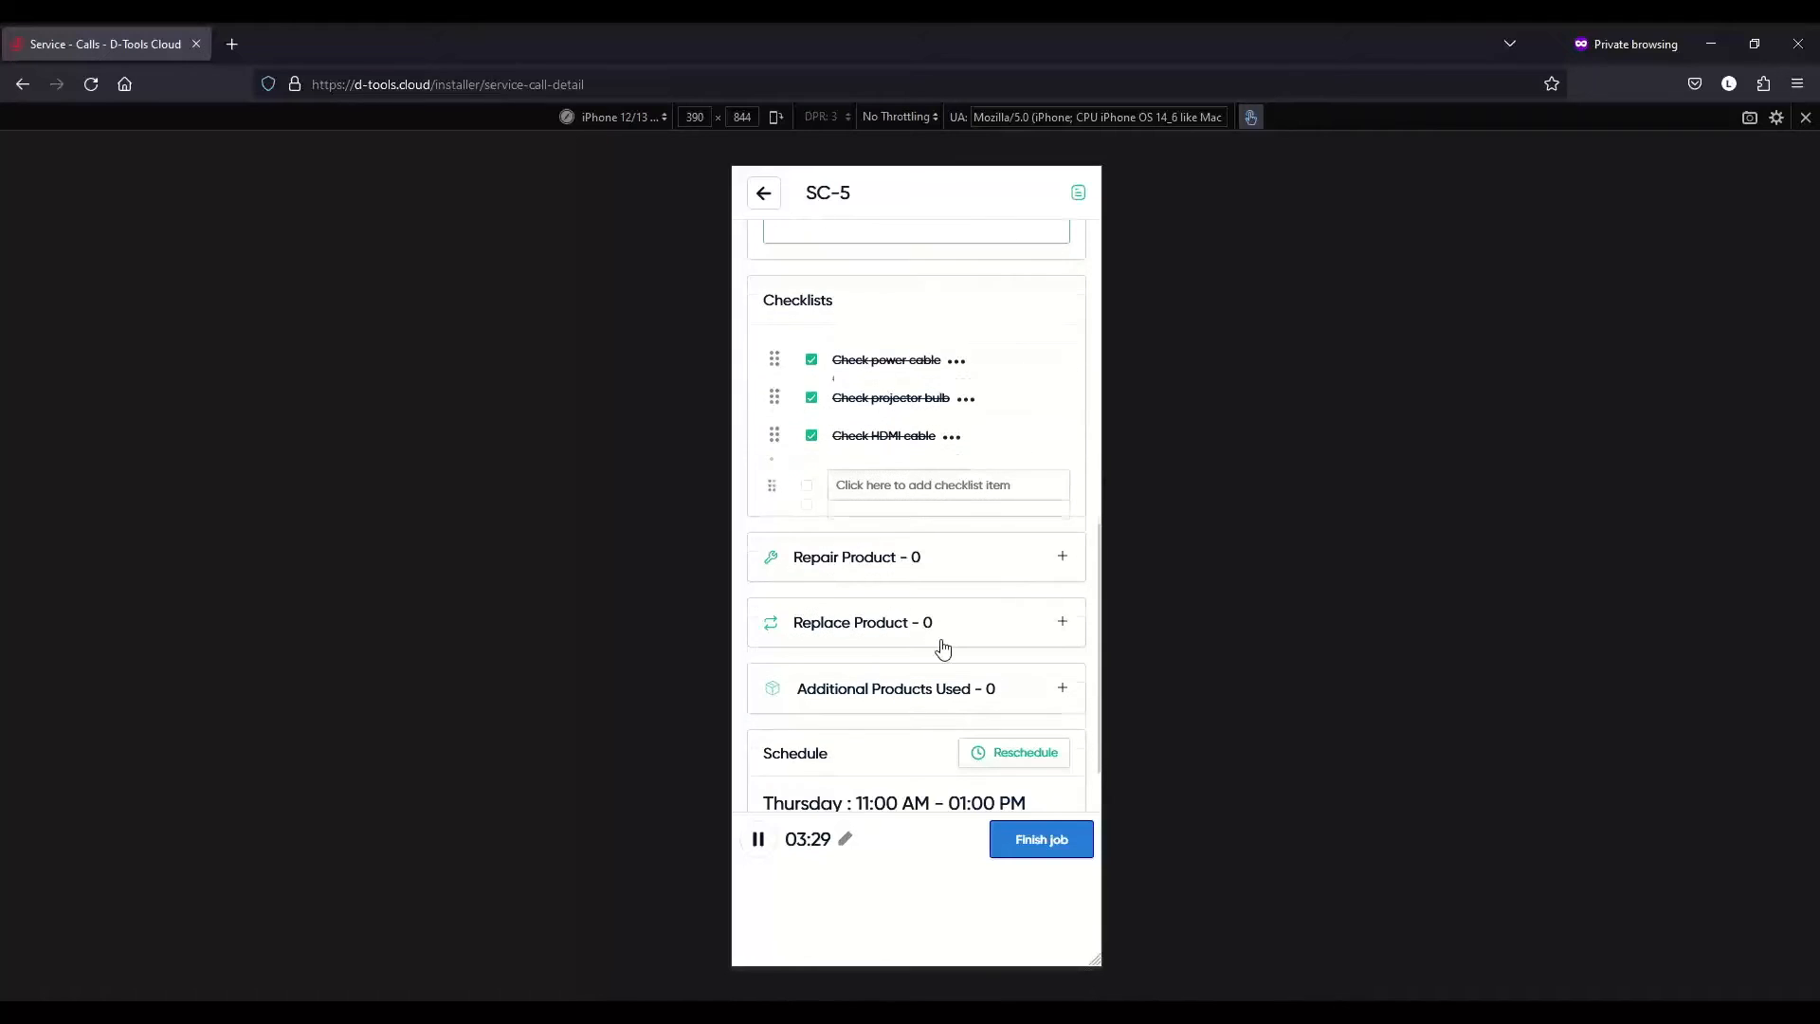
- Start a new repair product entry with Sony chosen as the brand
{"action": "left_click", "coordinate": [1062, 559]}
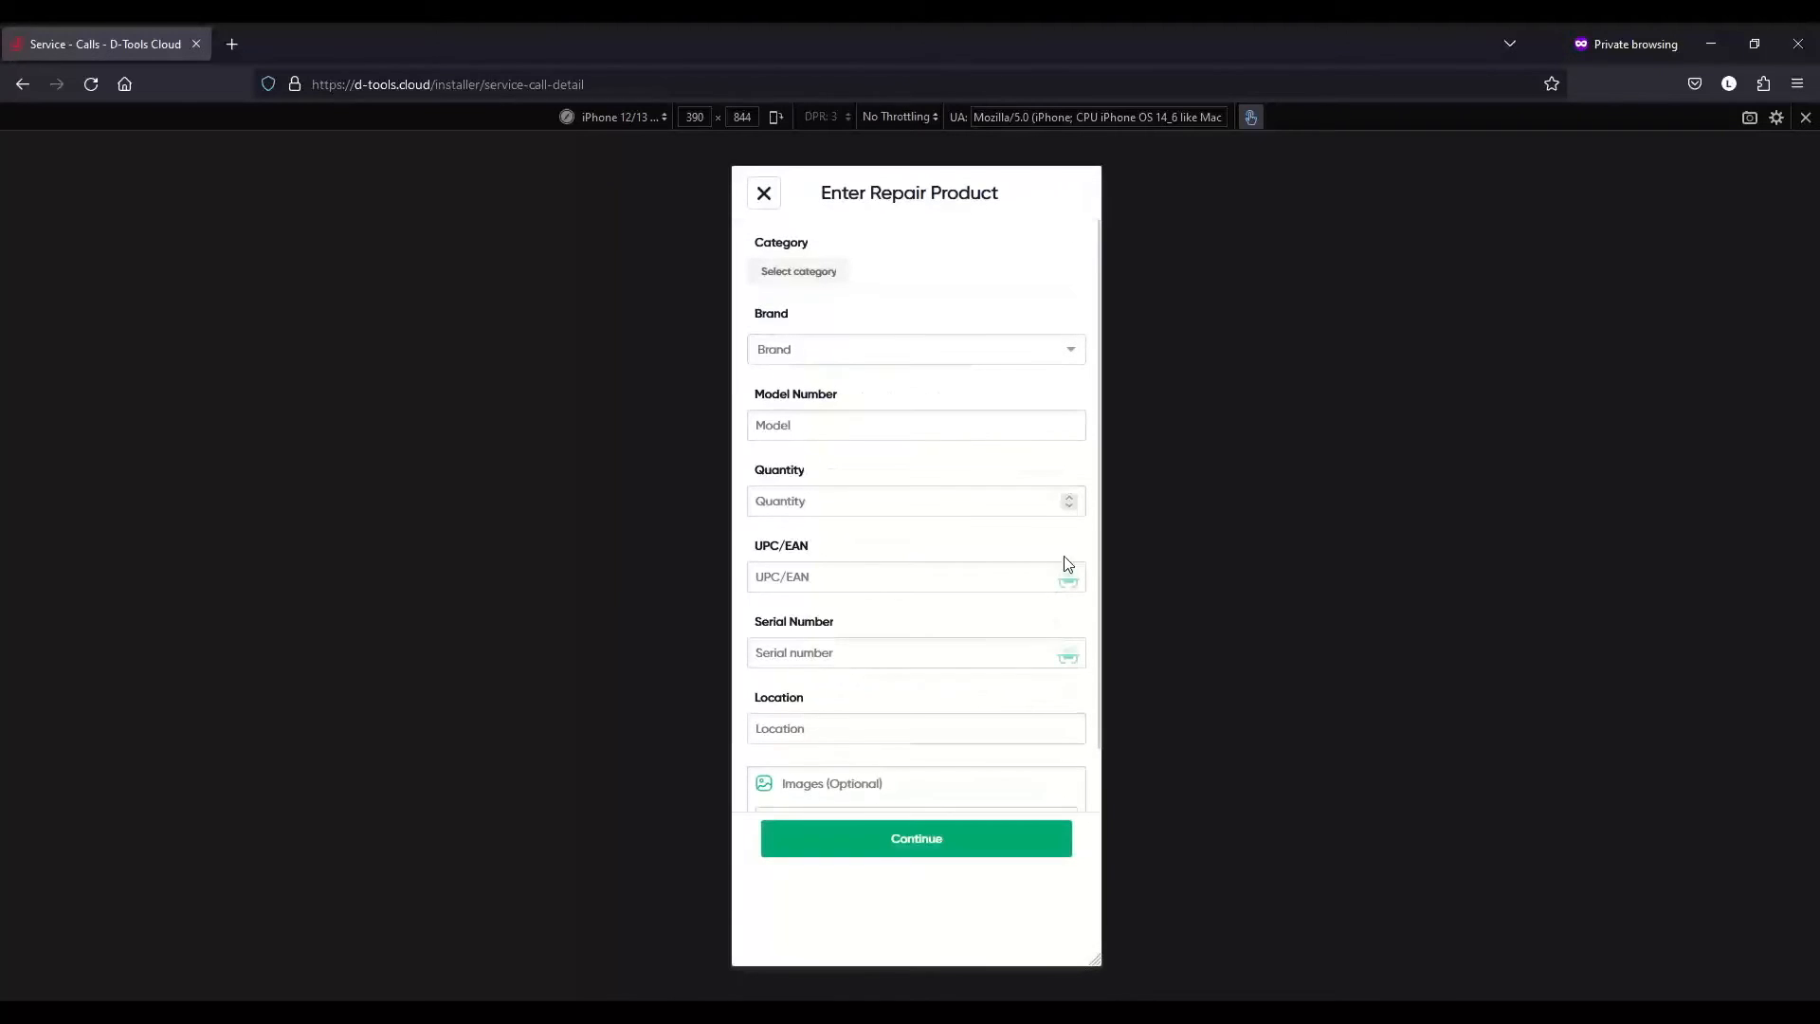
{"action": "left_click", "coordinate": [857, 361]}
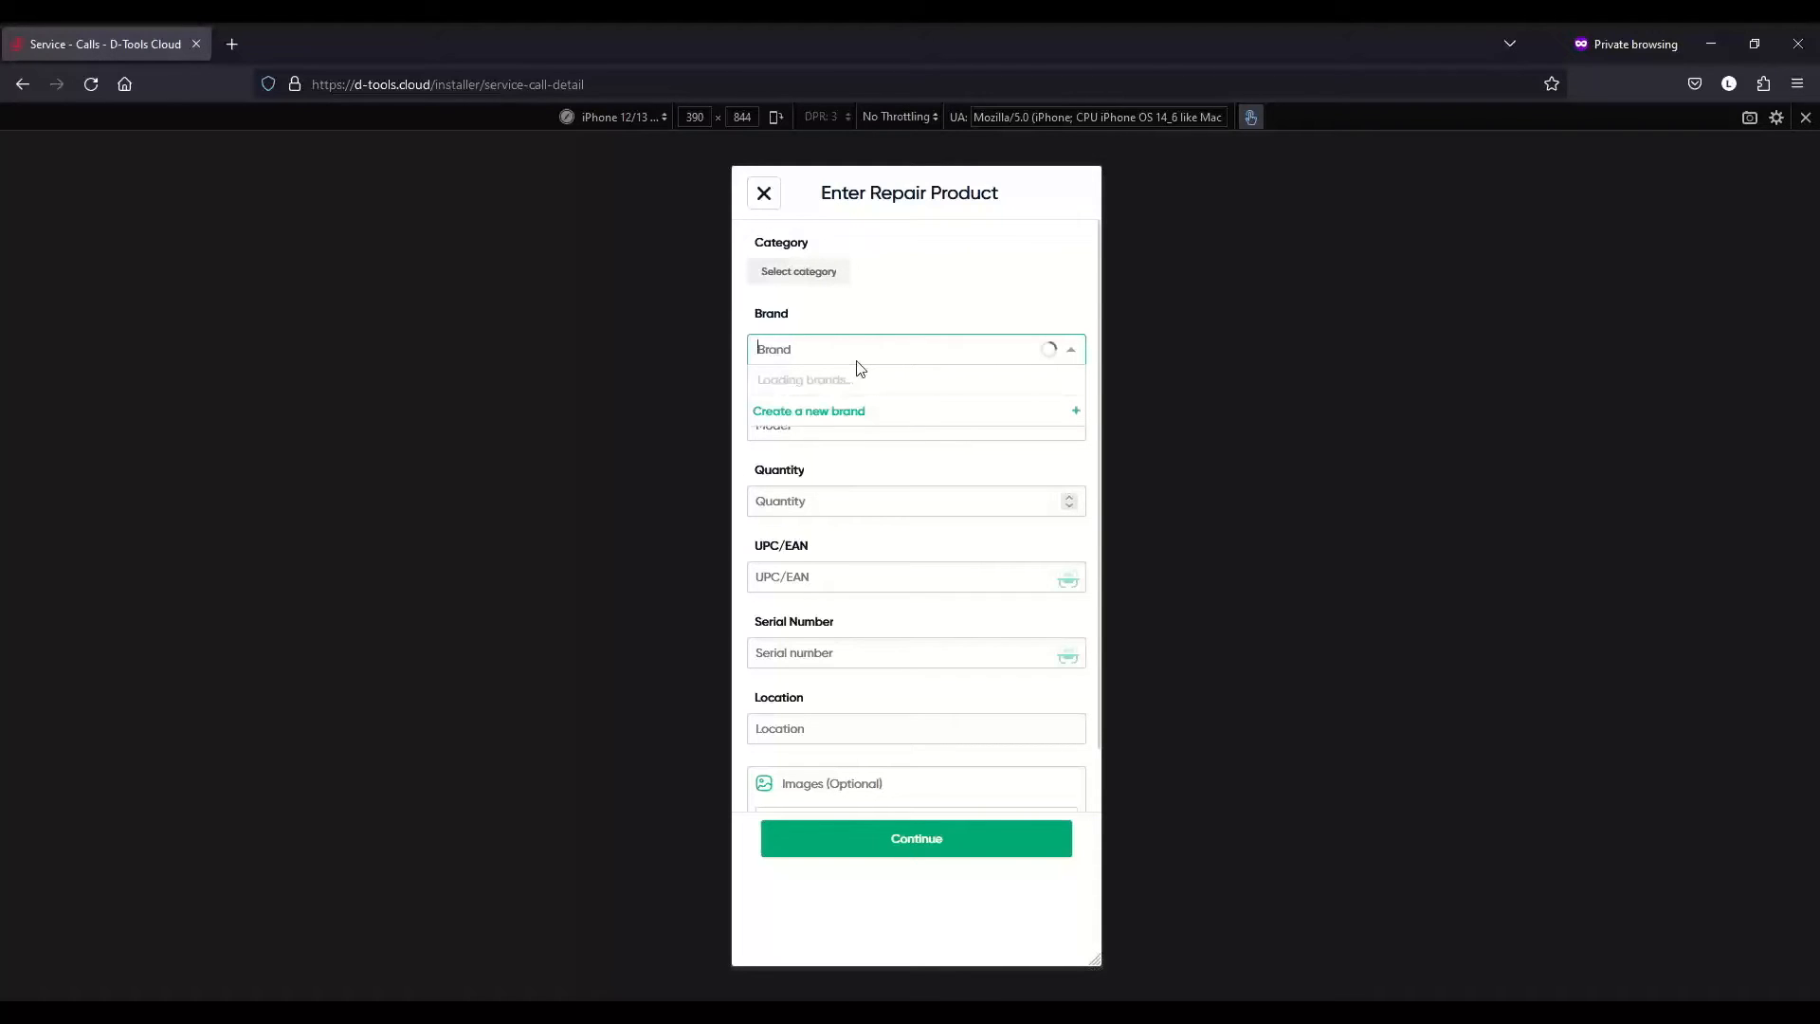
{"action": "type", "text": "sony"}
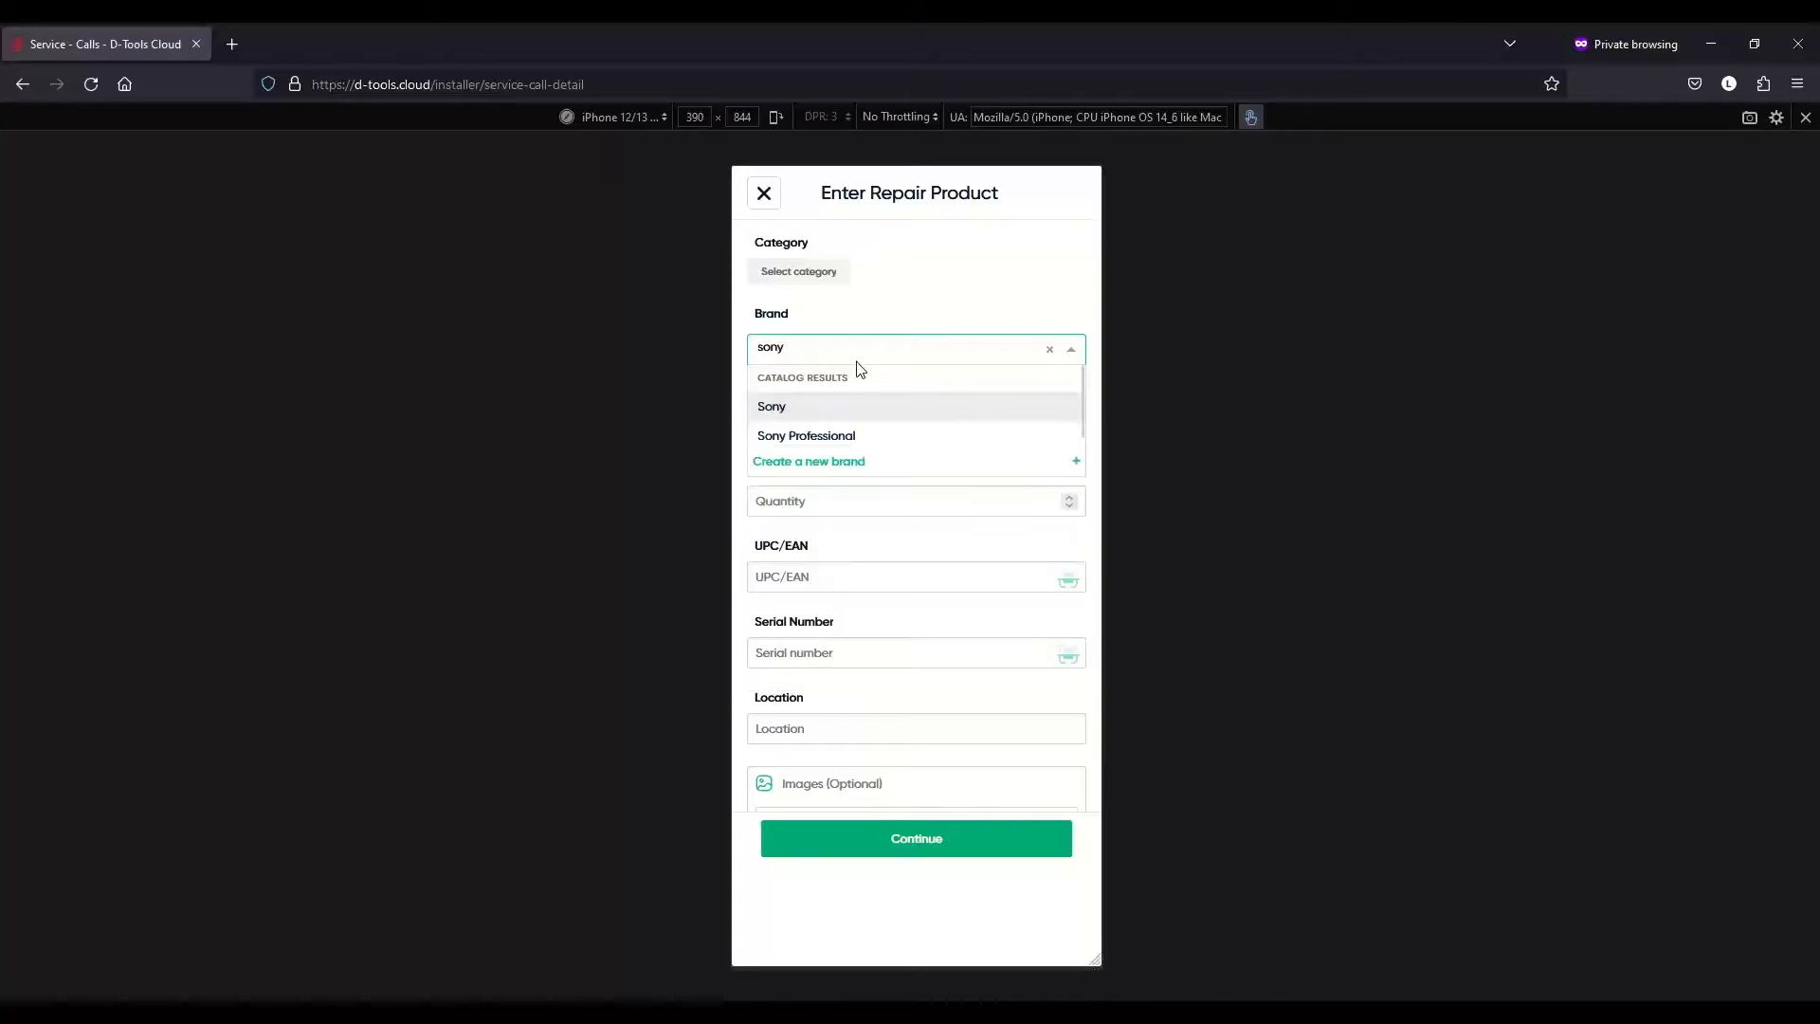
{"action": "left_click", "coordinate": [862, 404]}
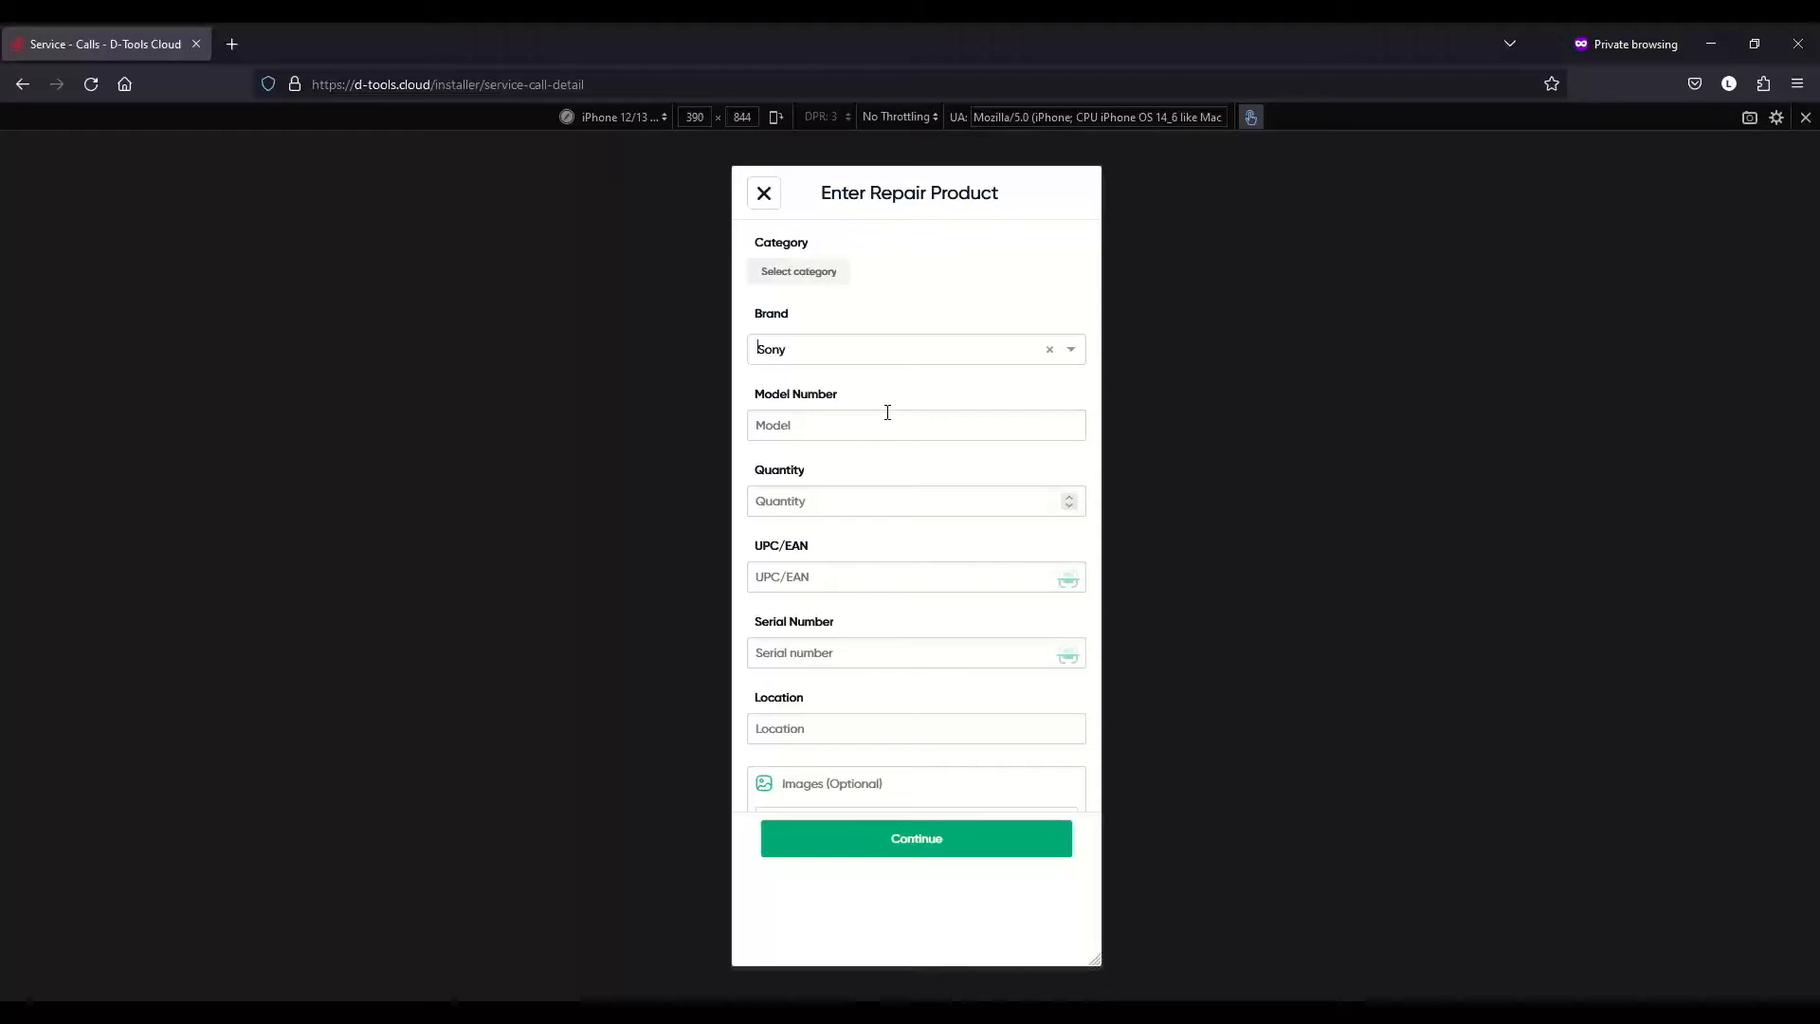
- Search My Catalog for Sony products, first with model 'Vp', then with the model cleared
{"action": "left_click", "coordinate": [880, 443]}
{"action": "type", "text": "Vp"}
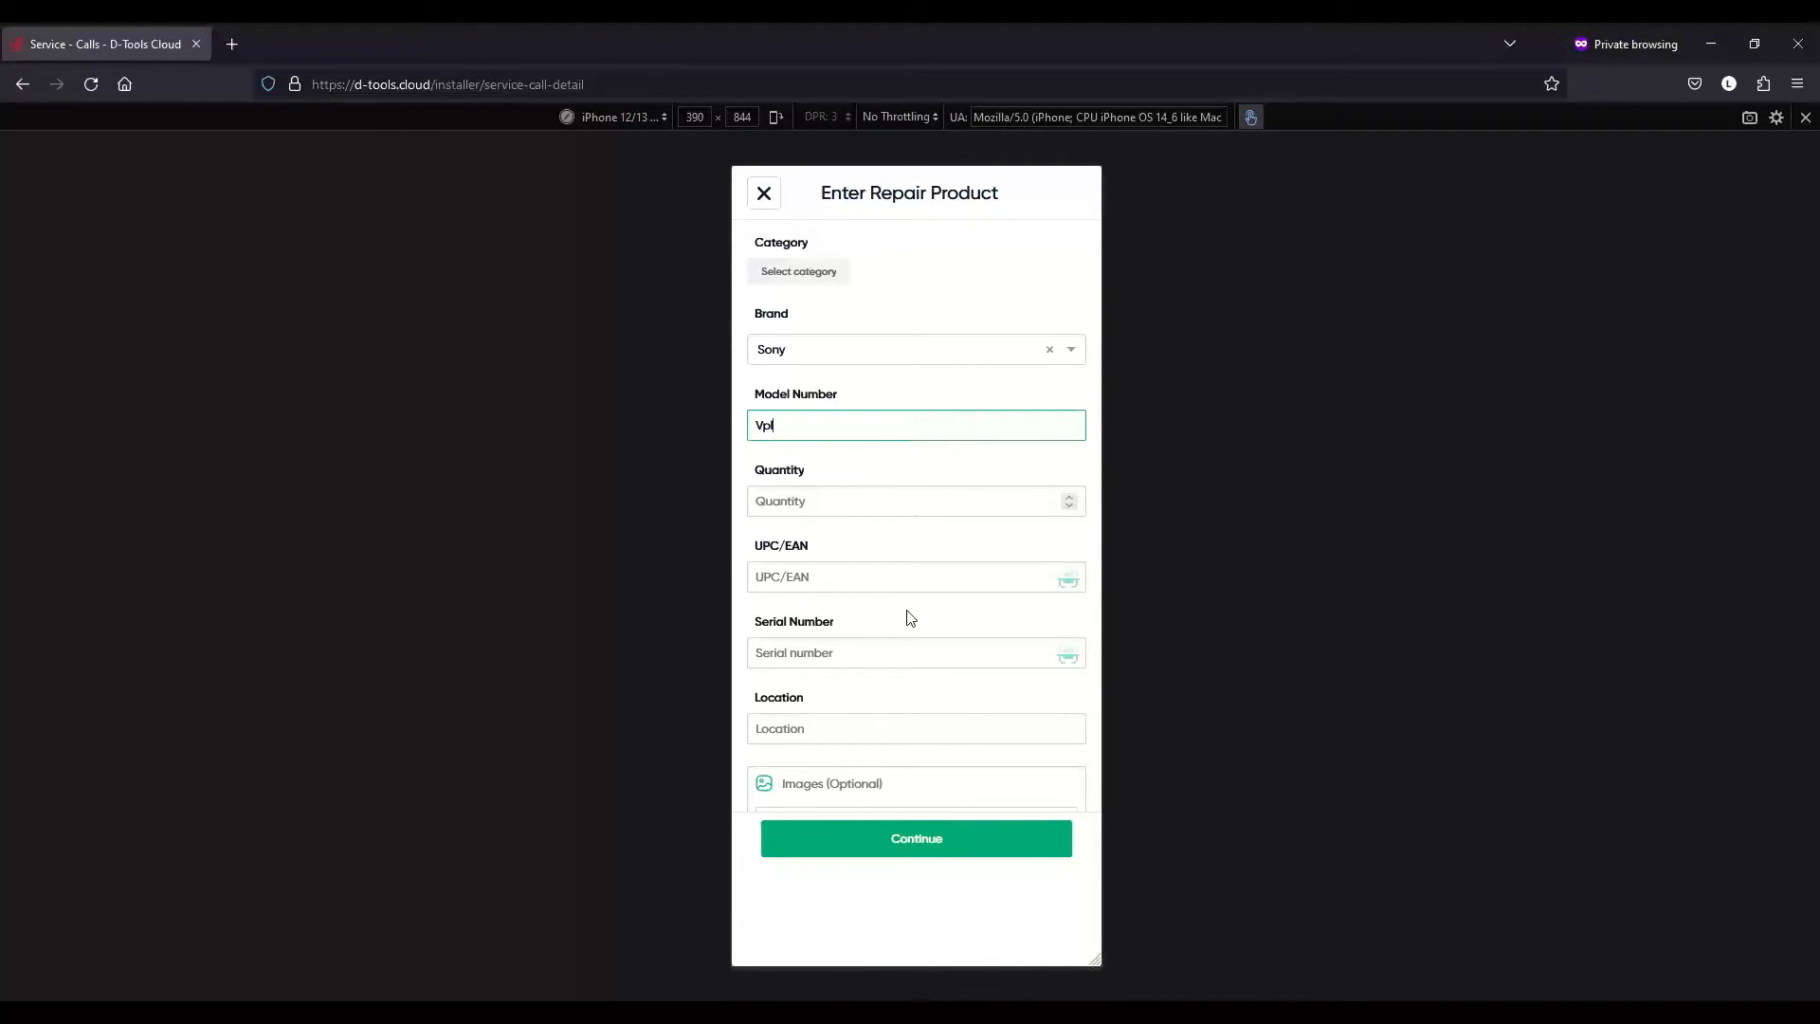
{"action": "left_click", "coordinate": [963, 834]}
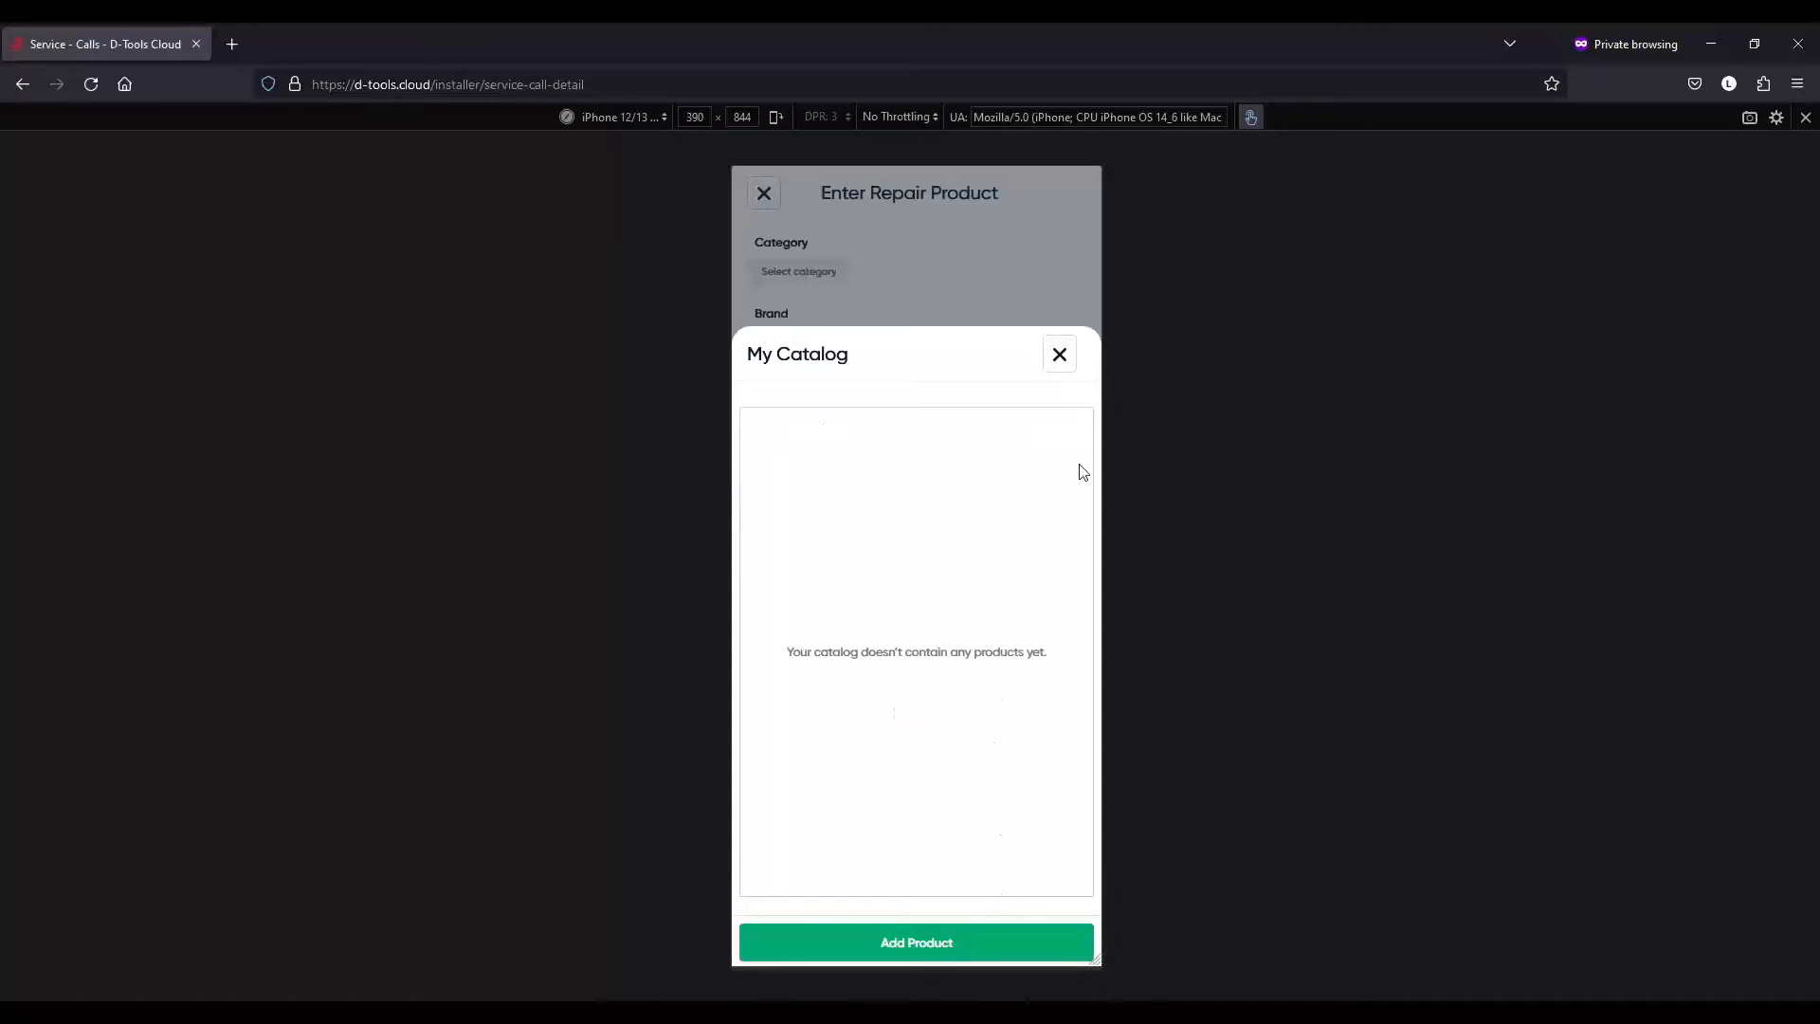
{"action": "left_click", "coordinate": [1059, 353]}
{"action": "double_click", "coordinate": [815, 425]}
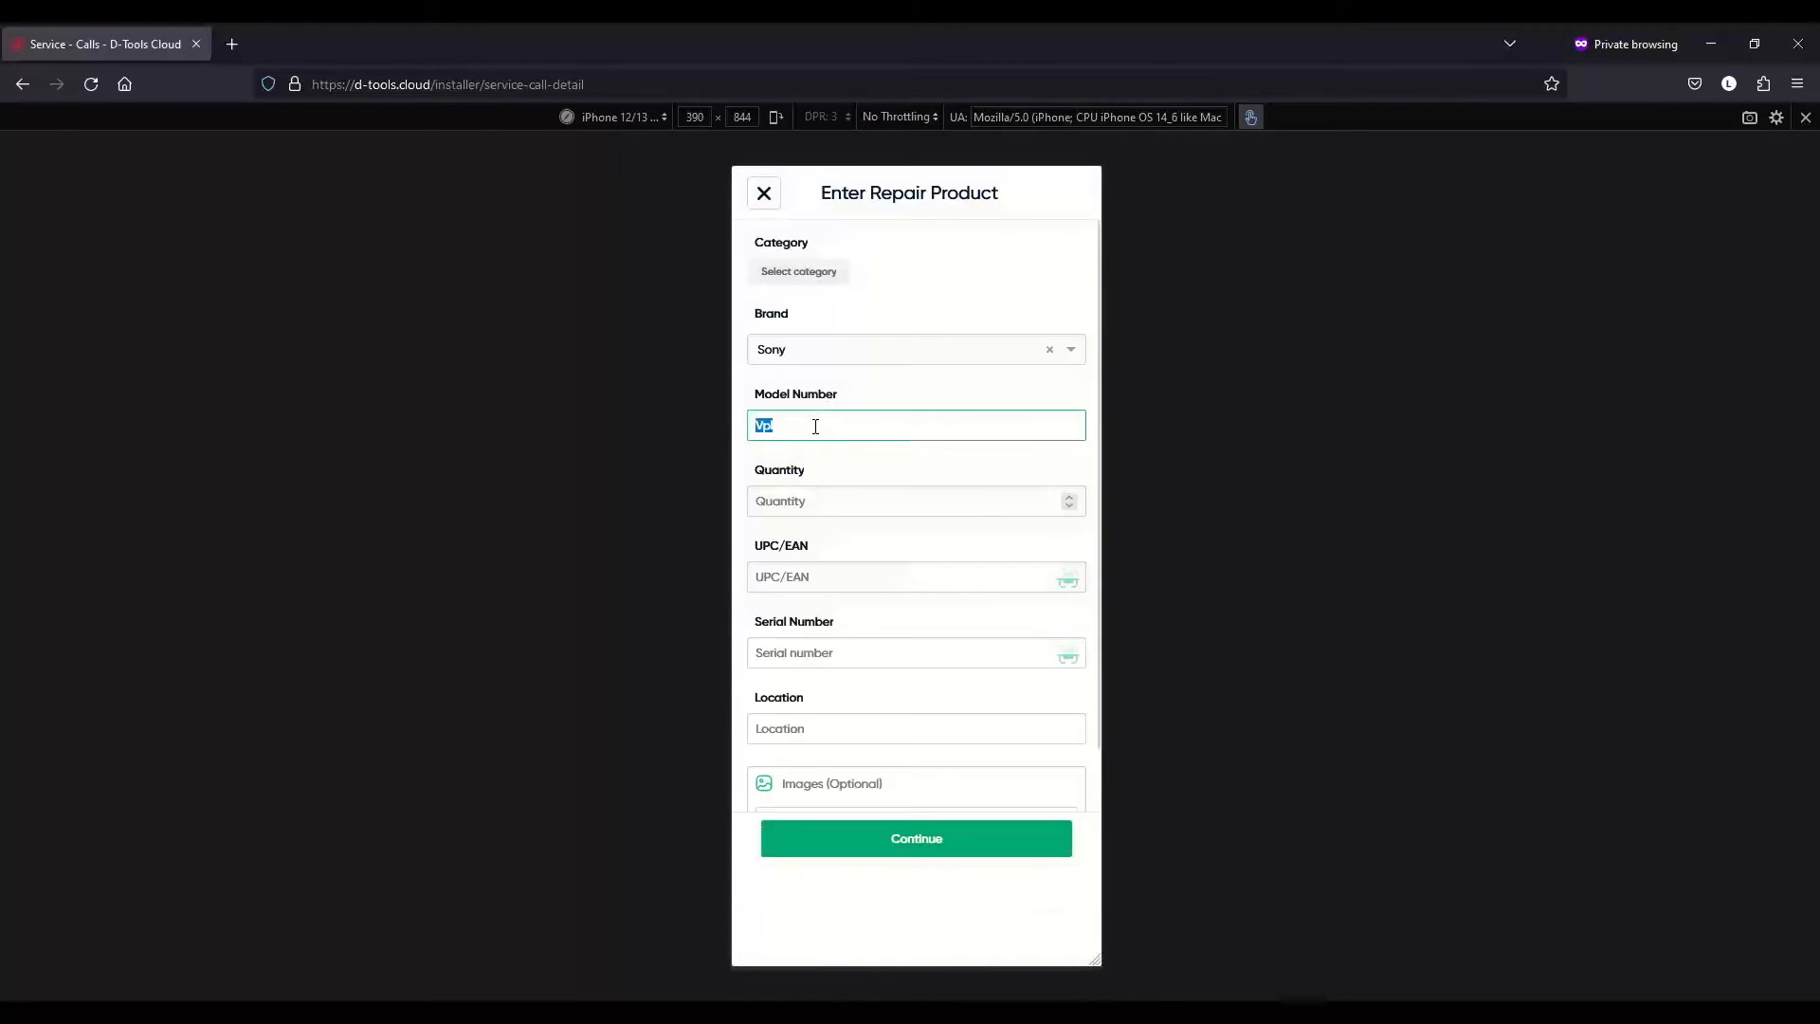
{"action": "key", "text": "BackSpace"}
{"action": "left_click", "coordinate": [967, 839]}
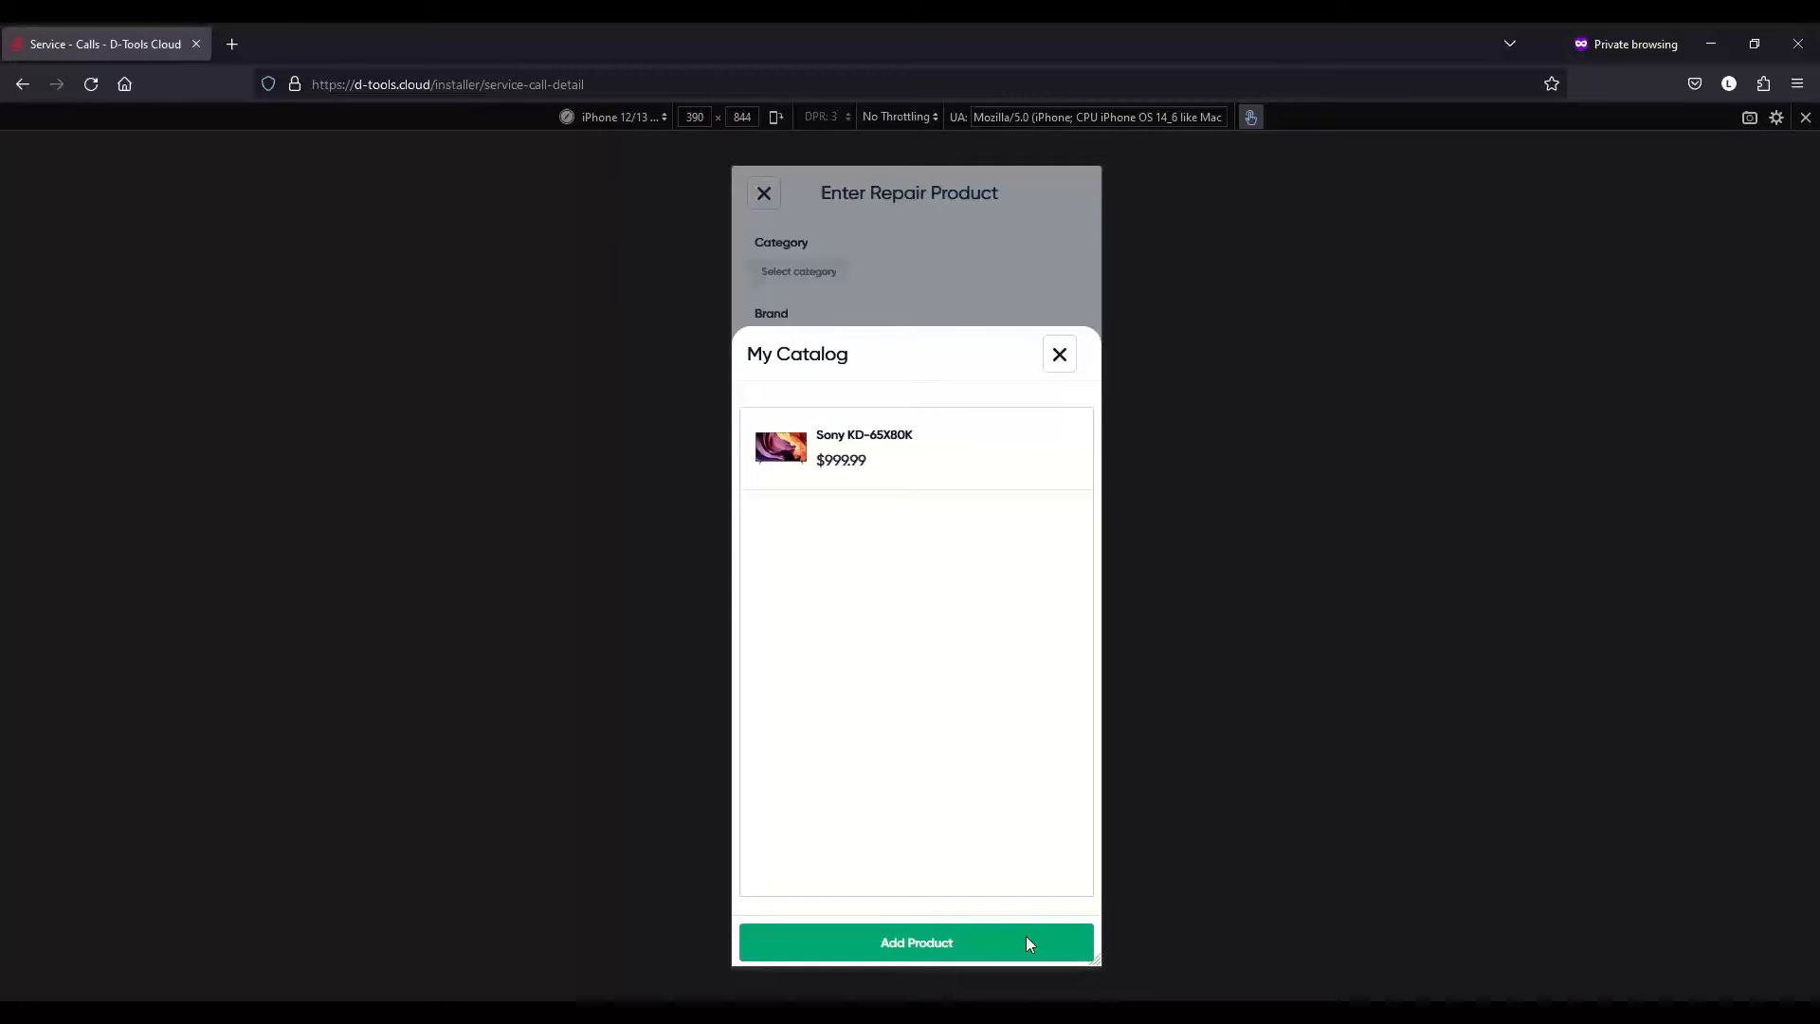
{"action": "left_click", "coordinate": [1059, 354]}
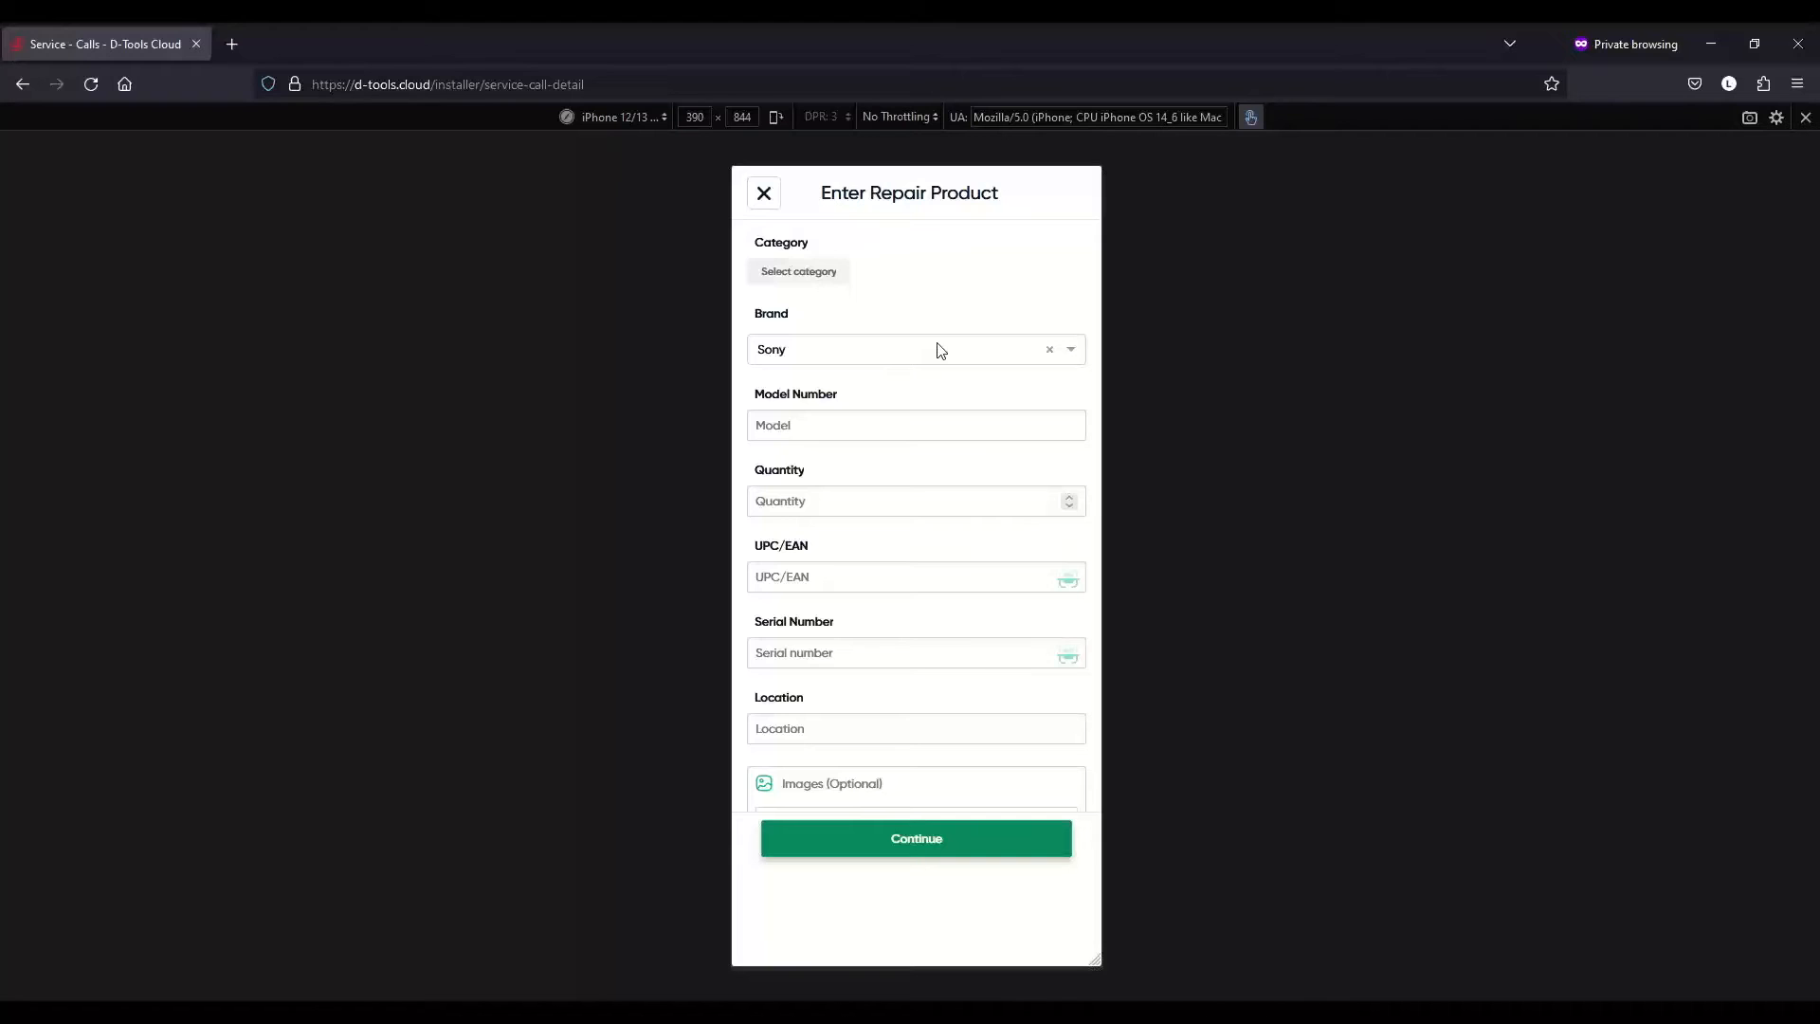
- Clear the Sony brand and set the category to Display Devices > Projectors
{"action": "left_click", "coordinate": [1051, 354]}
{"action": "left_click", "coordinate": [821, 275]}
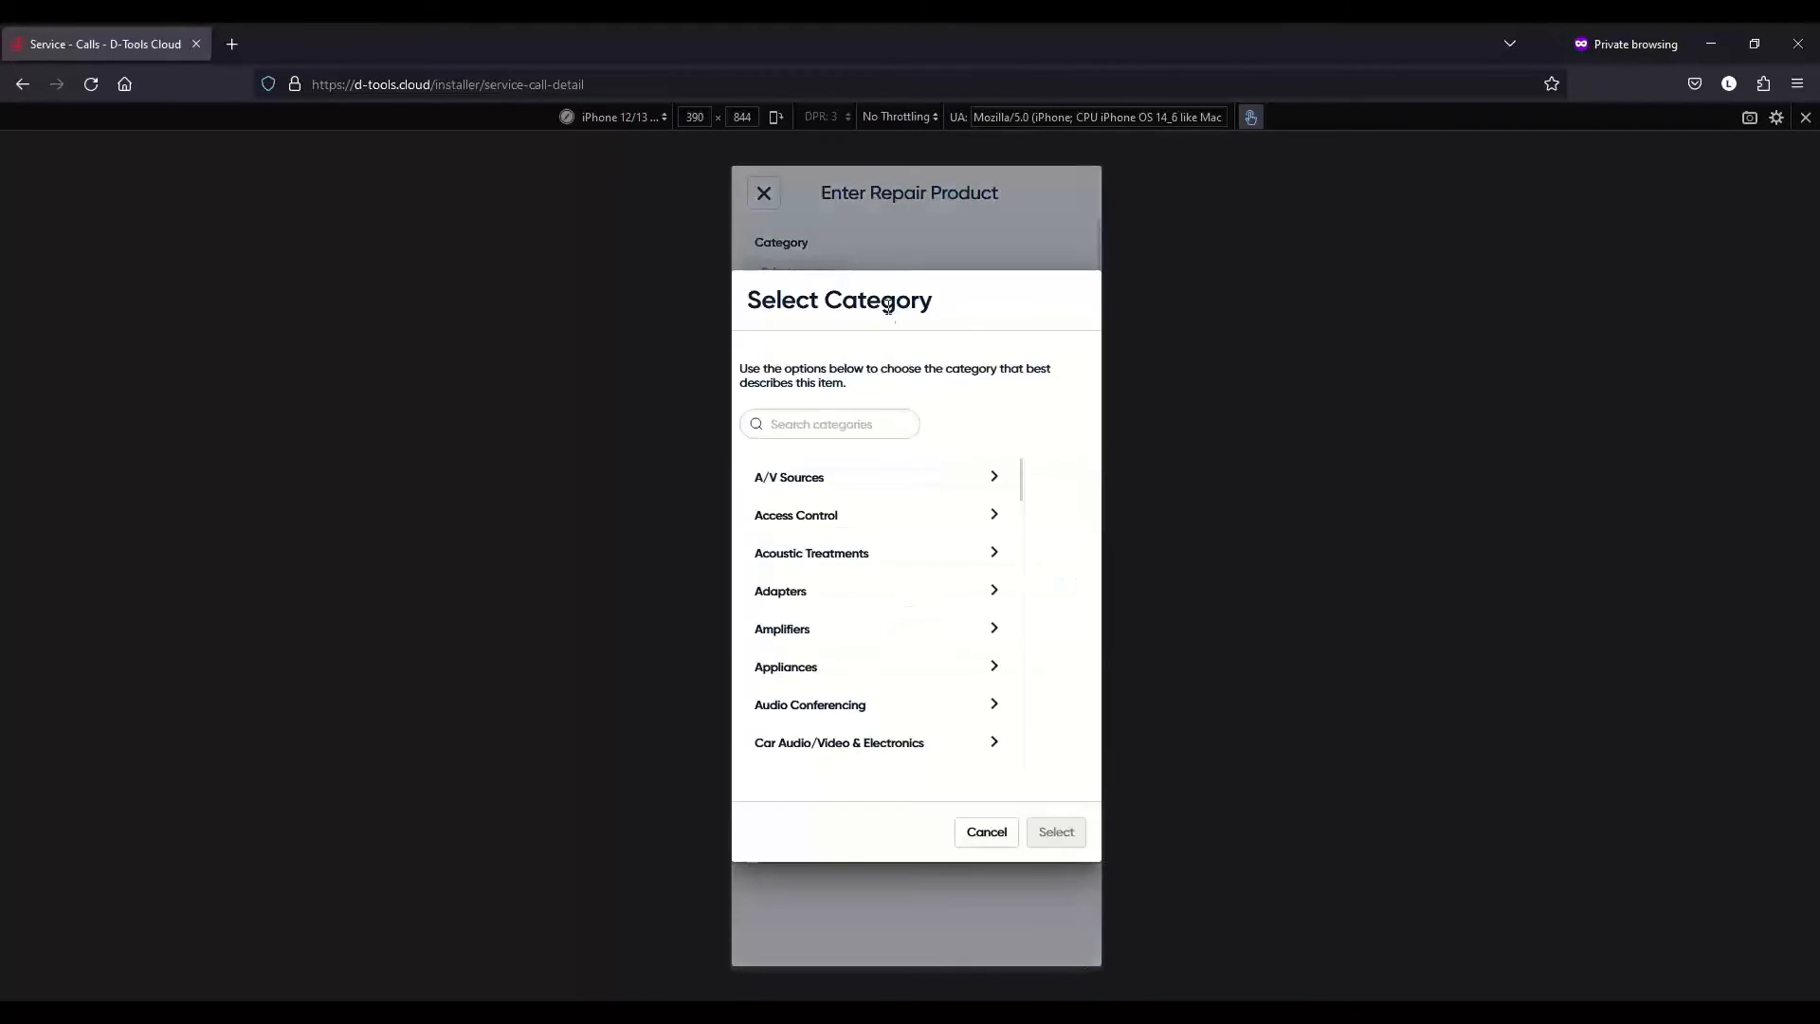
{"action": "scroll", "coordinate": [956, 593], "scroll_direction": "down", "scroll_amount": 1}
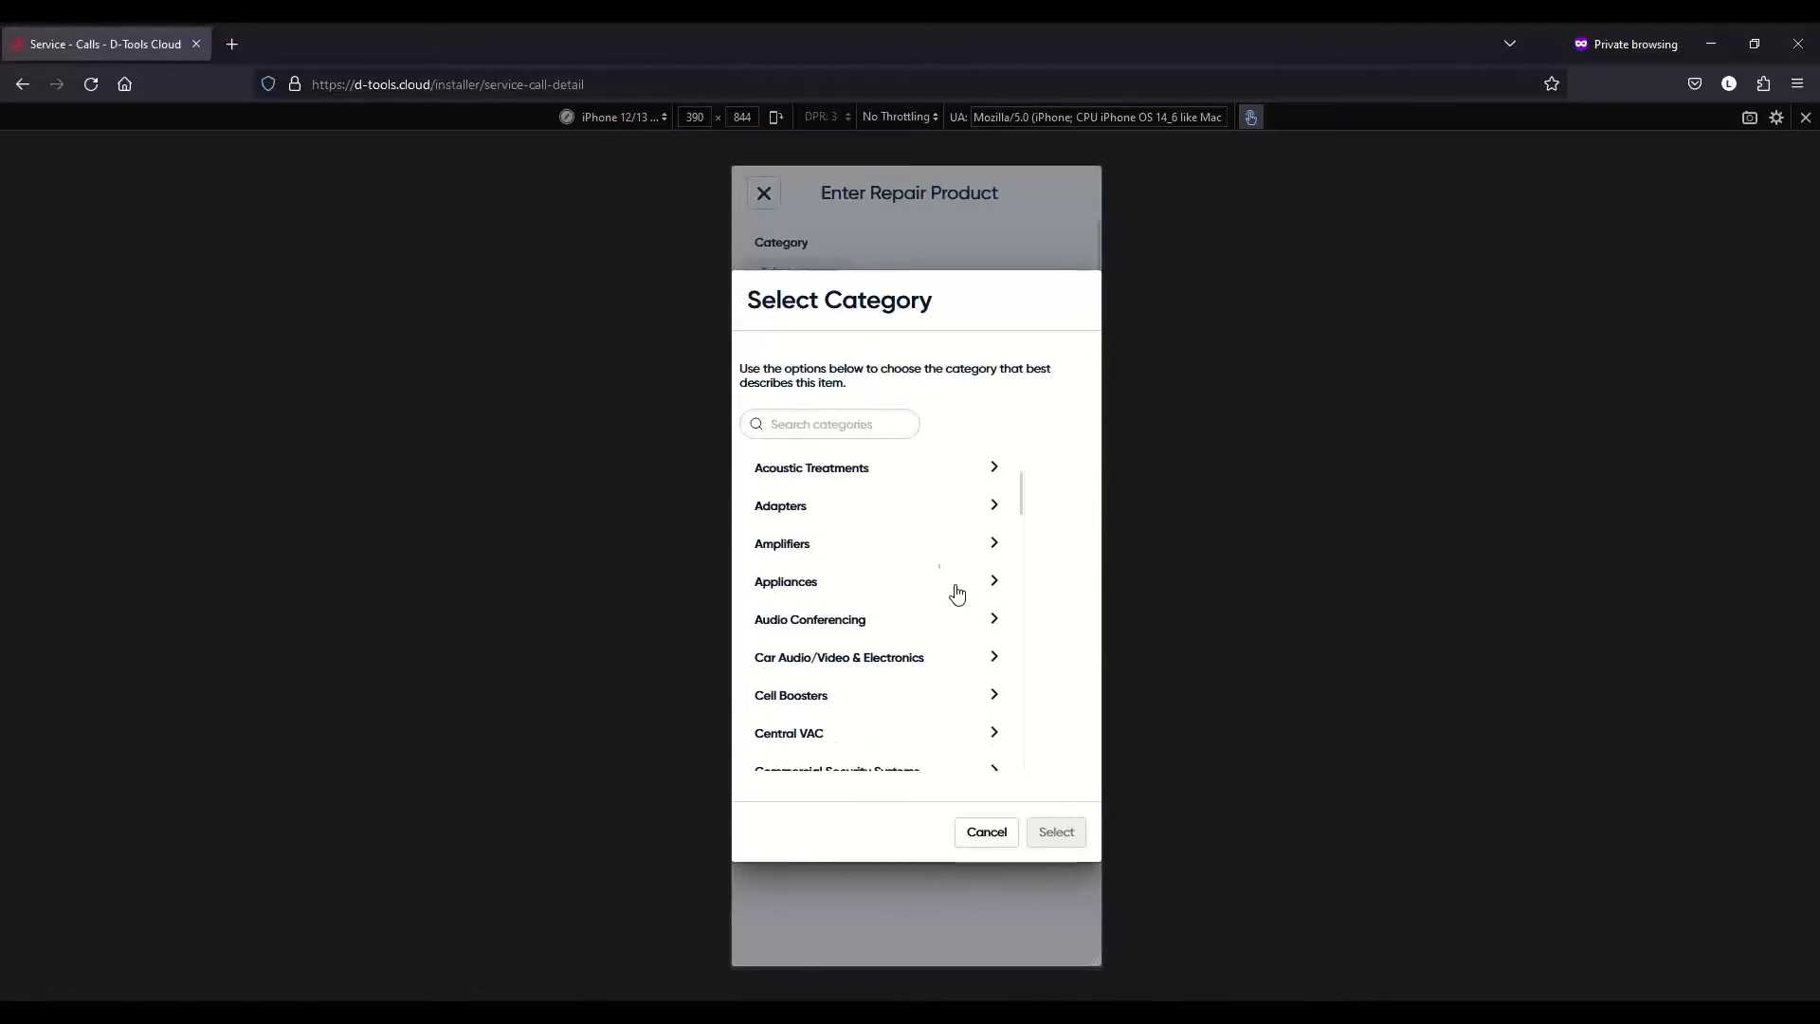
{"action": "left_click", "coordinate": [870, 431]}
{"action": "type", "text": "projector"}
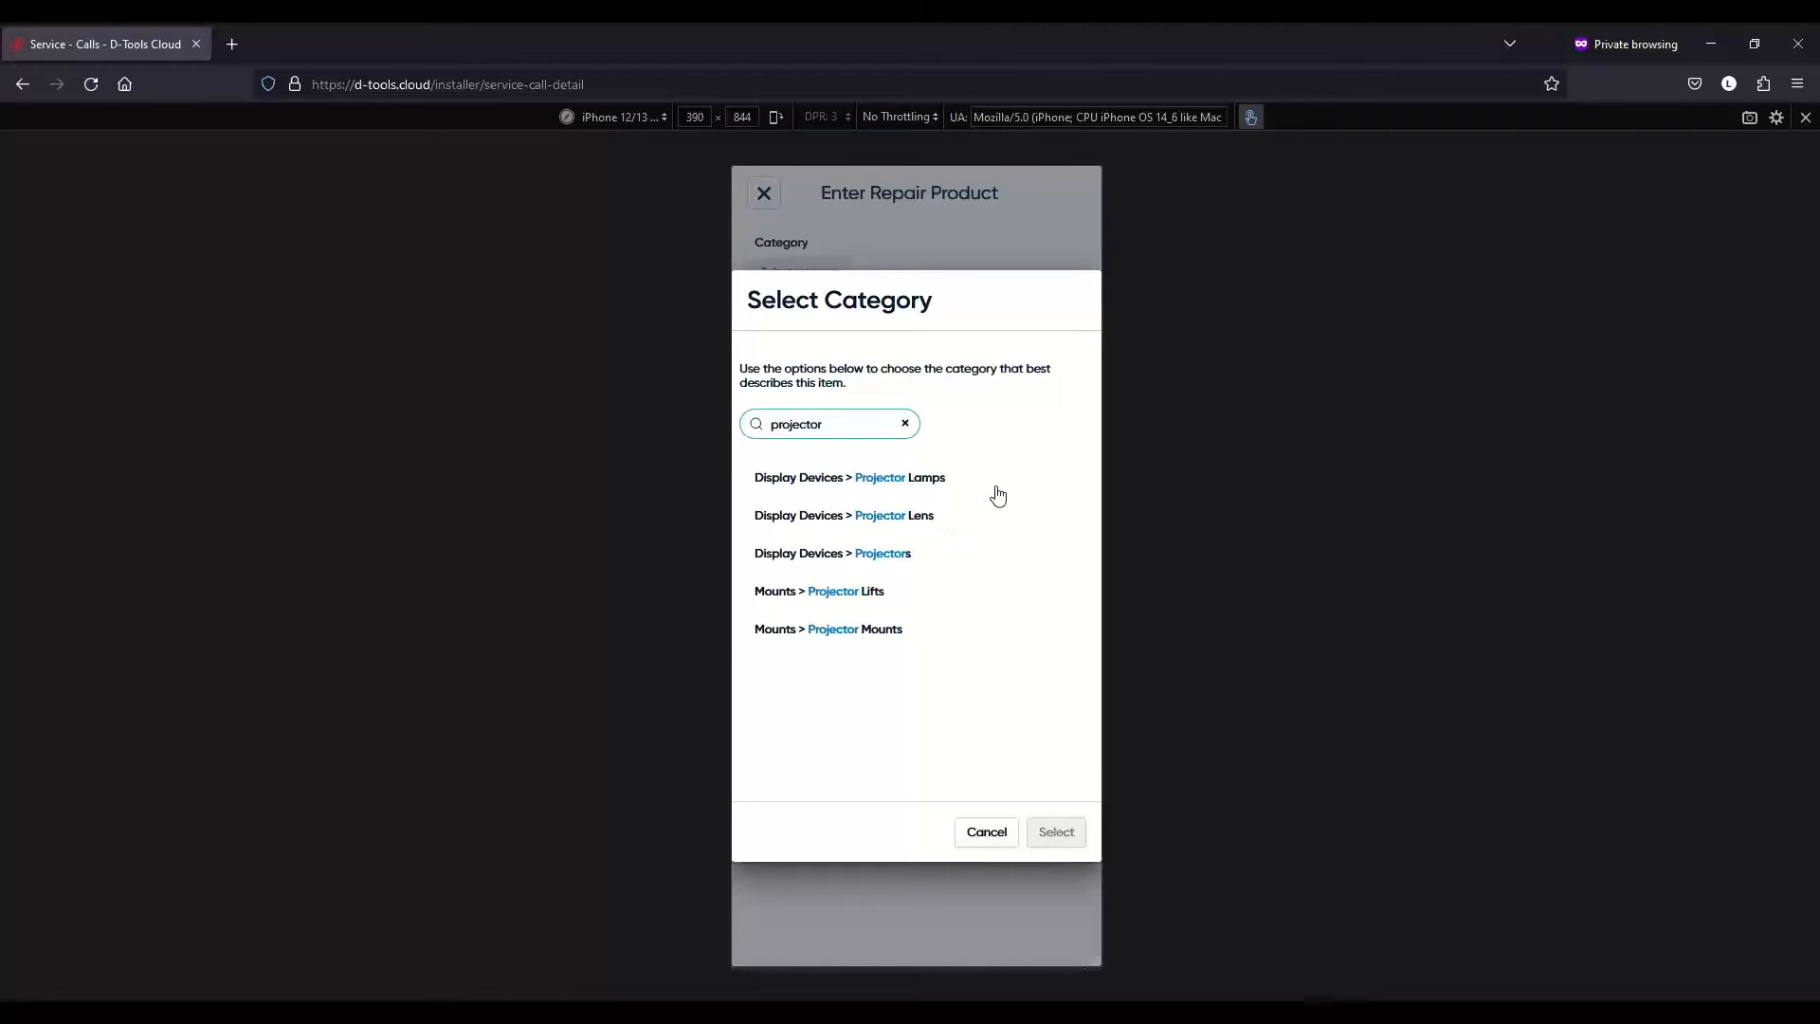
{"action": "left_click", "coordinate": [958, 555]}
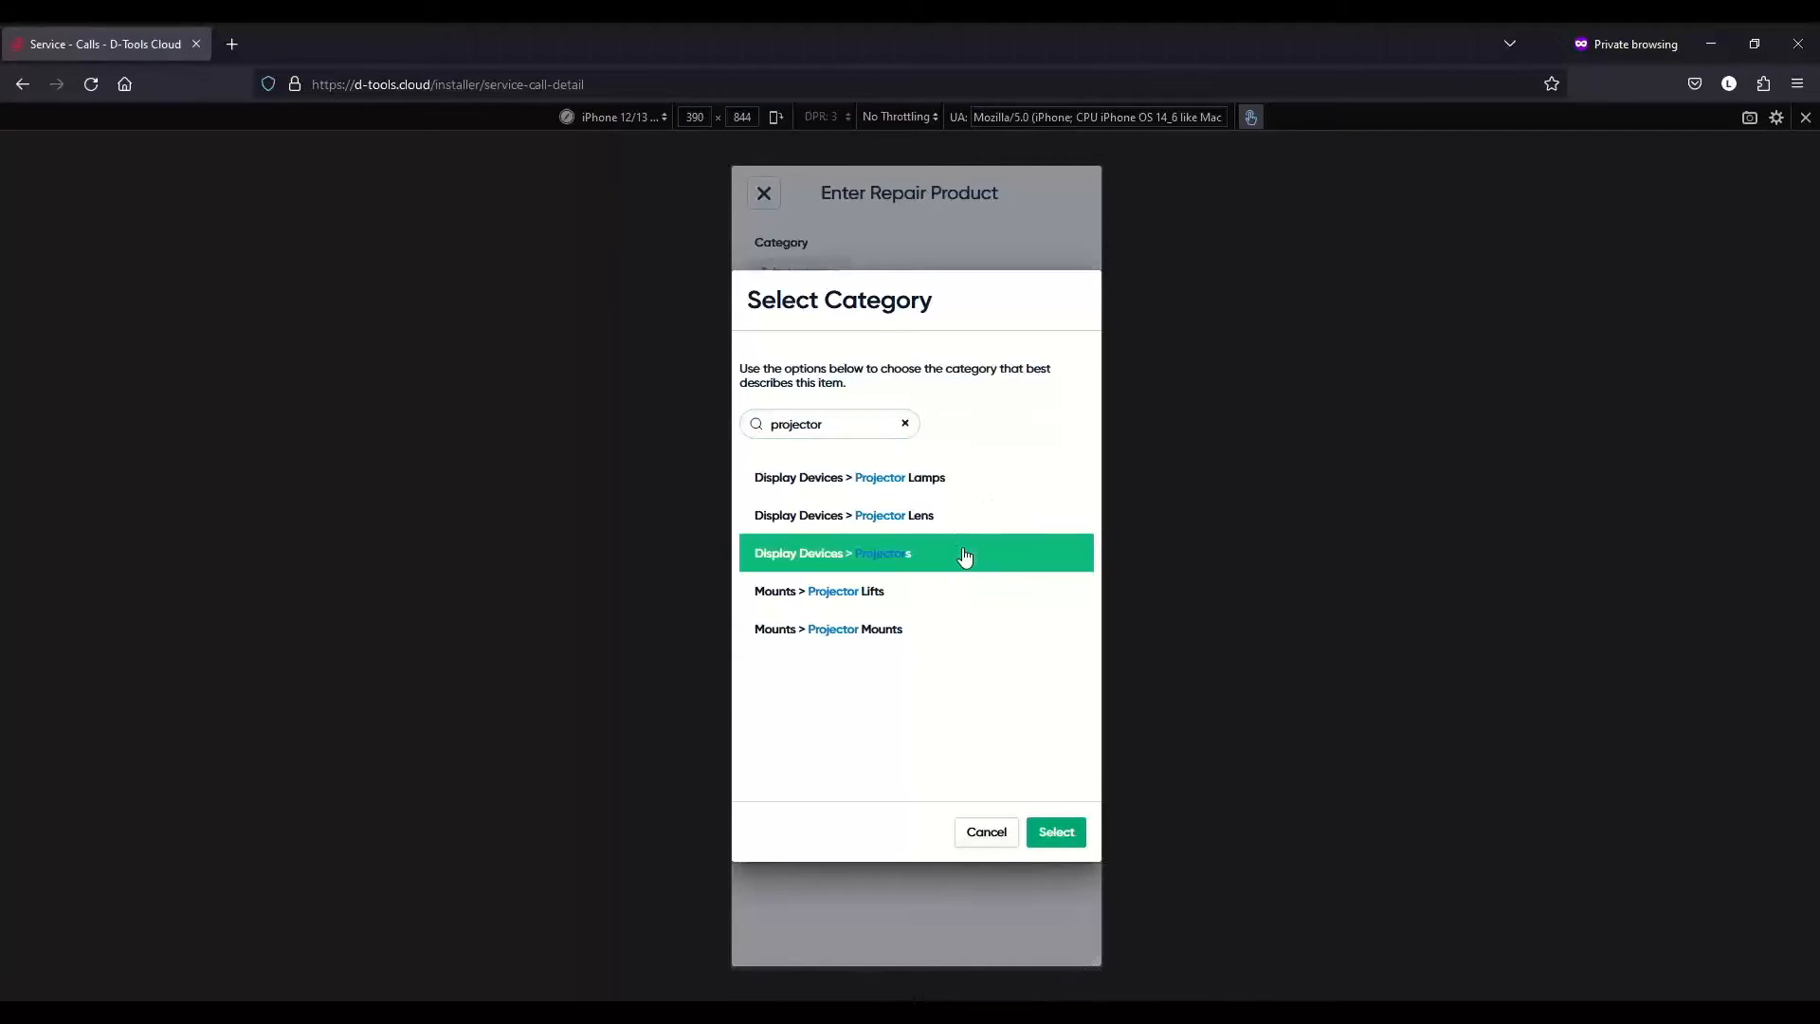
{"action": "left_click", "coordinate": [1060, 834]}
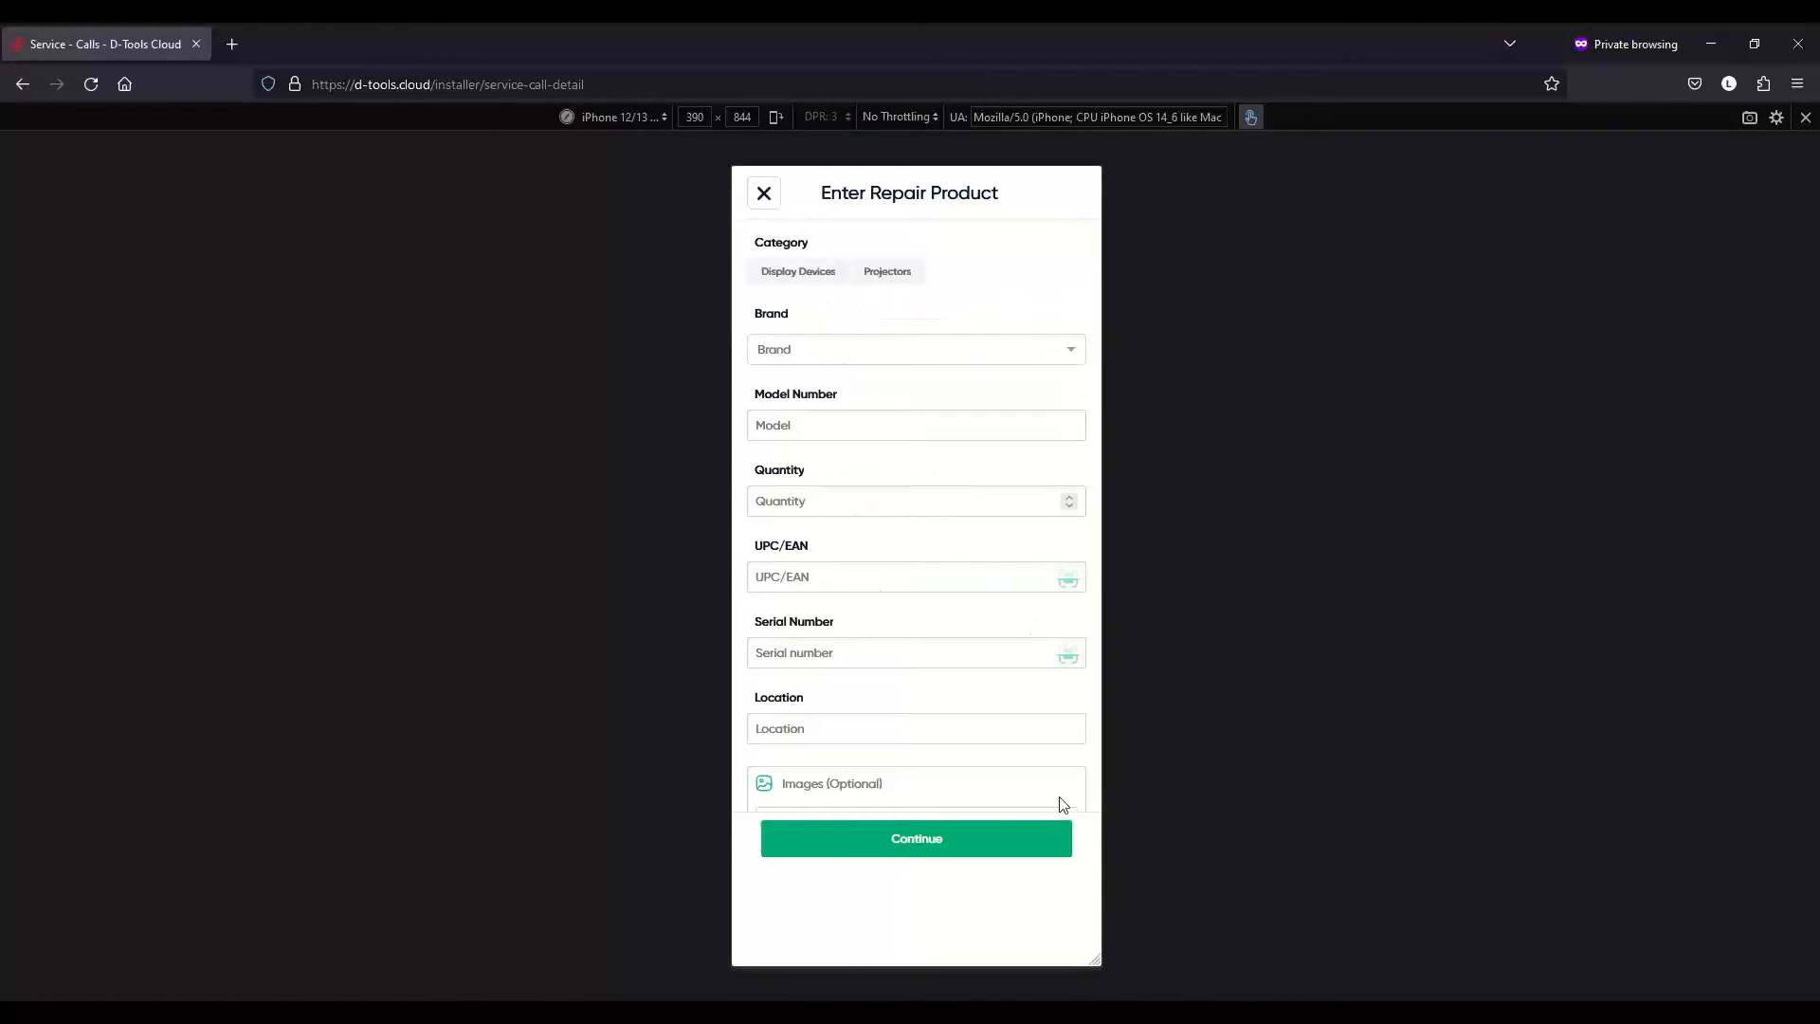
- Add the Sony Professional VPL-FHZ85/B projector from My Catalog as the repair product
{"action": "left_click", "coordinate": [984, 840]}
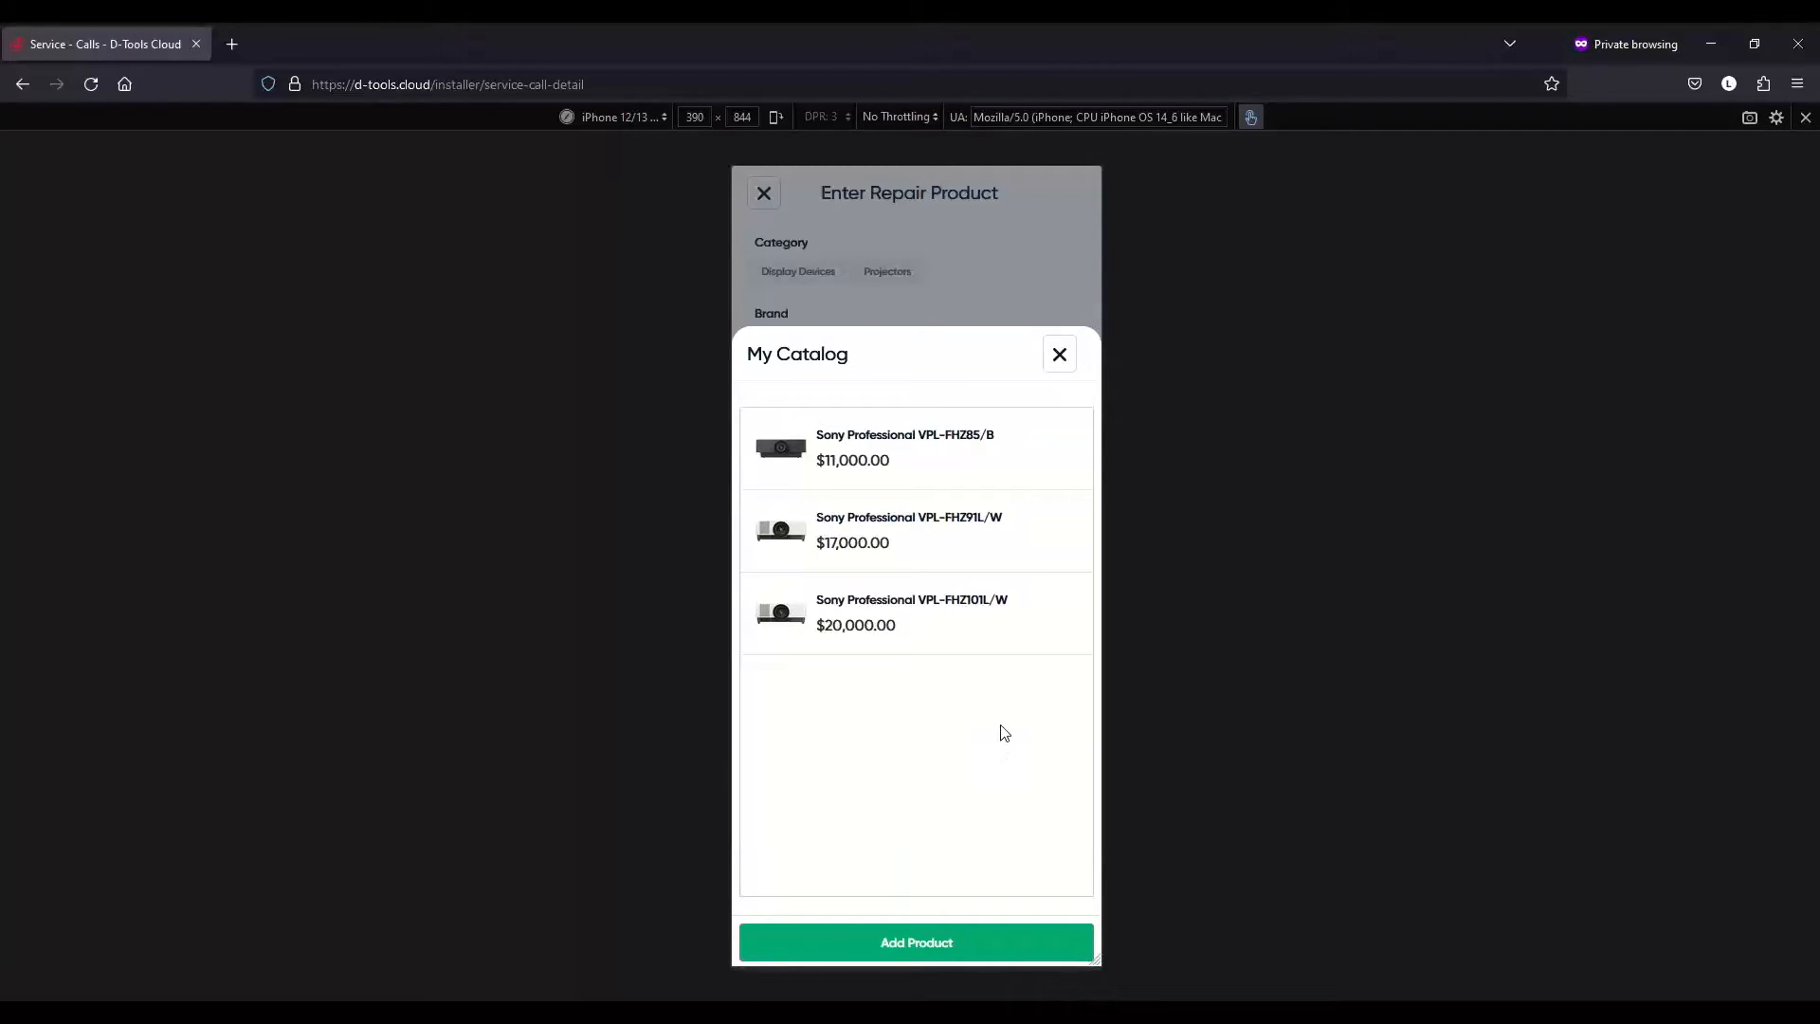
{"action": "left_click", "coordinate": [1019, 460]}
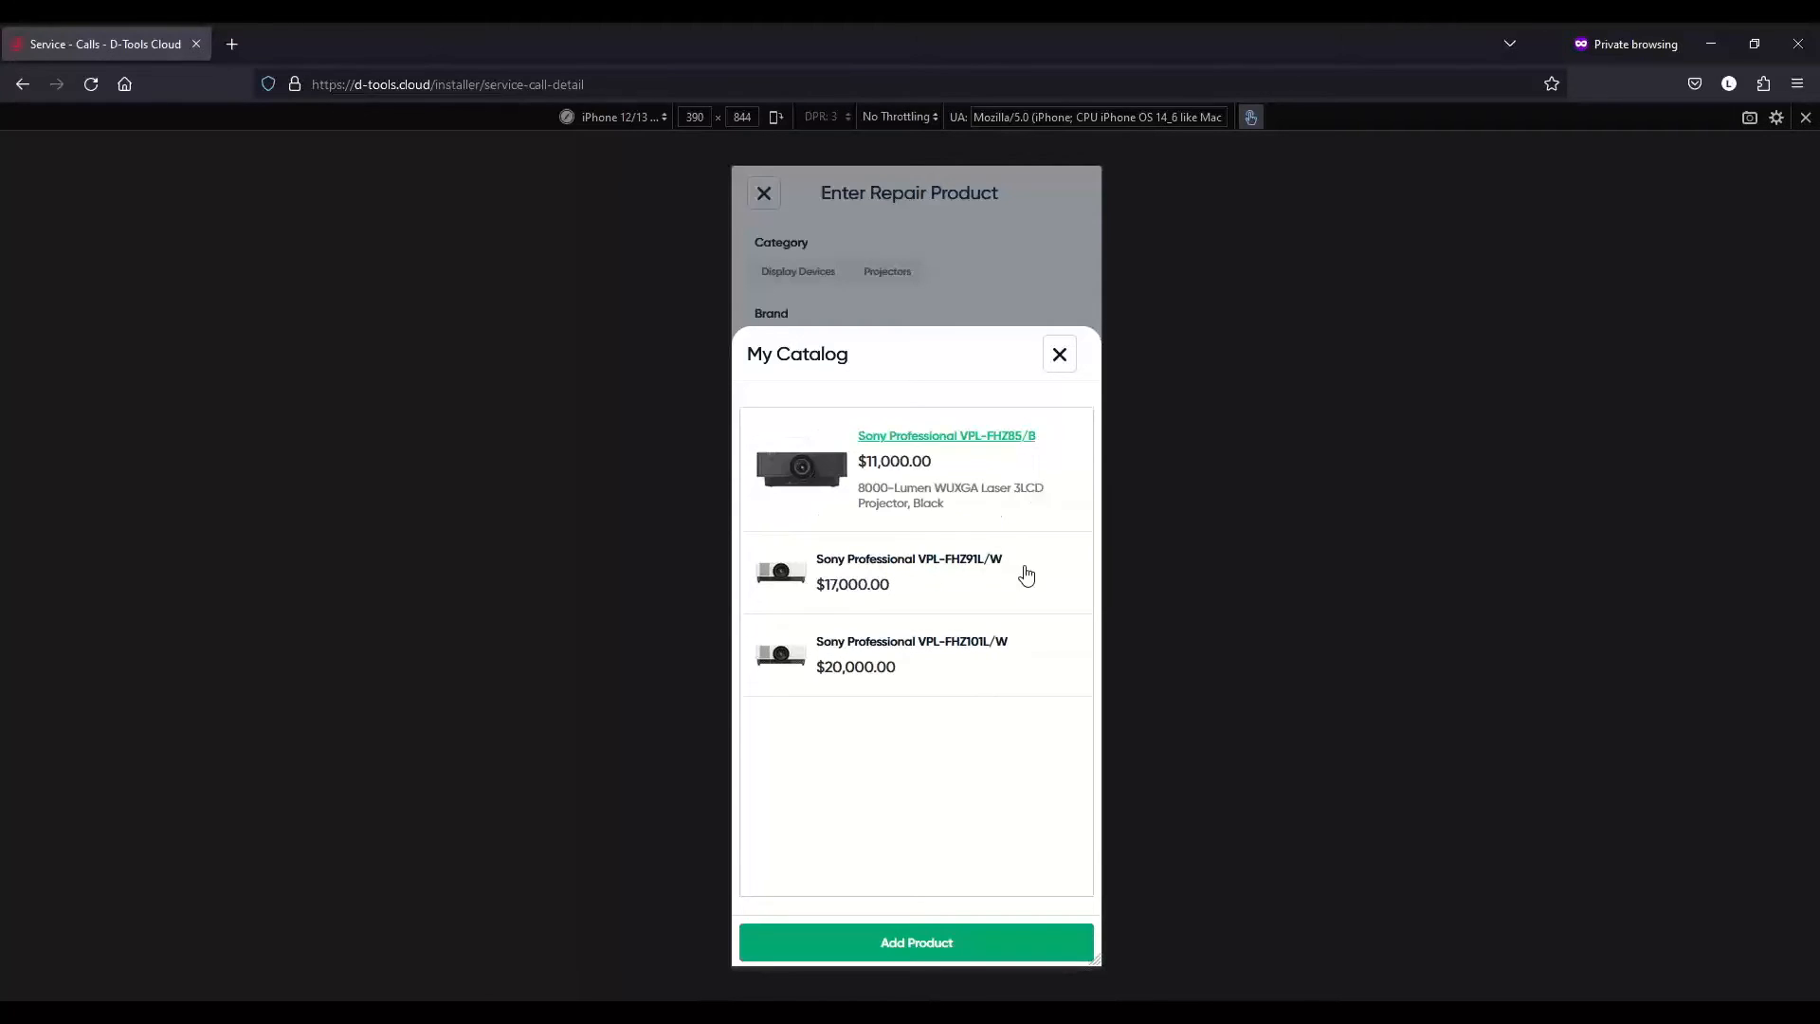
{"action": "left_click", "coordinate": [1032, 944]}
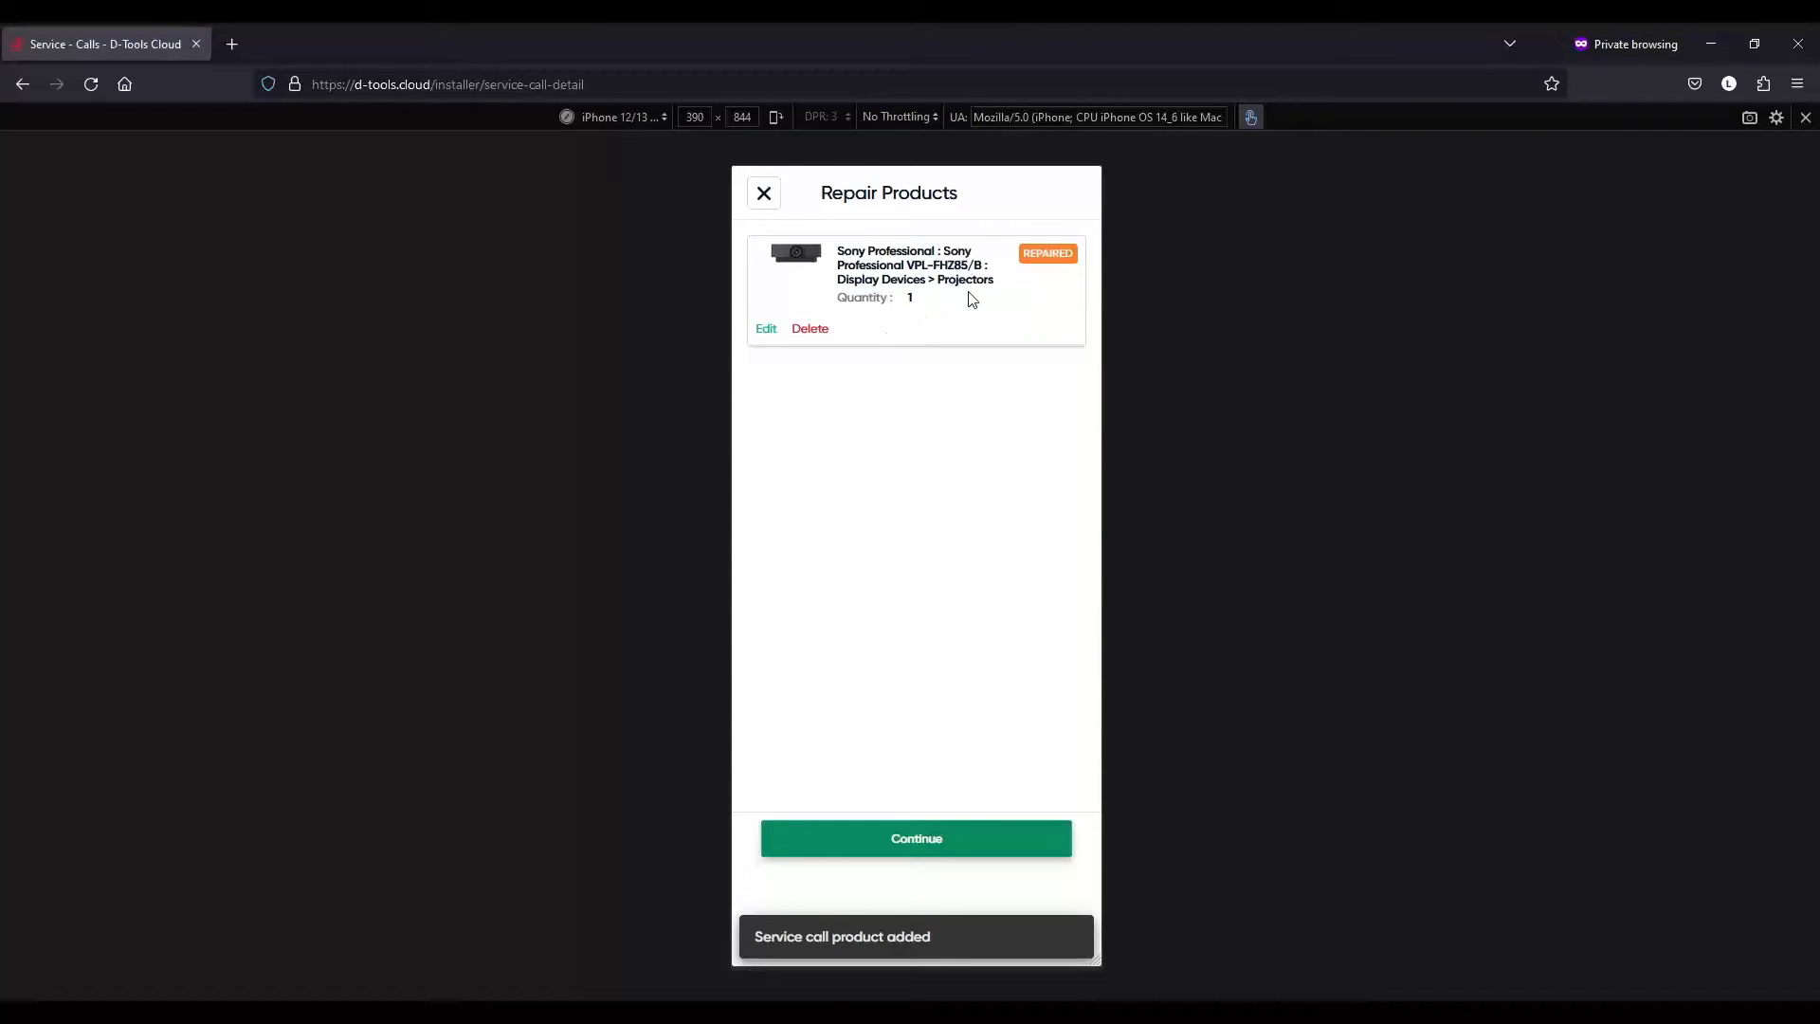
- Continue past the Repair Products list to get the add-more-products prompt
{"action": "left_click", "coordinate": [991, 839]}
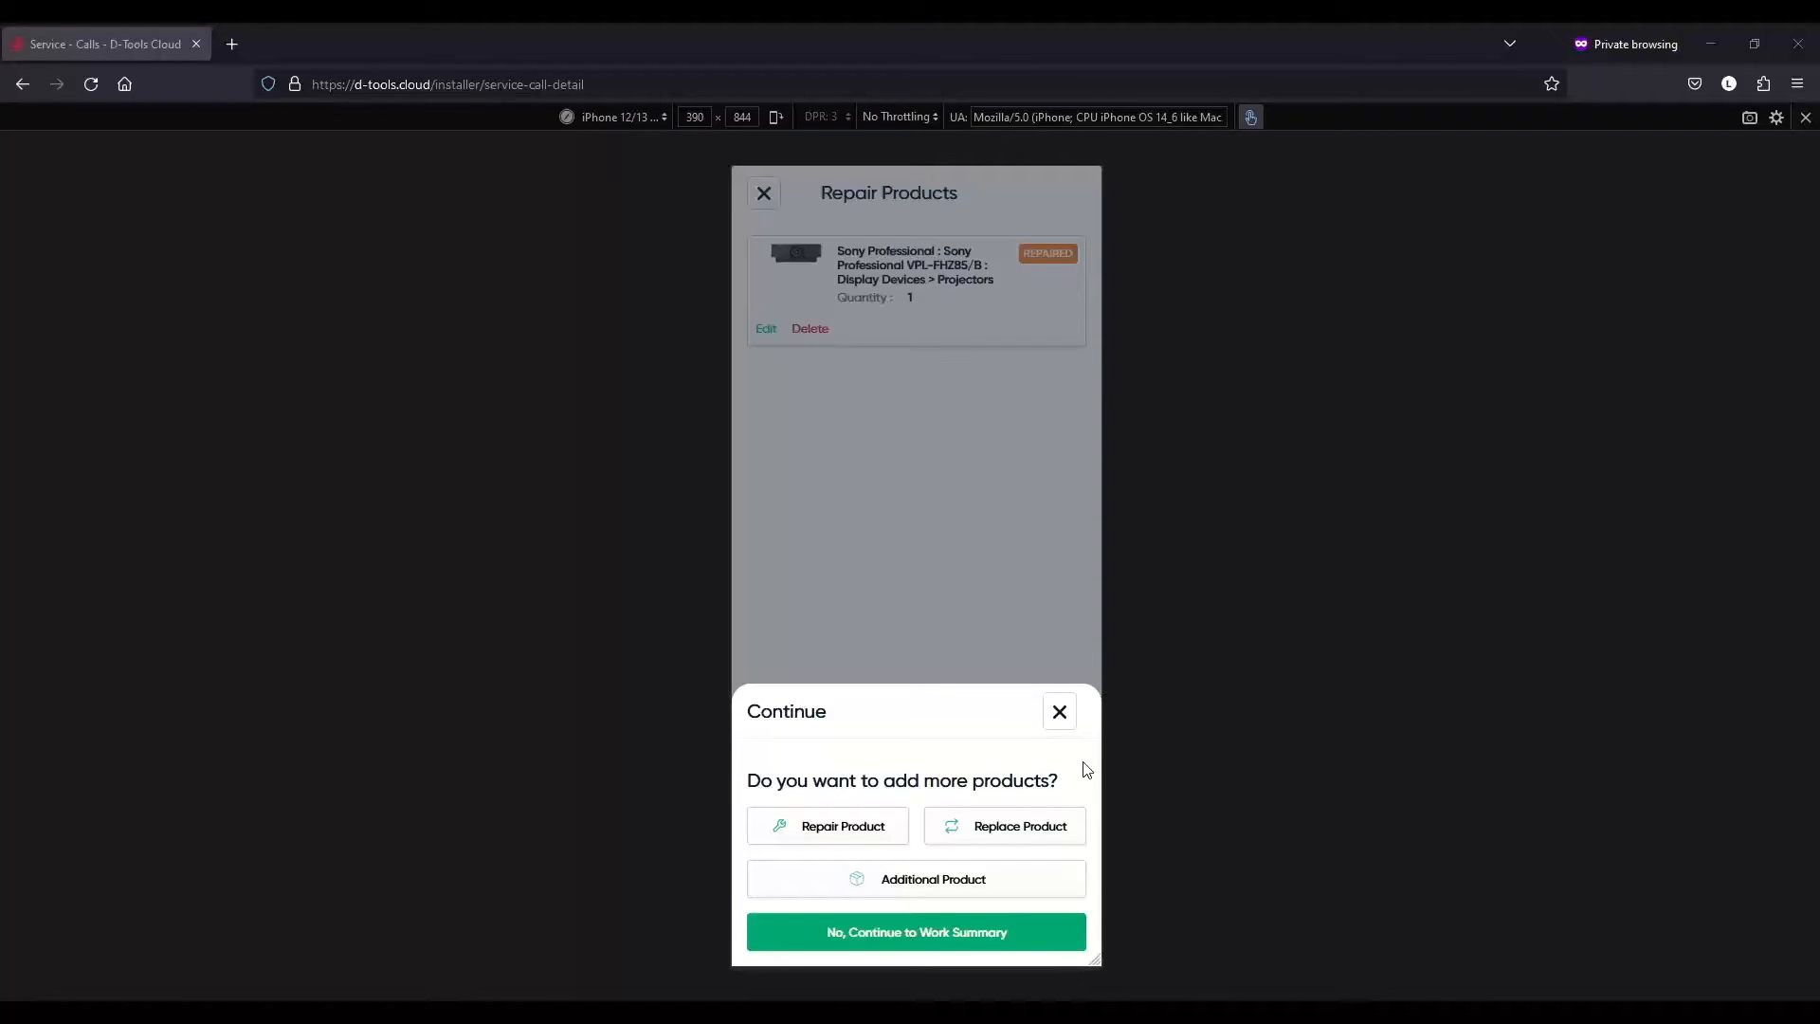
- Start a product replacement, brand Coastal Source, selecting BALUN-KIT as the original product
{"action": "left_click", "coordinate": [1011, 833]}
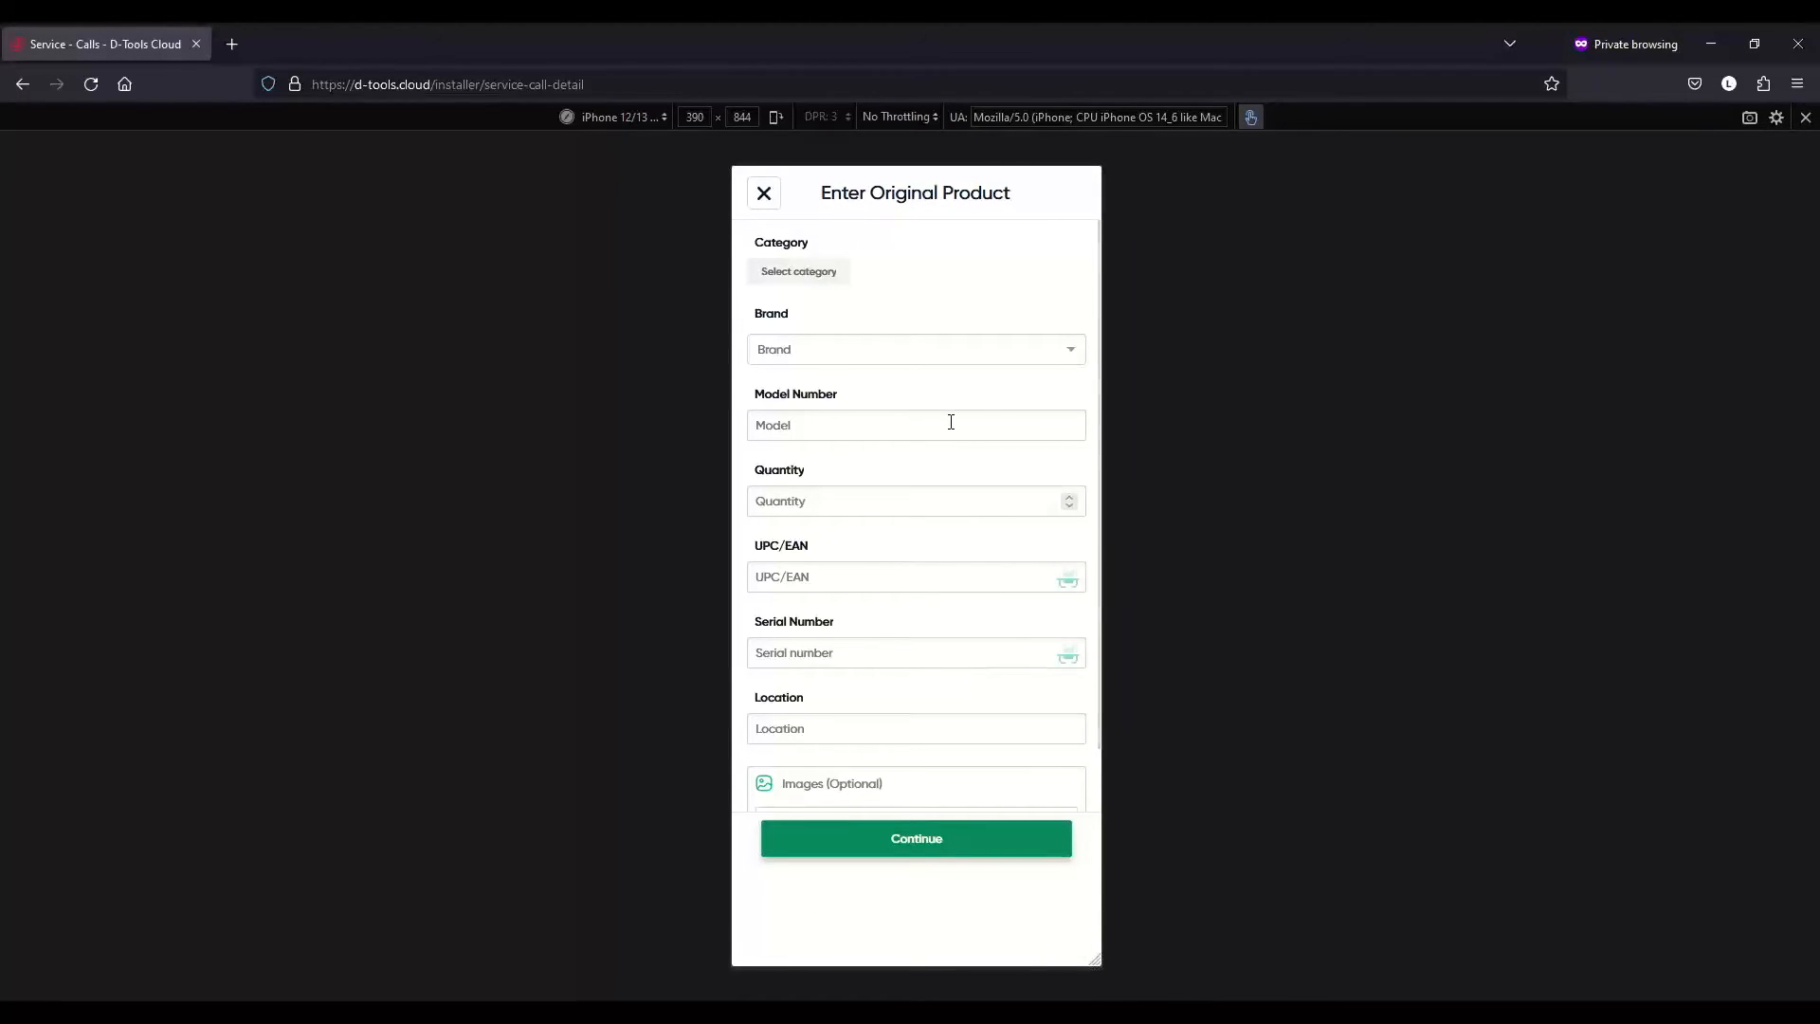
{"action": "left_click", "coordinate": [917, 350]}
{"action": "type", "text": "coastal"}
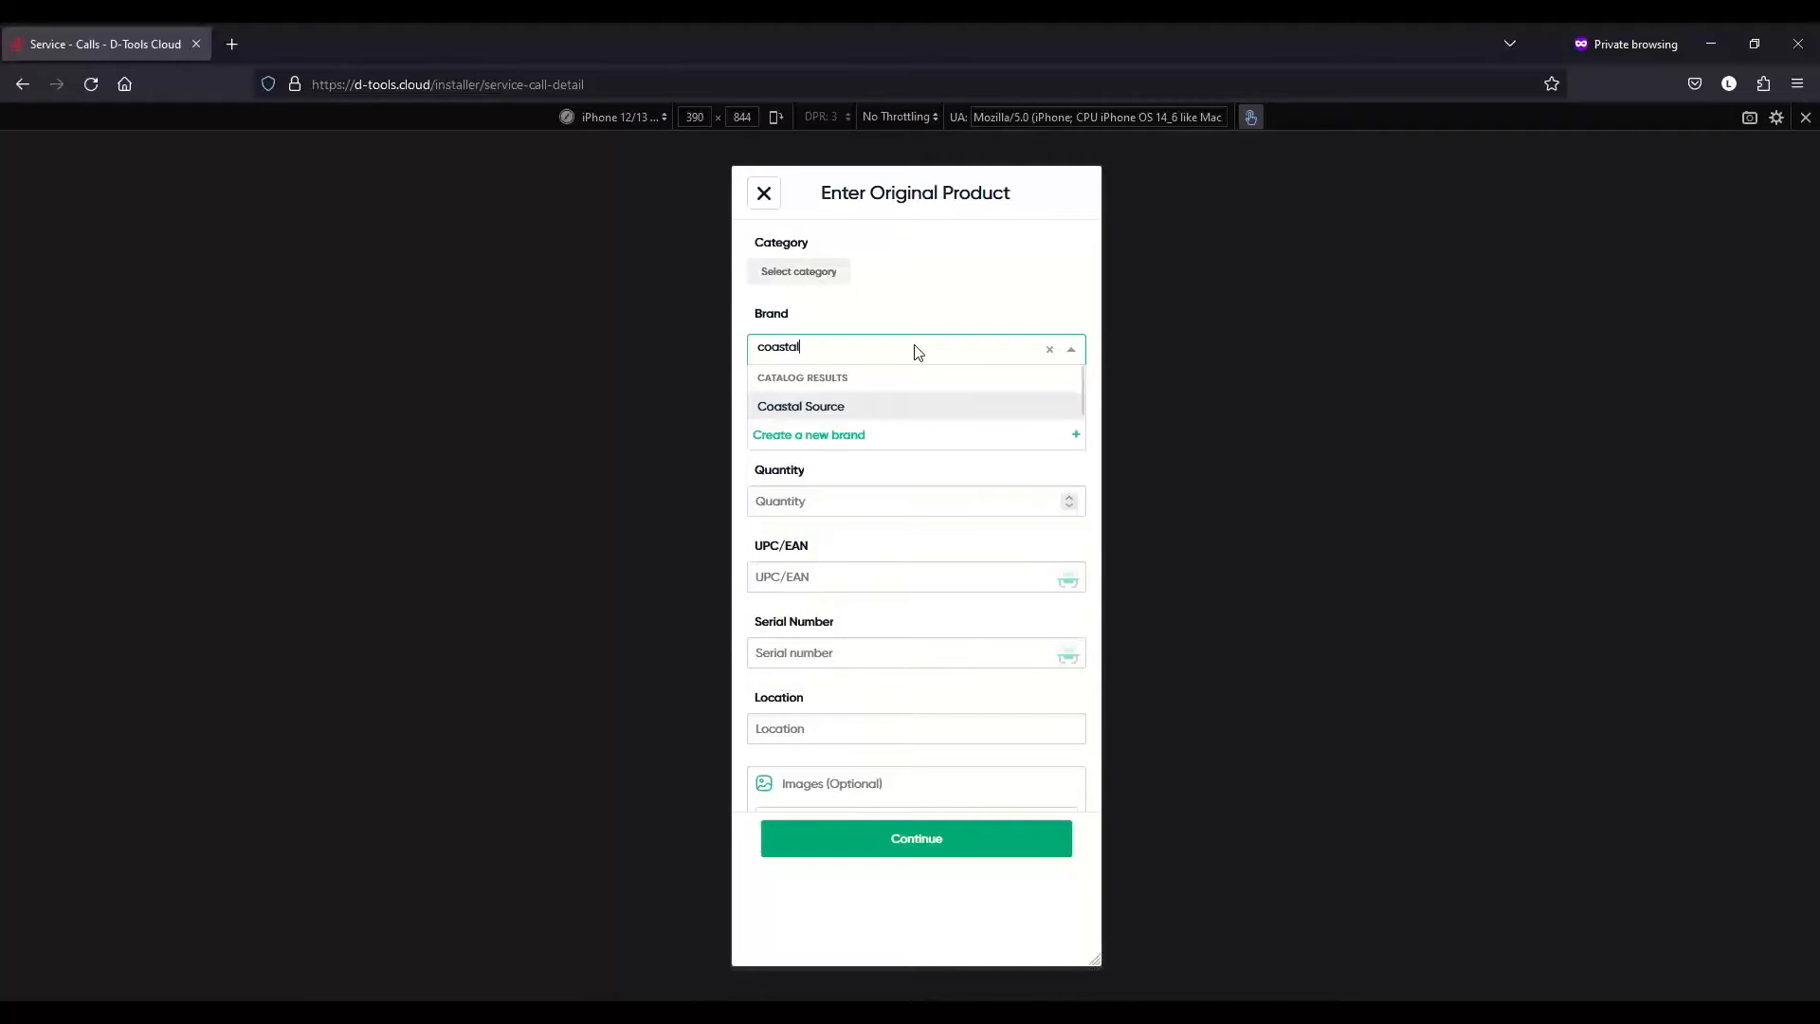
{"action": "left_click", "coordinate": [889, 413]}
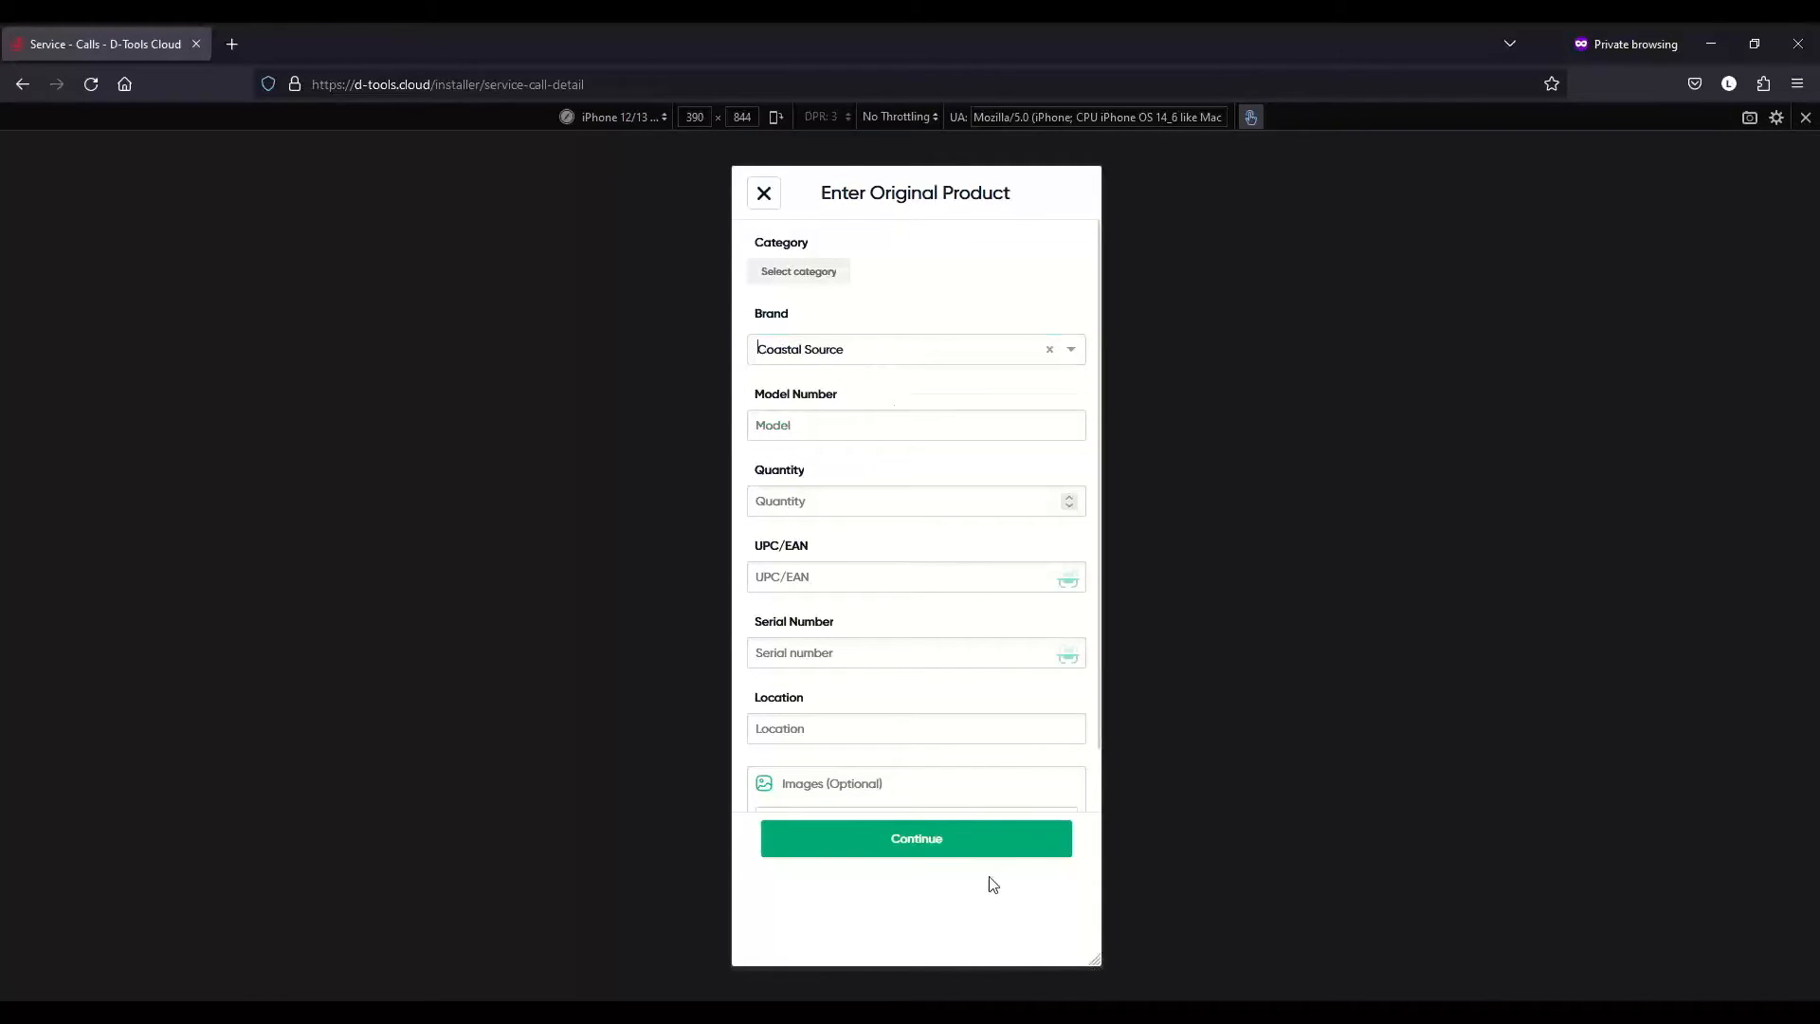
{"action": "left_click", "coordinate": [998, 831]}
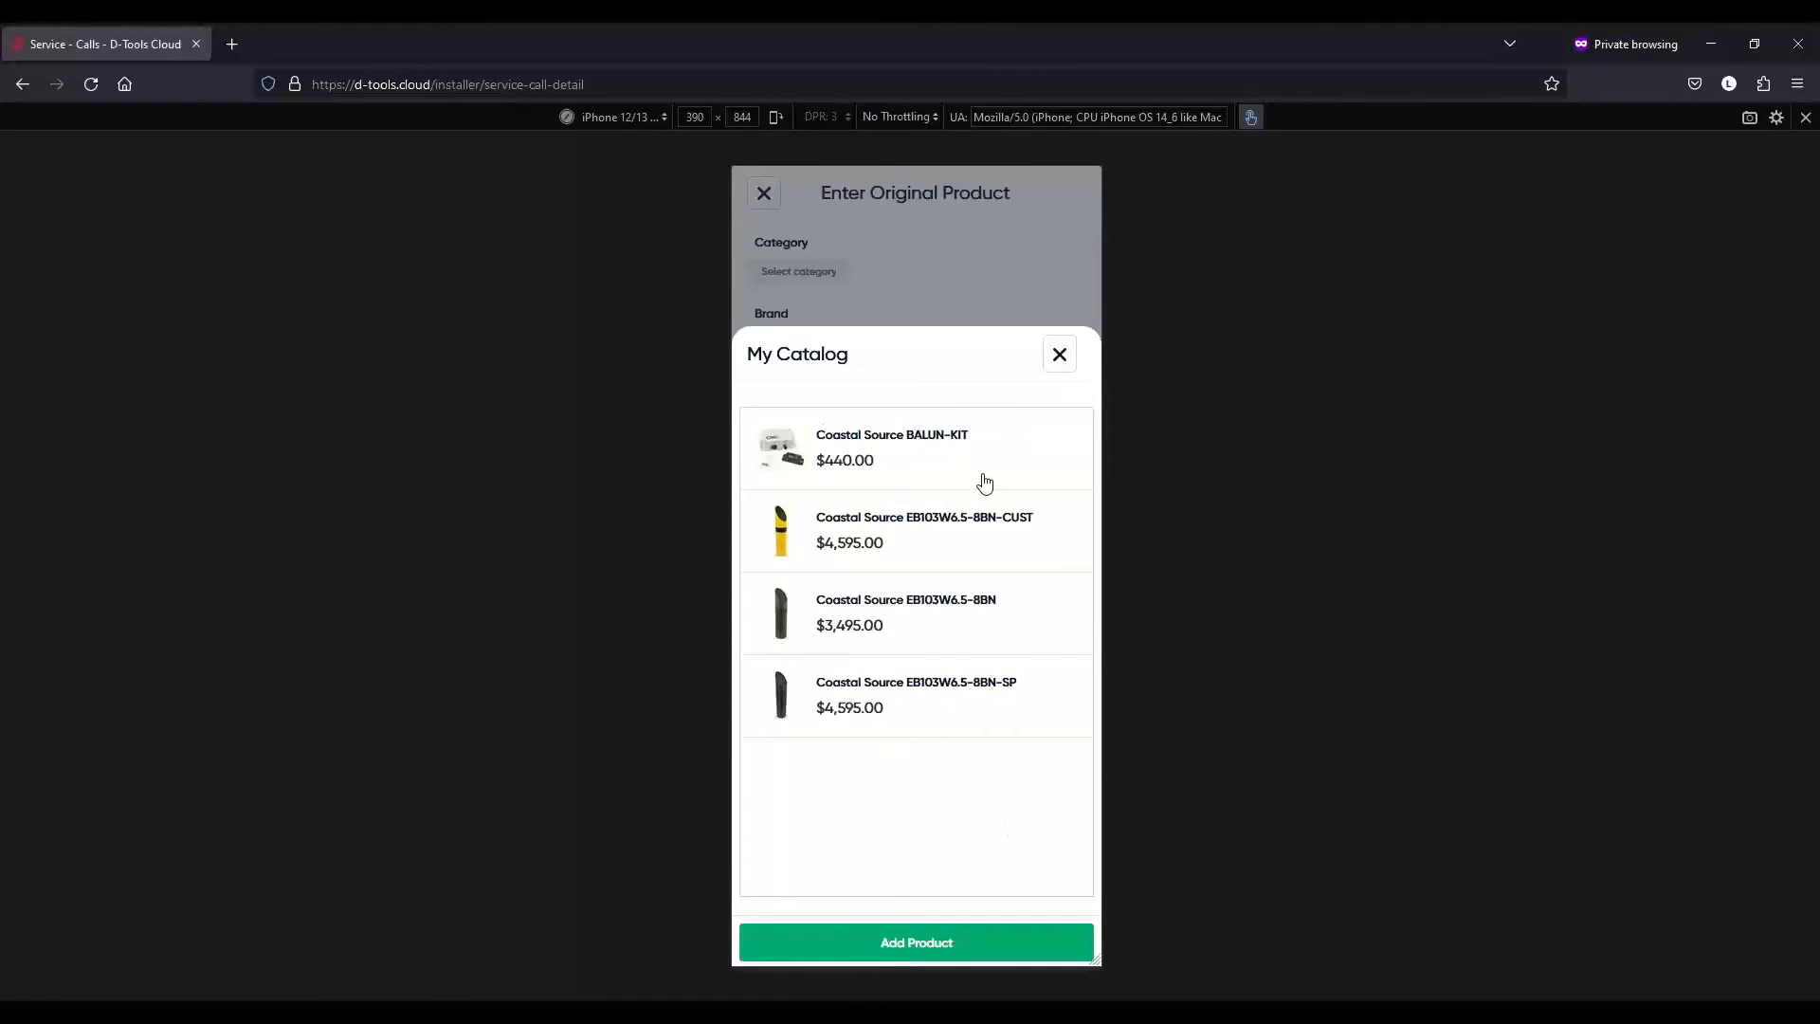
{"action": "left_click", "coordinate": [973, 479]}
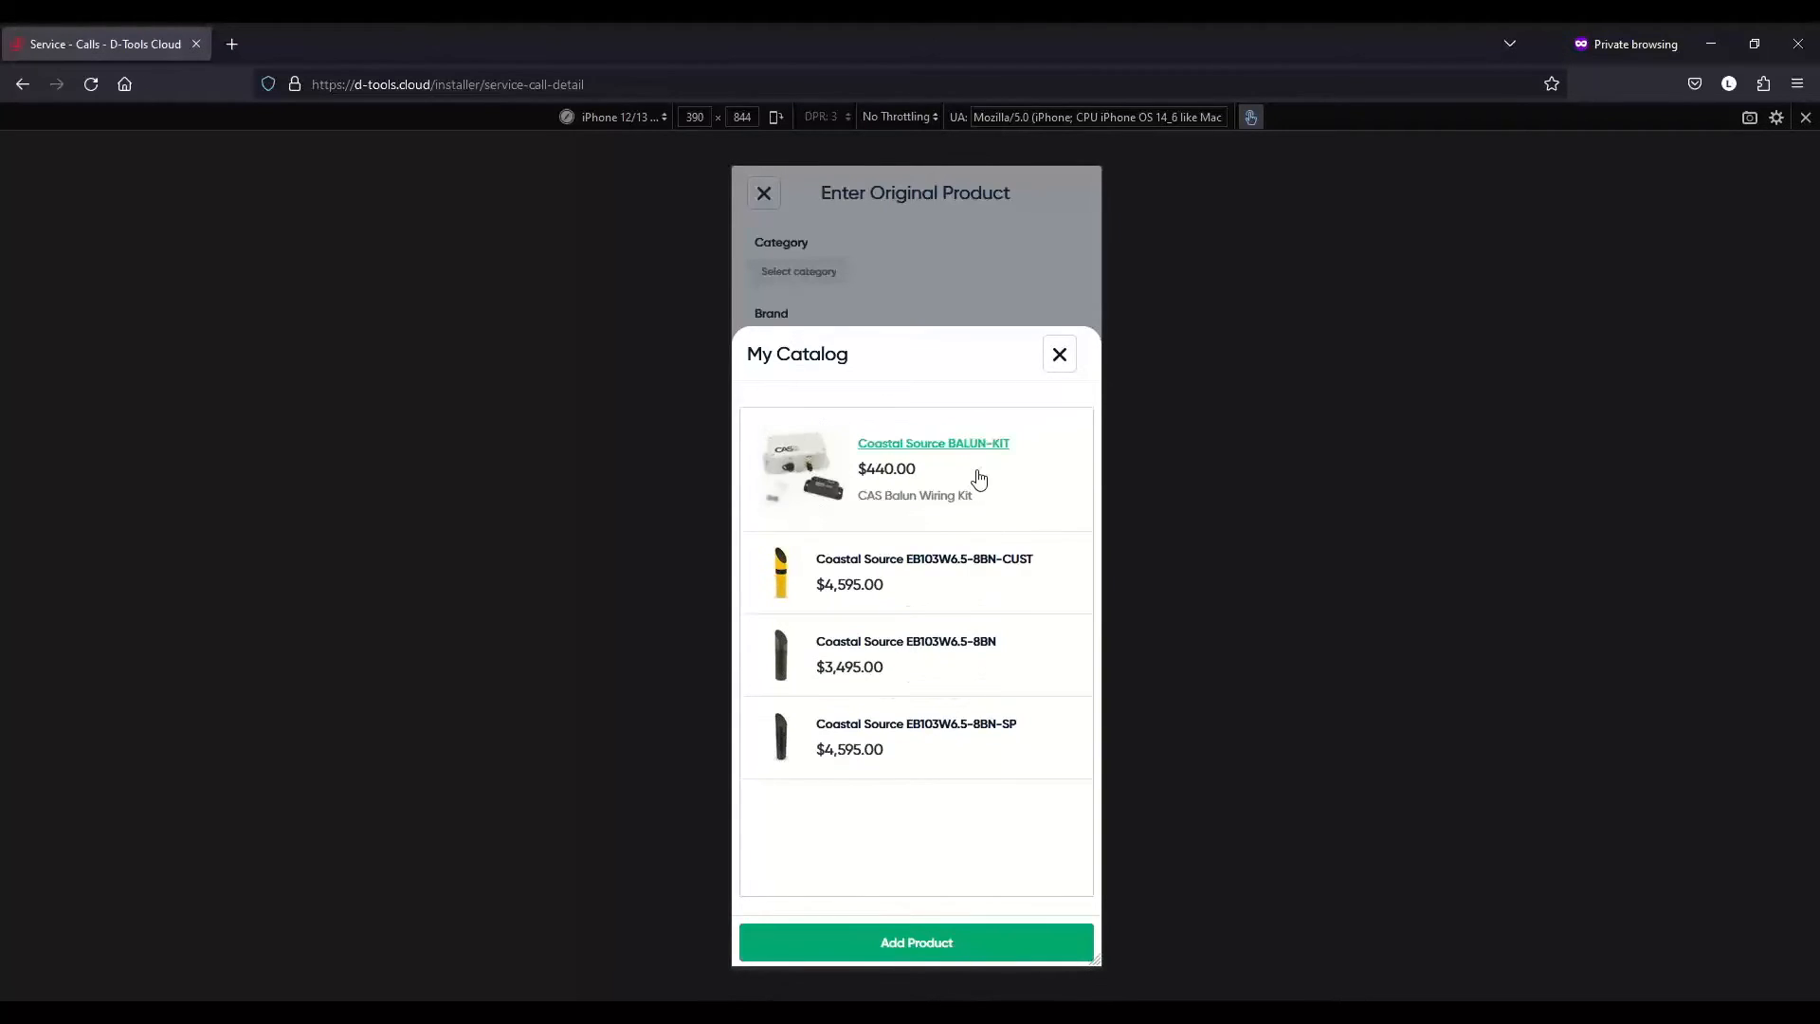
- Add BALUN-KIT as the original product and select Coastal Source BALUN-KIT as its replacement
{"action": "left_click", "coordinate": [991, 946]}
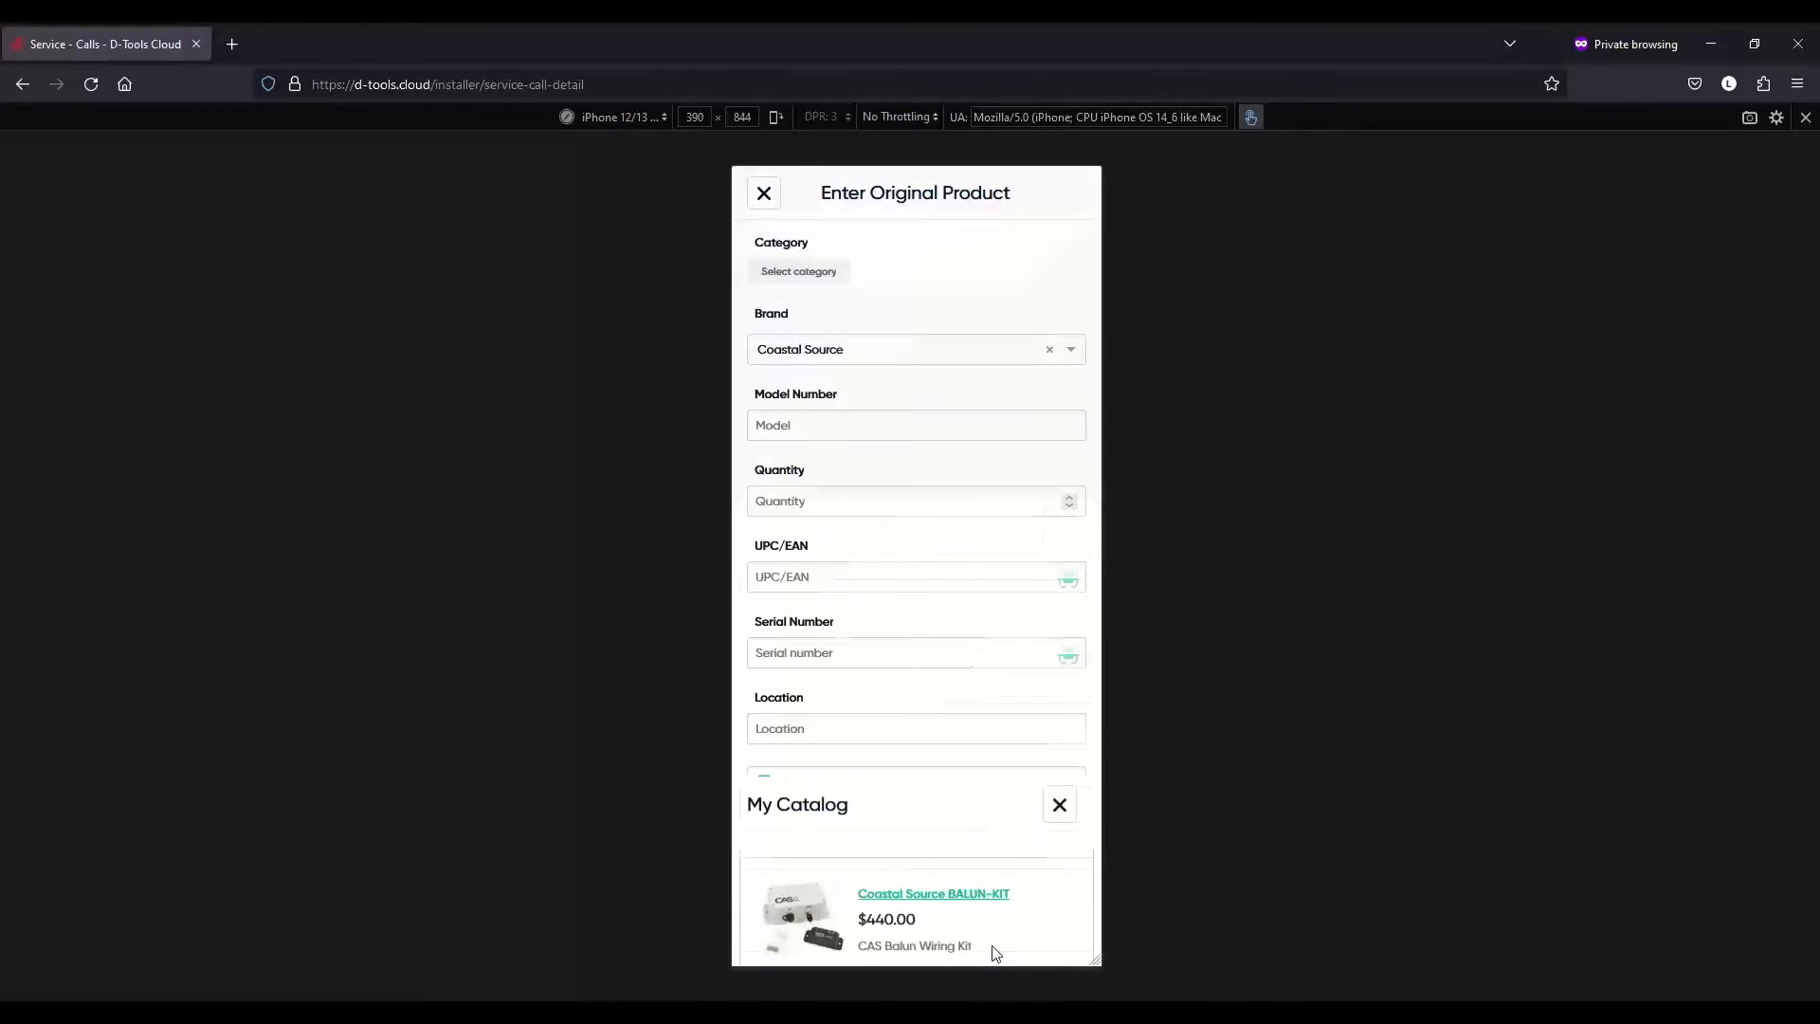
{"action": "left_click", "coordinate": [945, 349]}
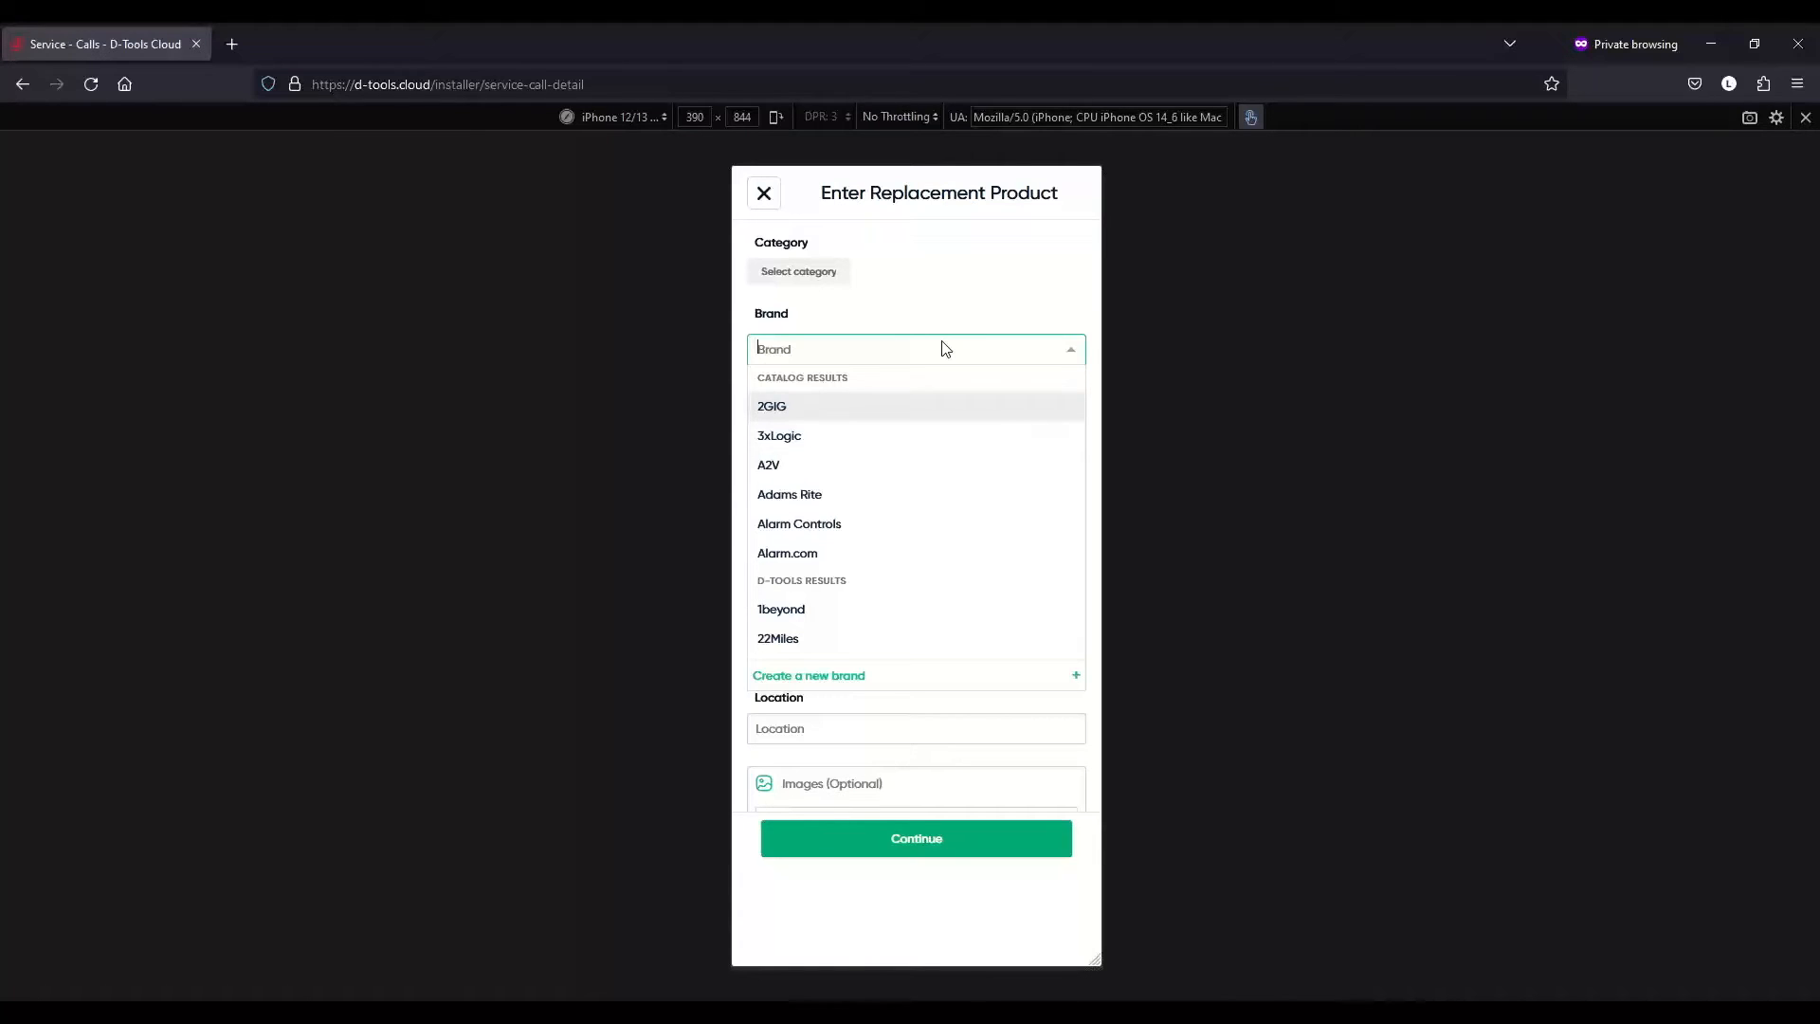
{"action": "type", "text": "coastal"}
{"action": "left_click", "coordinate": [1017, 373]}
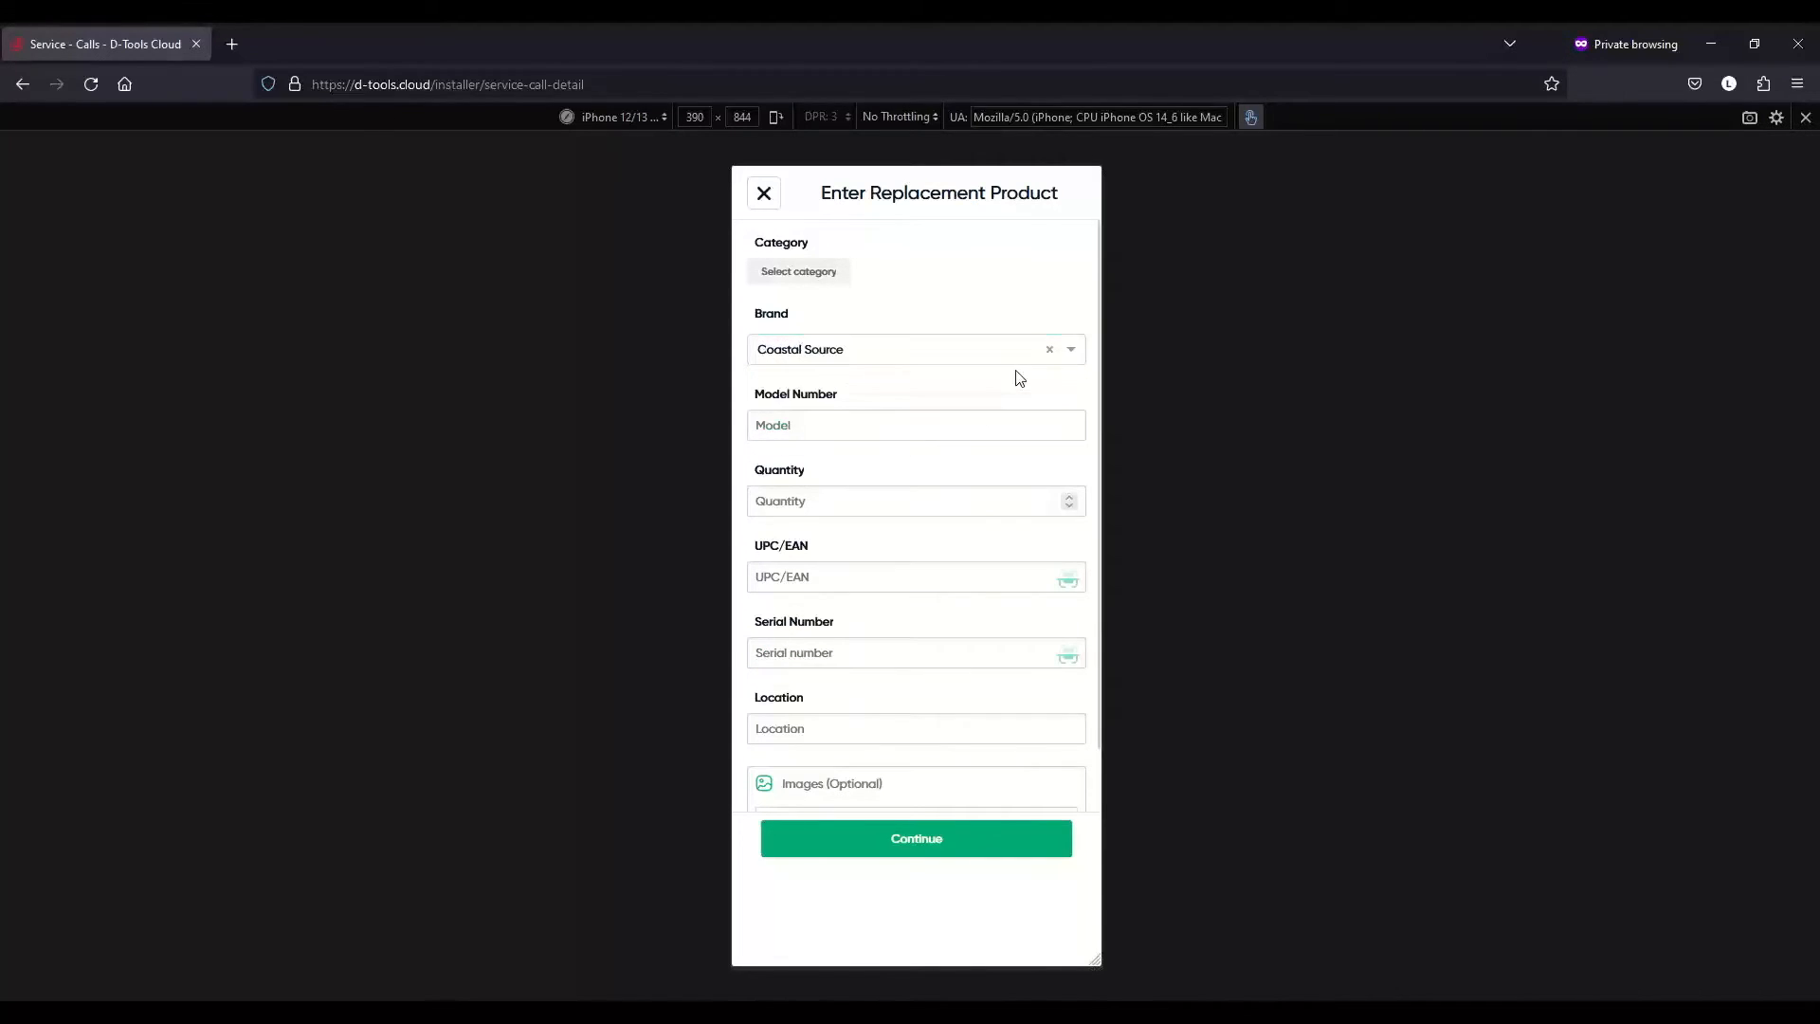
{"action": "left_click", "coordinate": [952, 836]}
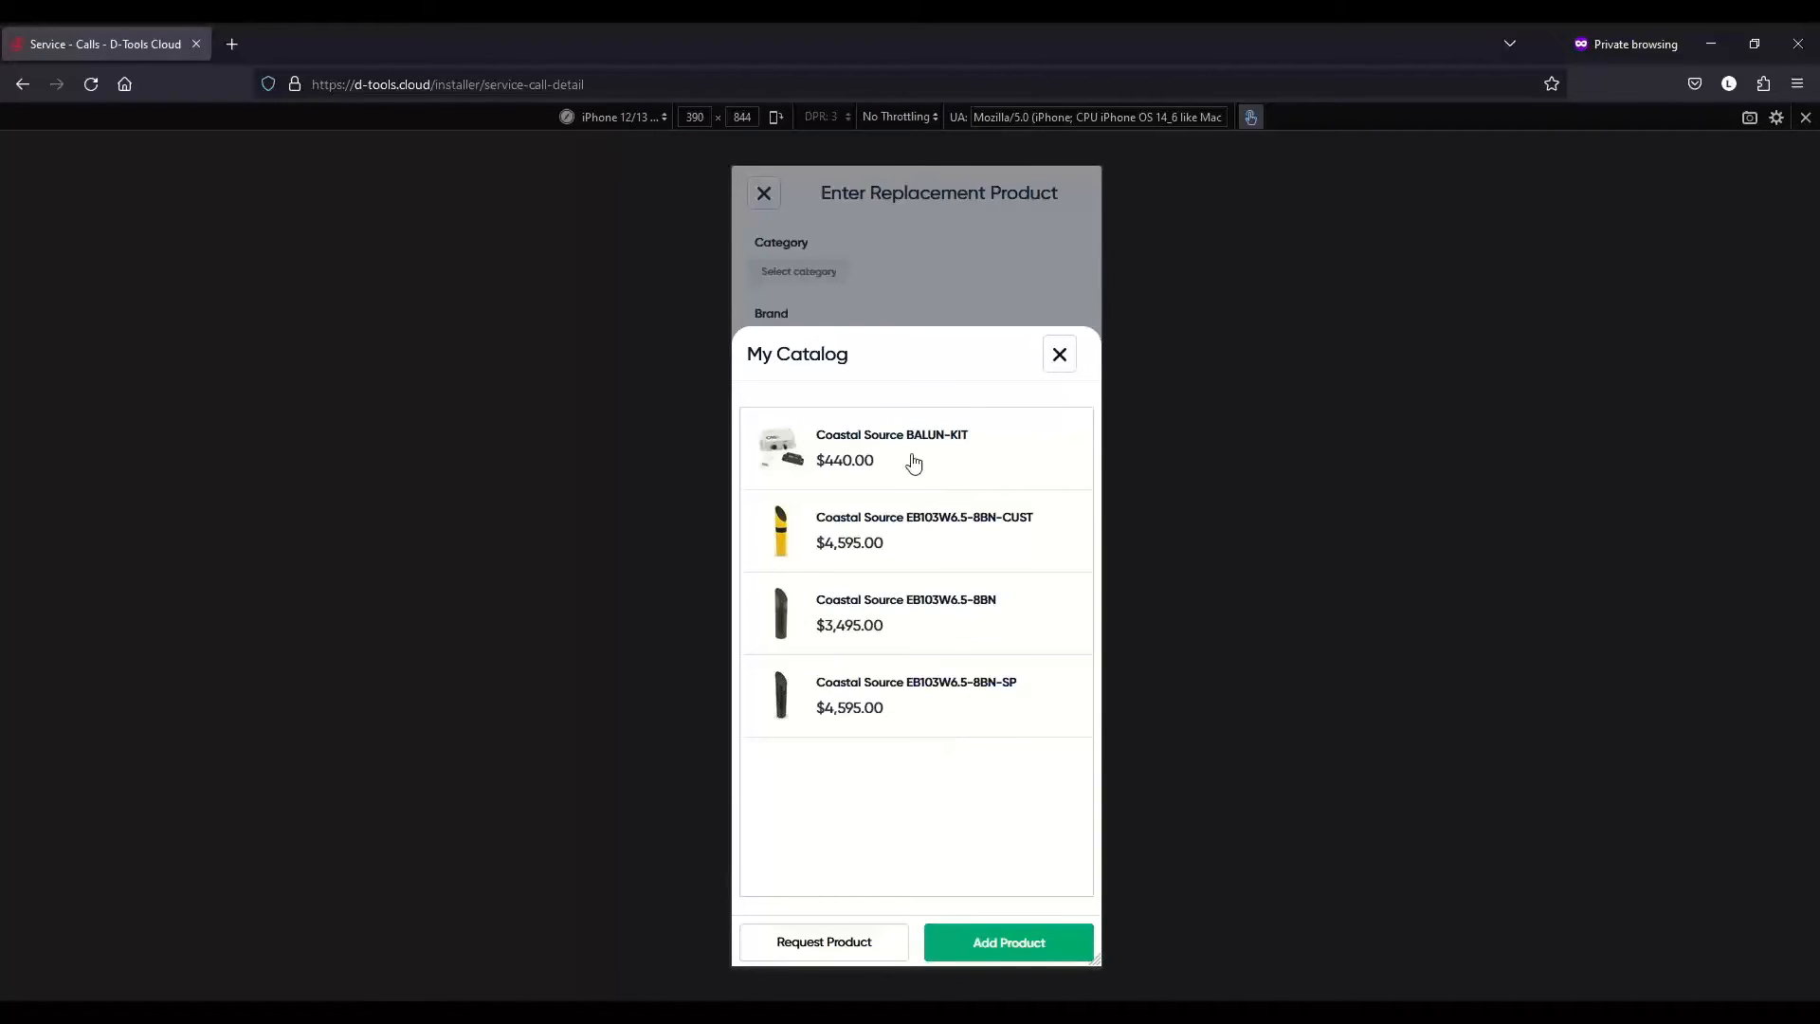
{"action": "left_click", "coordinate": [911, 458]}
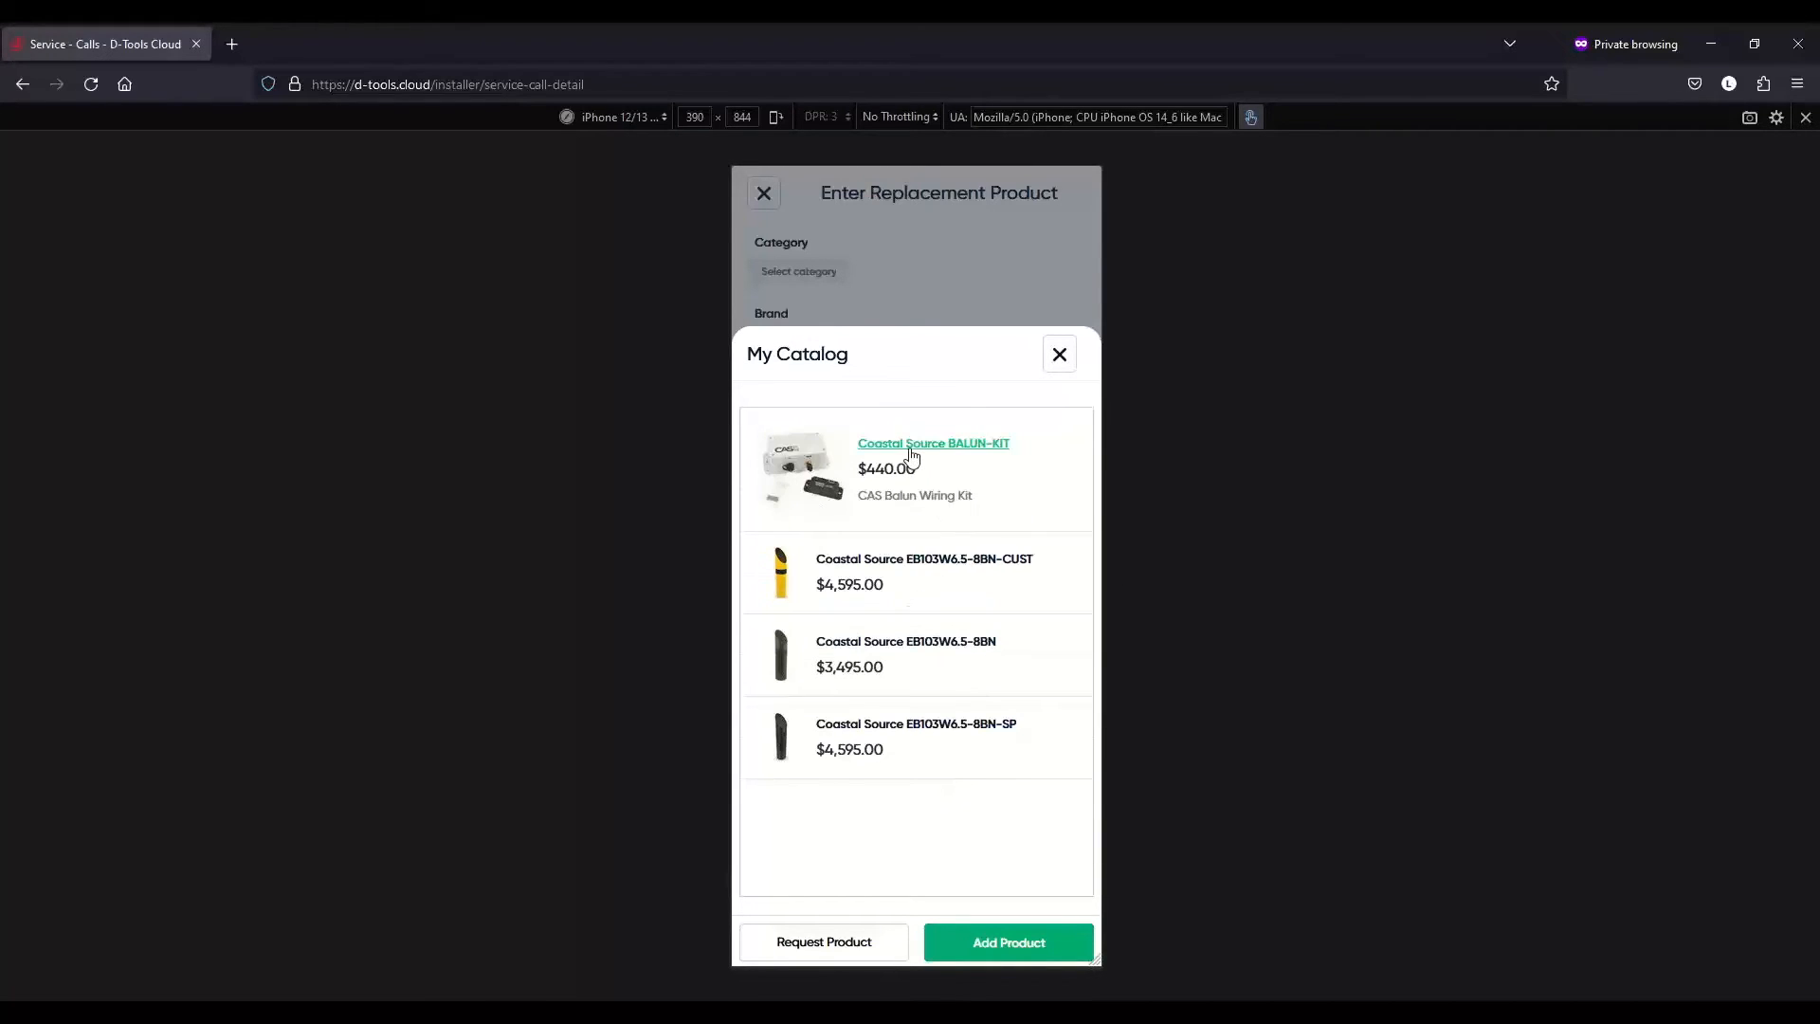
{"action": "right_click", "coordinate": [1012, 946]}
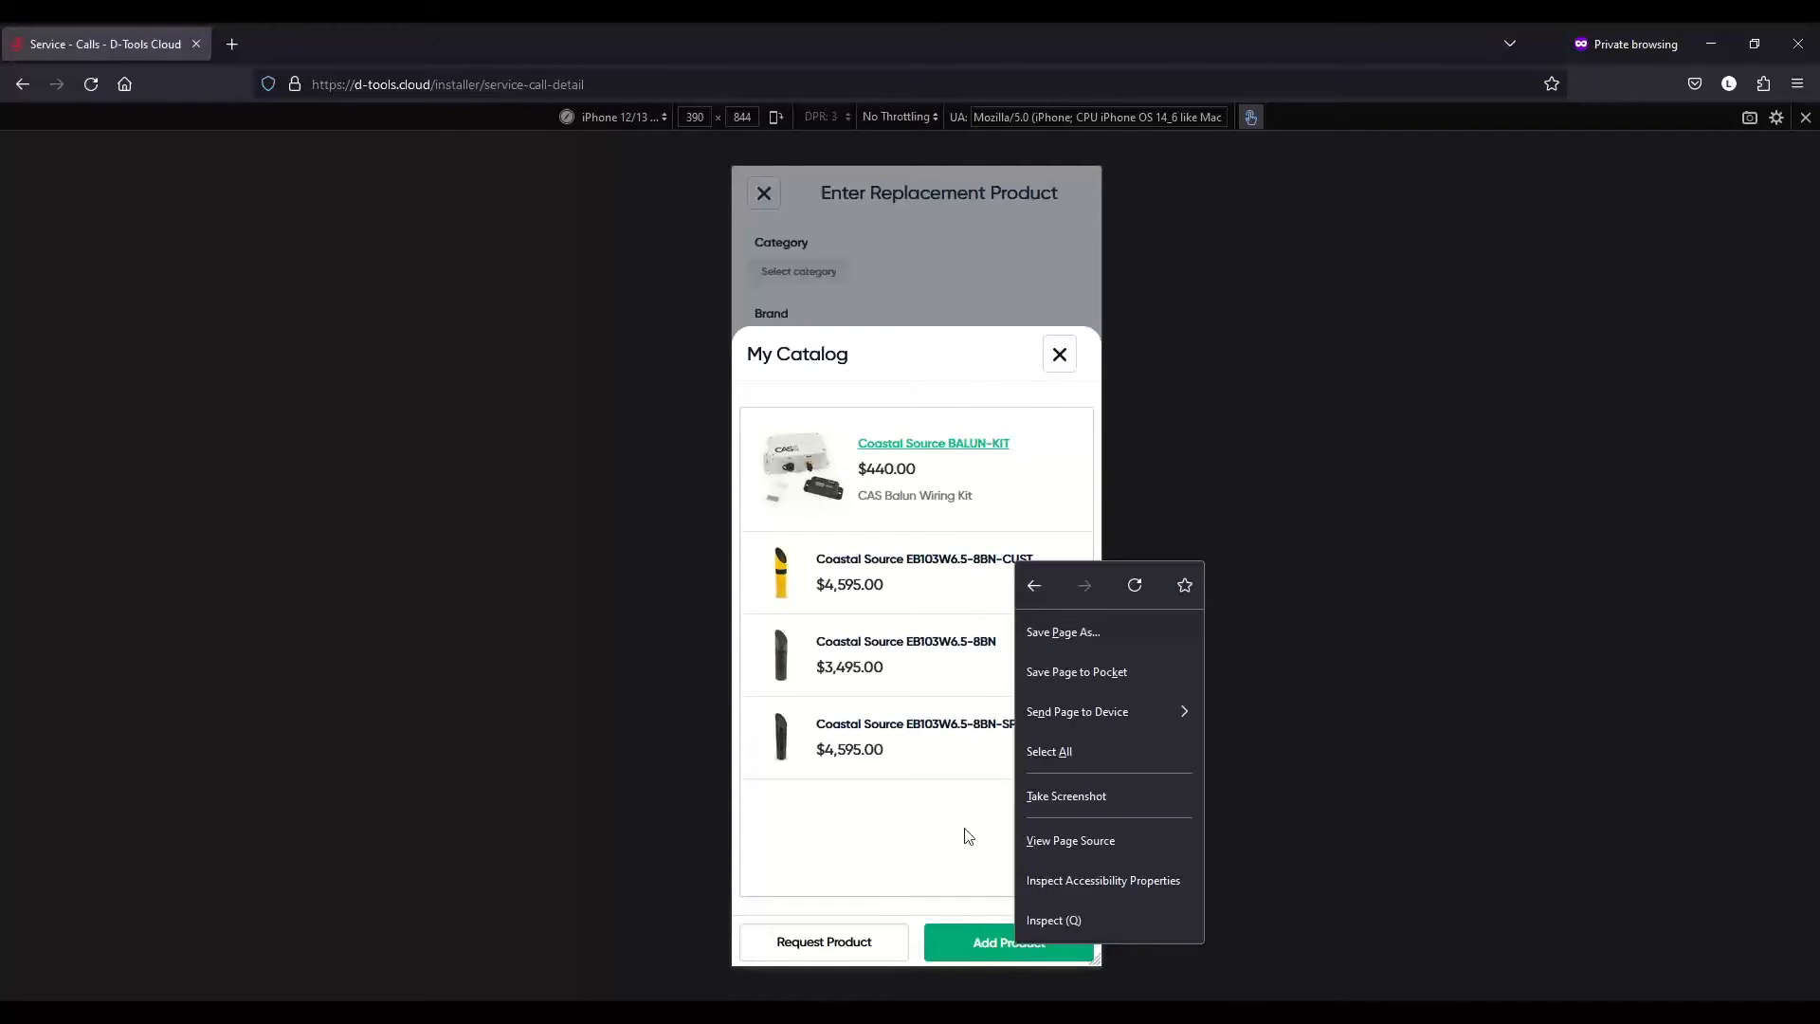
{"action": "left_click", "coordinate": [967, 854]}
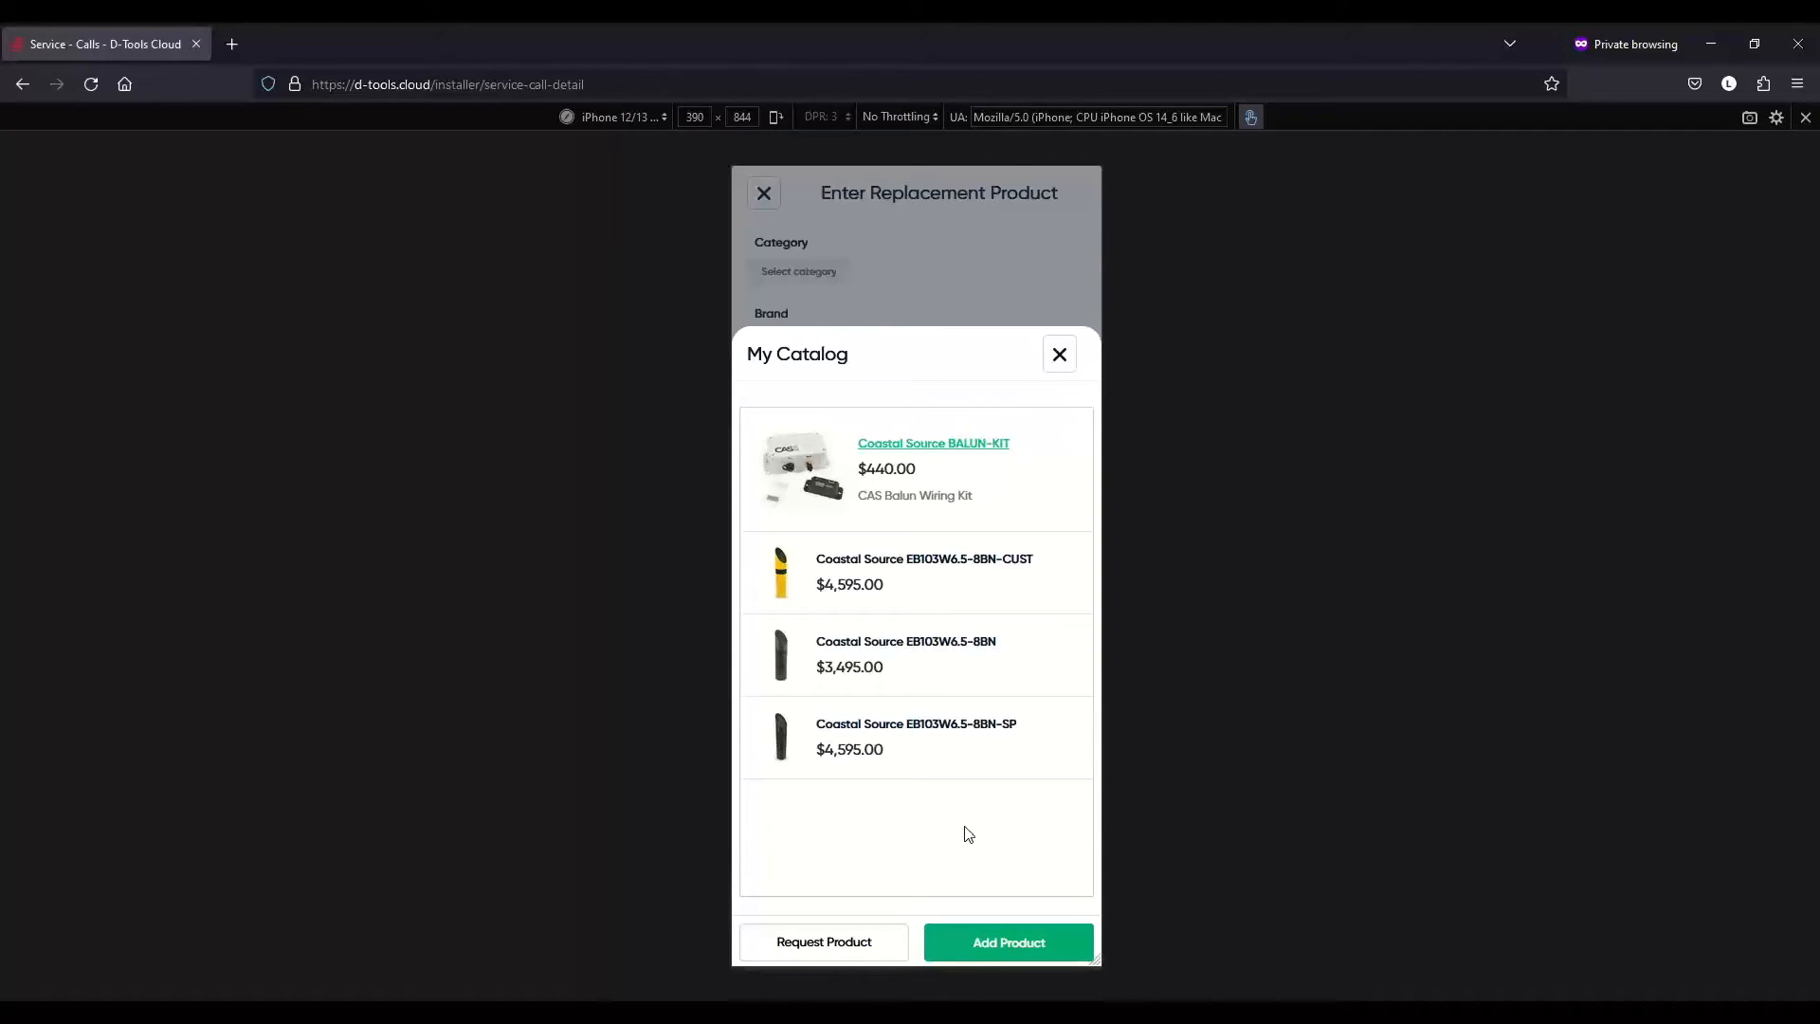
- Request the BALUN-KIT as a replacement part and continue to the Work Summary without adding products
{"action": "left_click", "coordinate": [833, 949]}
{"action": "left_click", "coordinate": [877, 830]}
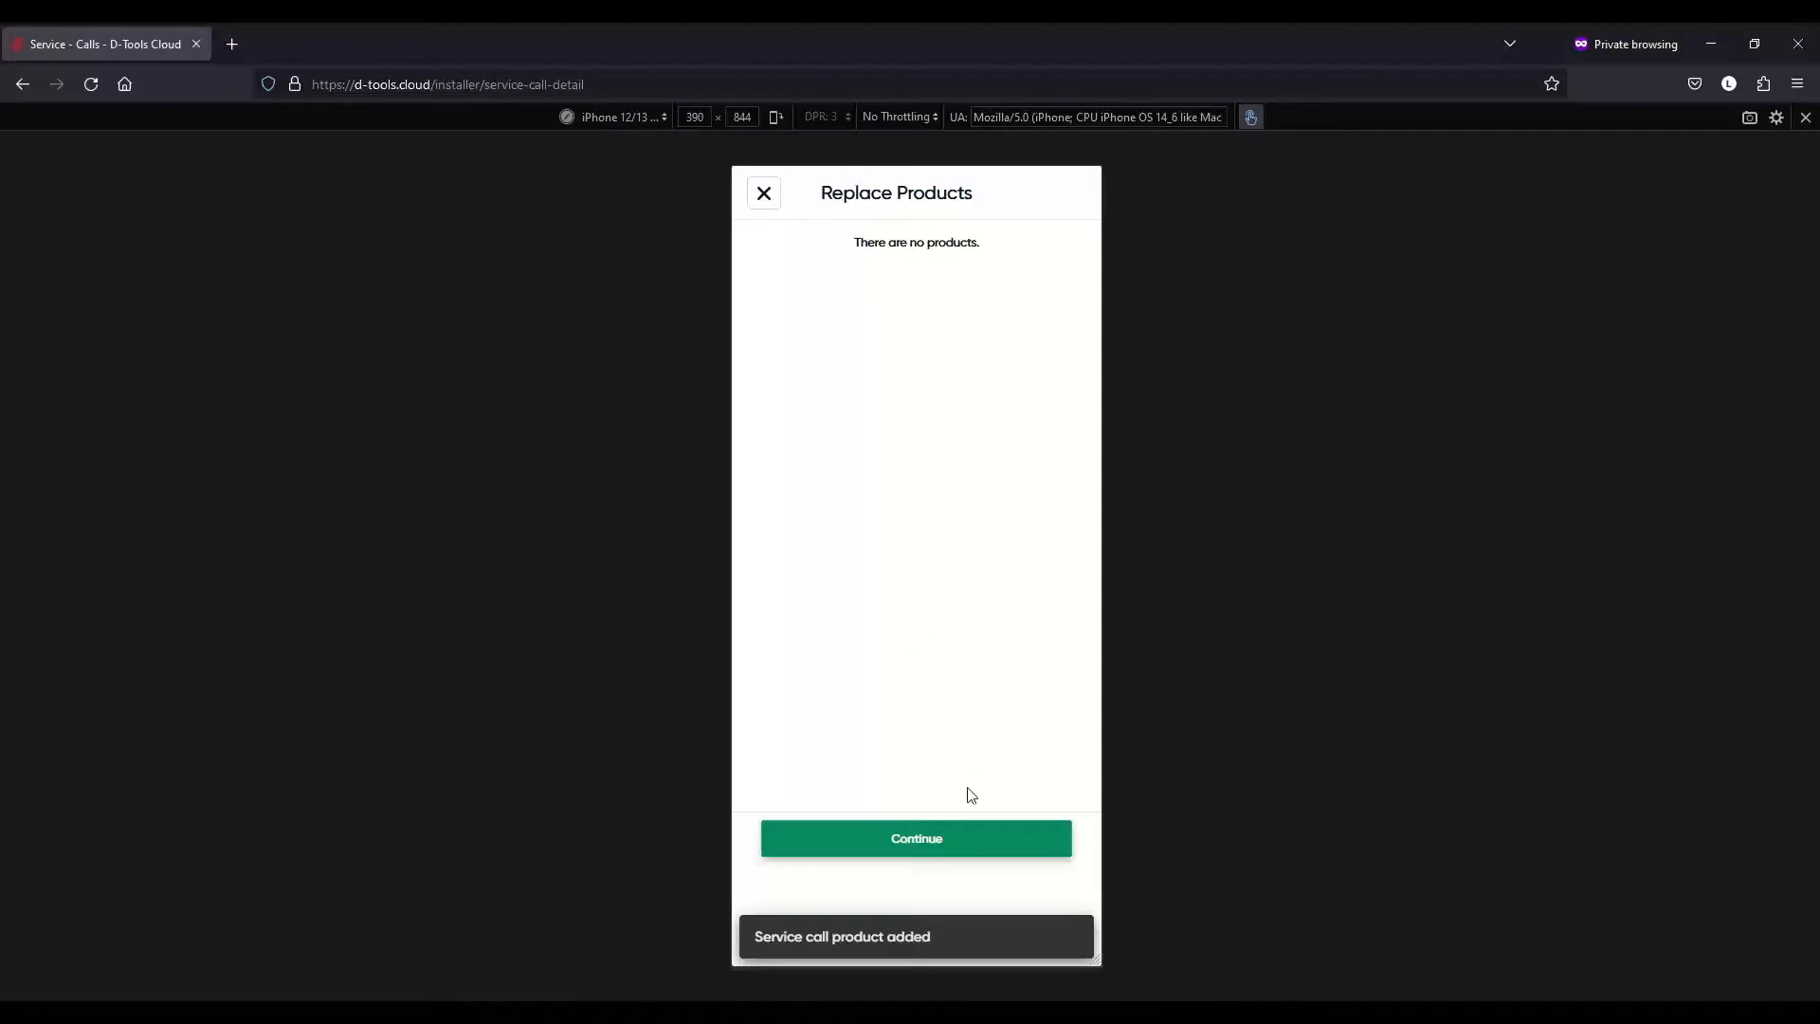
{"action": "left_click", "coordinate": [967, 840]}
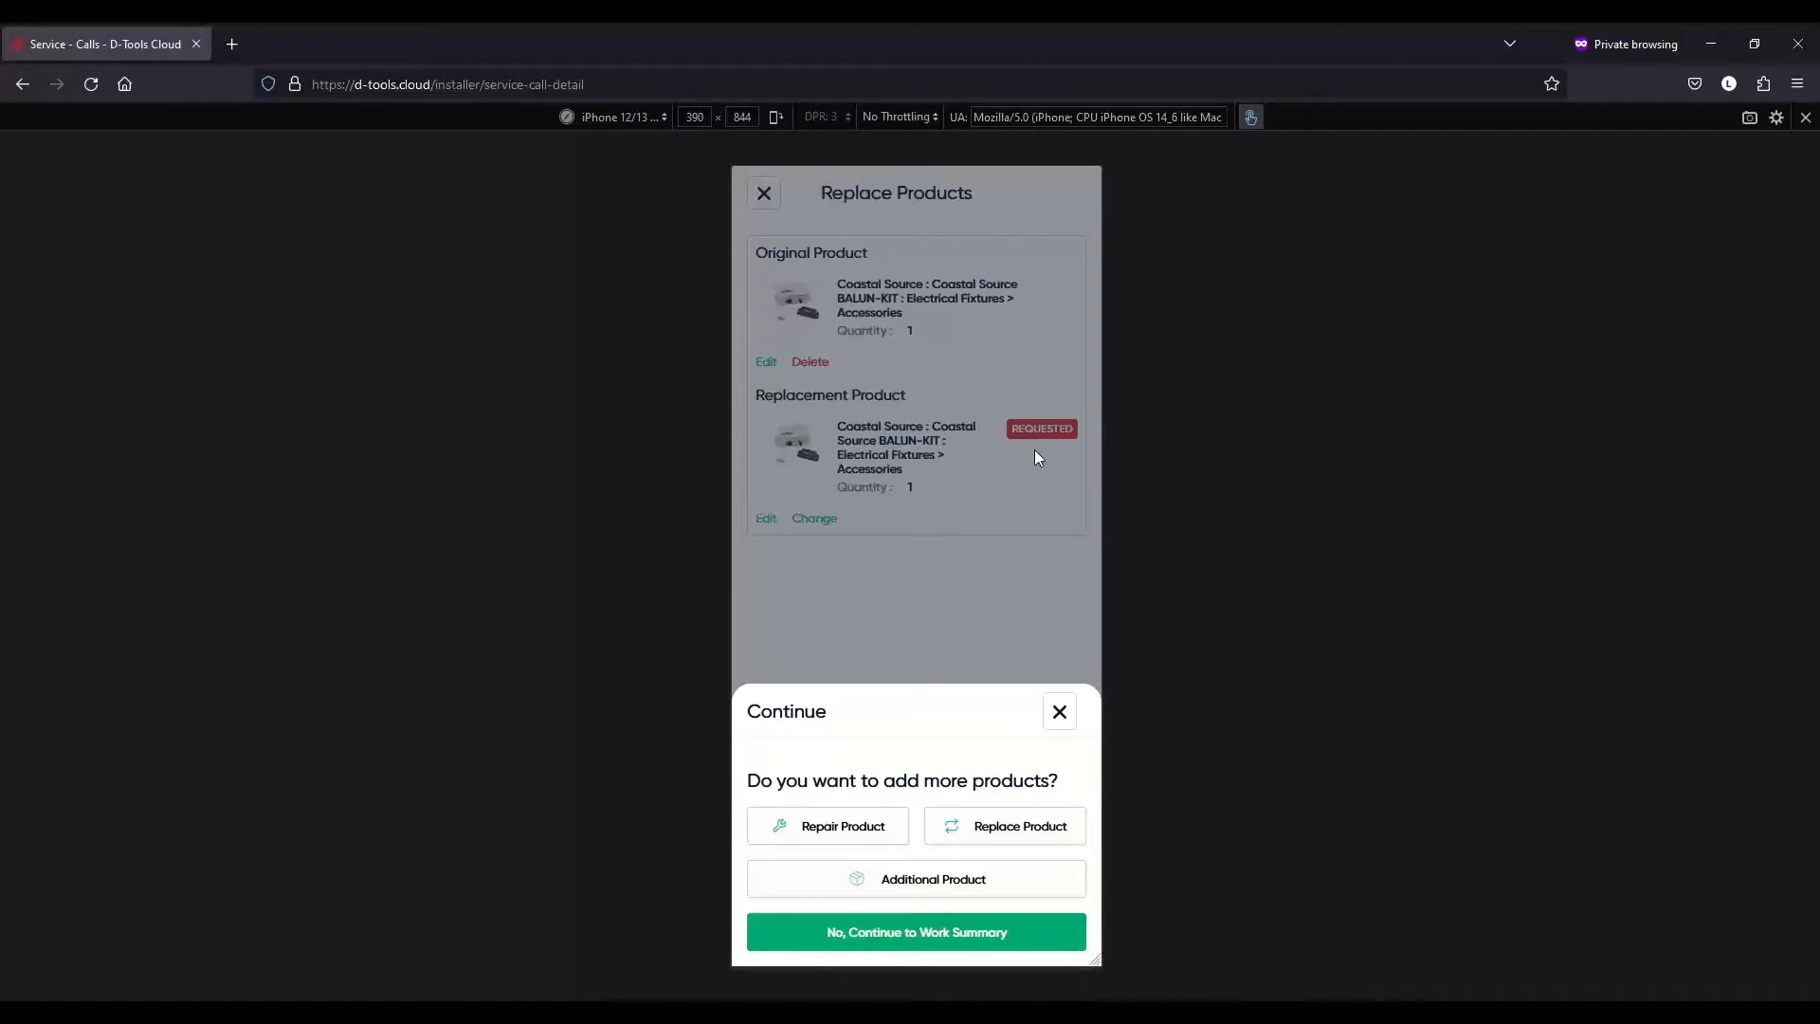
{"action": "left_click", "coordinate": [945, 939]}
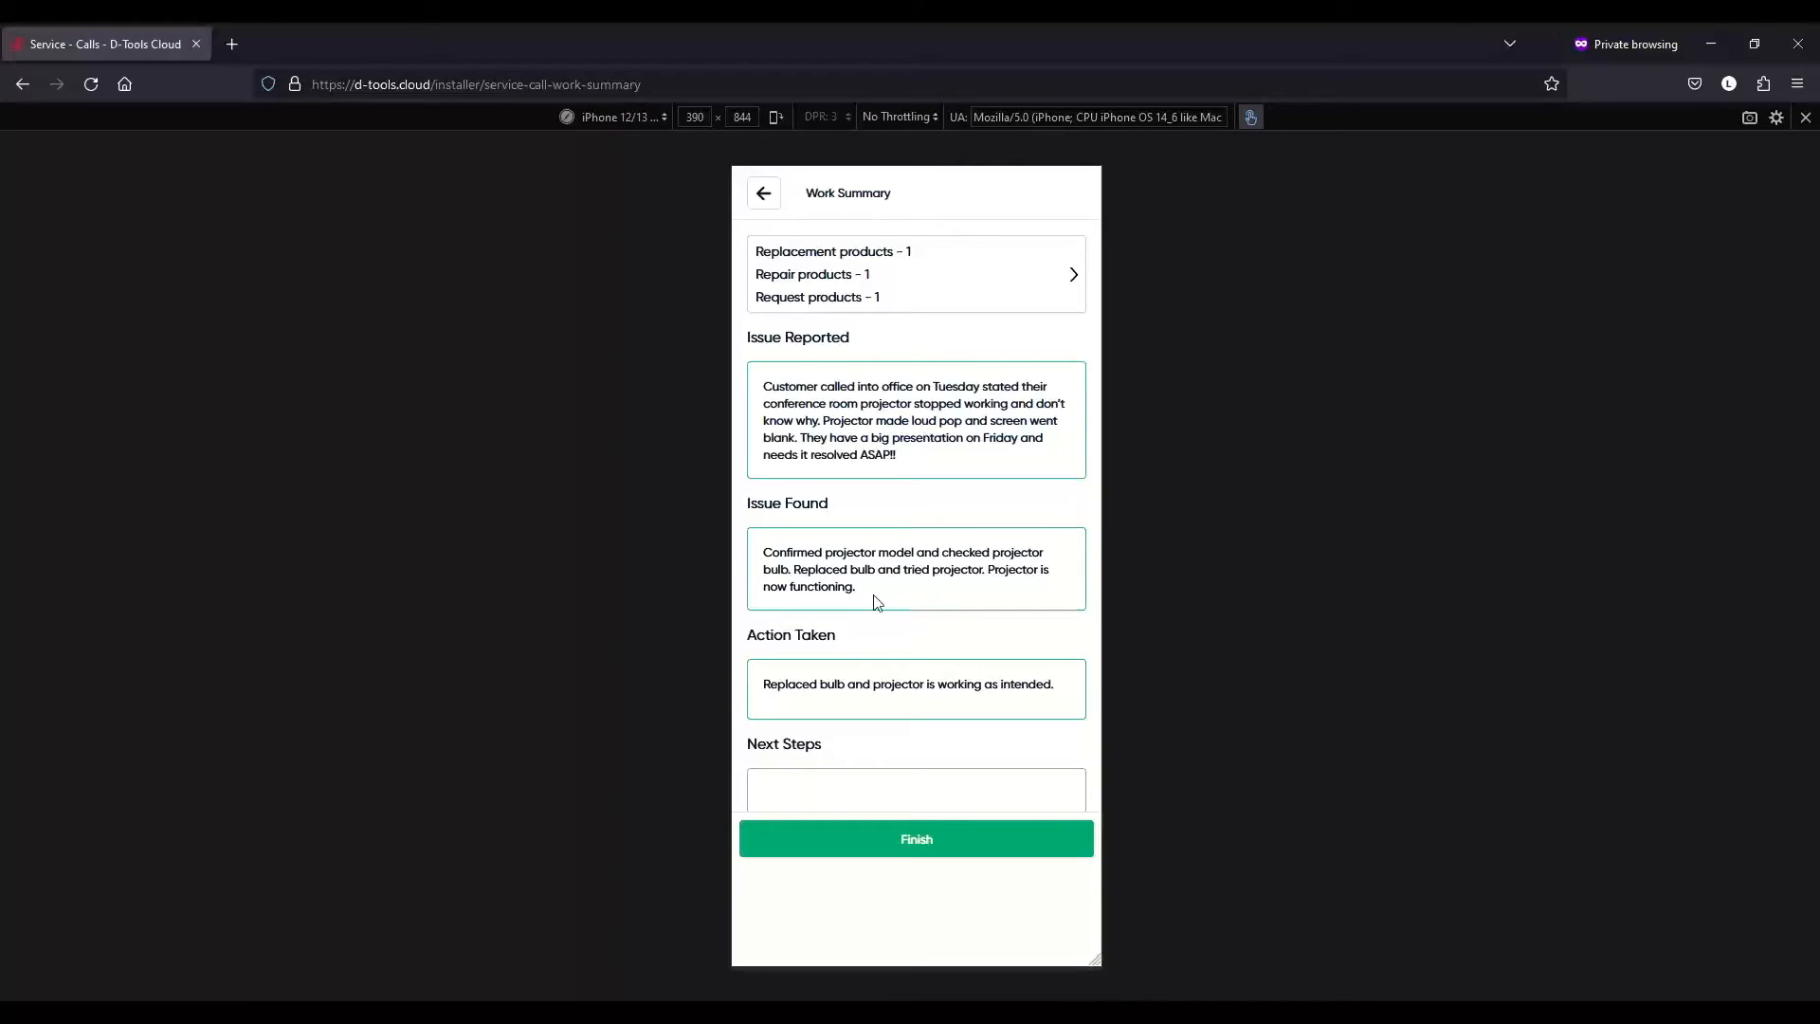
- Set Next Steps to 'Waiting for a part to be ordered. Will schedule a return visit.'
{"action": "scroll", "coordinate": [877, 604], "scroll_direction": "down", "scroll_amount": 2}
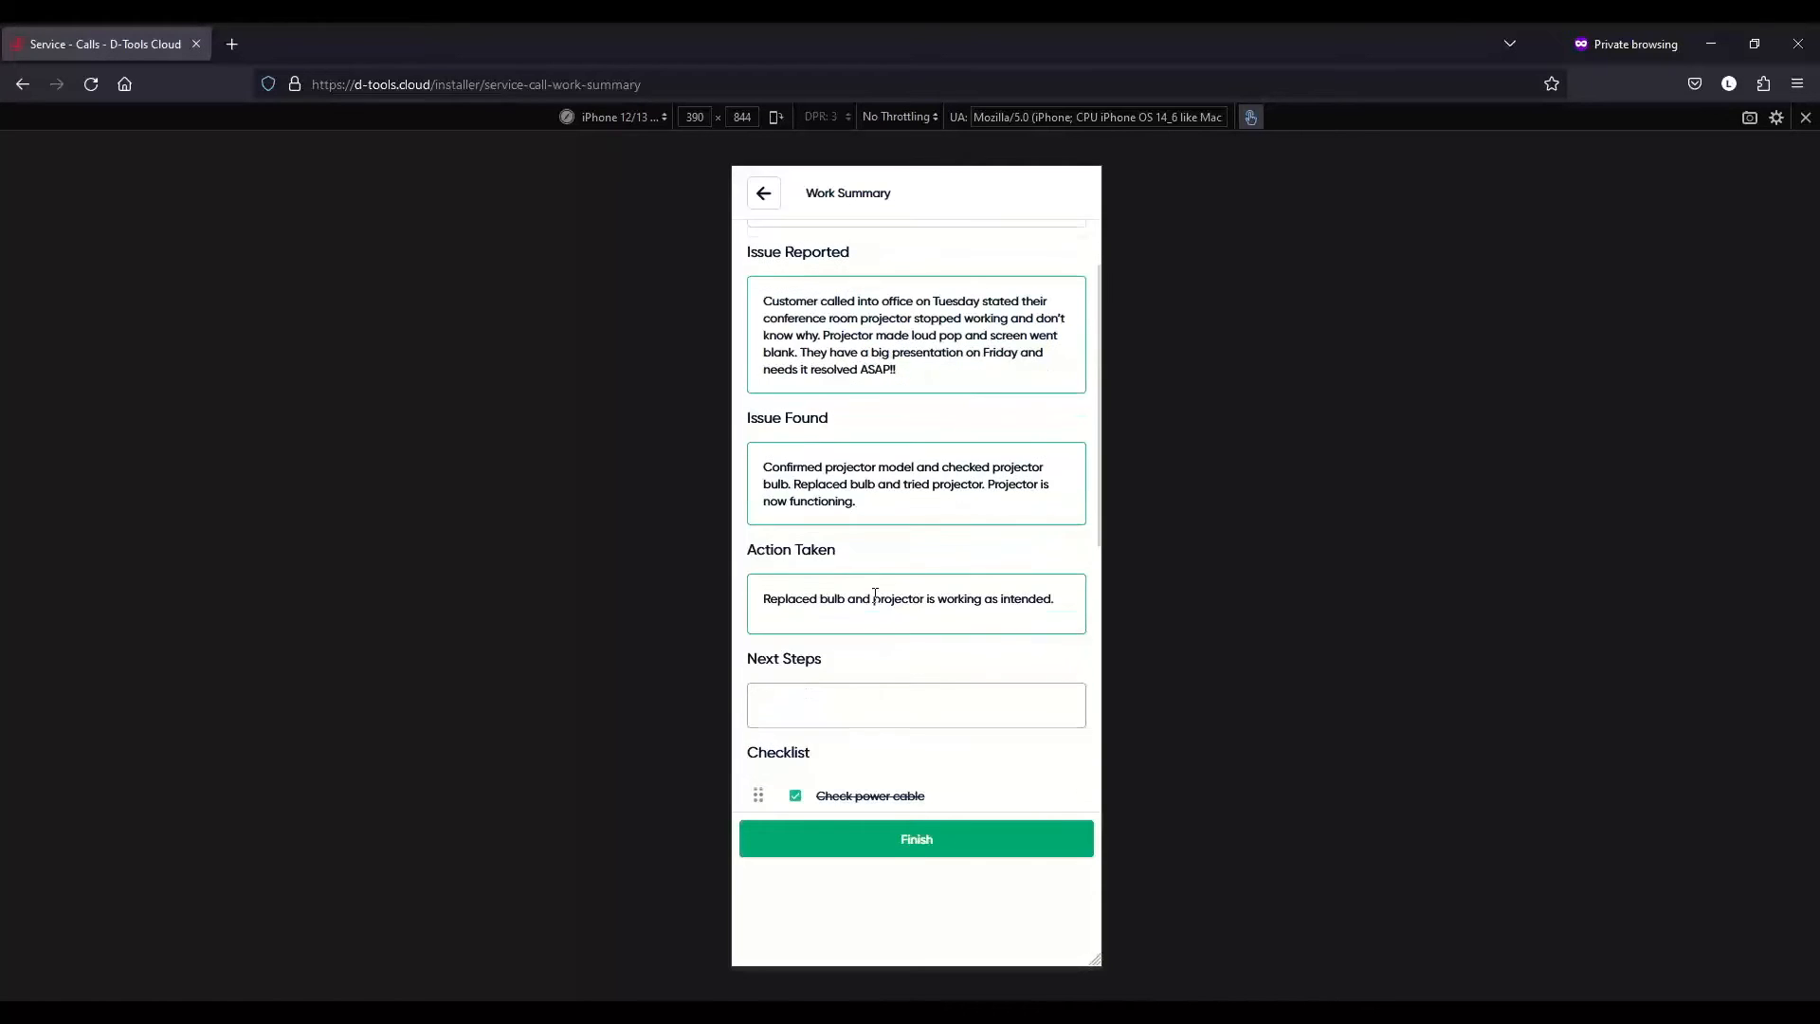
{"action": "left_click", "coordinate": [892, 711]}
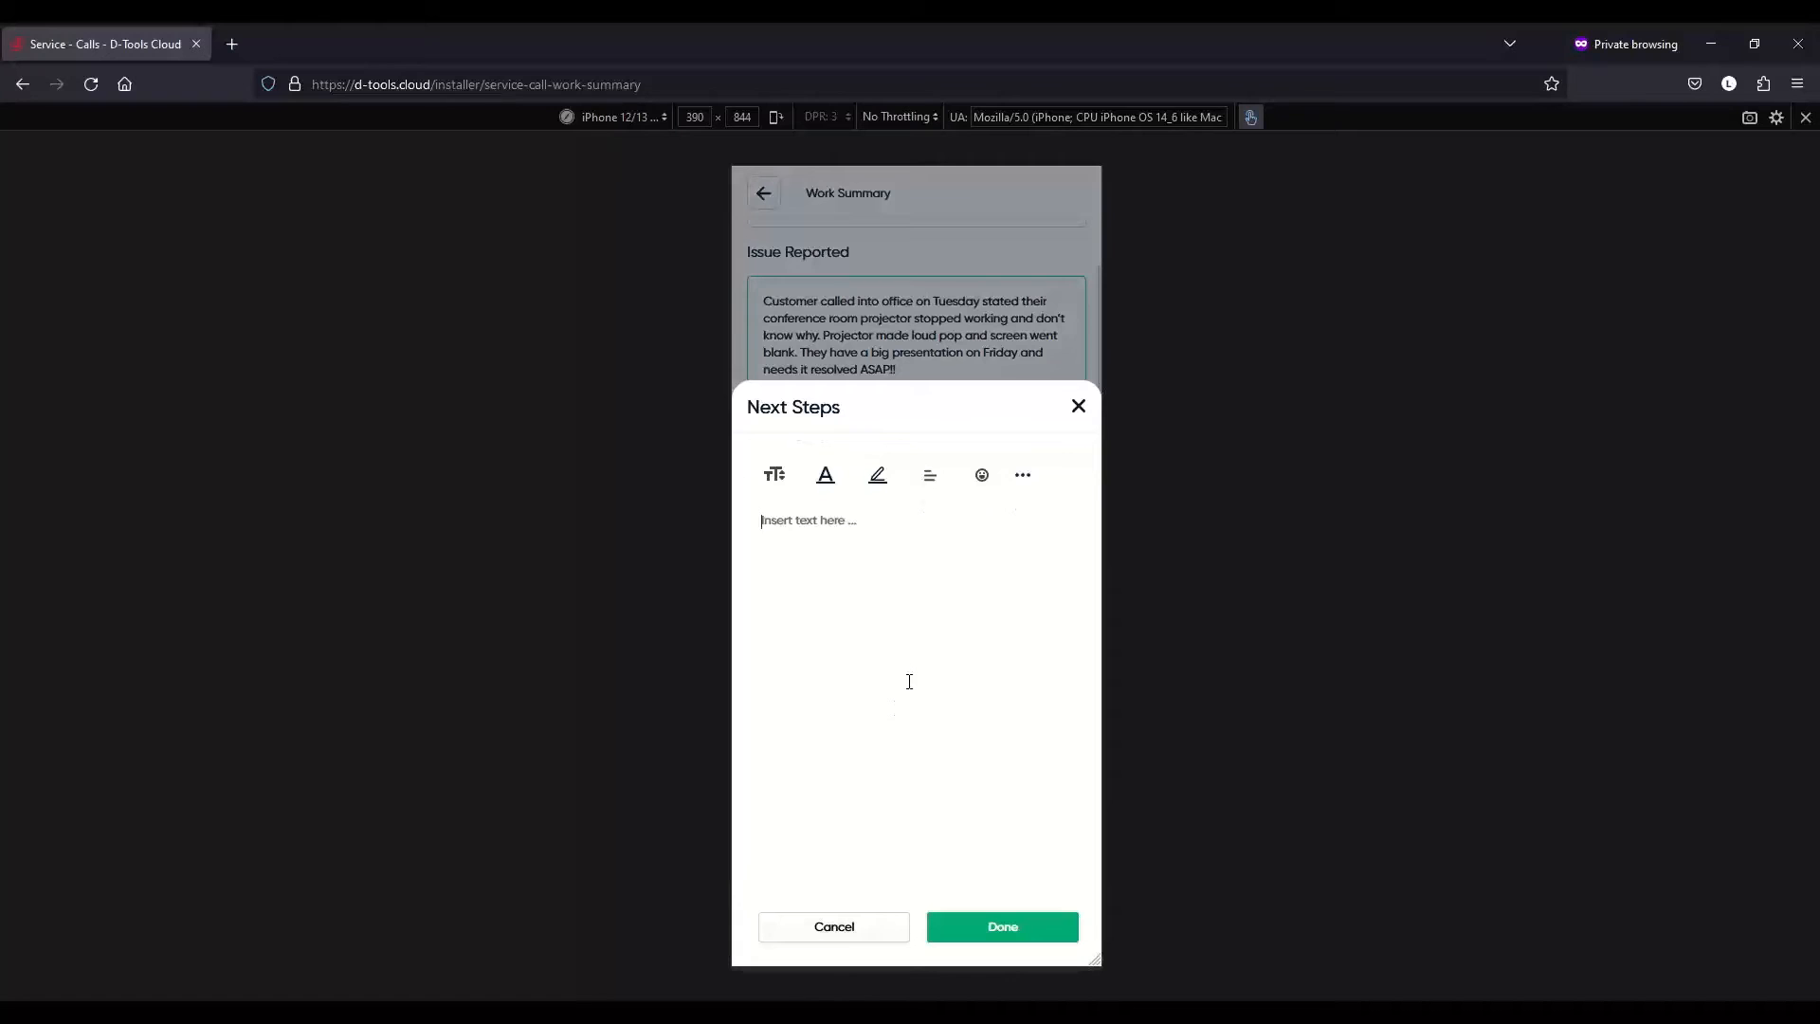
{"action": "type", "text": "Waiting for a part to be ordered.  Will"}
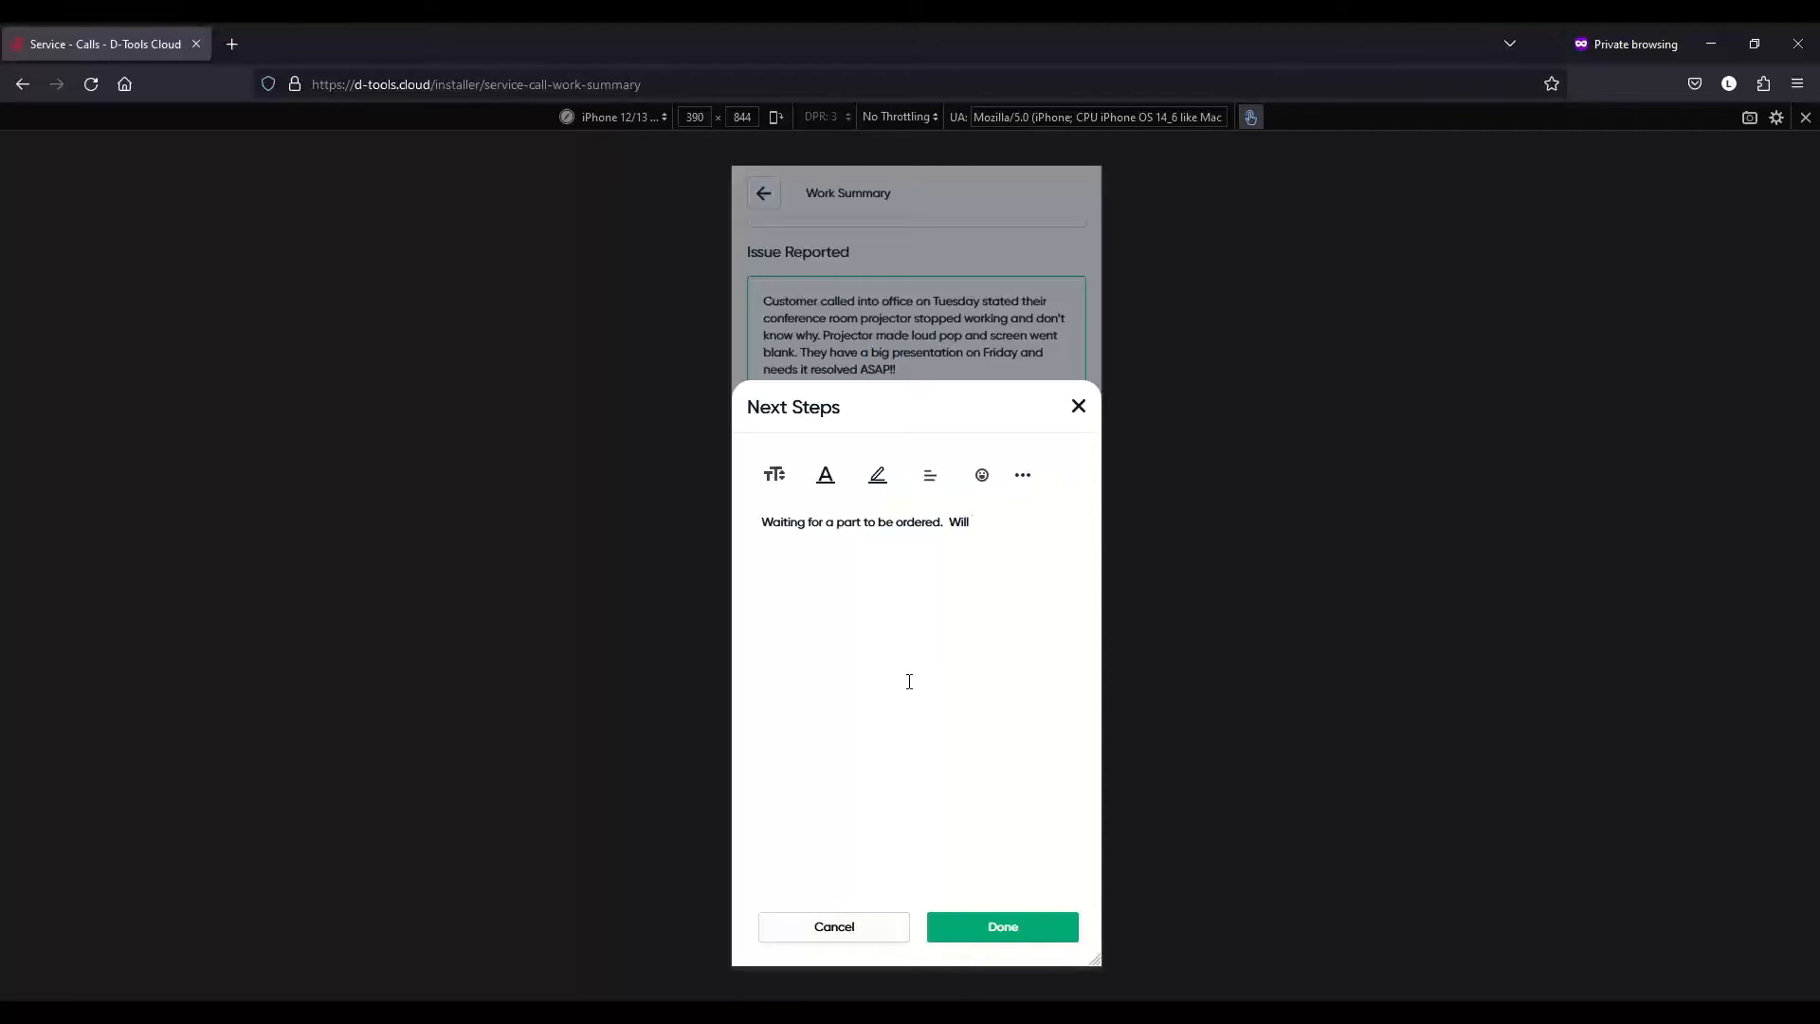
{"action": "type", "text": " schedule a return visit."}
{"action": "left_click", "coordinate": [1041, 923]}
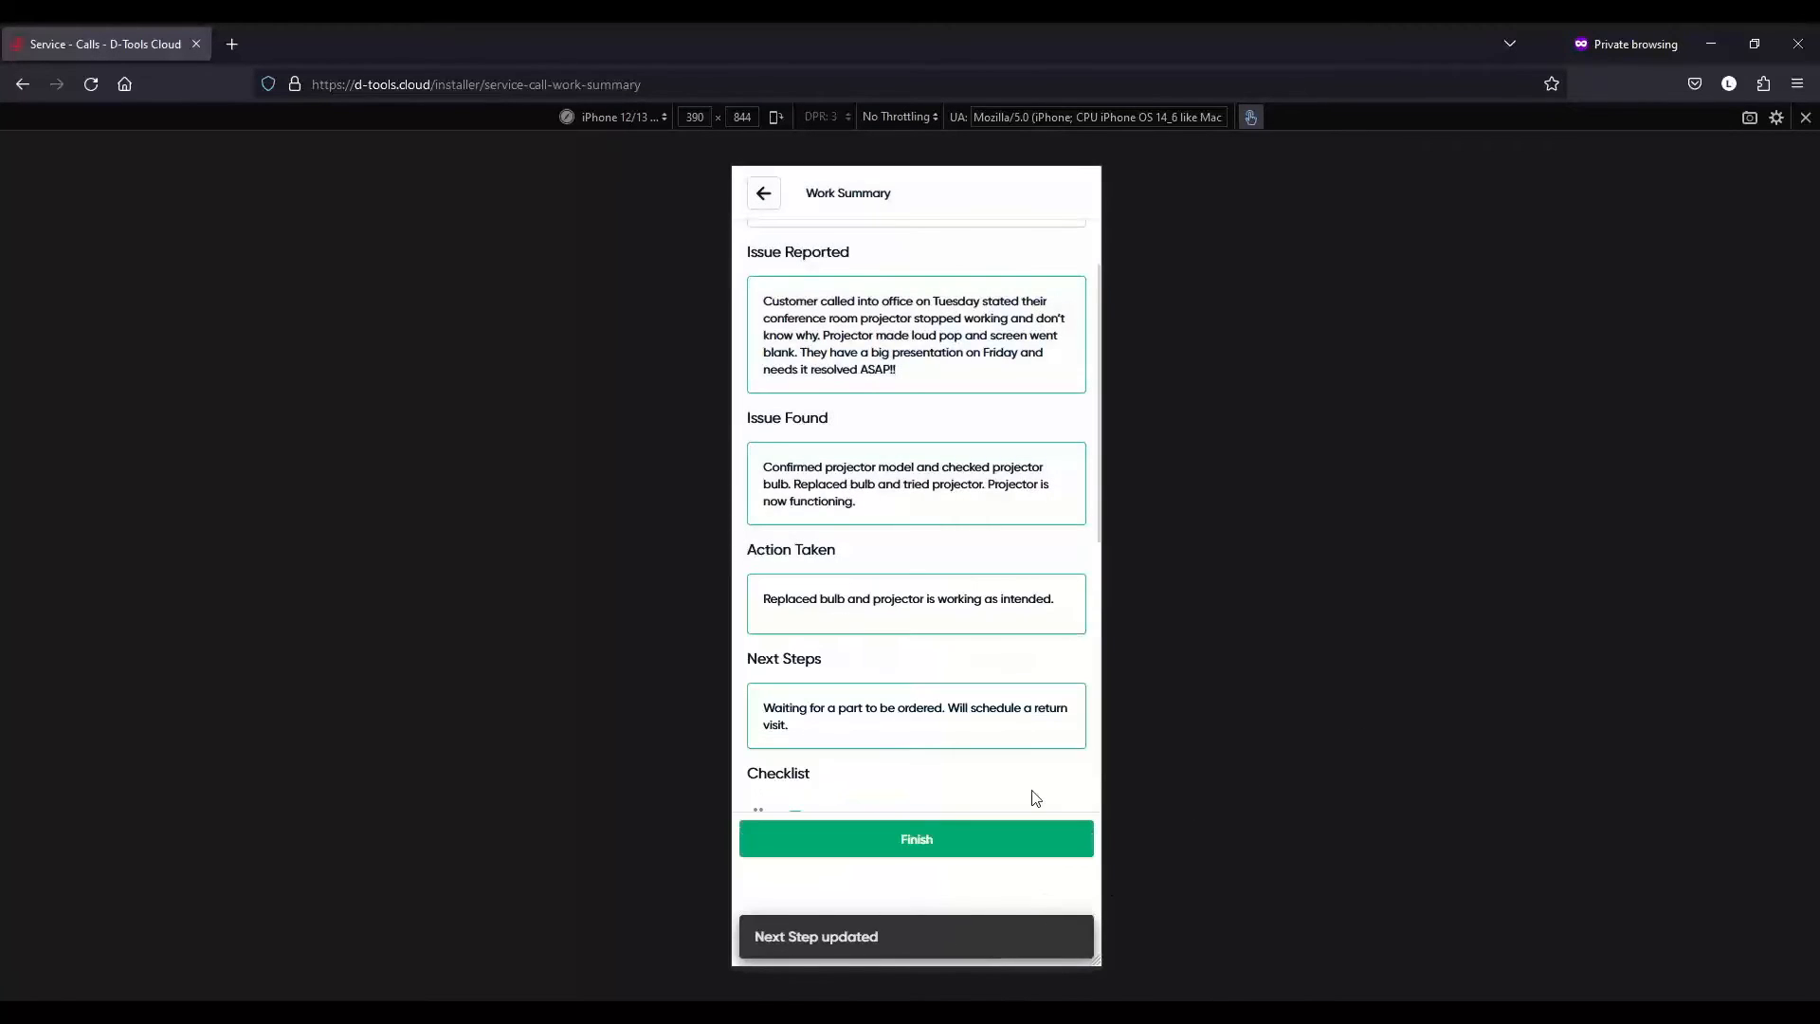
{"action": "scroll", "coordinate": [1034, 798], "scroll_direction": "down", "scroll_amount": 5}
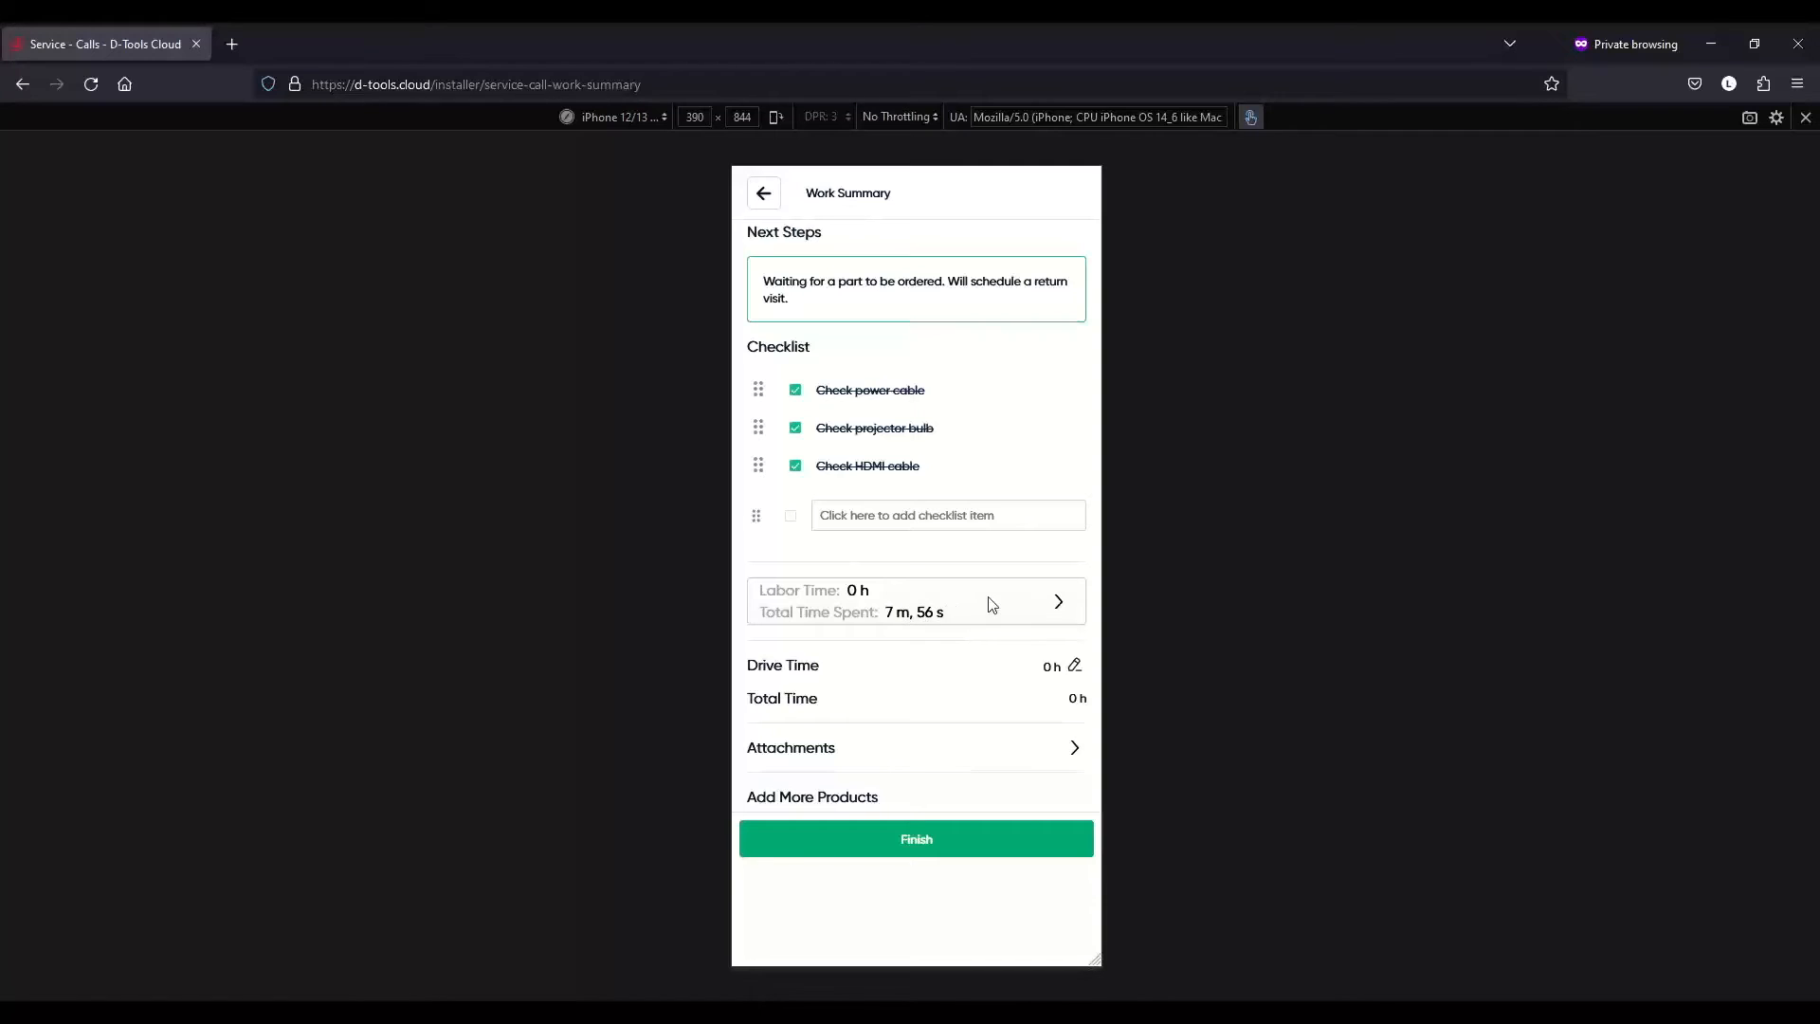
- Add a Standard Service labor item of 2 hours to SC-5
{"action": "left_click", "coordinate": [1015, 610]}
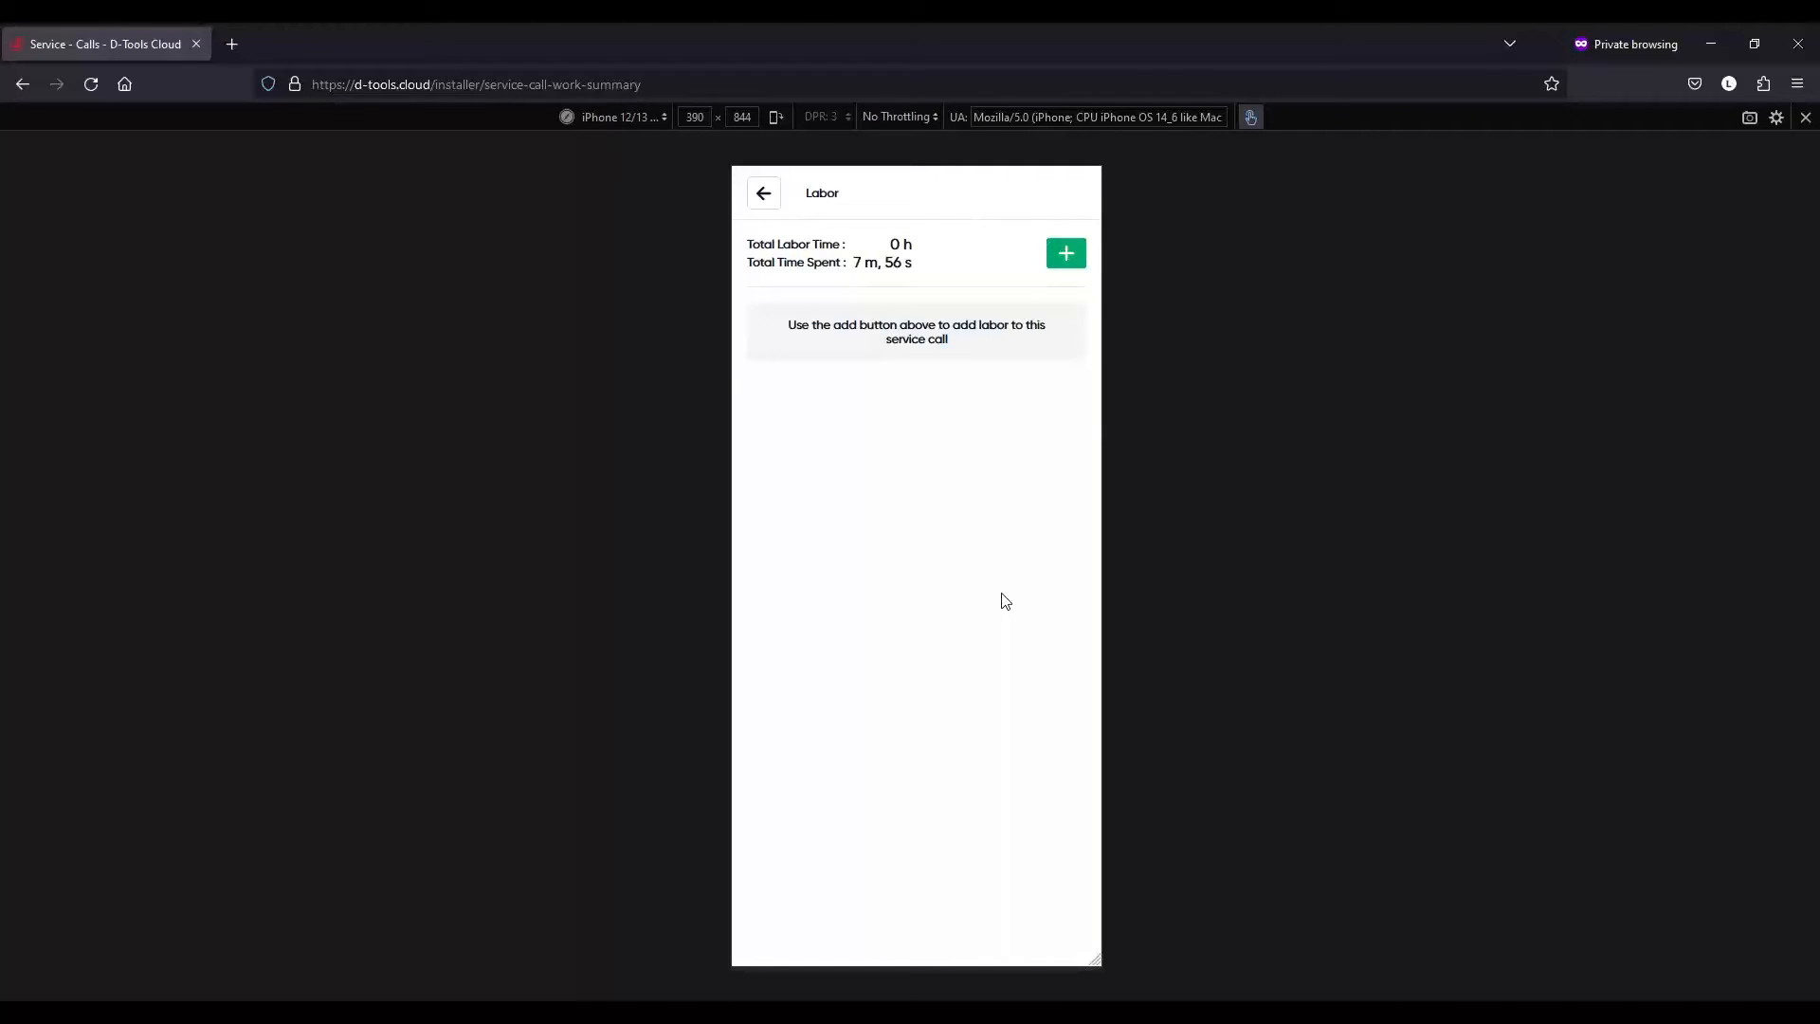
{"action": "left_click", "coordinate": [1059, 260]}
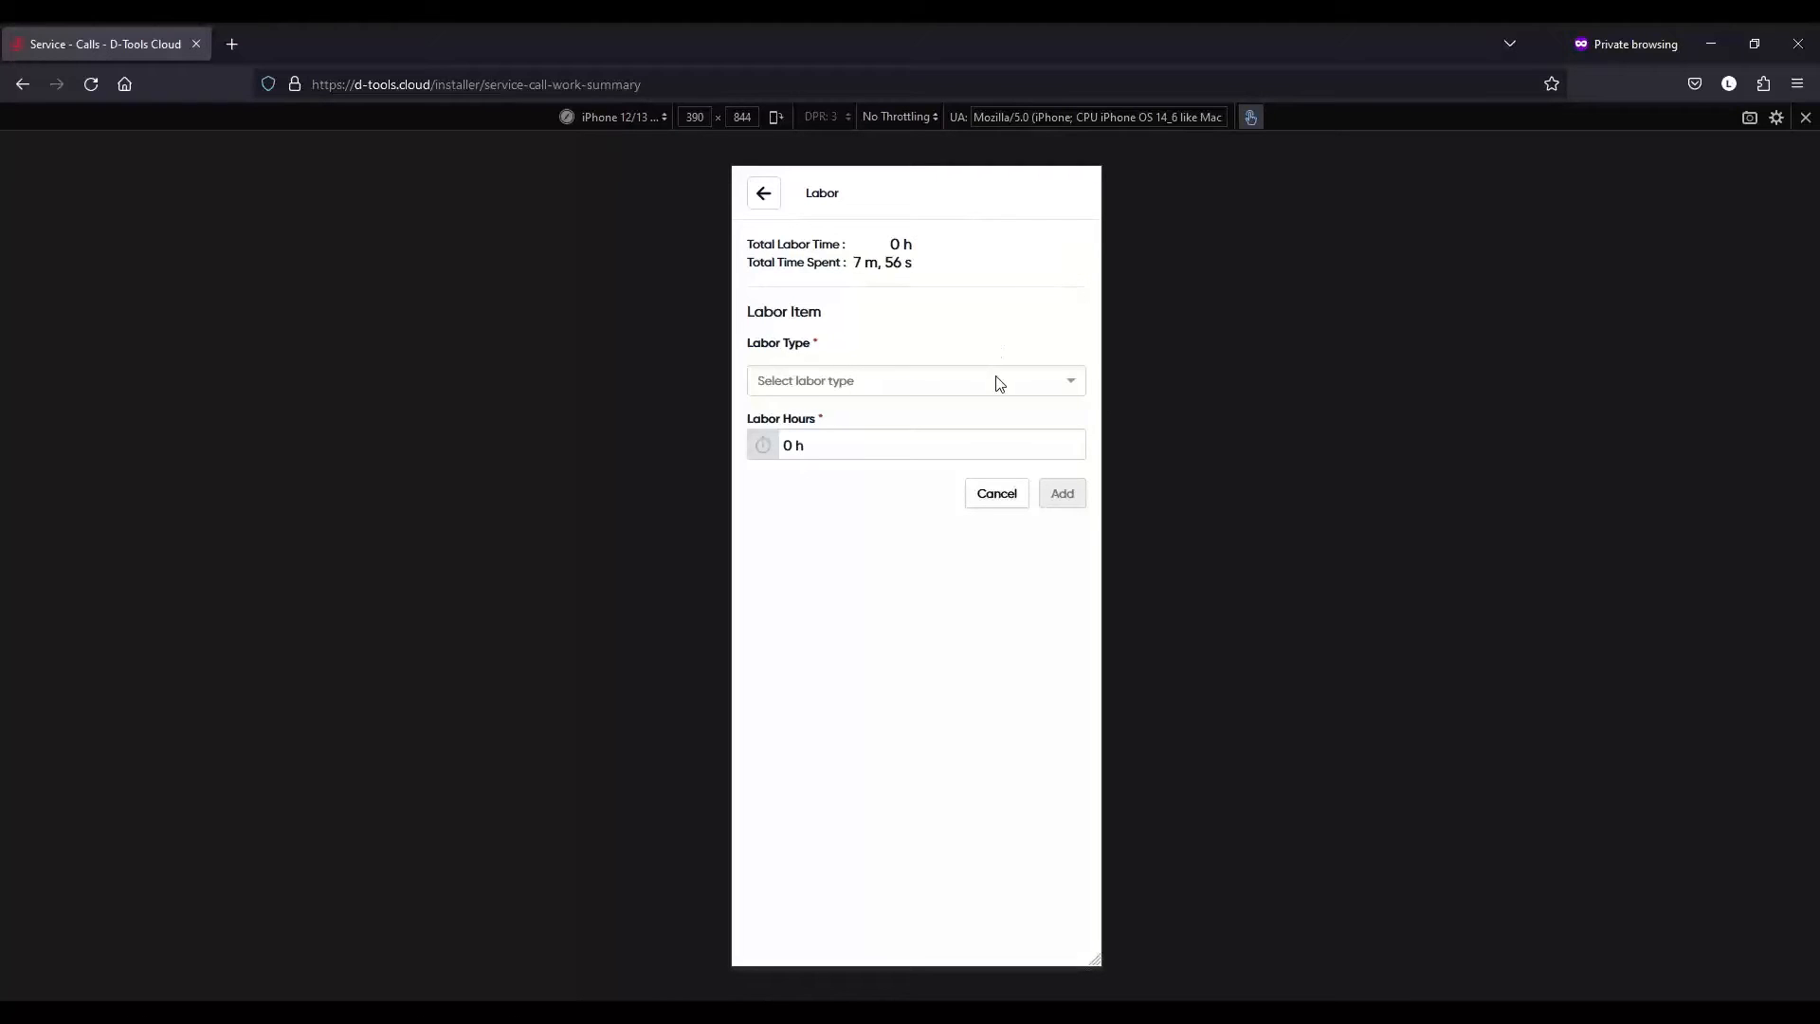
{"action": "left_click", "coordinate": [996, 390]}
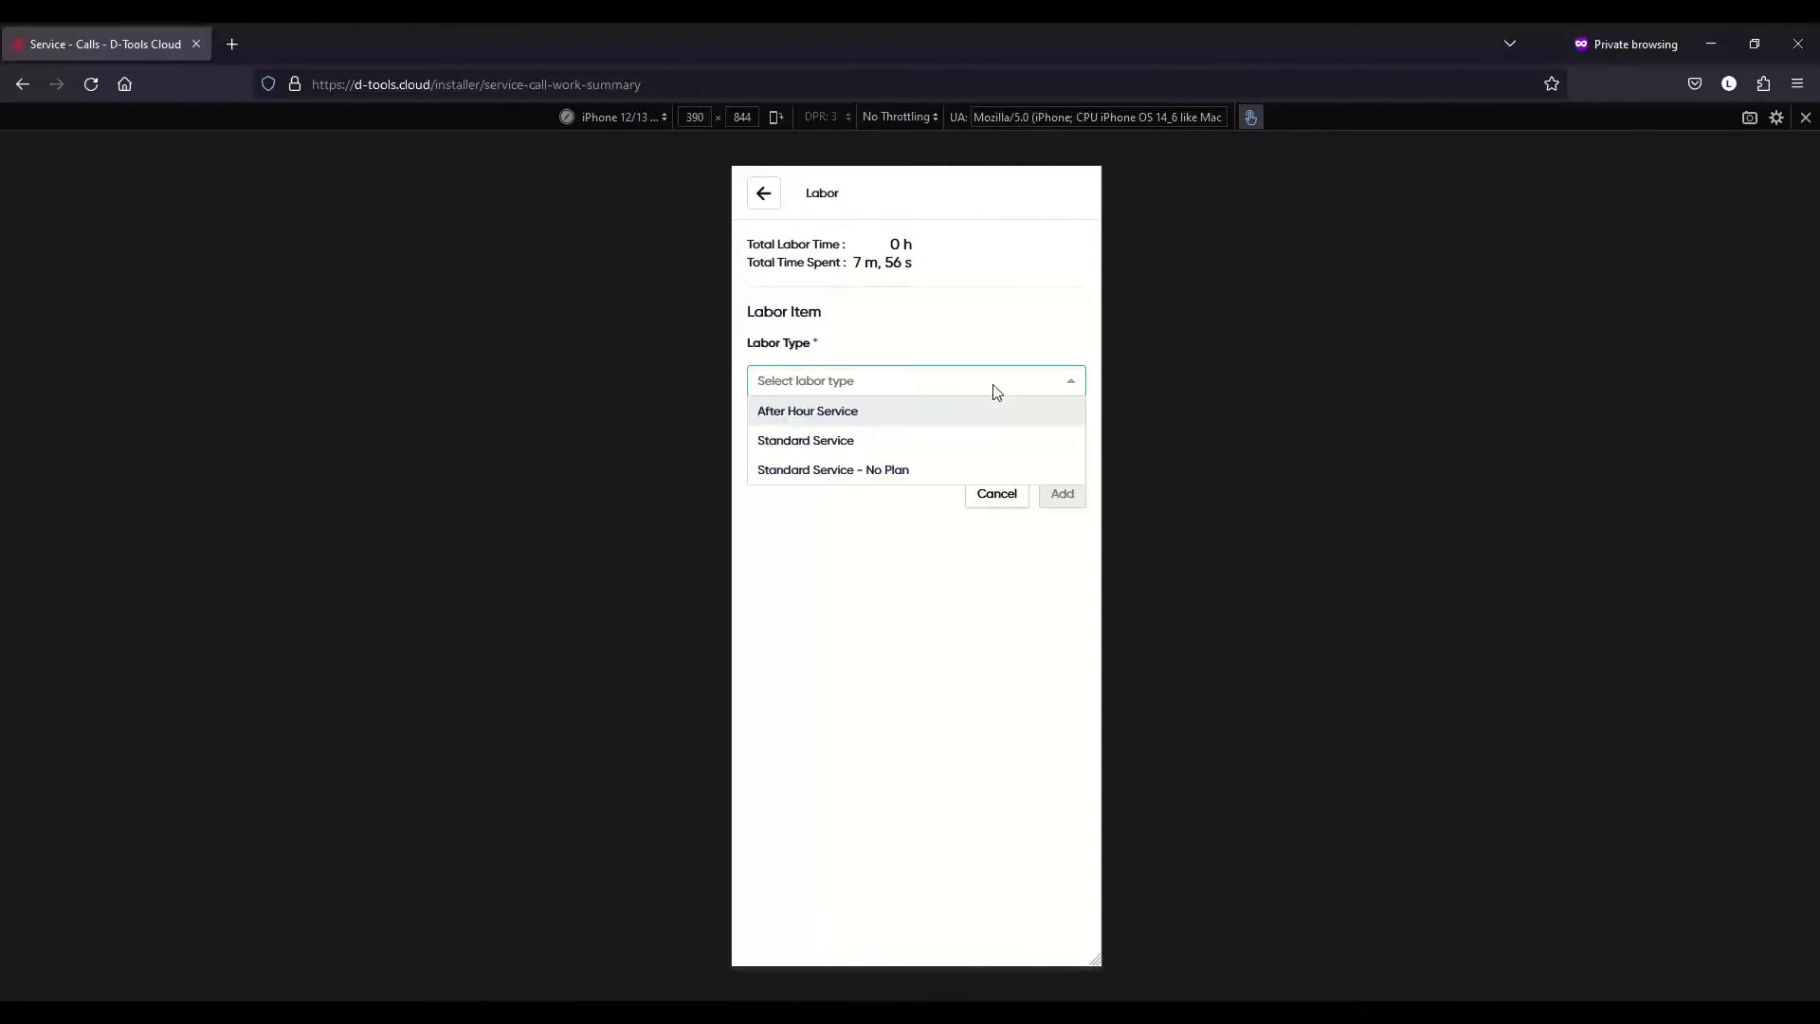
{"action": "left_click", "coordinate": [866, 449]}
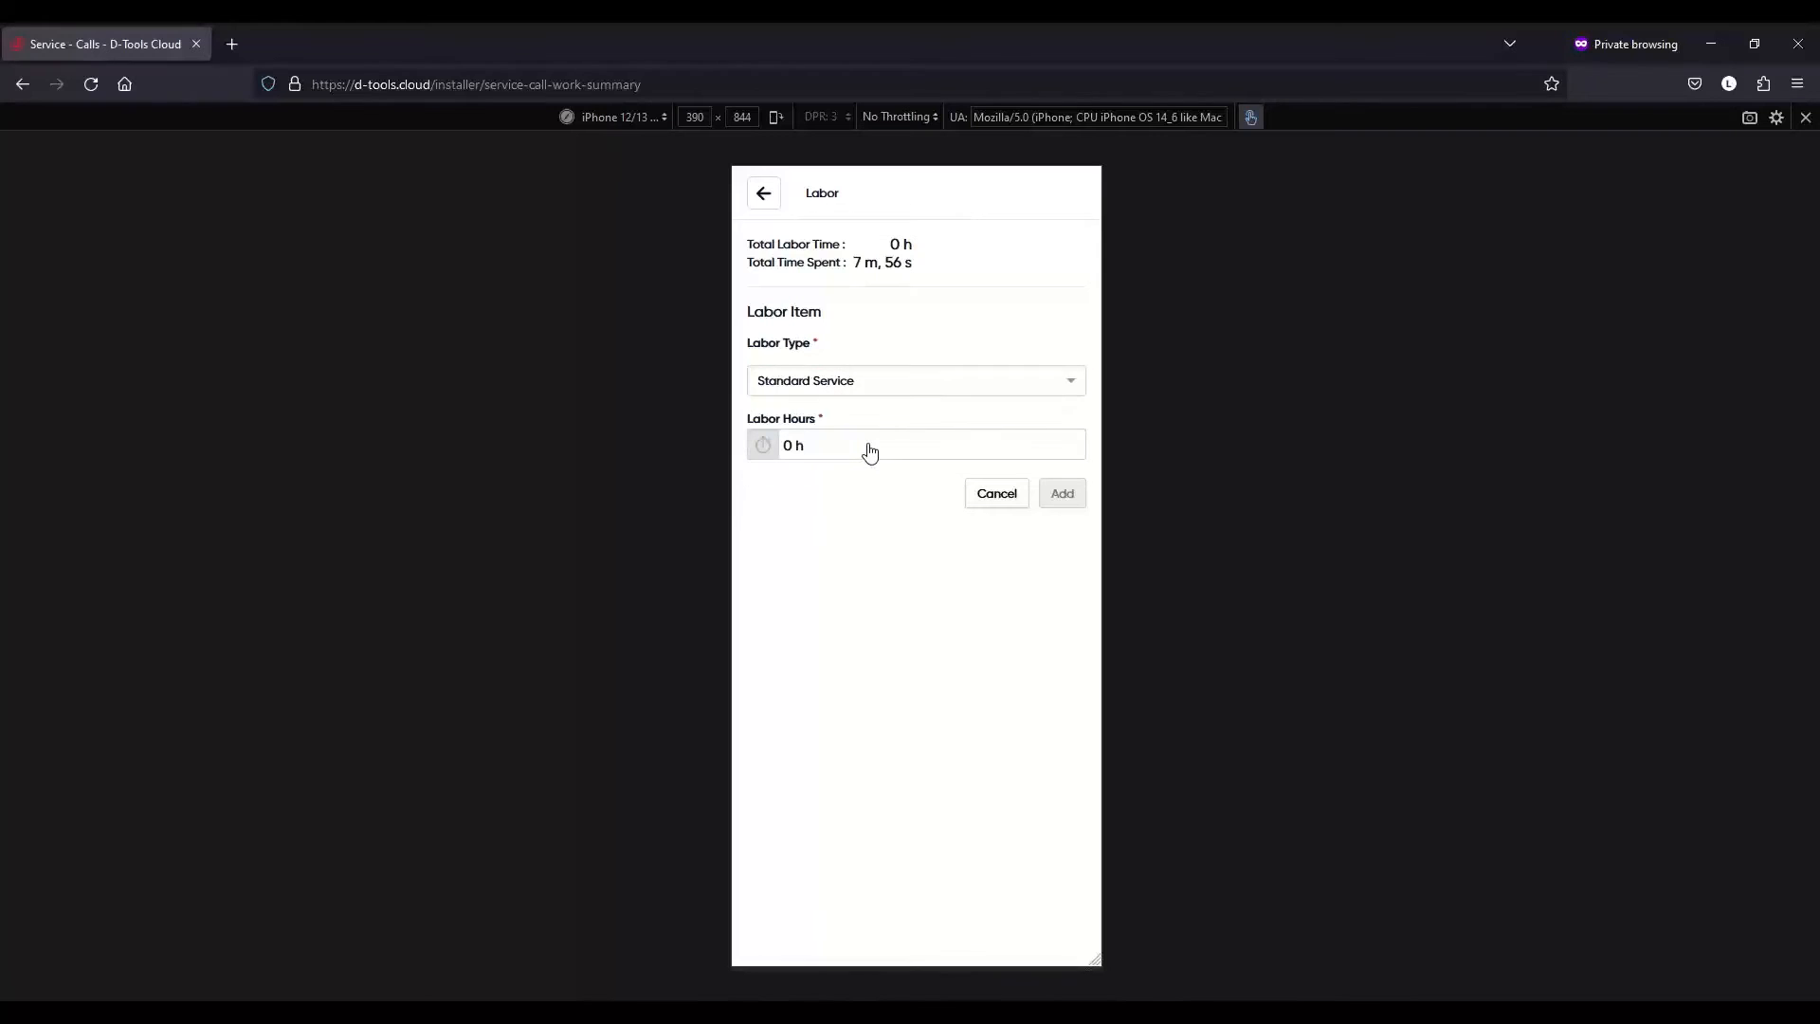
{"action": "left_click", "coordinate": [883, 446]}
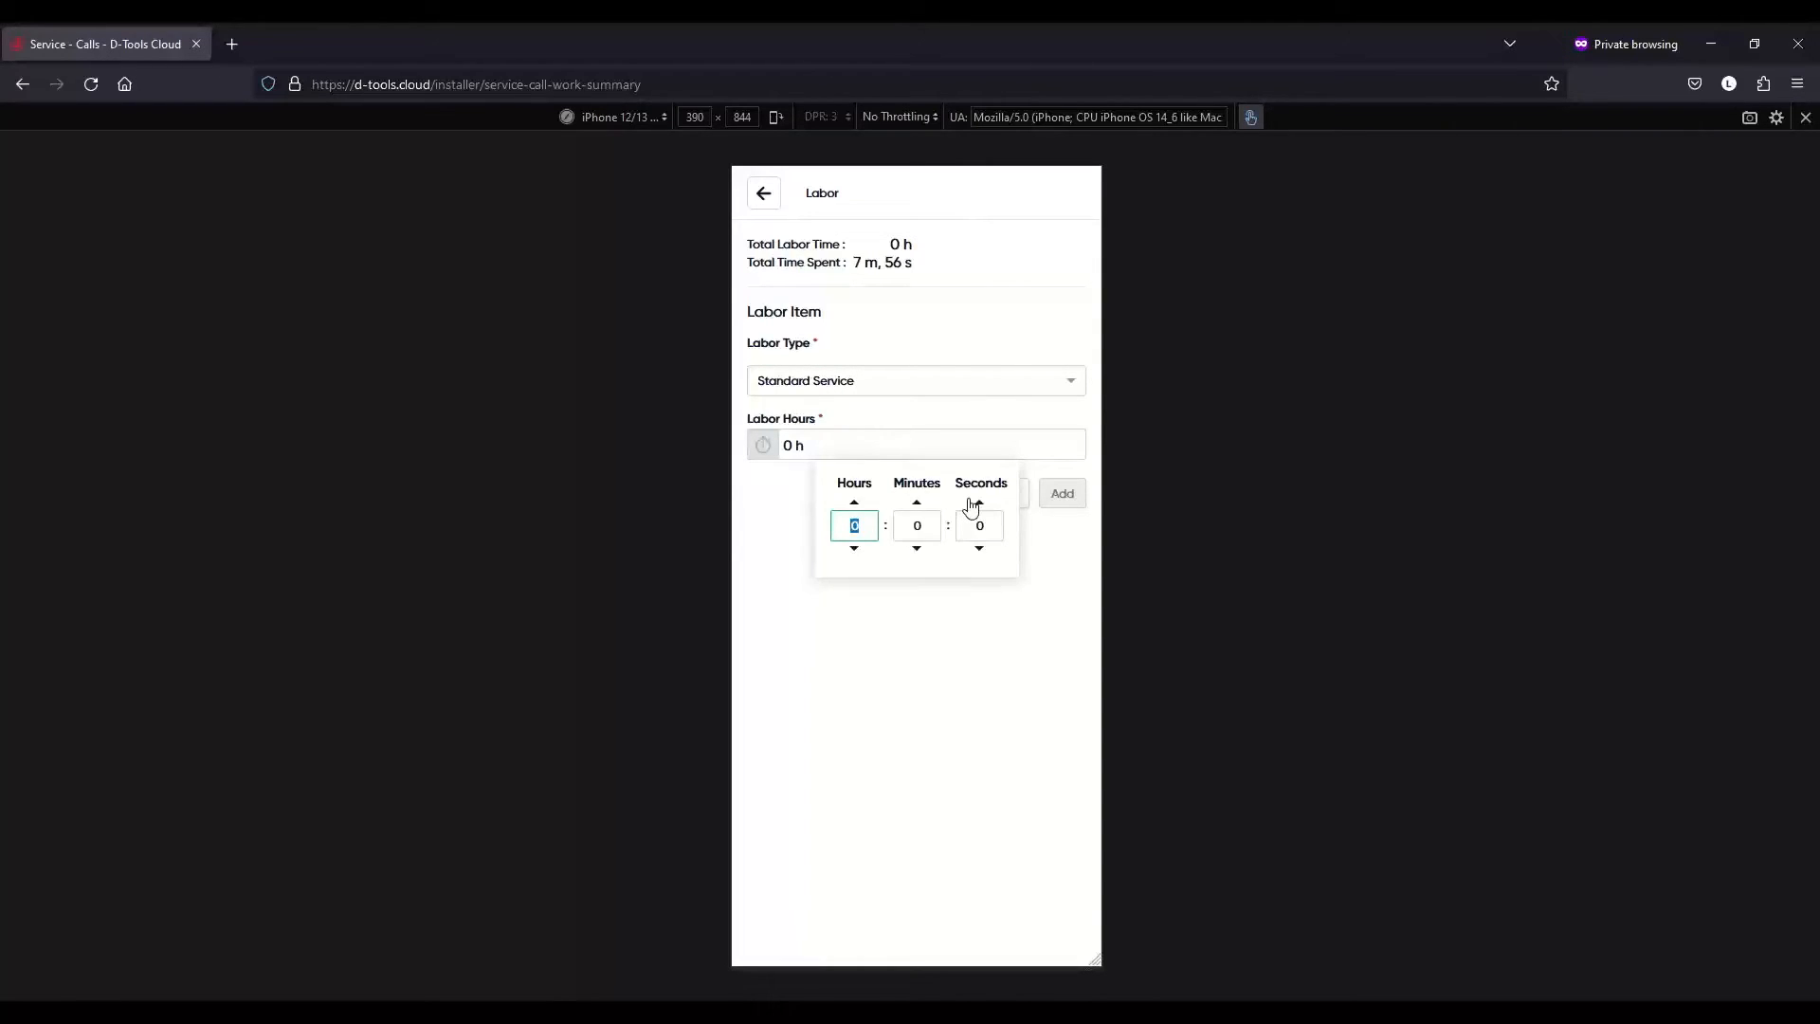
{"action": "type", "text": "2"}
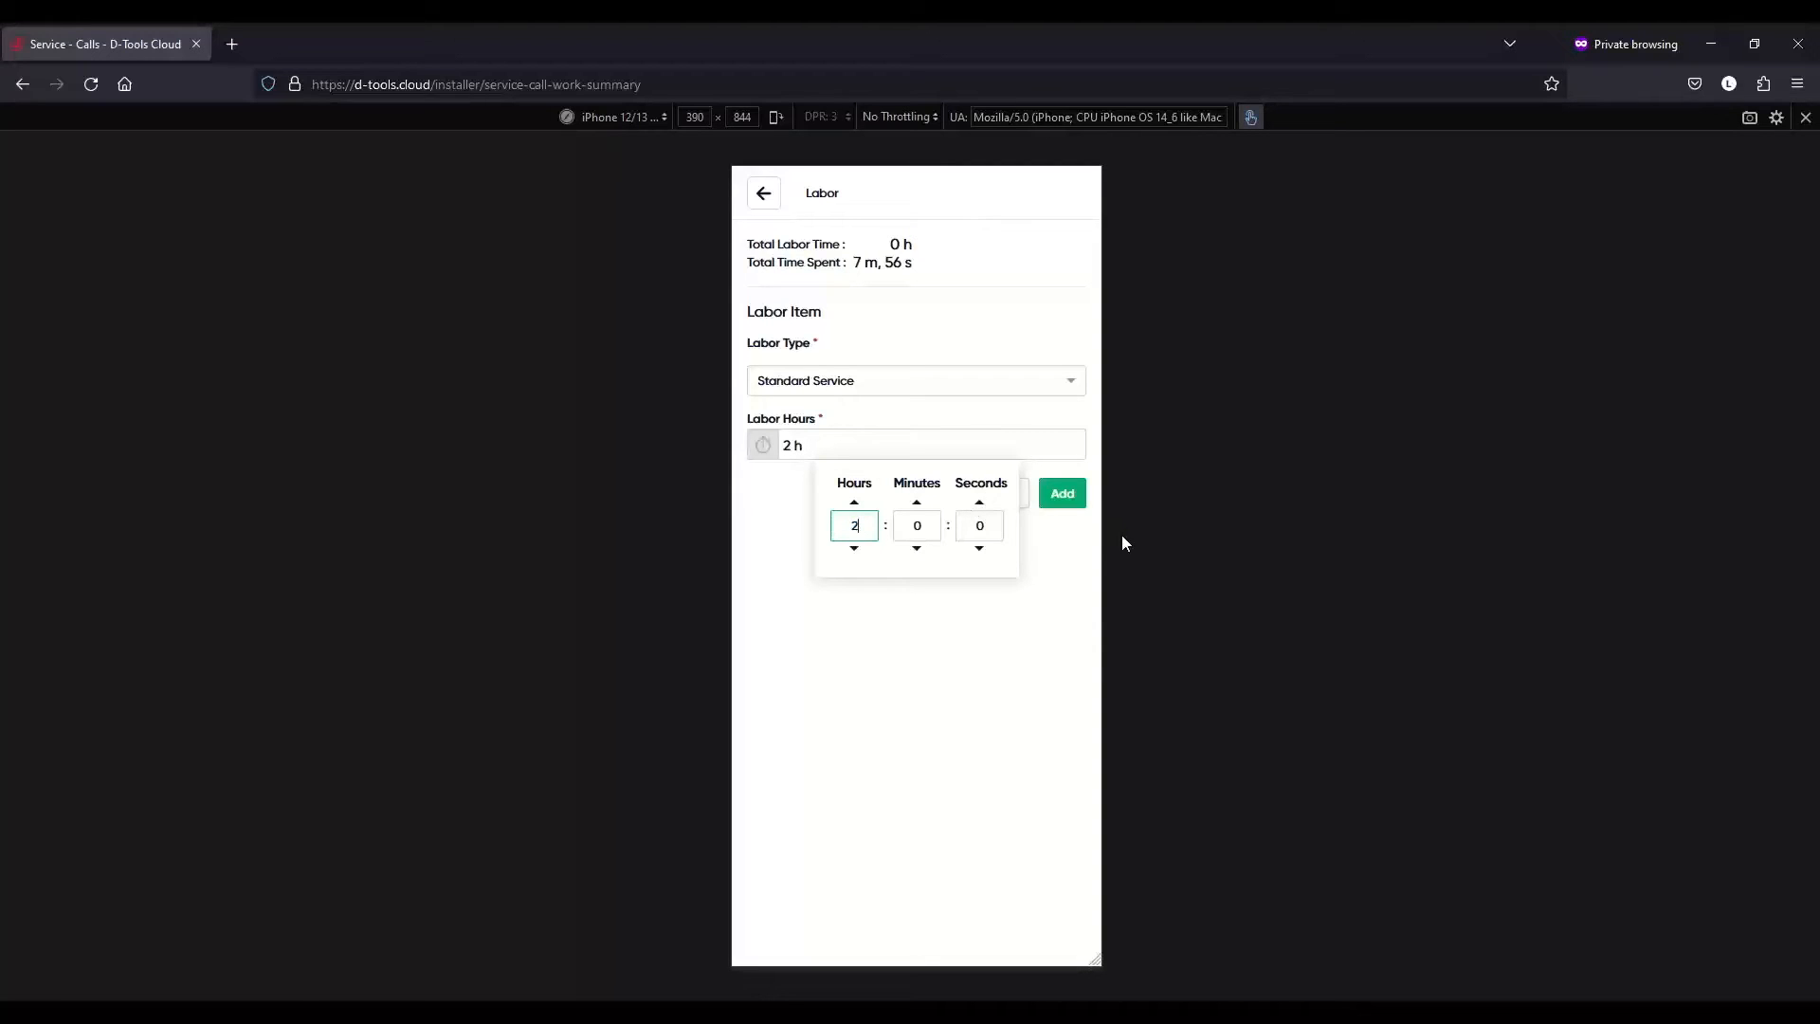
{"action": "left_click", "coordinate": [1080, 567]}
{"action": "left_click", "coordinate": [1063, 493]}
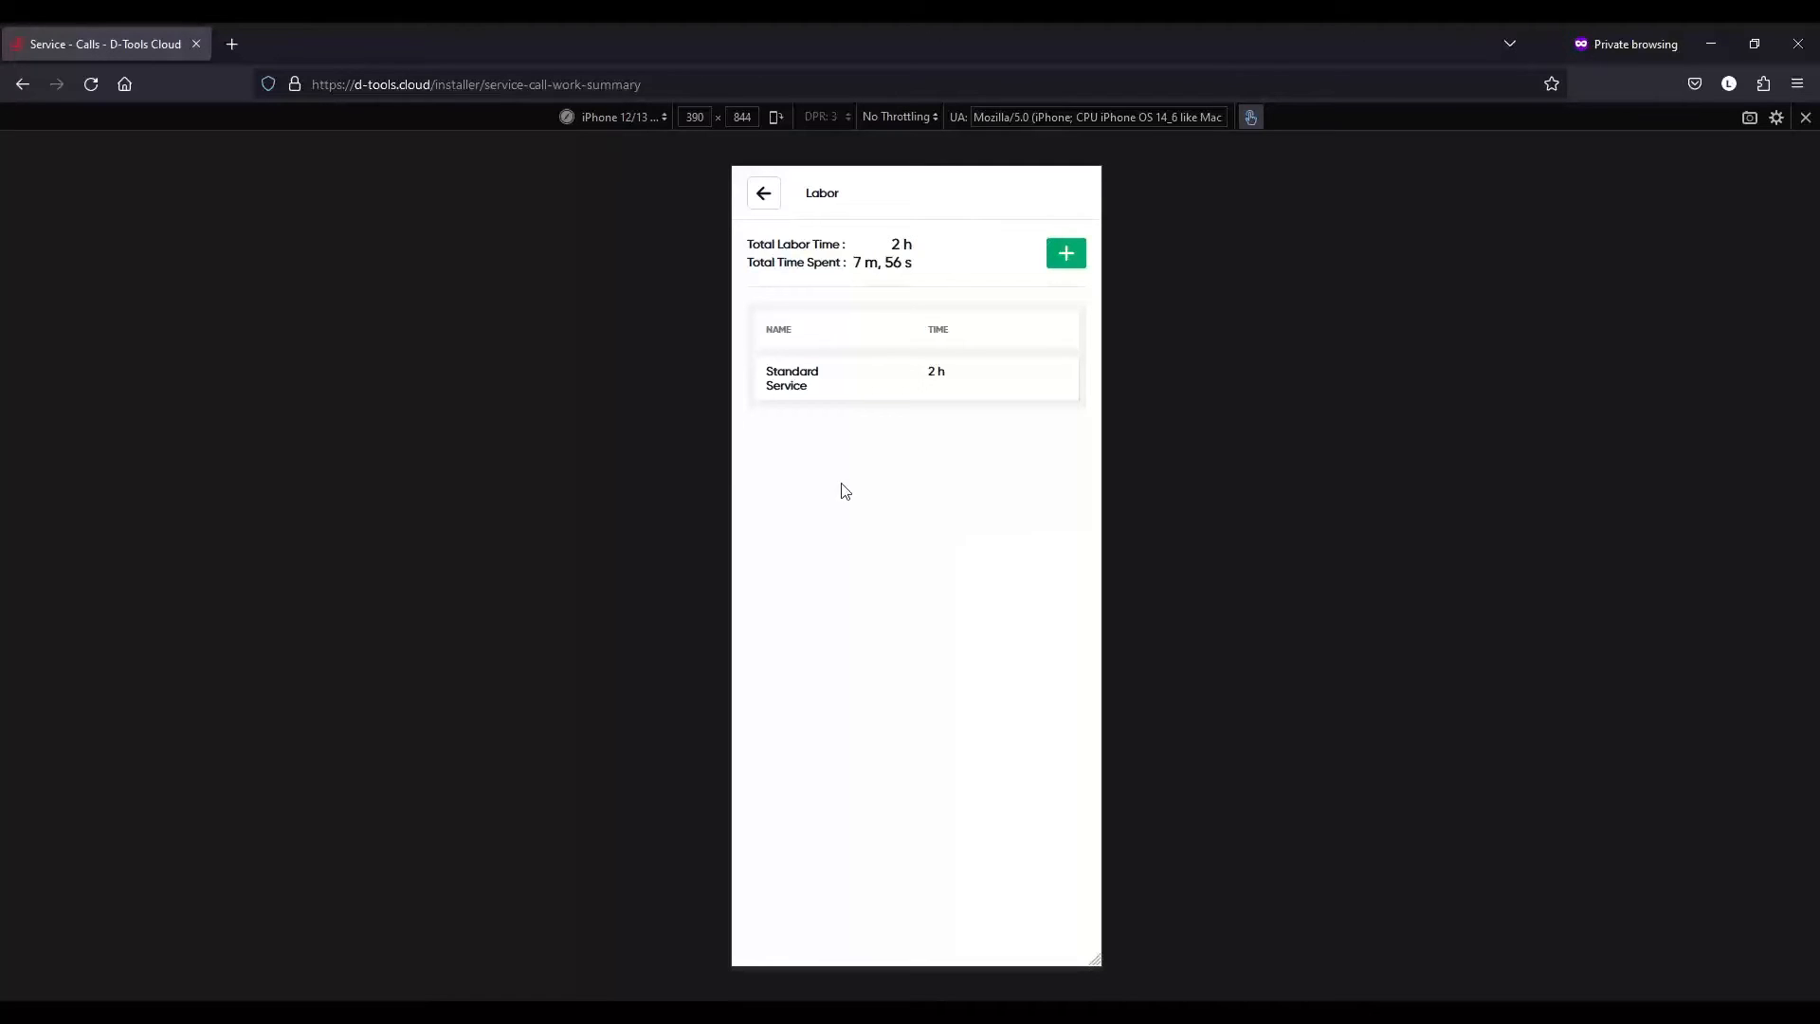
- Review the call's products list, then return to the Work Summary showing 2 h total time
{"action": "left_click", "coordinate": [765, 196]}
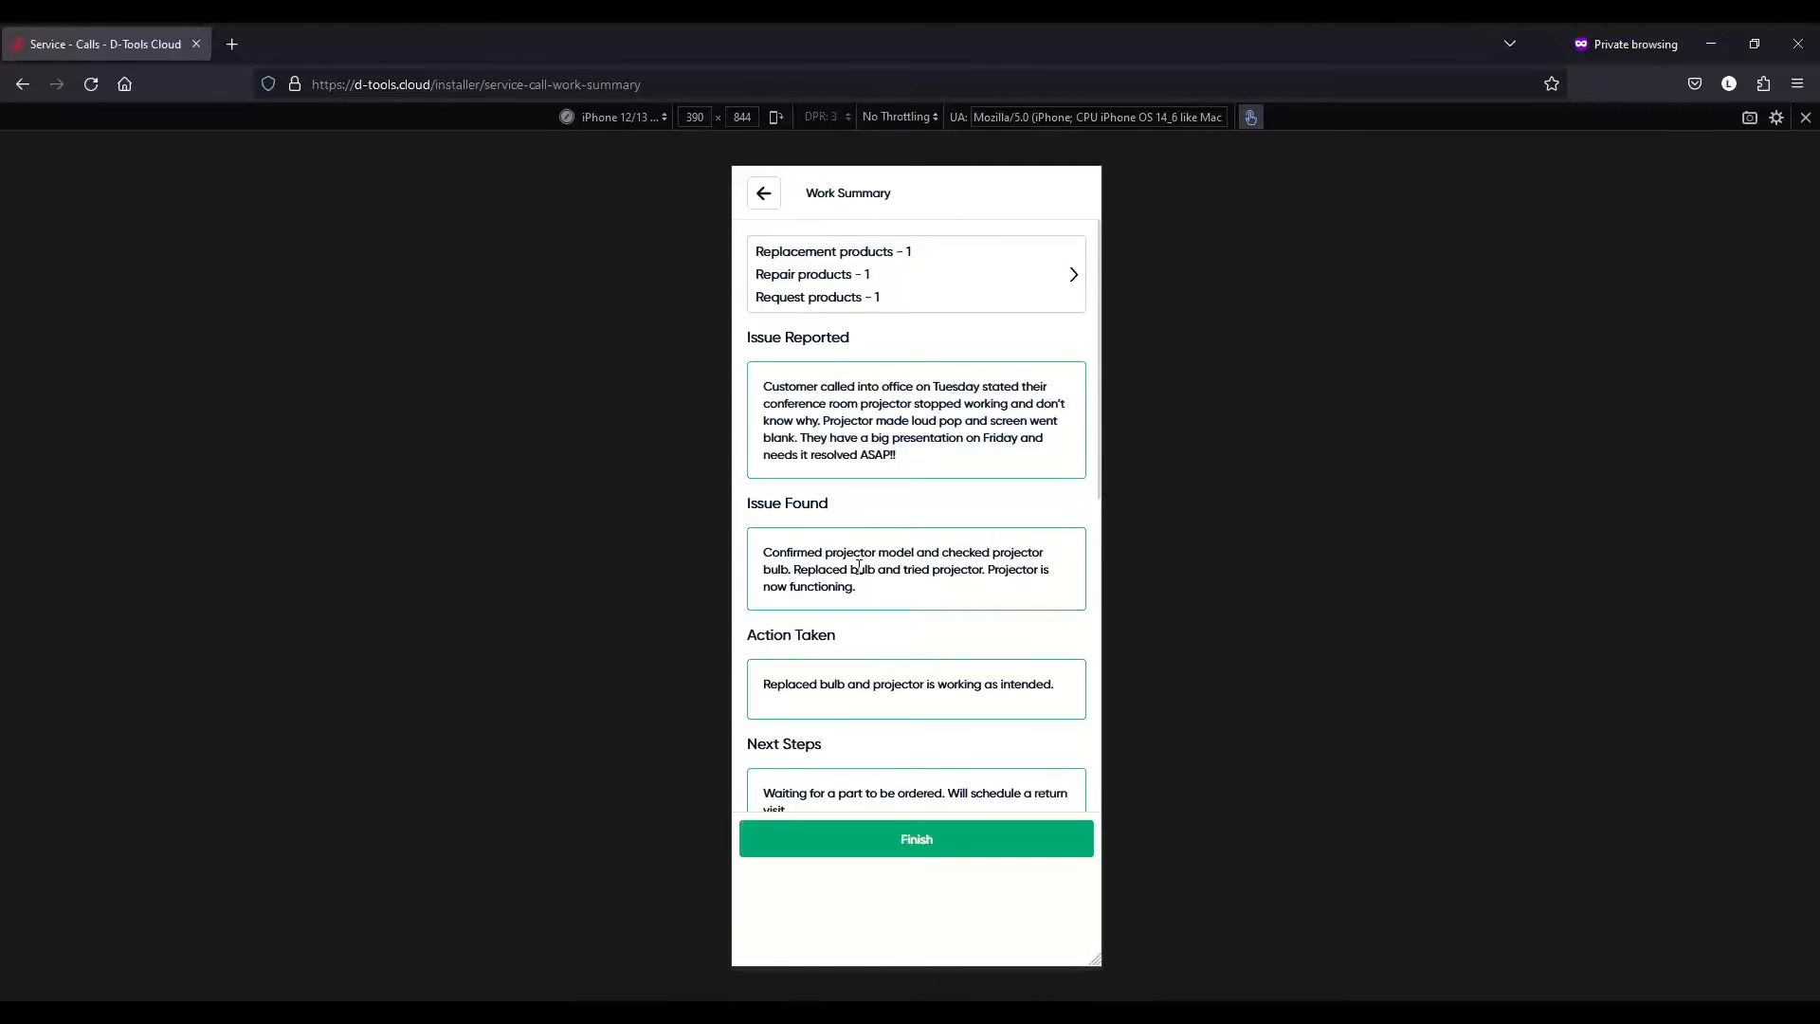
{"action": "scroll", "coordinate": [914, 491], "scroll_direction": "down", "scroll_amount": 1}
{"action": "scroll", "coordinate": [914, 486], "scroll_direction": "up", "scroll_amount": 1}
{"action": "left_click", "coordinate": [1075, 274]}
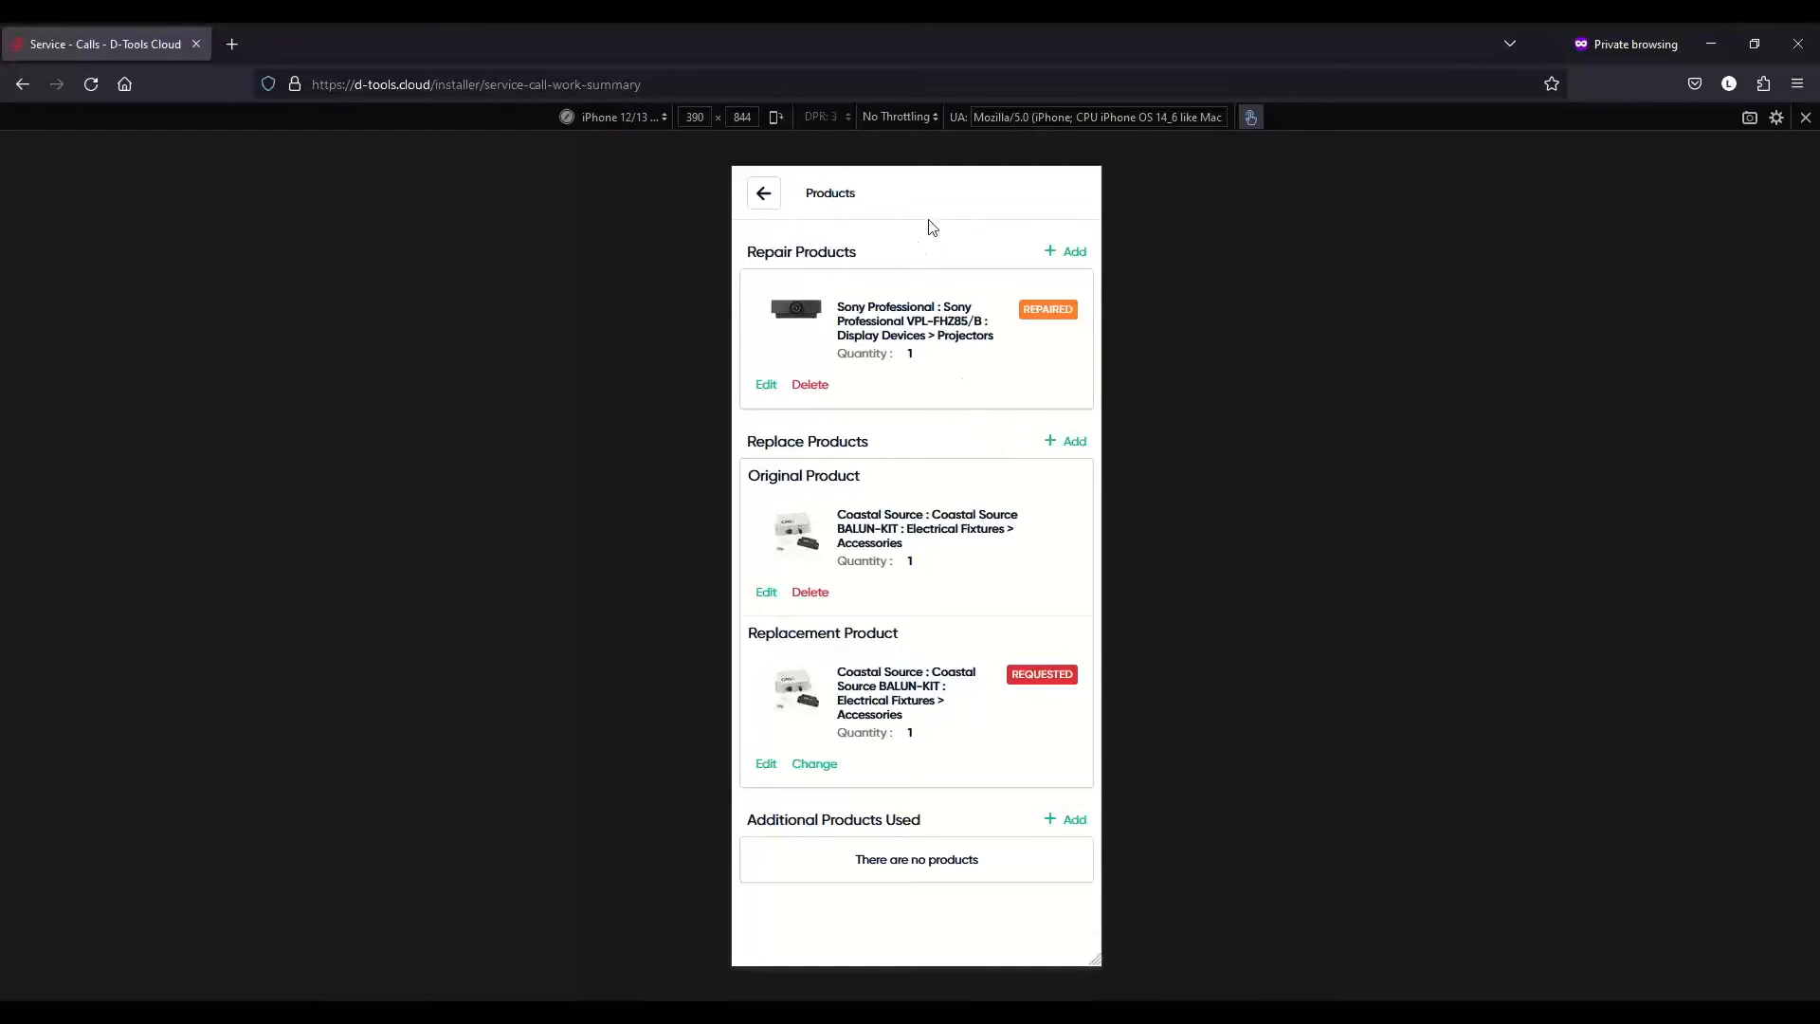
{"action": "left_click", "coordinate": [765, 195]}
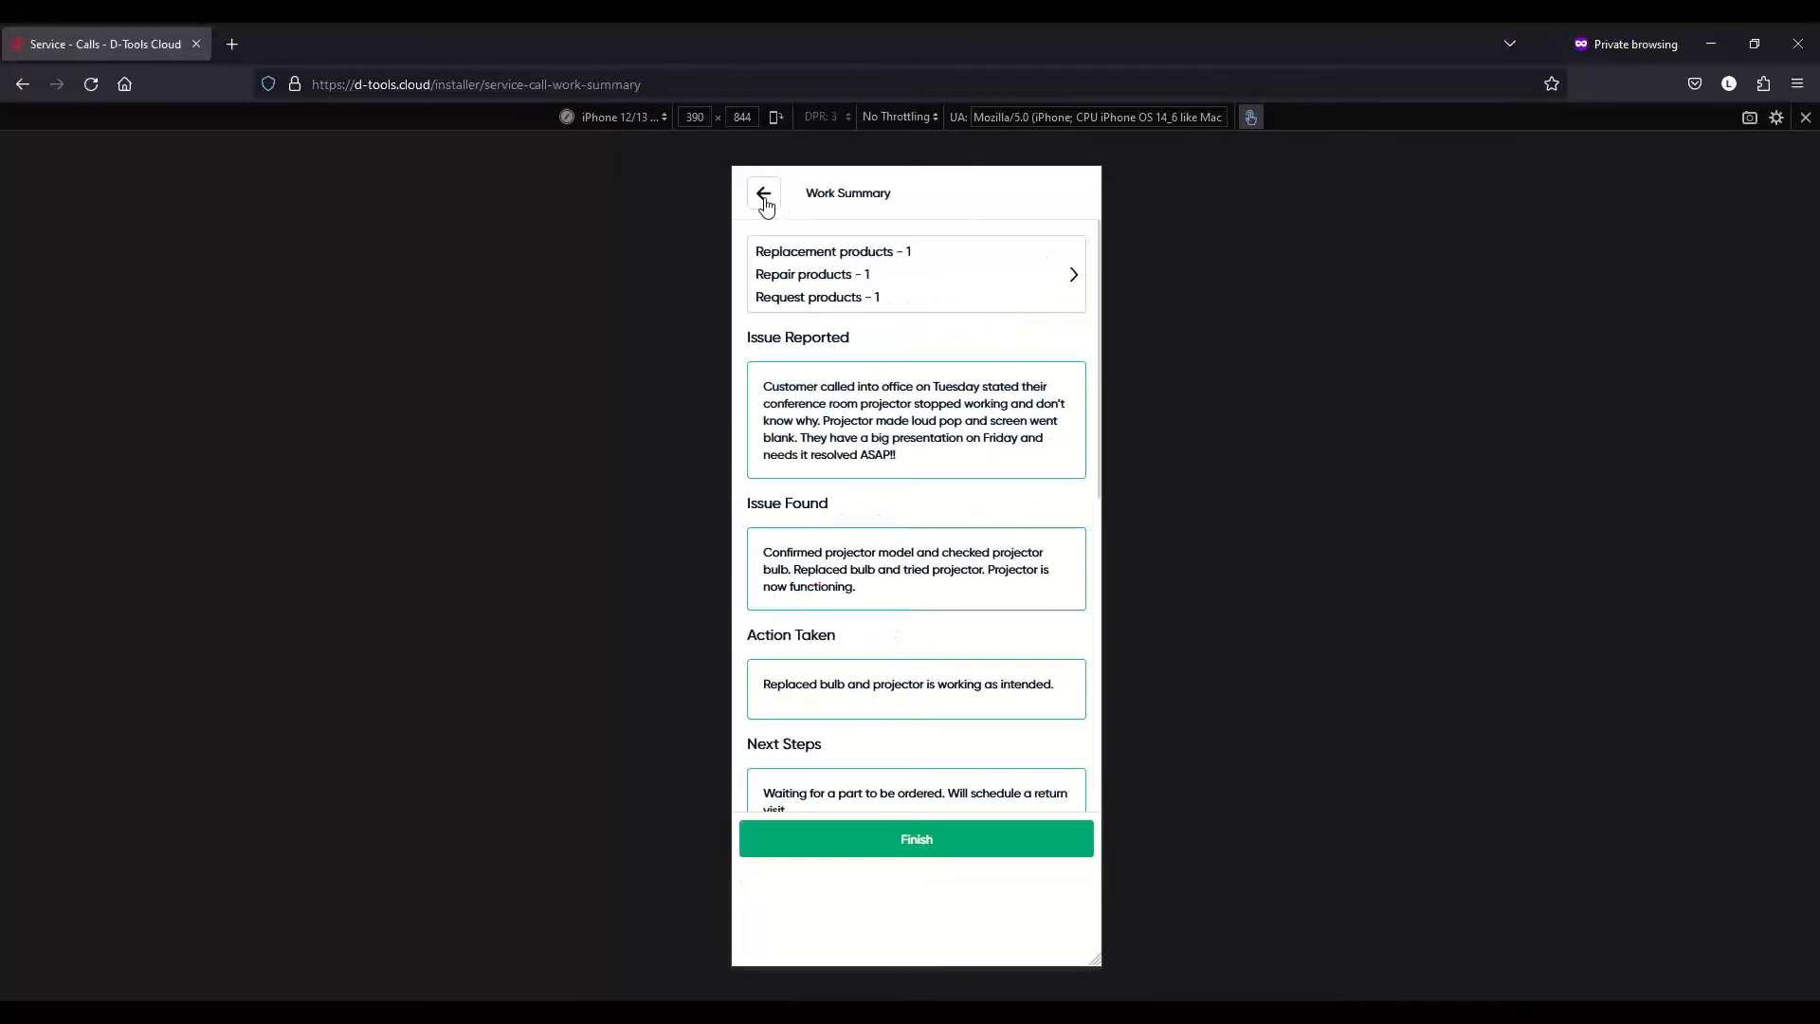
{"action": "scroll", "coordinate": [1017, 479], "scroll_direction": "down", "scroll_amount": 6}
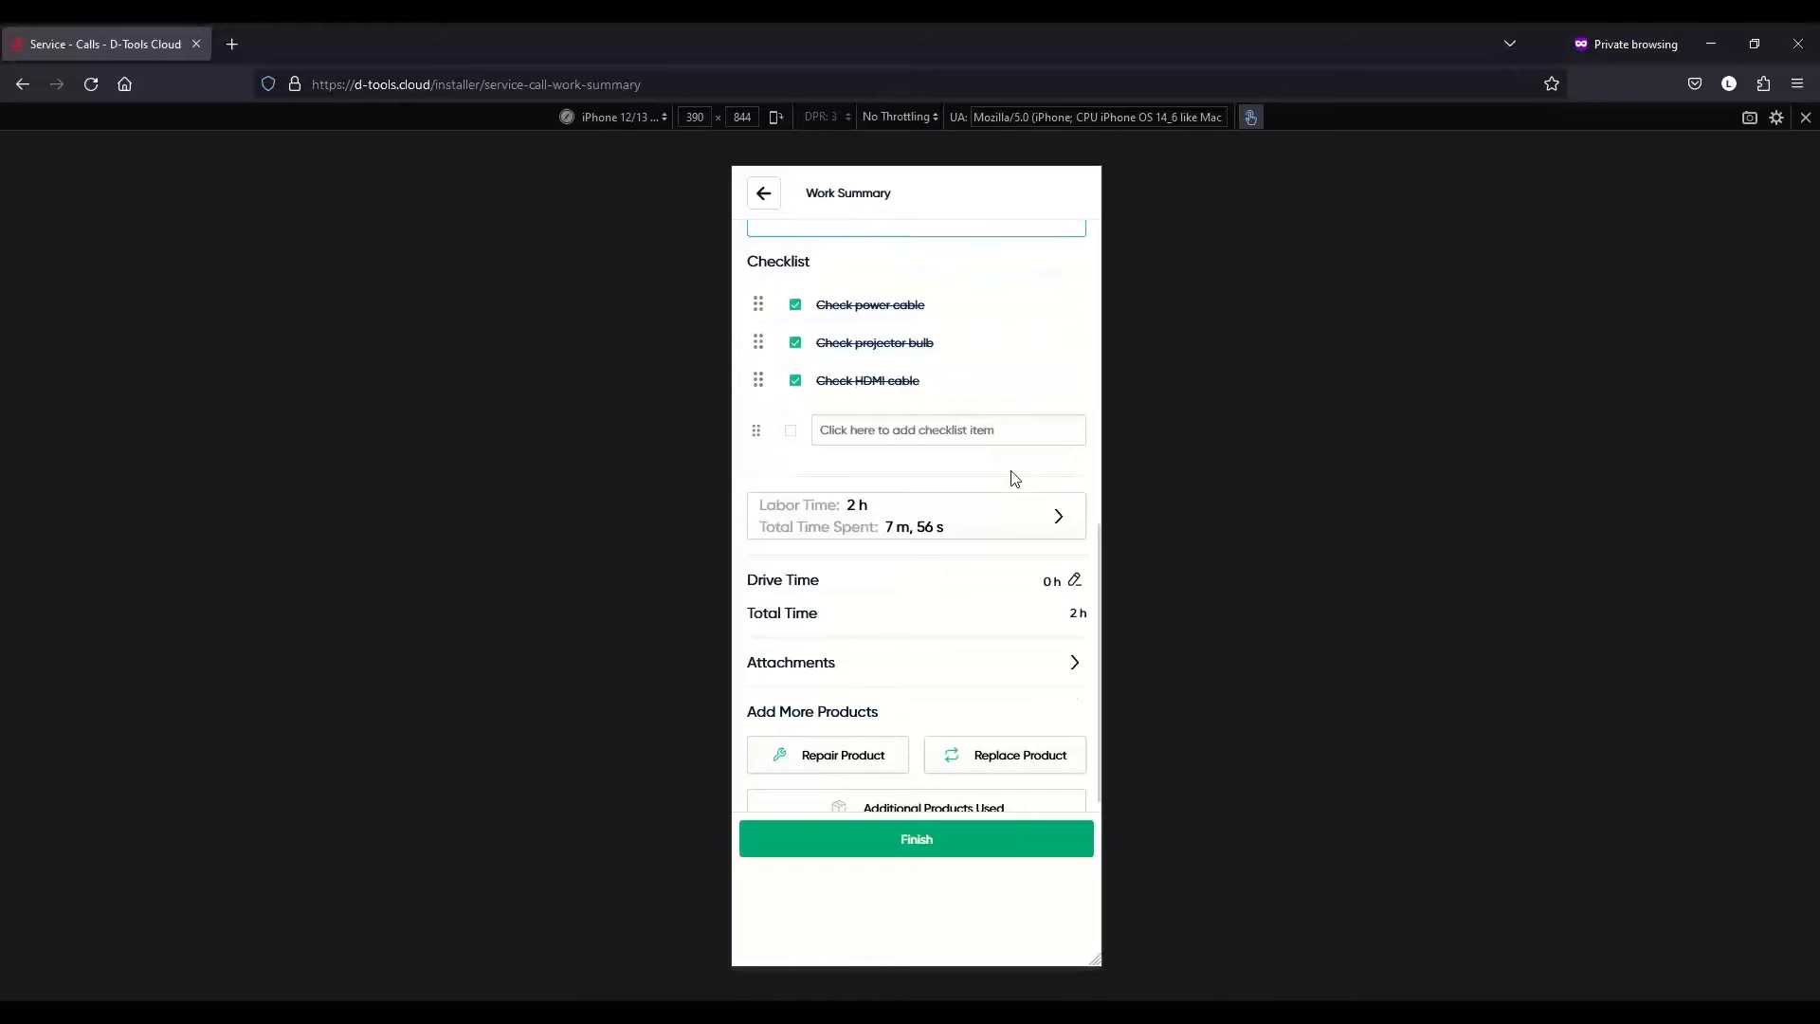
{"action": "scroll", "coordinate": [992, 587], "scroll_direction": "down", "scroll_amount": 1}
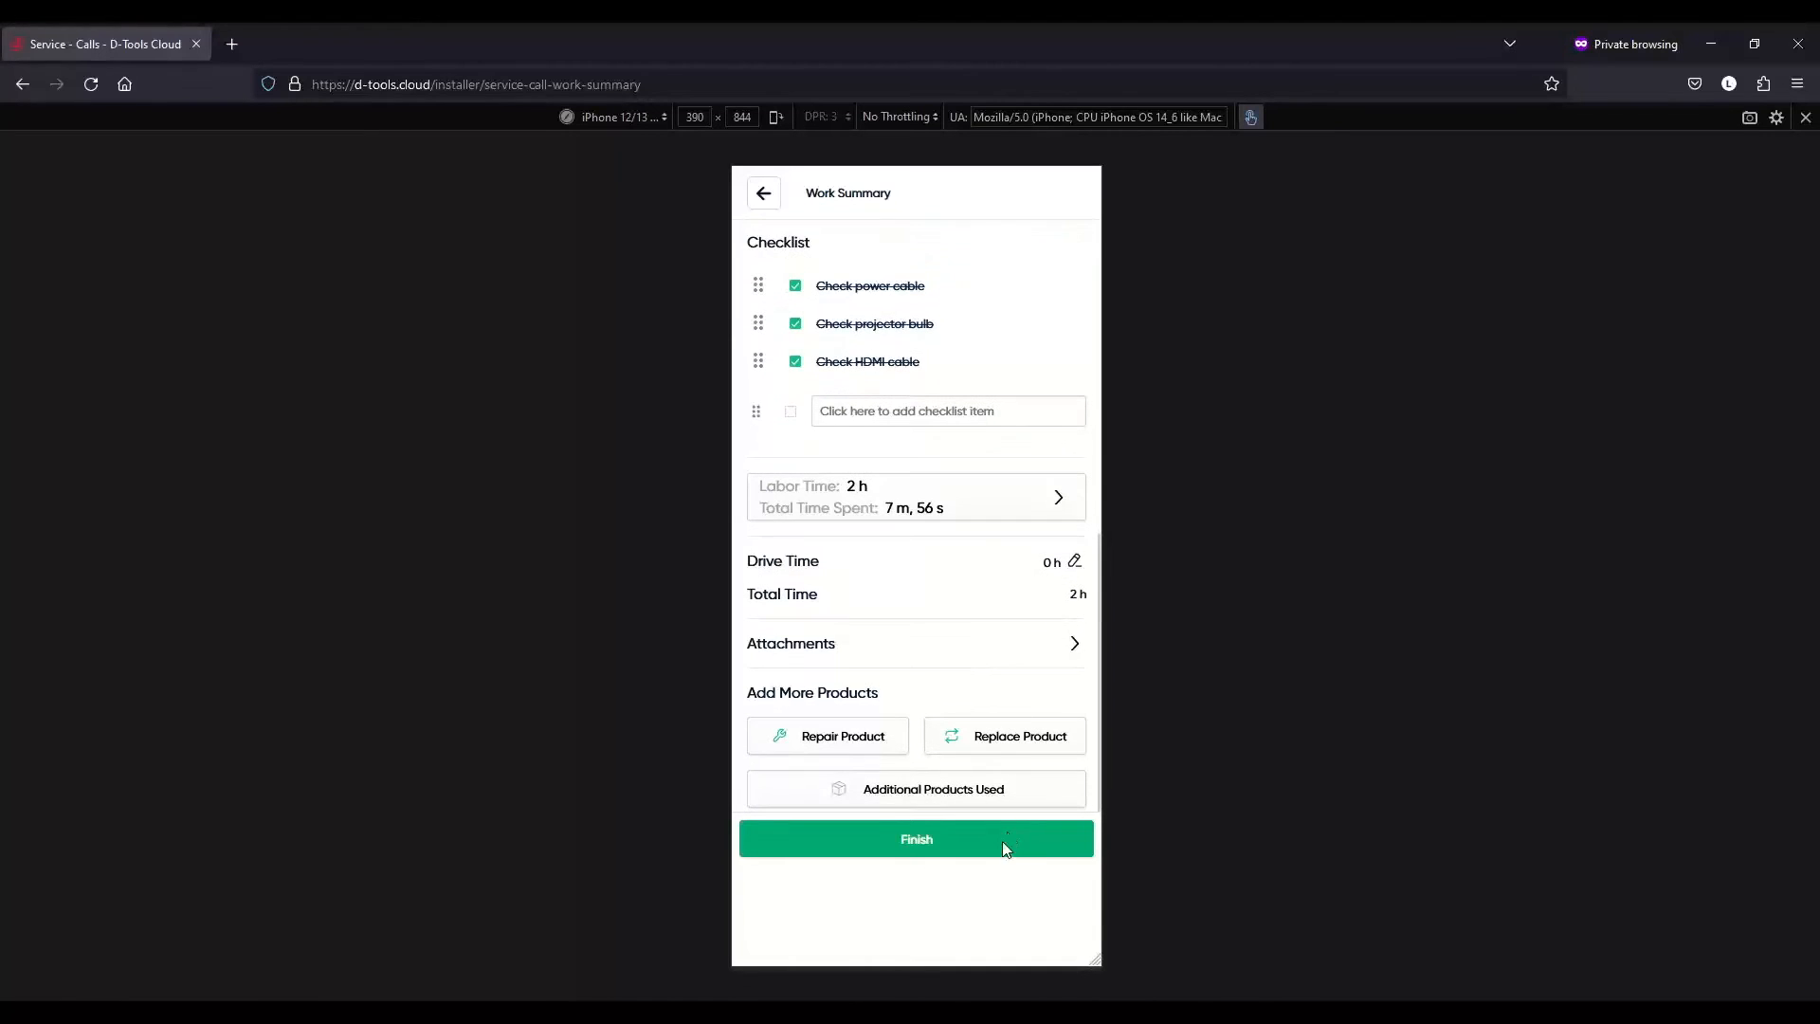
- Finish SC-5 with the outcome 'Awaiting Parts for Next Visit'
{"action": "left_click", "coordinate": [917, 844]}
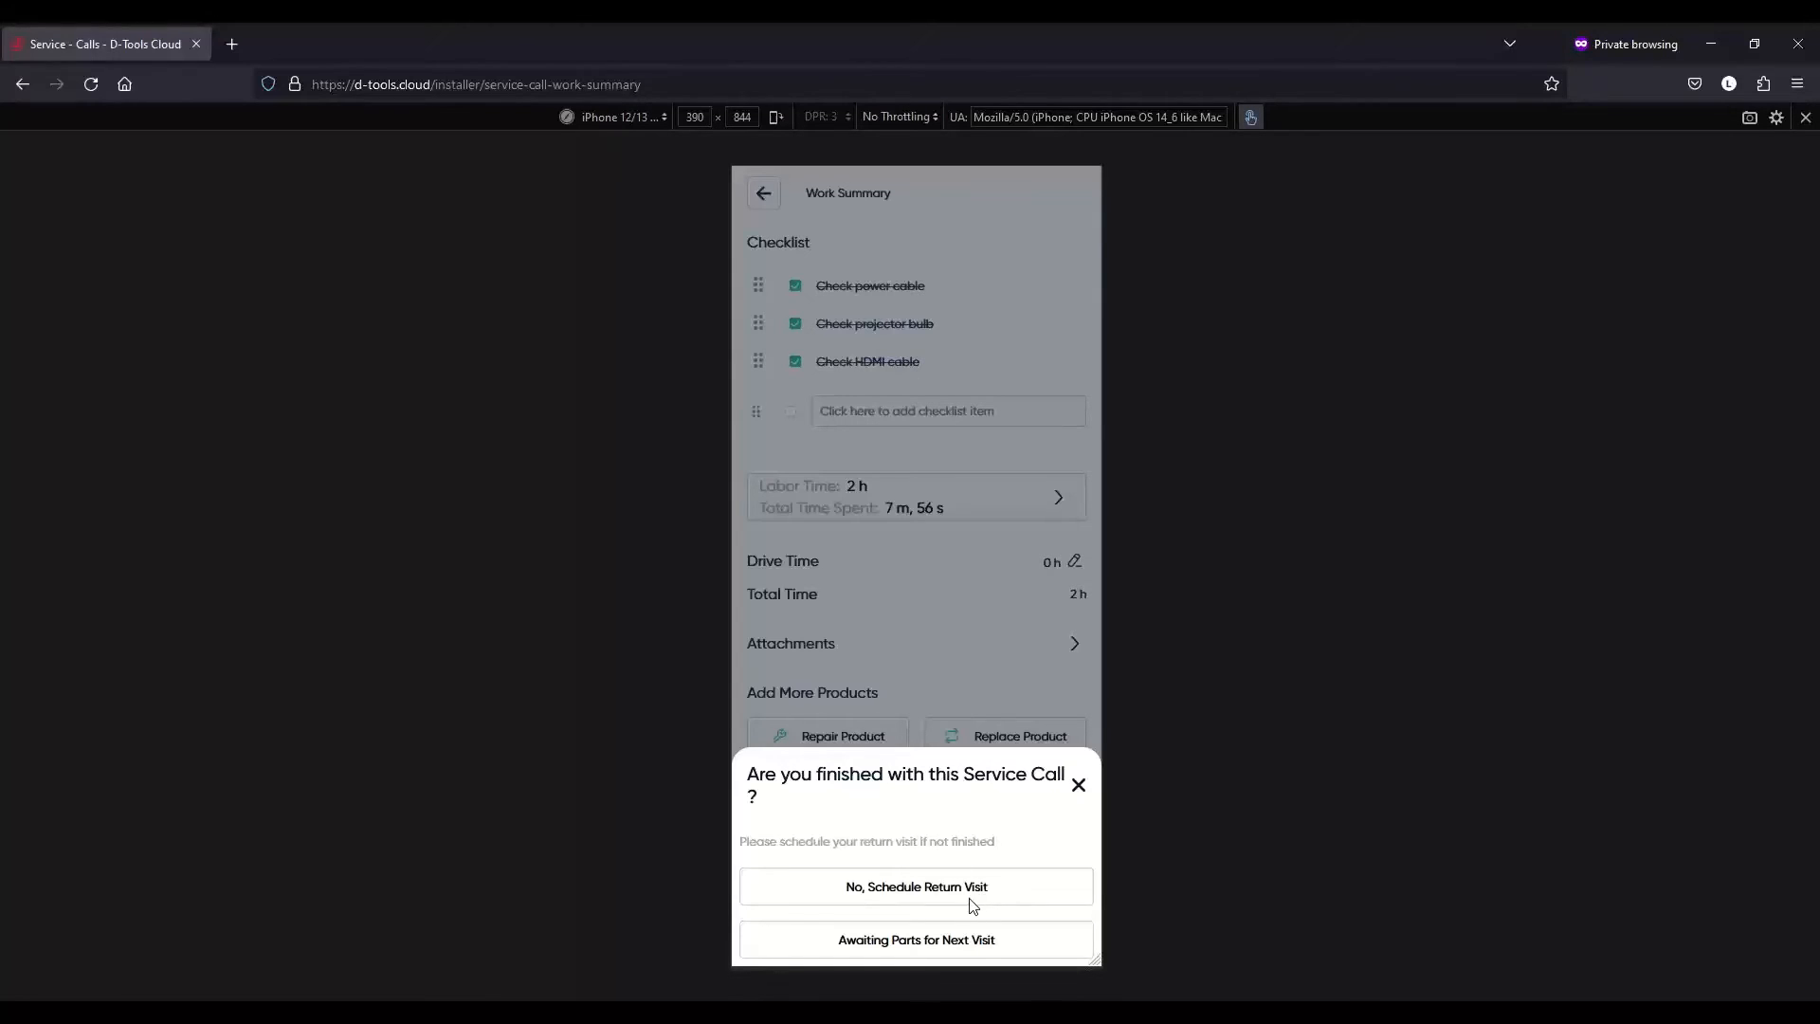
{"action": "left_click", "coordinate": [930, 949]}
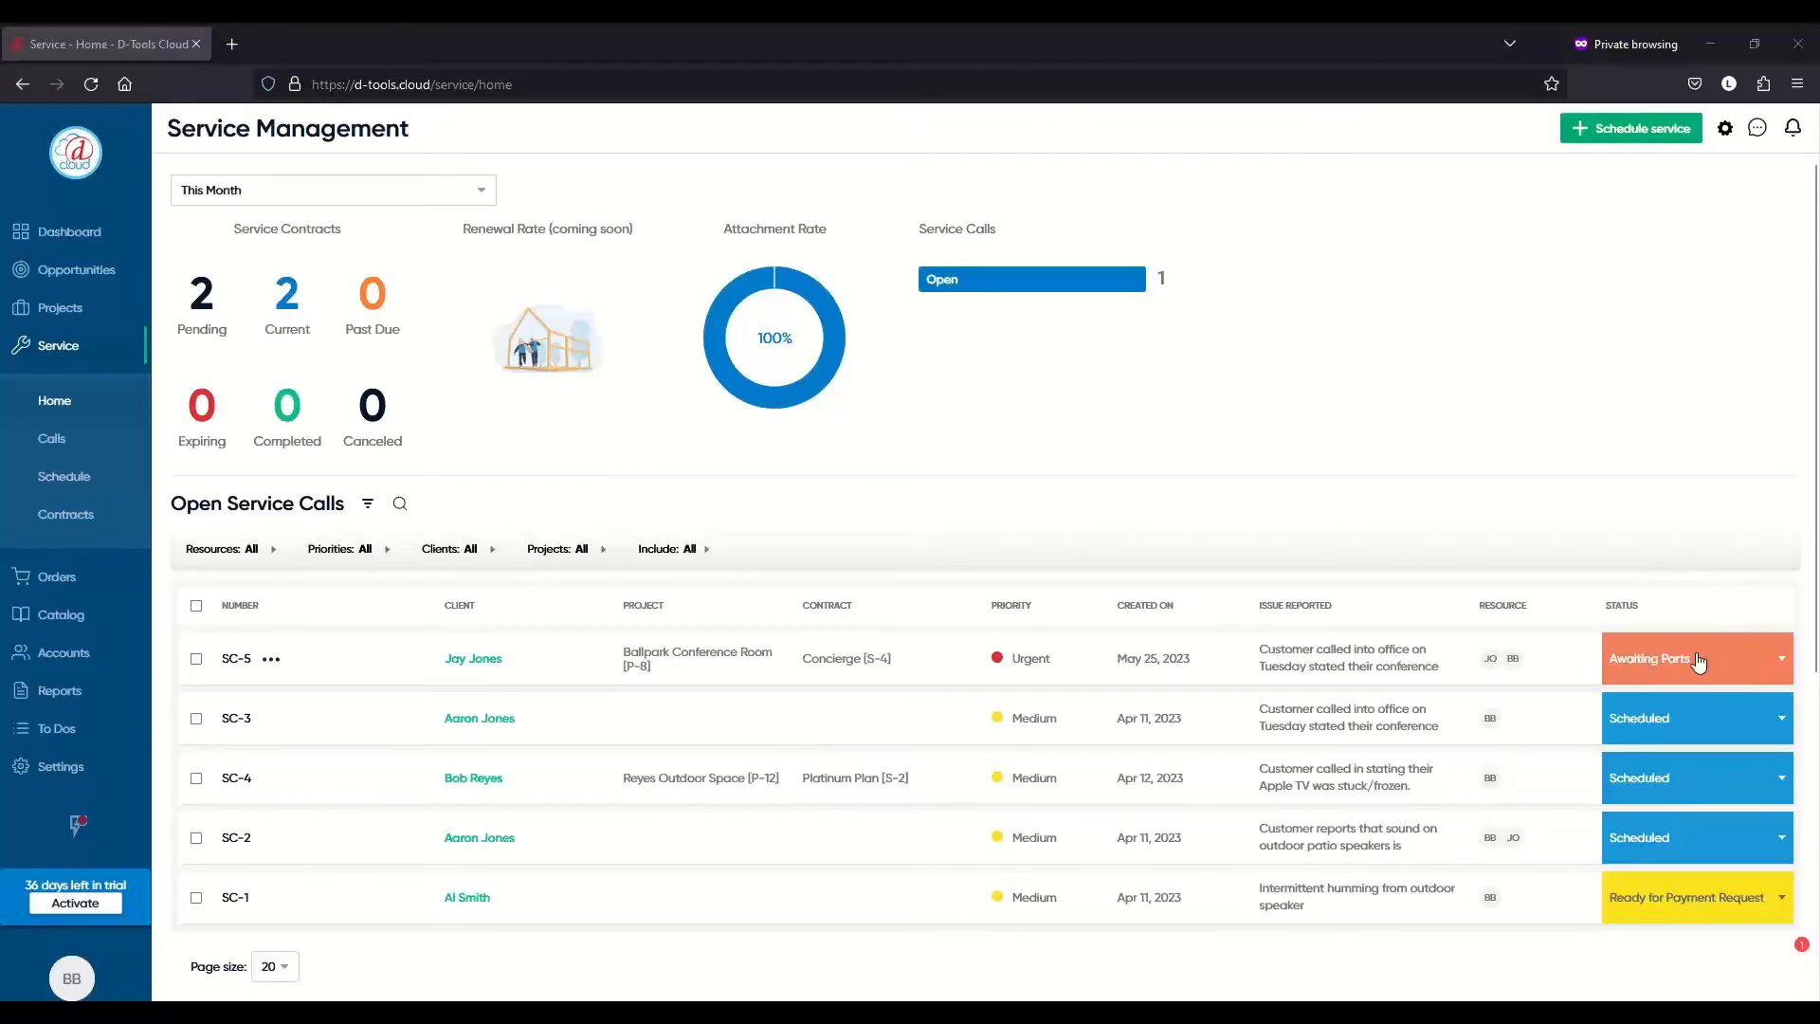
- Open SC-5 in Edit Service Call from the Service Management list
{"action": "left_click", "coordinate": [274, 661]}
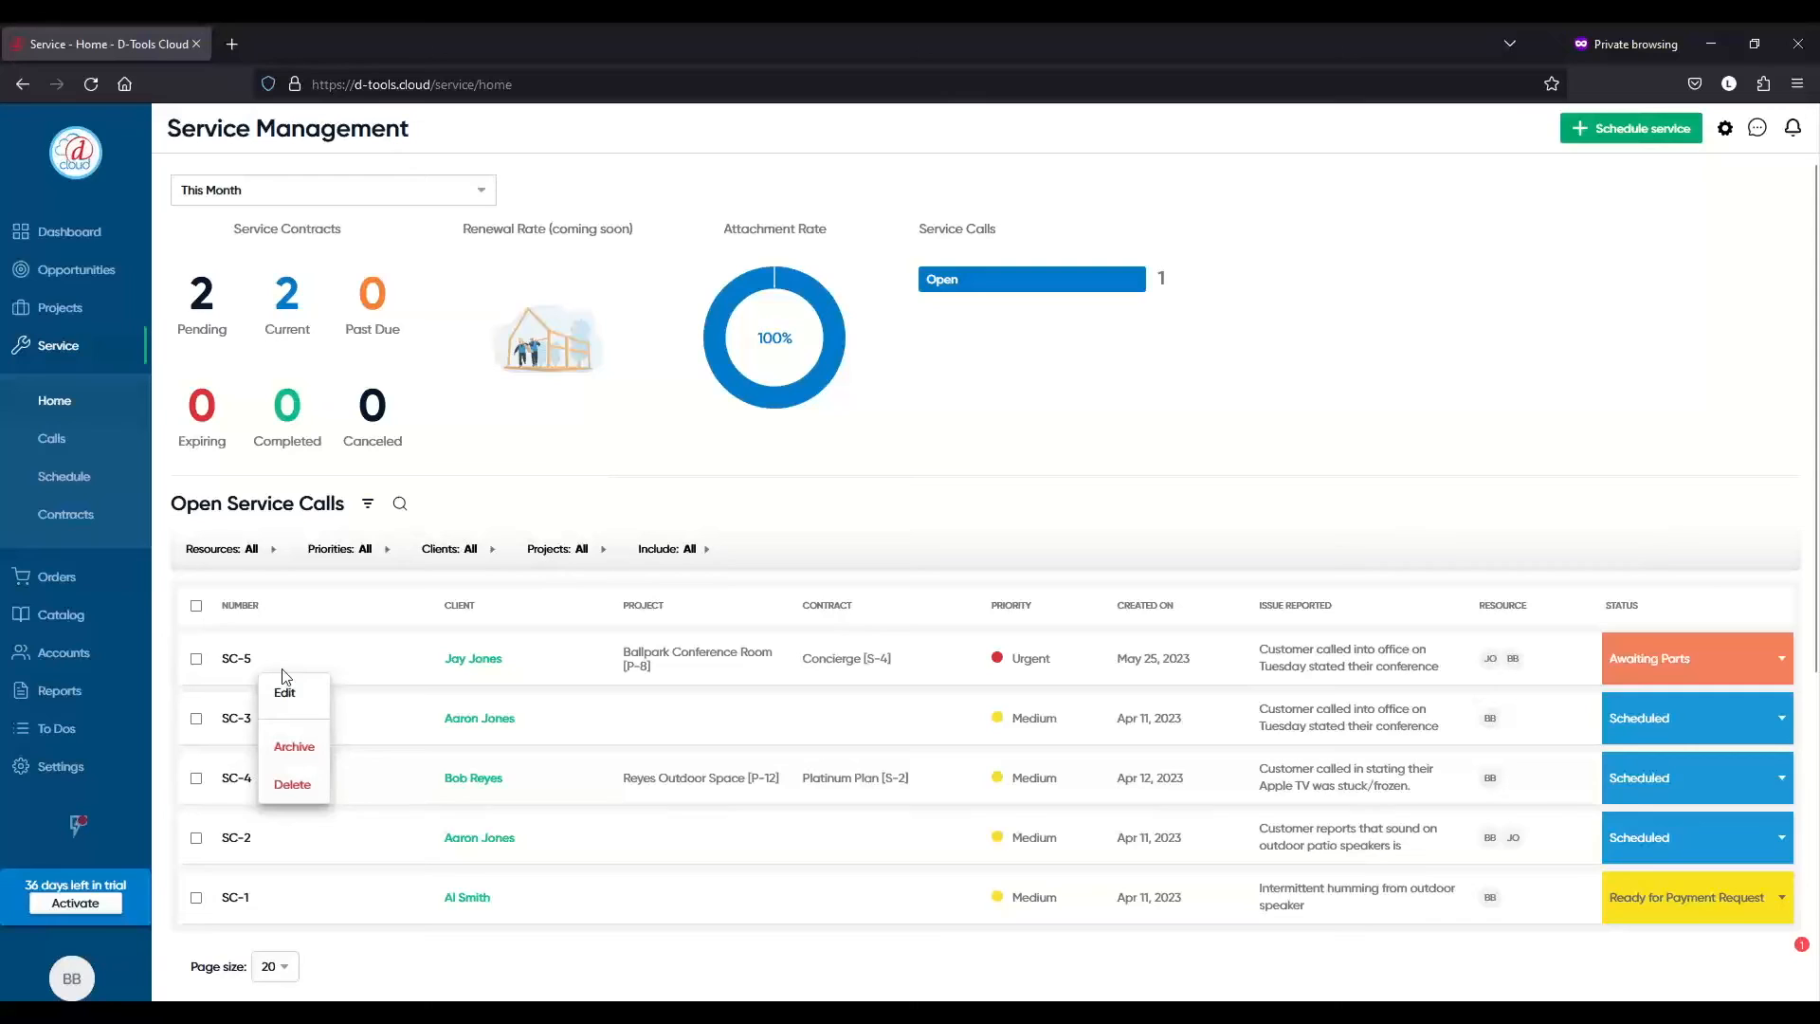
{"action": "left_click", "coordinate": [288, 694]}
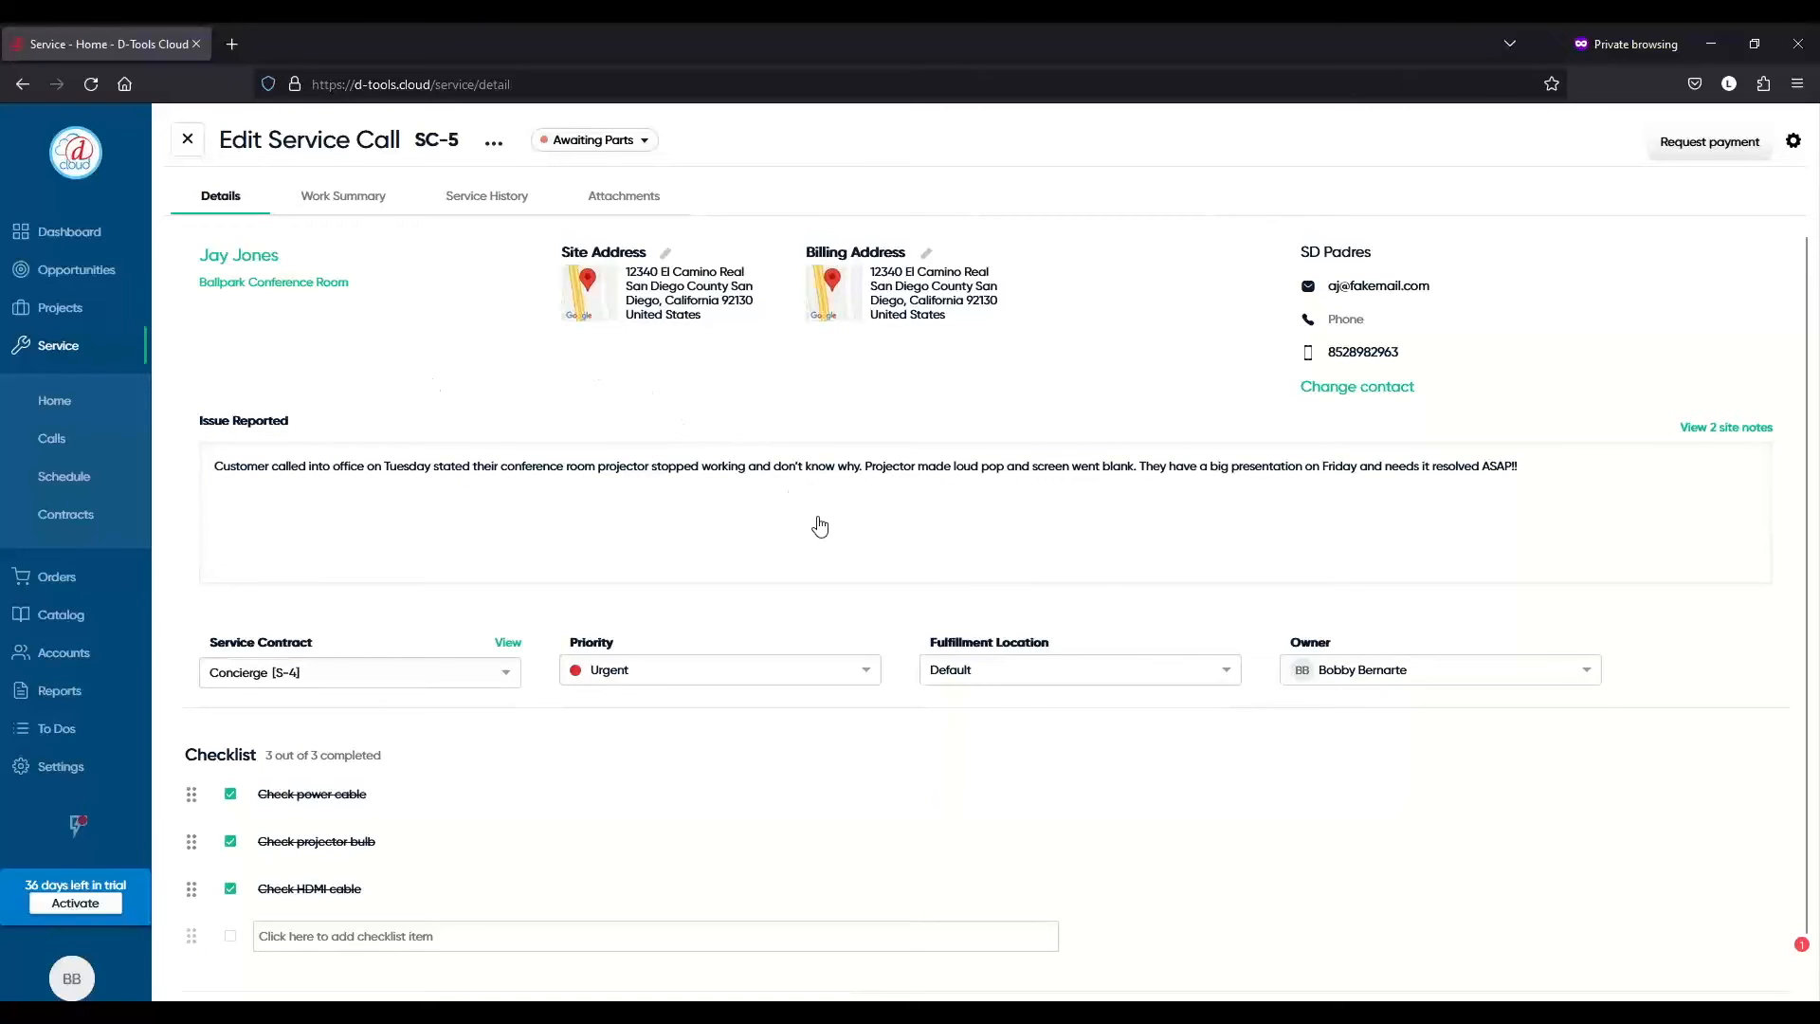
- Review SC-5's Work Summary notes: Action Taken, Next Steps, Internal Notes and Issue Found
{"action": "left_click", "coordinate": [346, 194]}
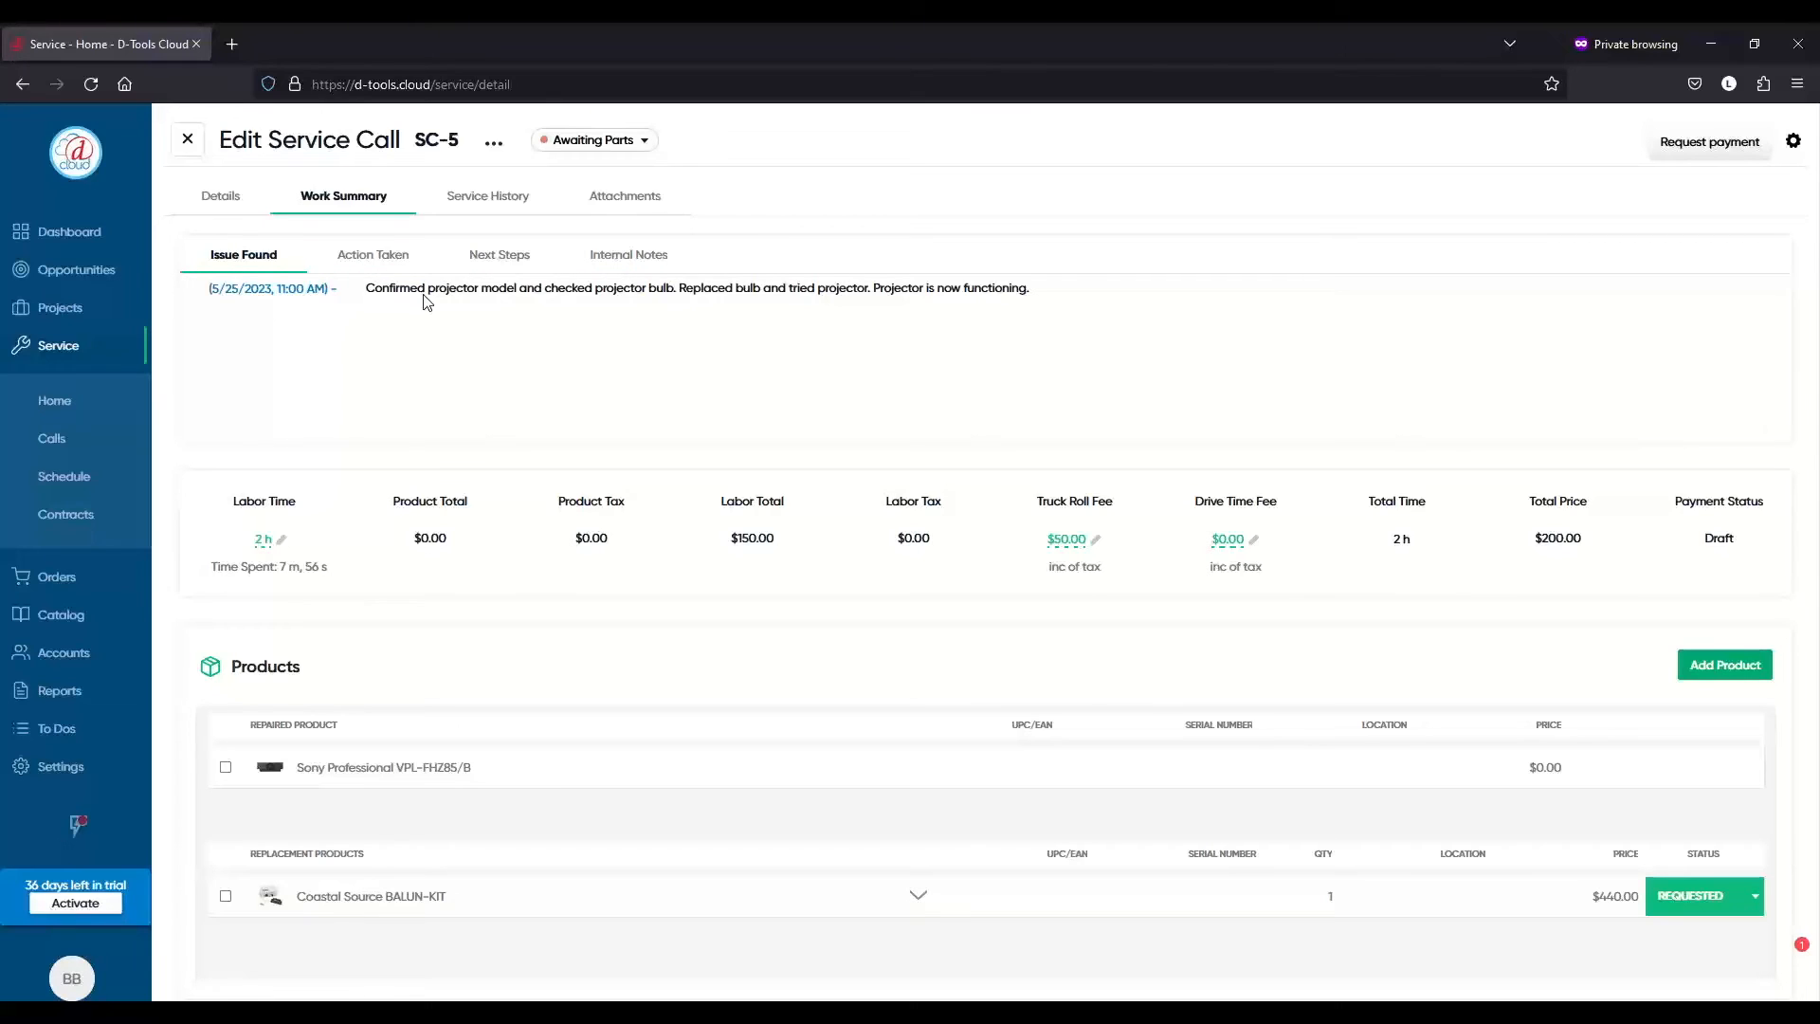
{"action": "left_click", "coordinate": [369, 263]}
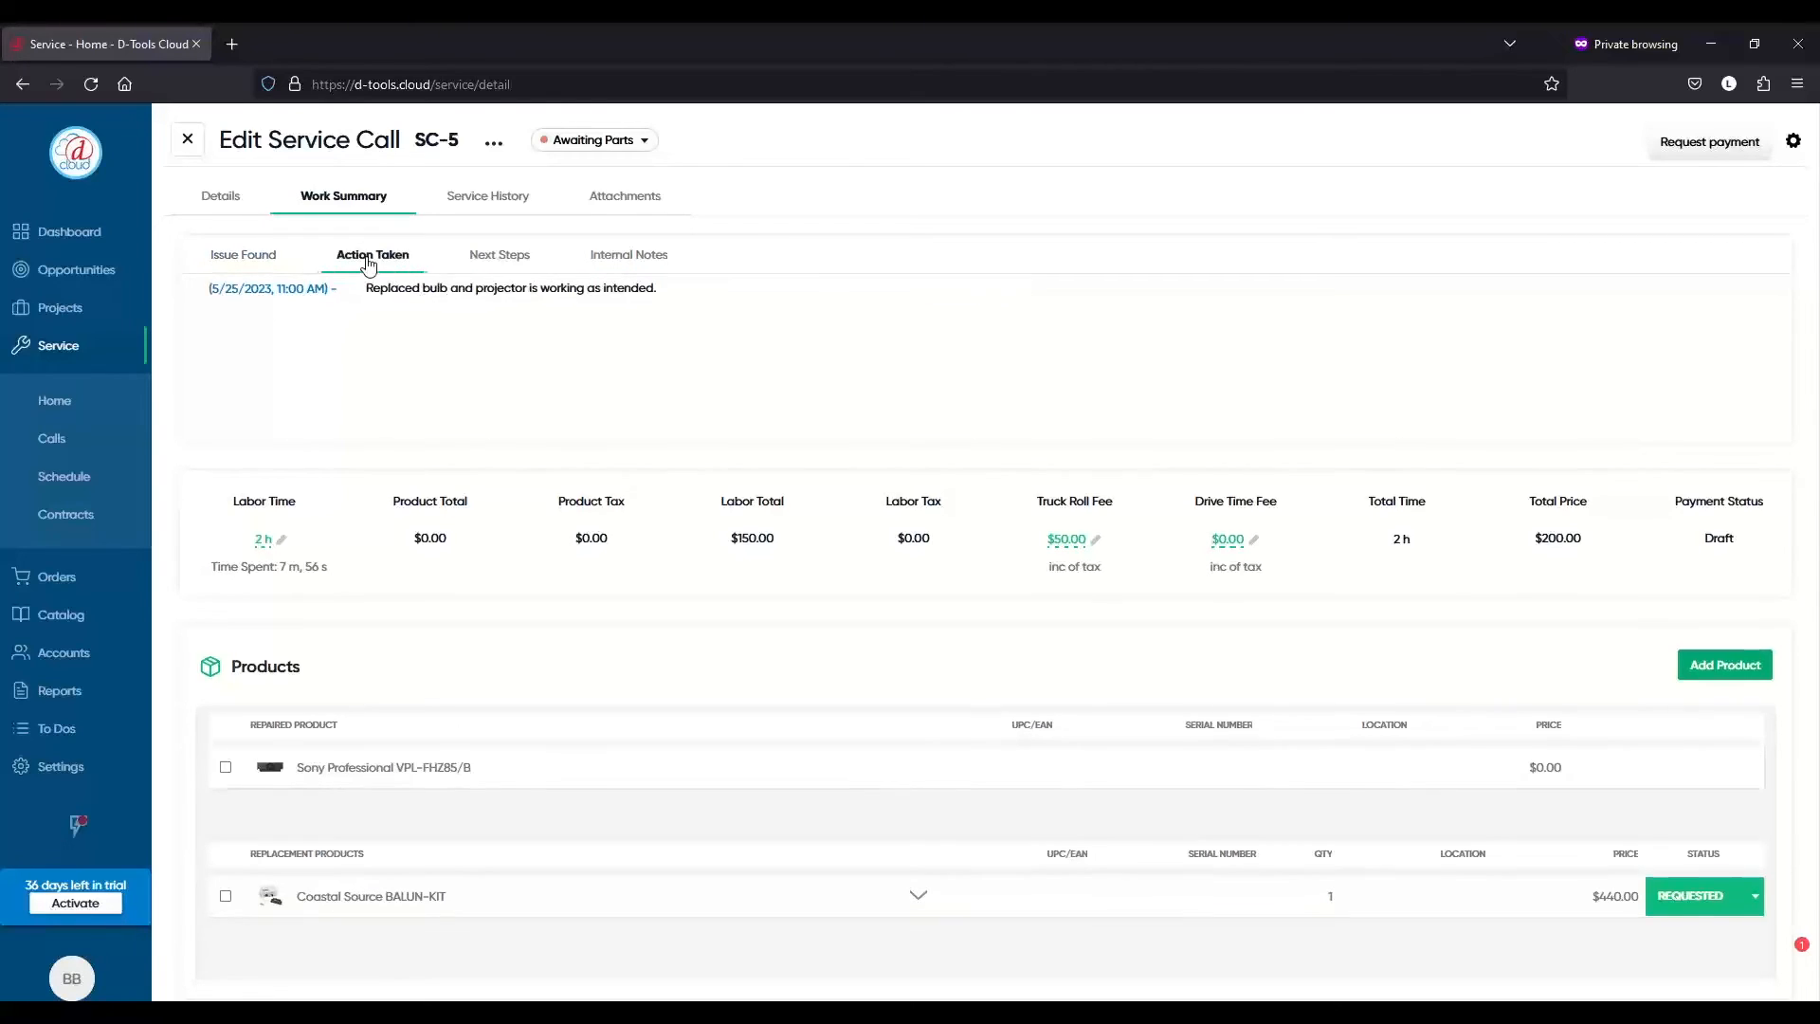
{"action": "left_click", "coordinate": [505, 267]}
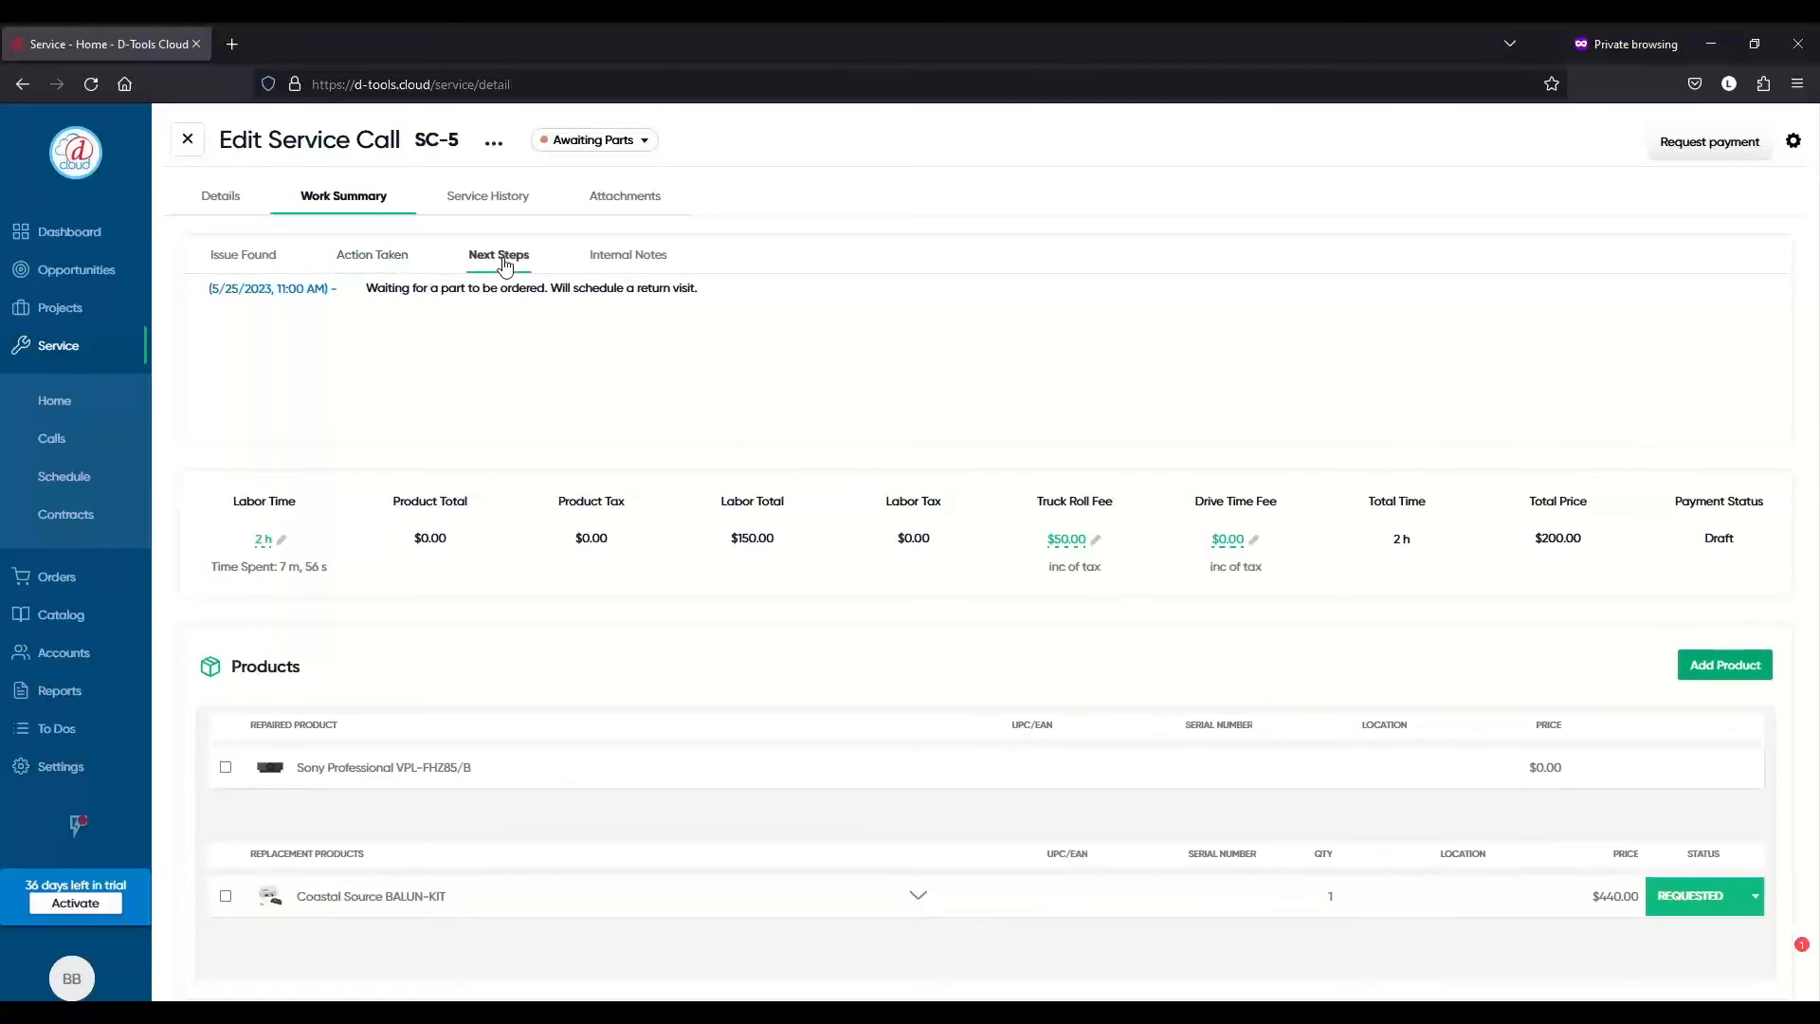
{"action": "left_click", "coordinate": [633, 266]}
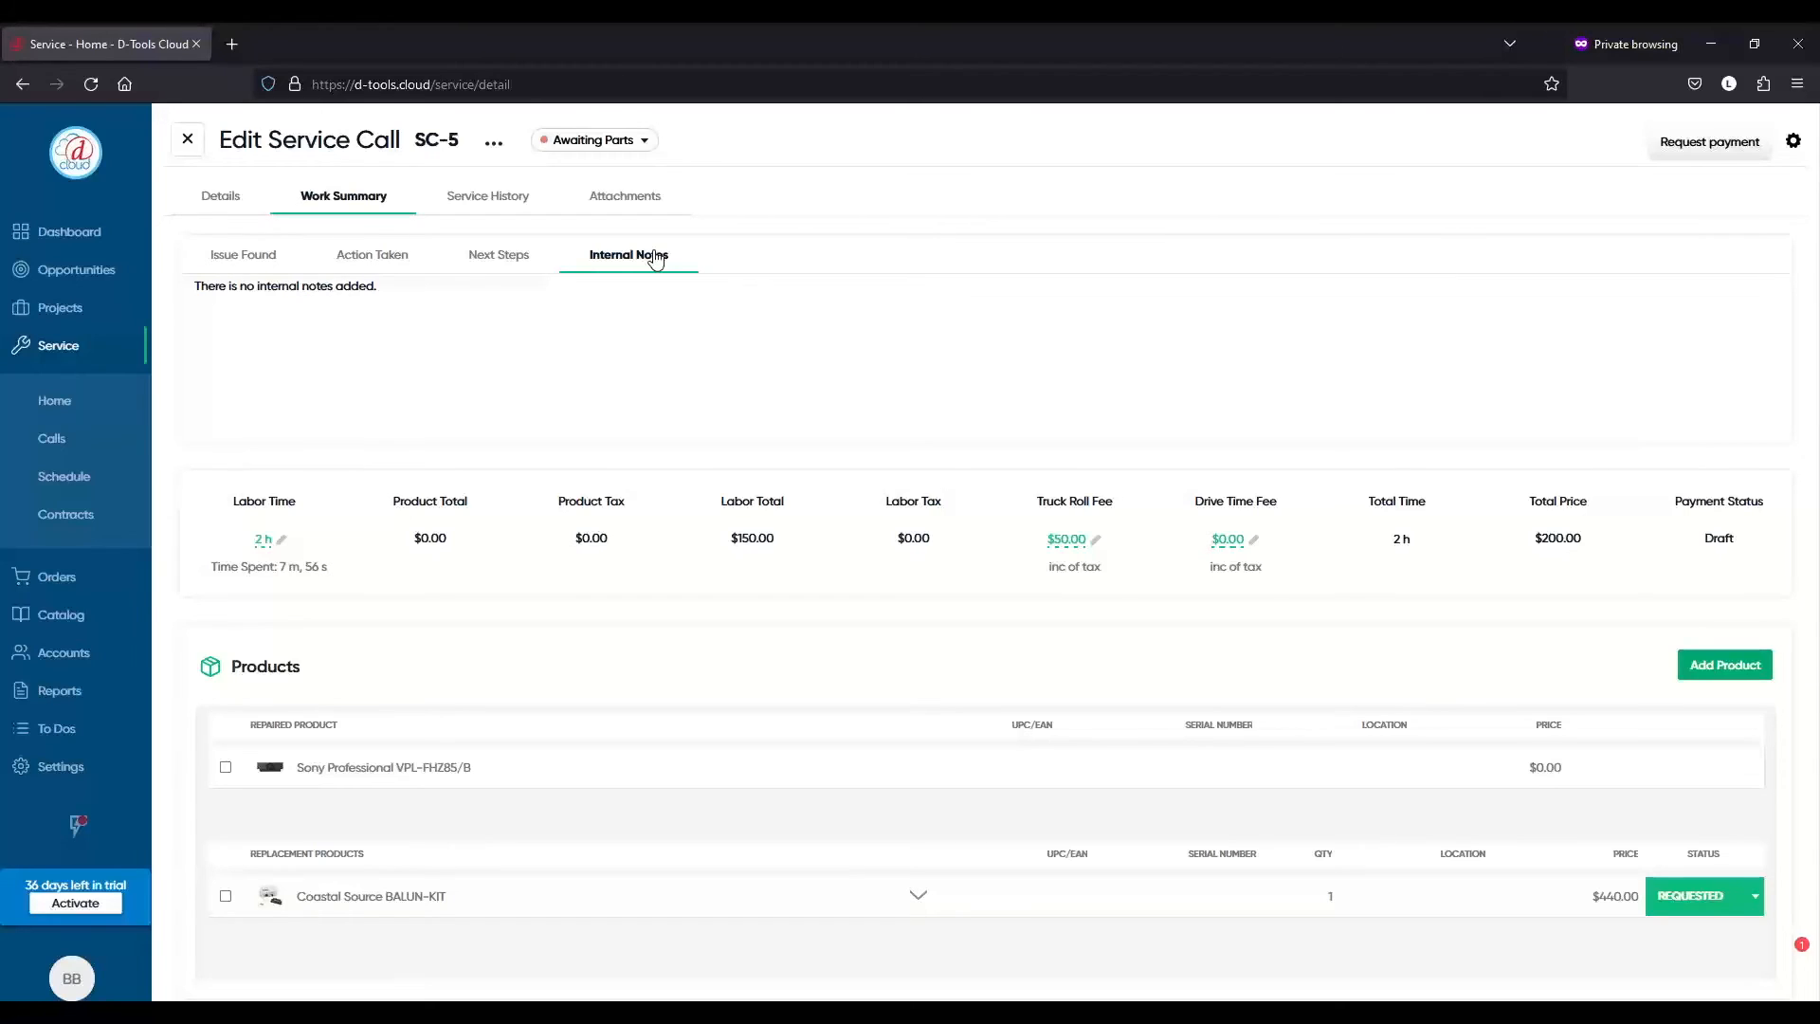
{"action": "left_click", "coordinate": [266, 265]}
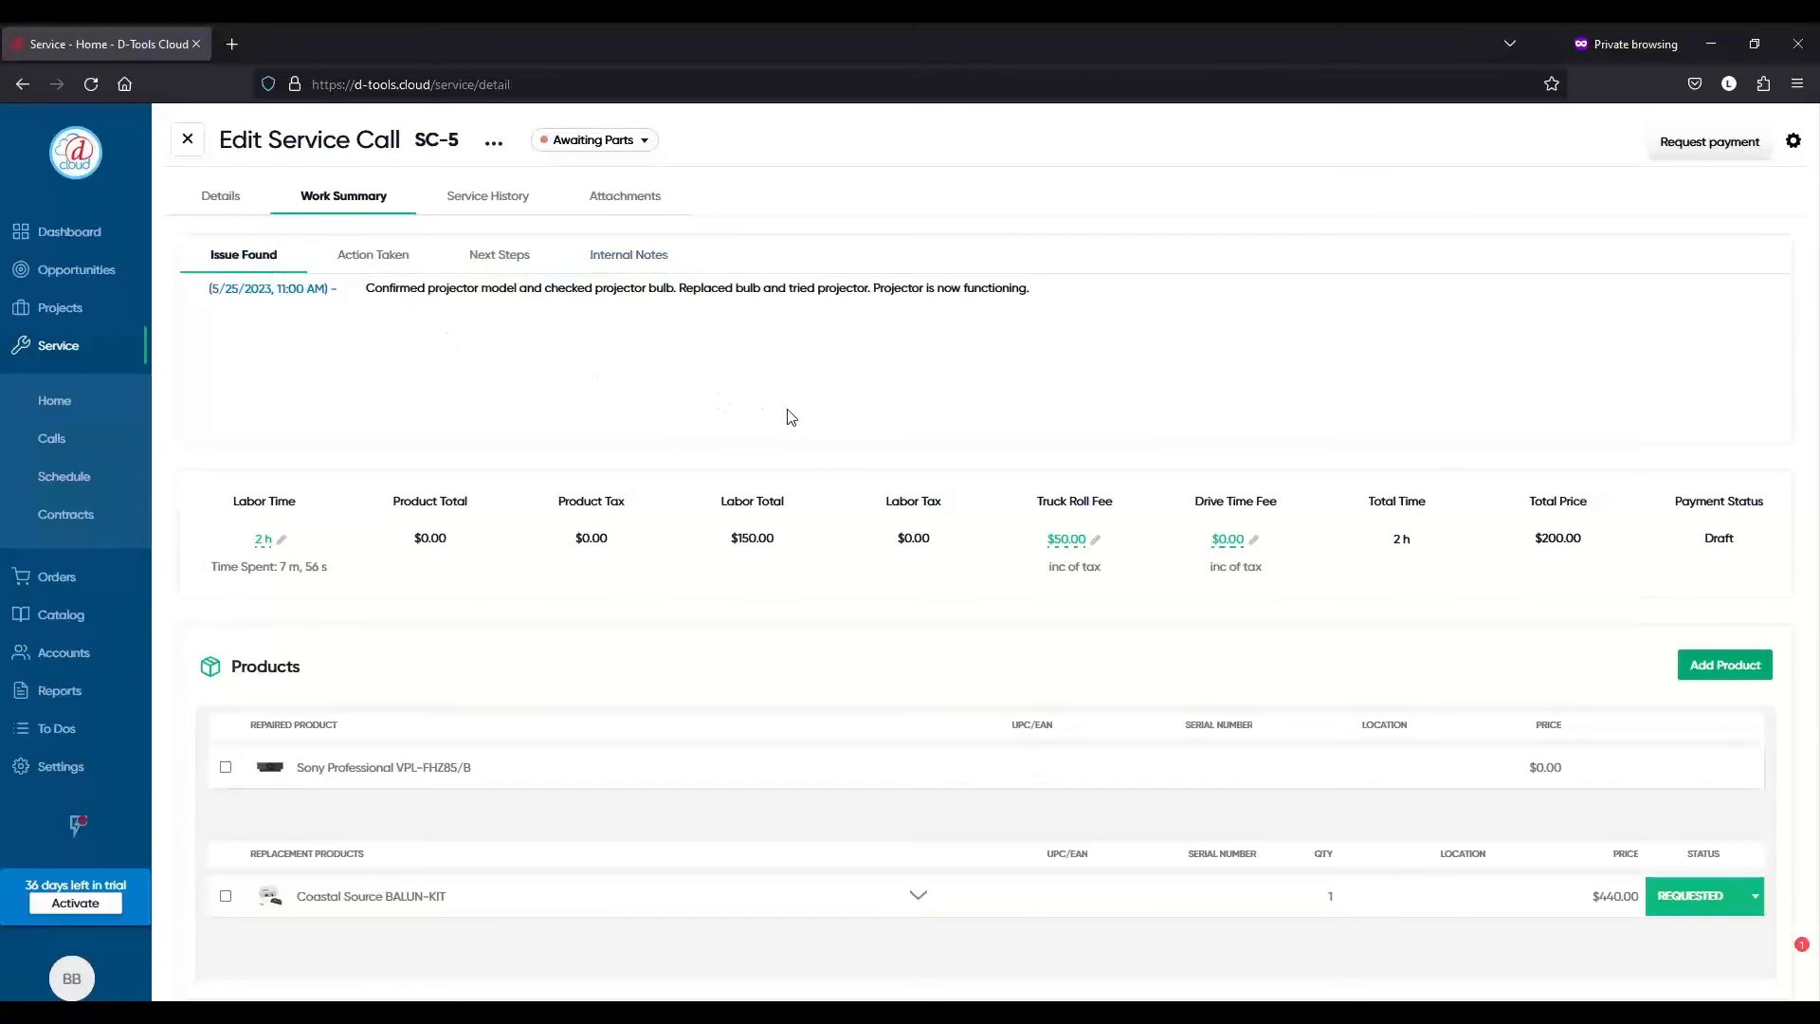
{"action": "left_click", "coordinate": [283, 540]}
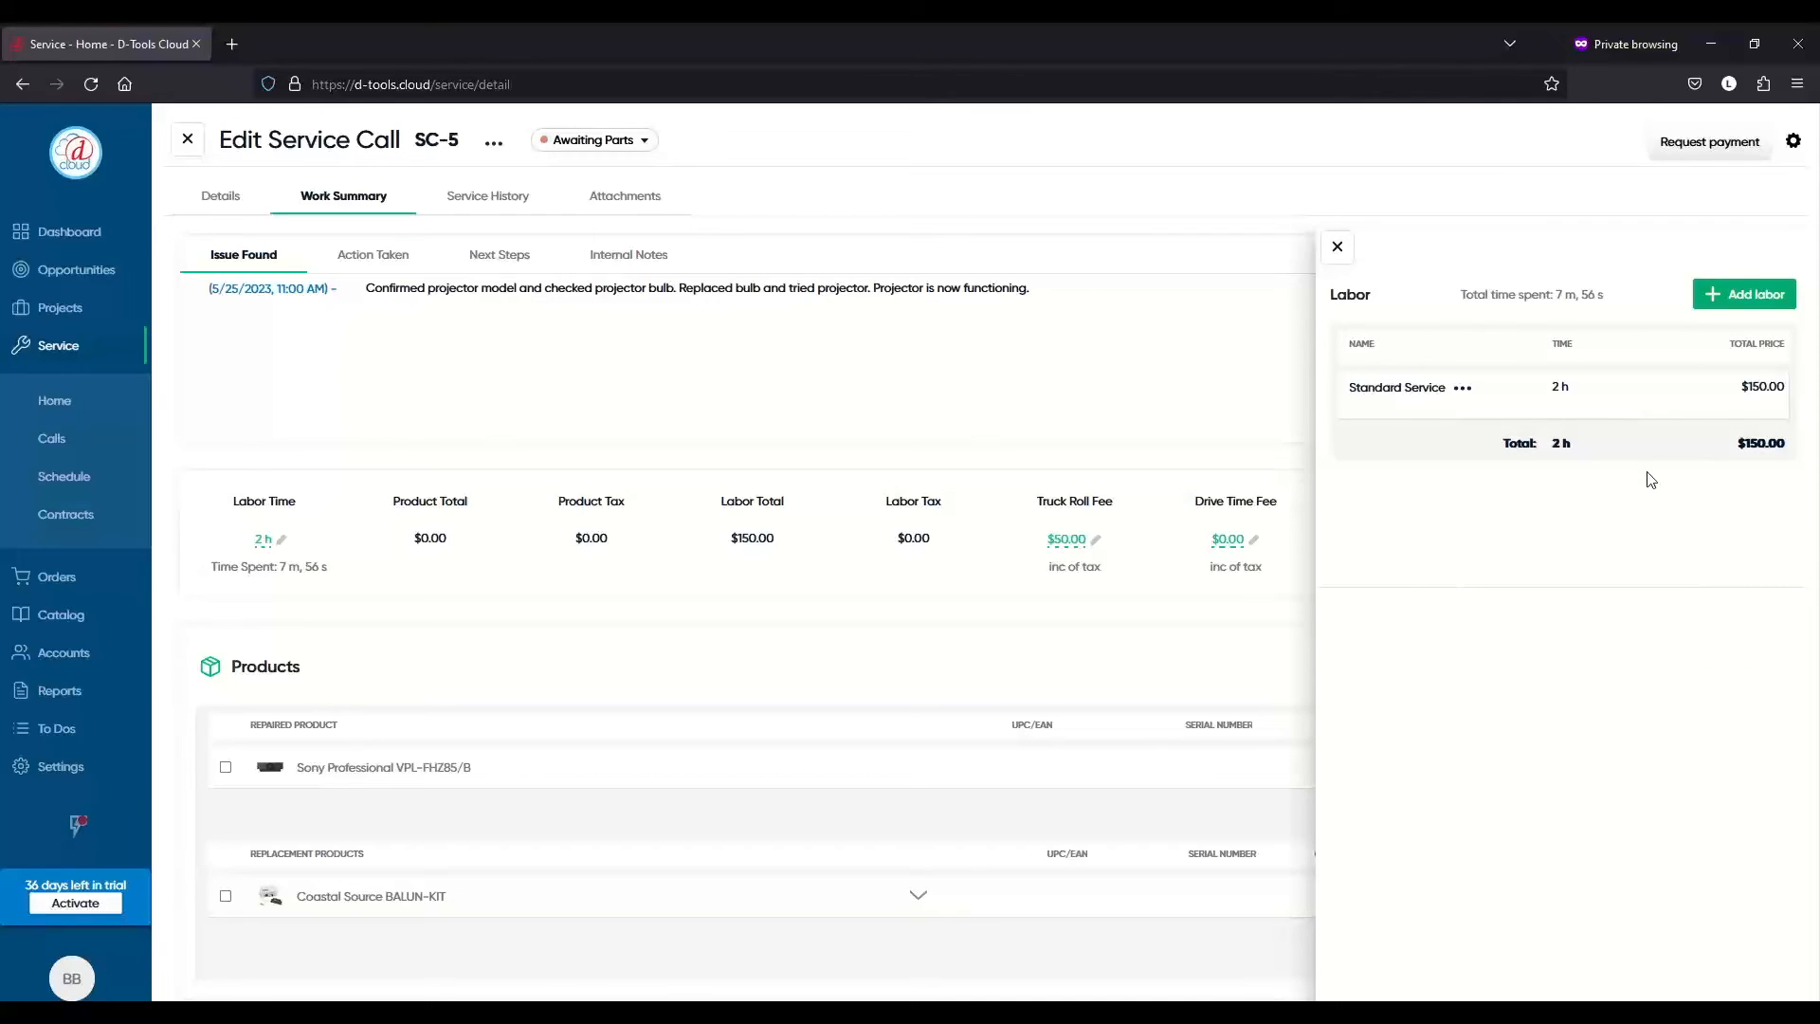
{"action": "left_click", "coordinate": [1465, 390]}
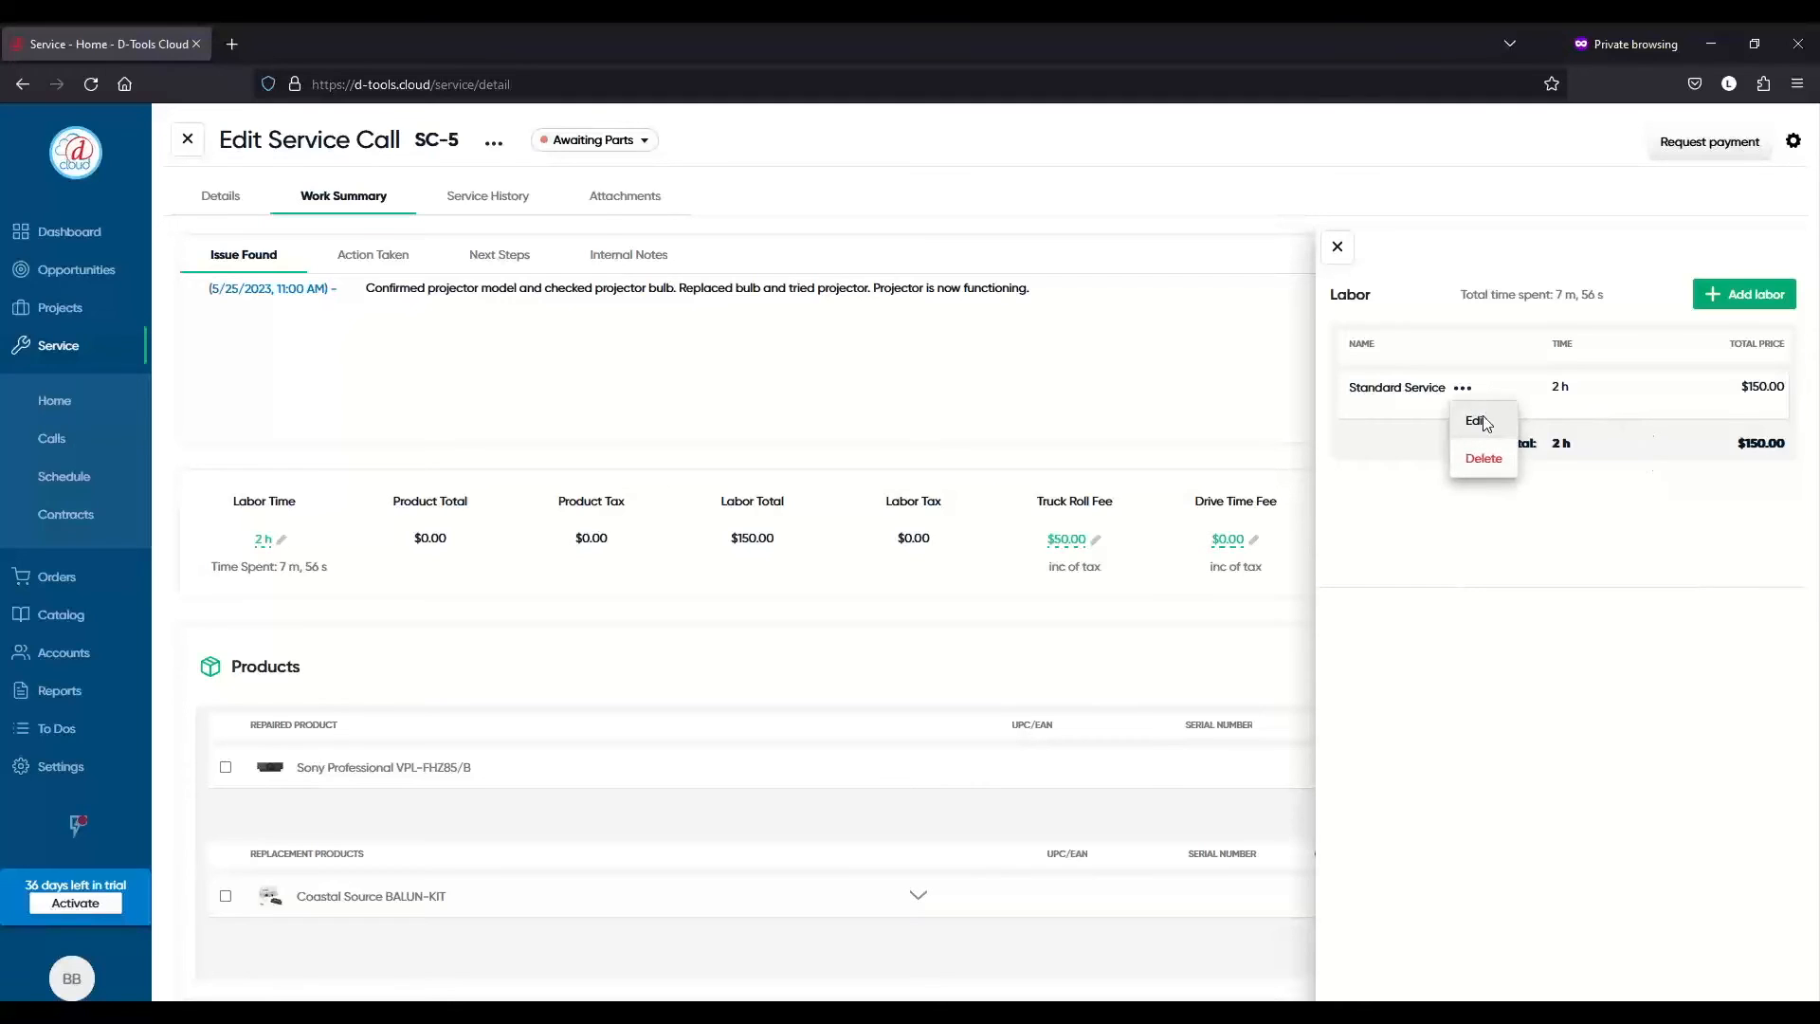
{"action": "left_click", "coordinate": [1481, 419]}
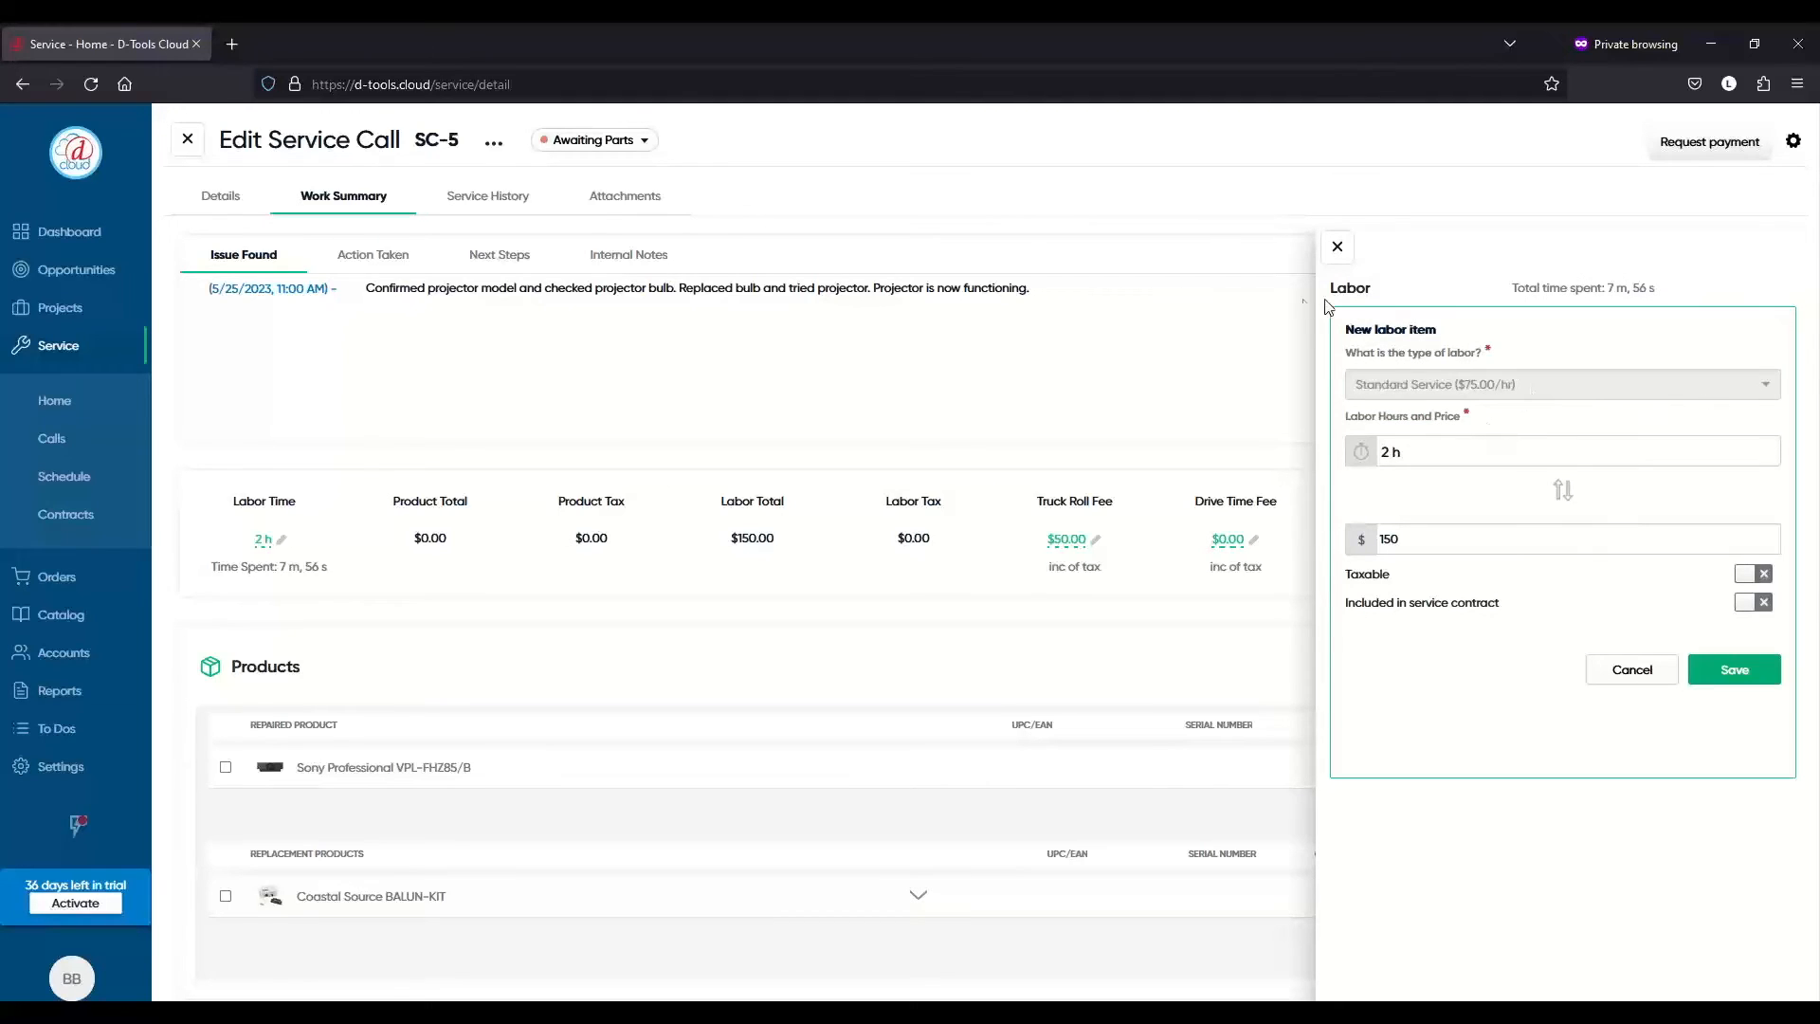
{"action": "left_click", "coordinate": [1327, 248]}
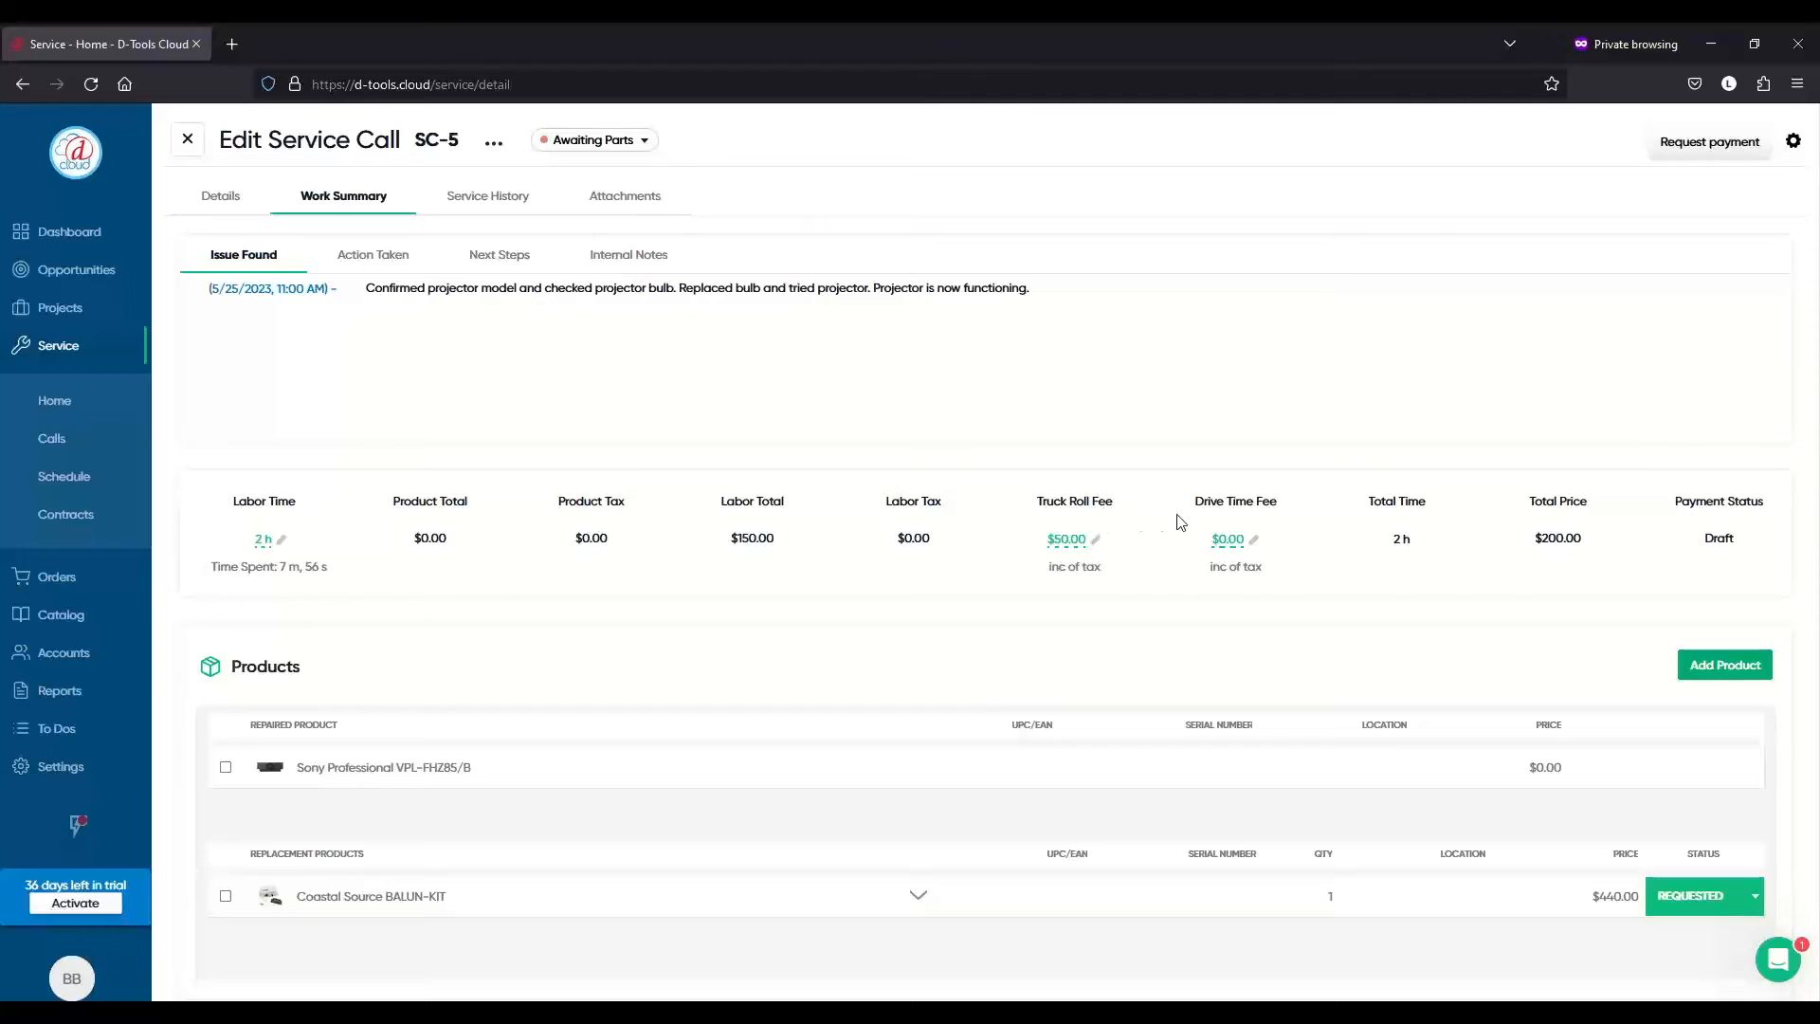
- Set drive time to 30 minutes so the drive time fee recalculates to $15.00
{"action": "left_click", "coordinate": [1253, 539]}
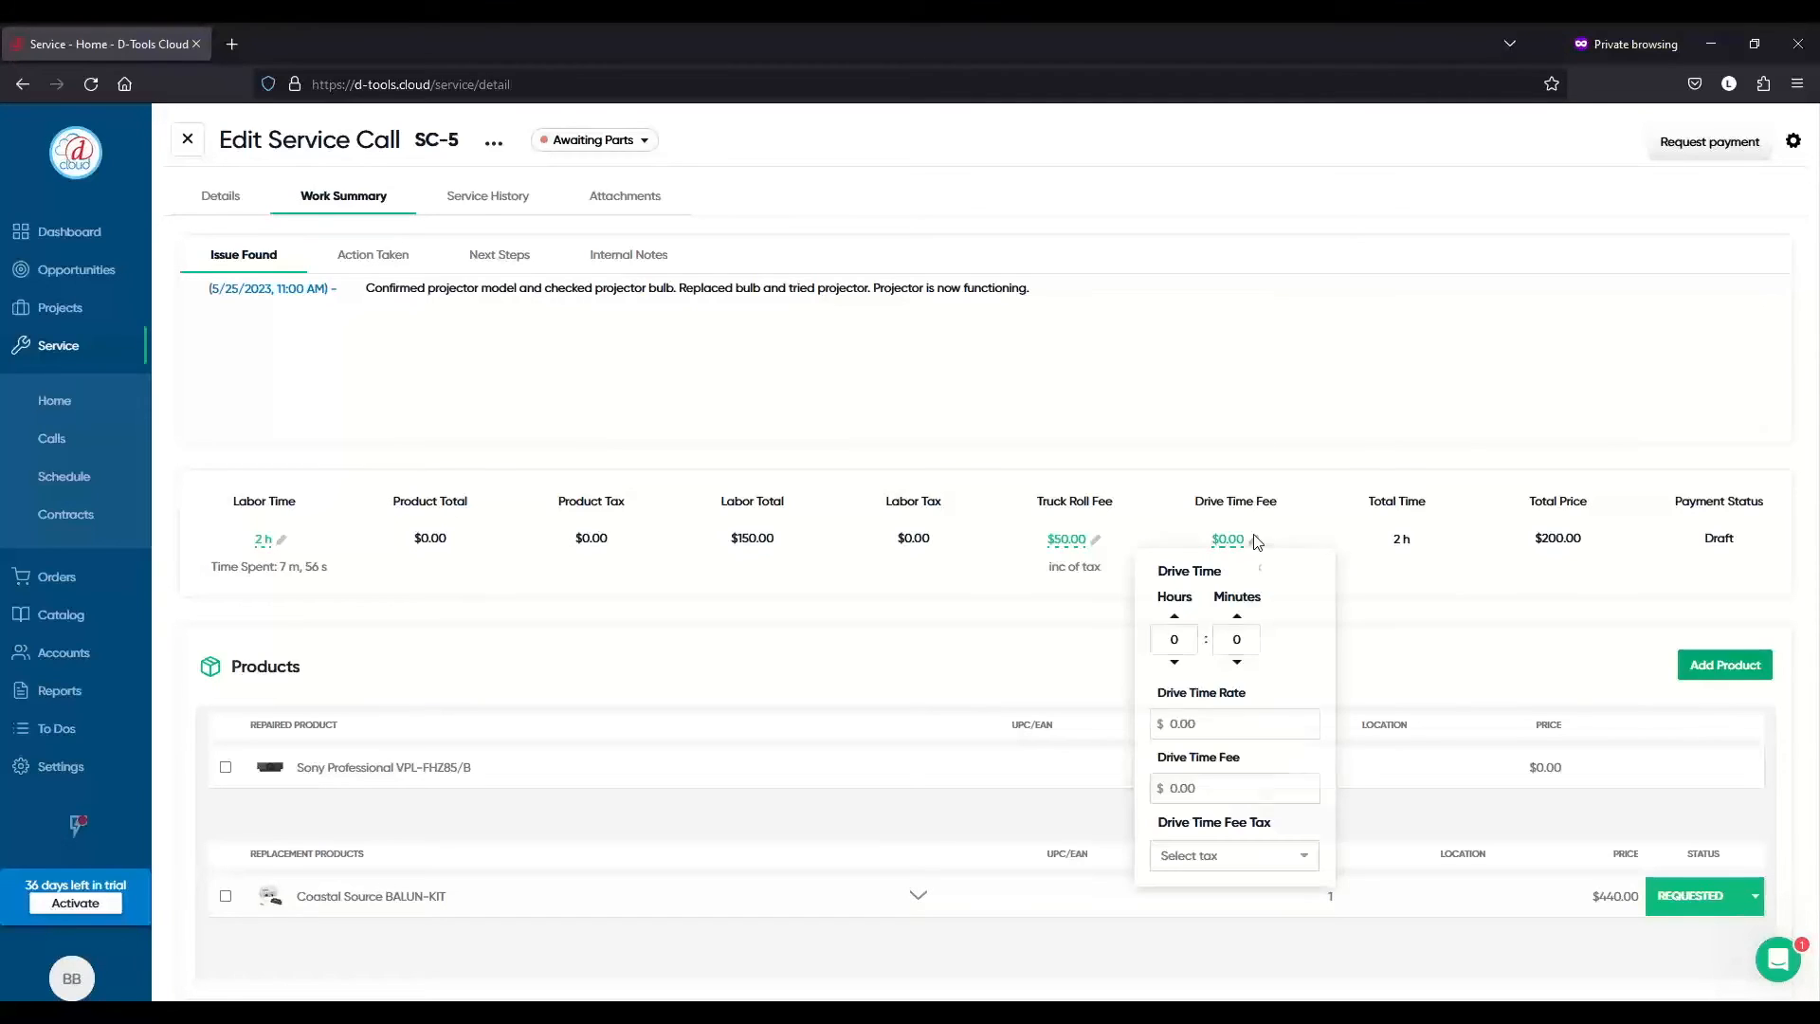
{"action": "left_click", "coordinate": [1227, 788]}
{"action": "left_click", "coordinate": [1242, 629]}
{"action": "type", "text": "30"}
{"action": "left_click", "coordinate": [1294, 640]}
{"action": "left_click", "coordinate": [1285, 795]}
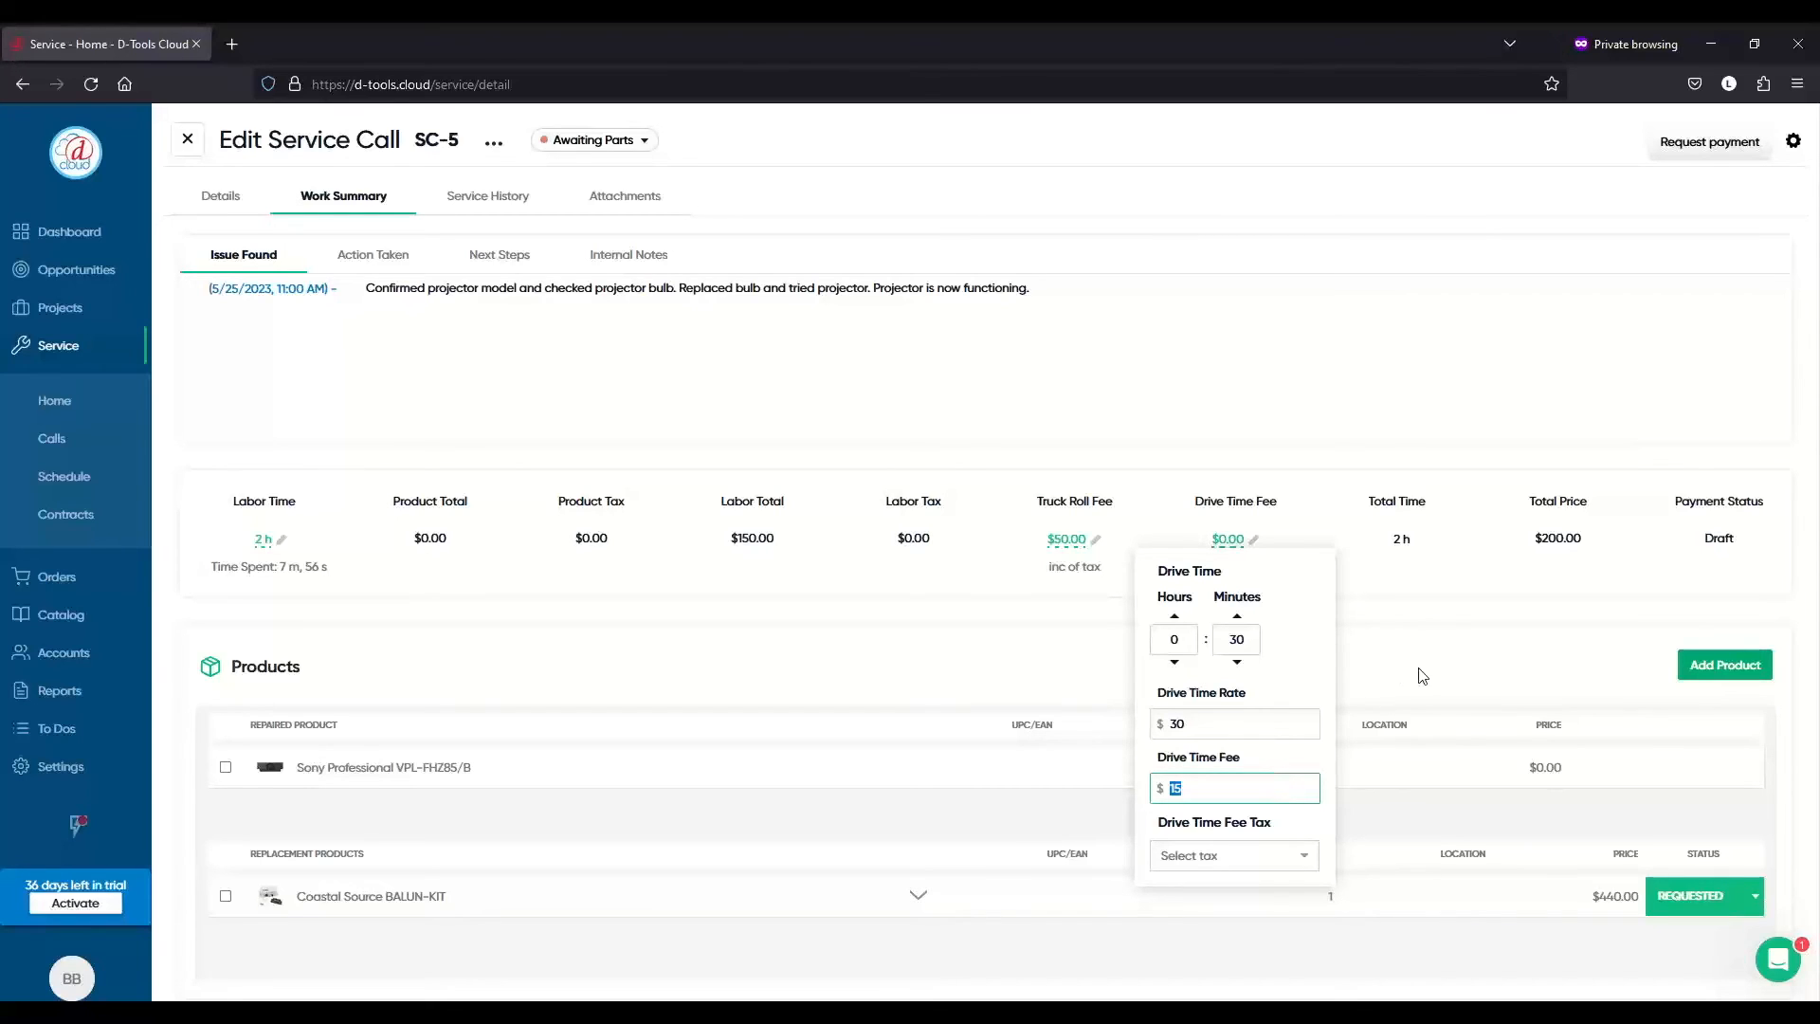
{"action": "left_click", "coordinate": [1441, 675]}
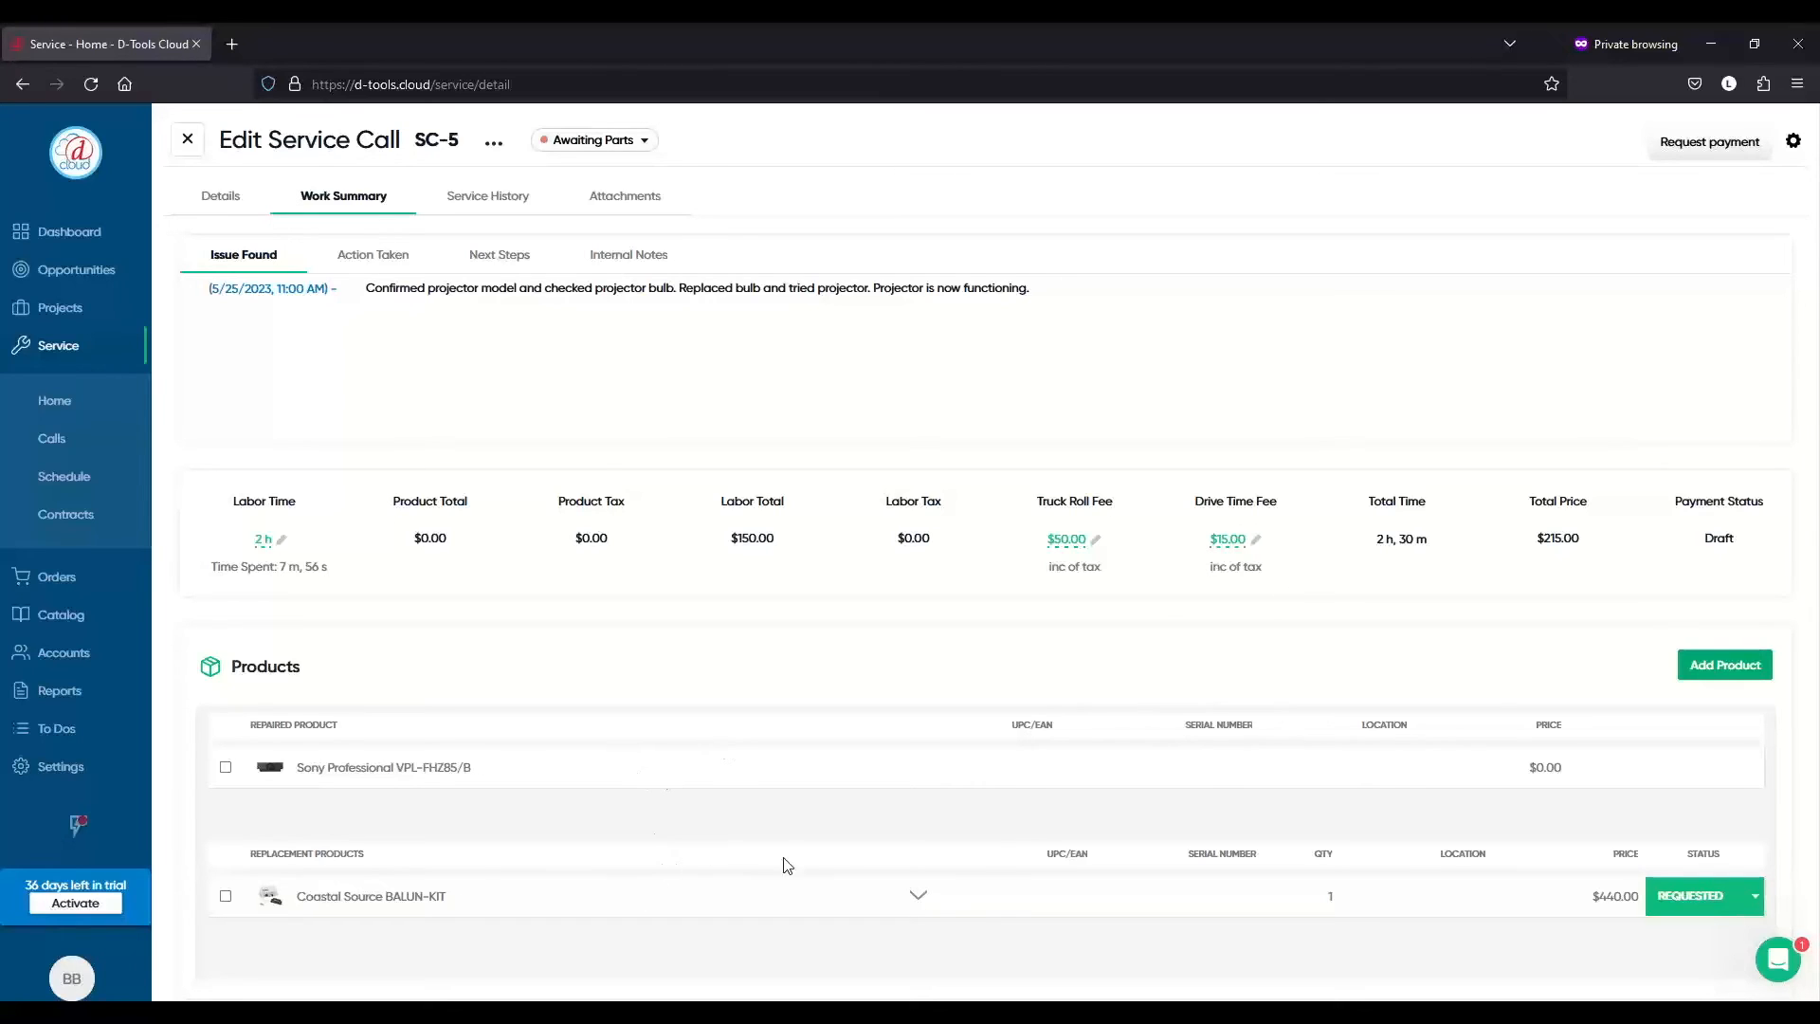
- Inspect the BALUN-KIT replacement's original product and details, keeping its status Requested
{"action": "left_click", "coordinate": [919, 896]}
{"action": "scroll", "coordinate": [960, 706], "scroll_direction": "down", "scroll_amount": 1}
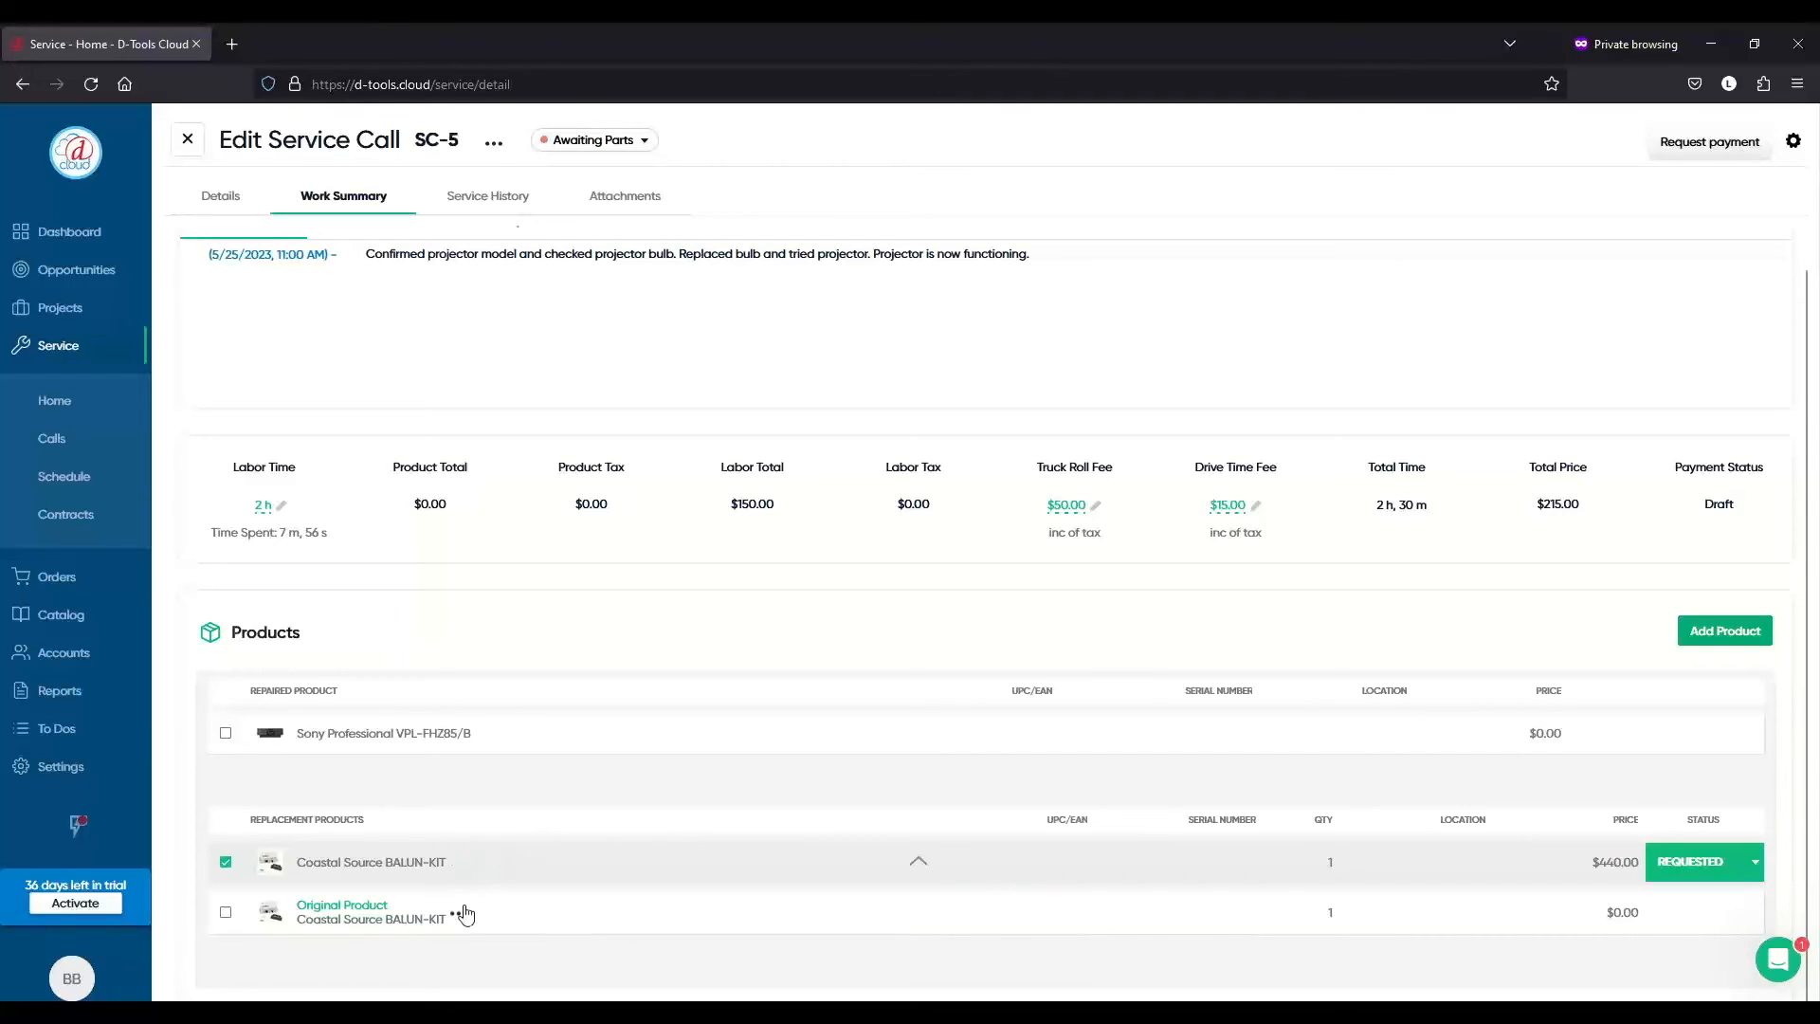
{"action": "left_click", "coordinate": [459, 865]}
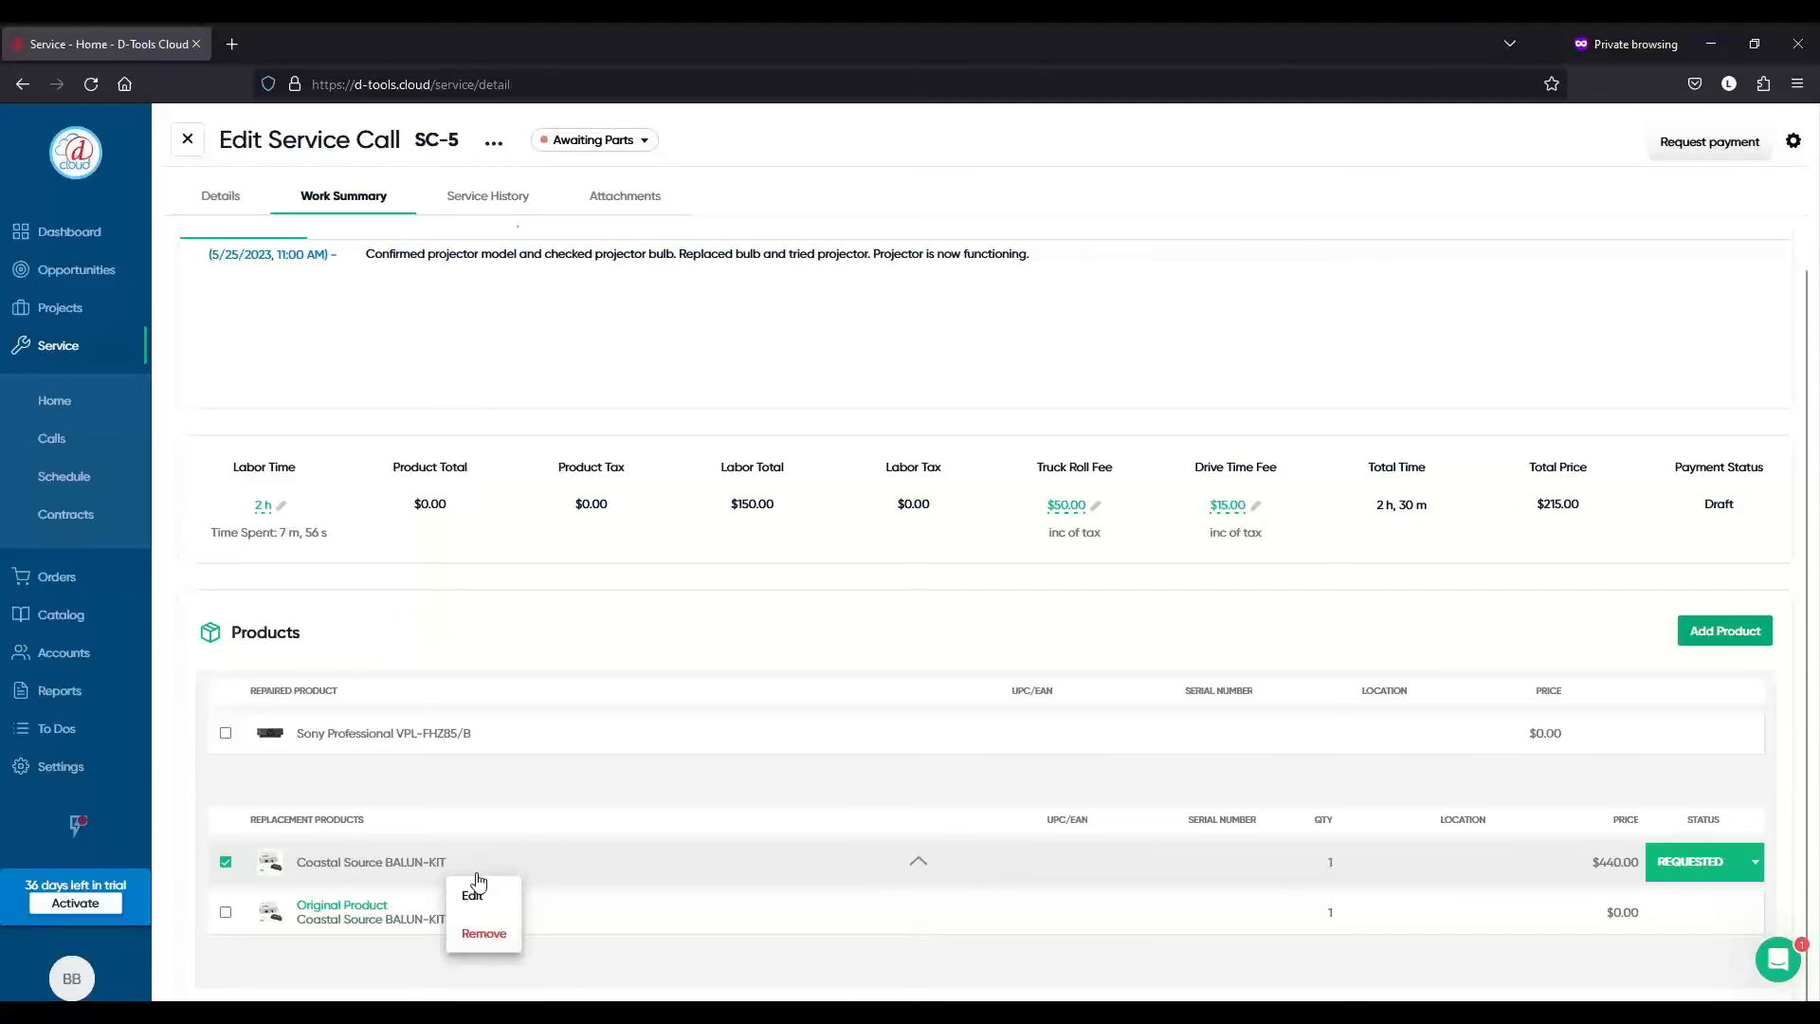
{"action": "left_click", "coordinate": [474, 897]}
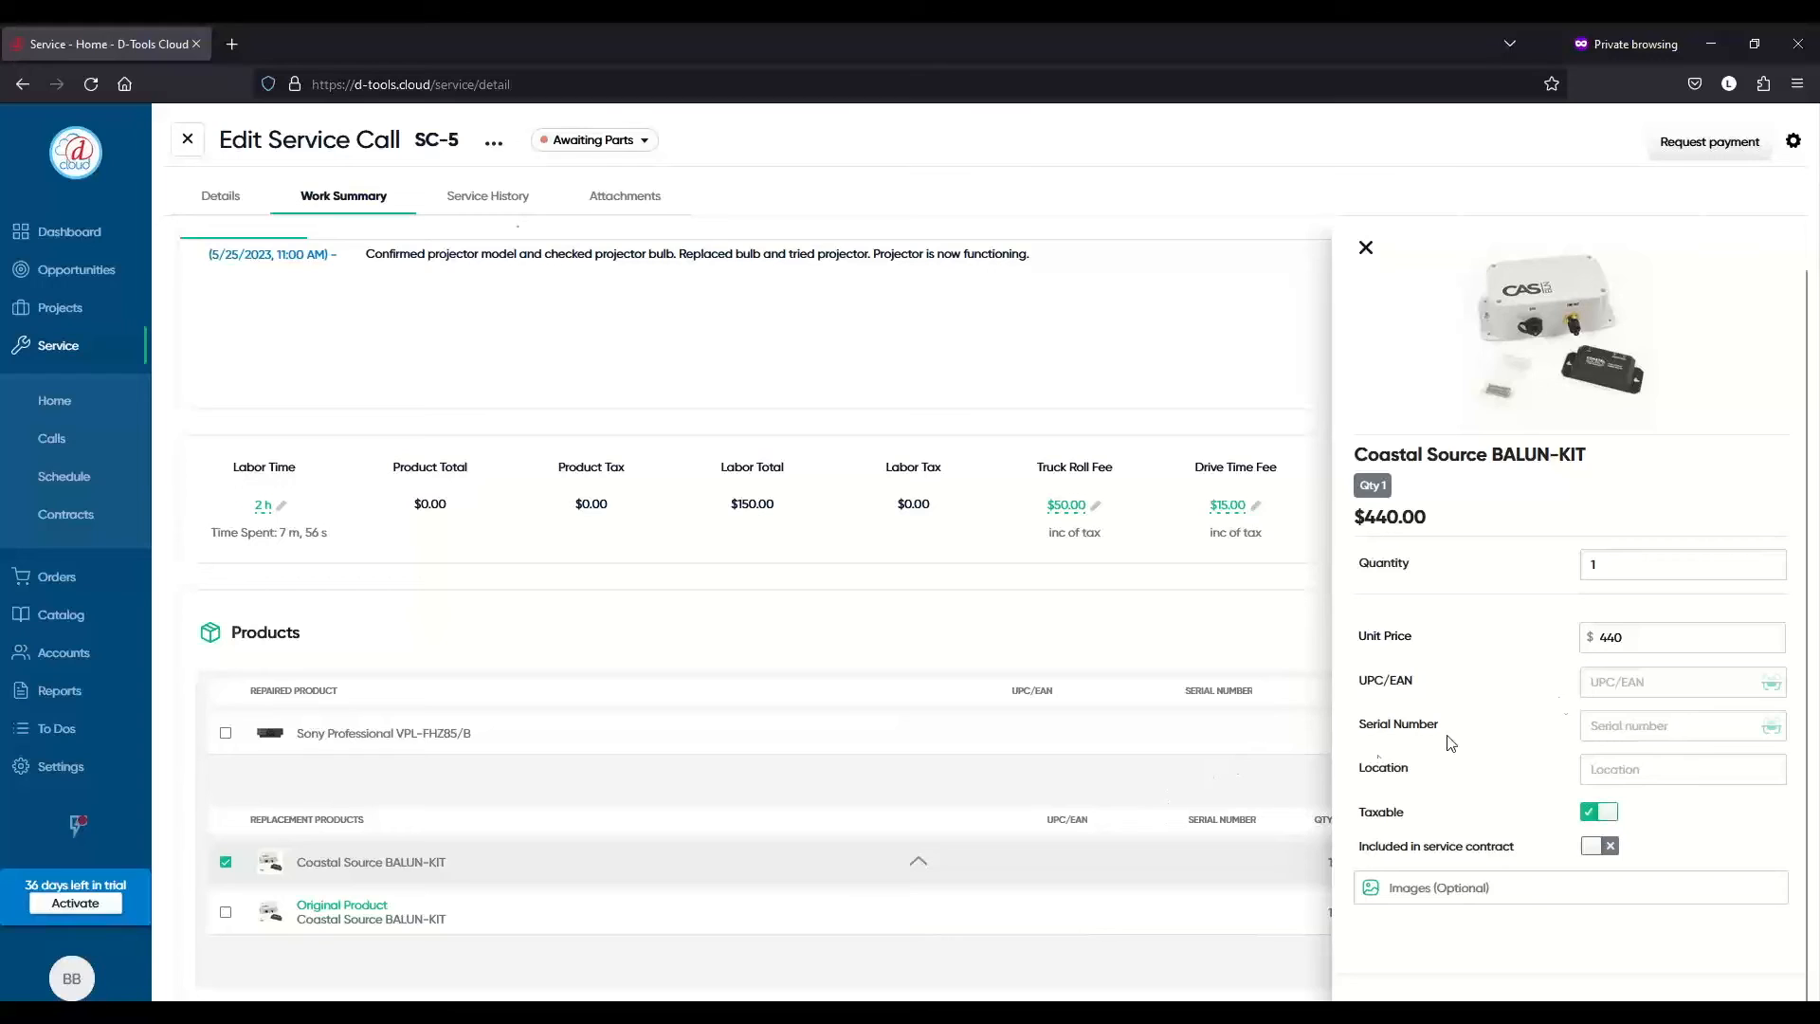
{"action": "left_click", "coordinate": [1353, 247]}
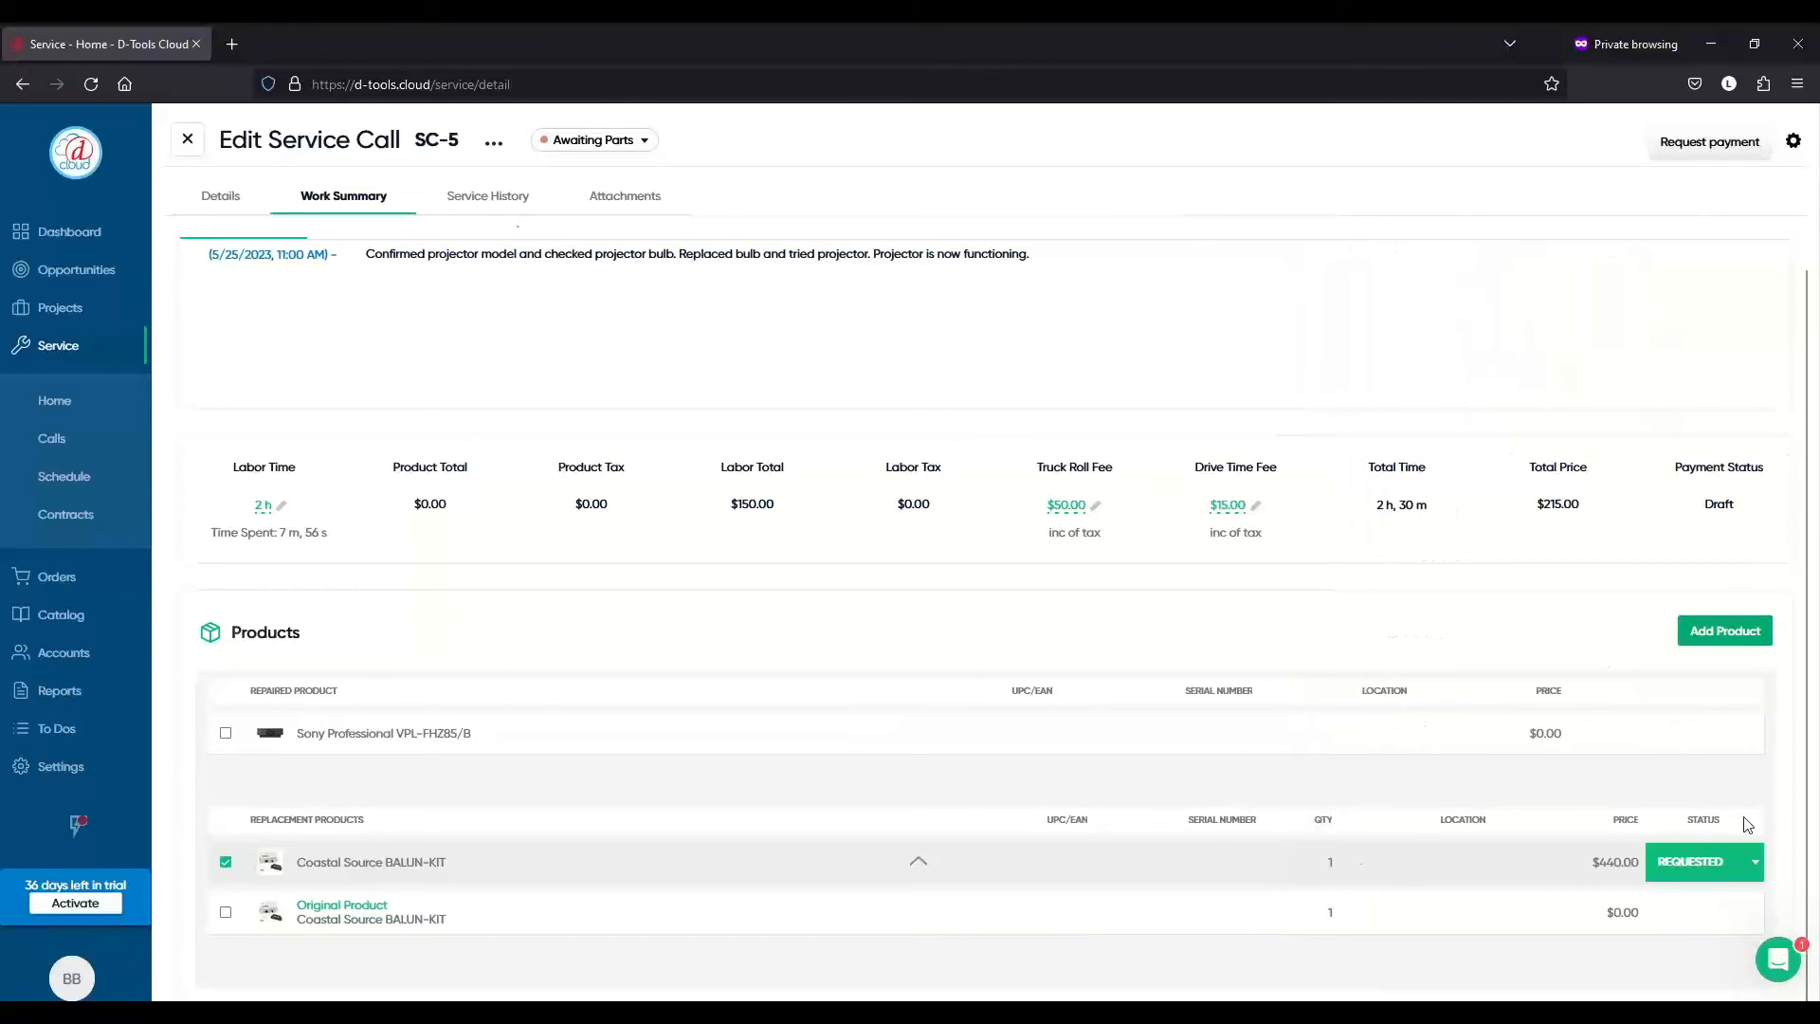
{"action": "left_click", "coordinate": [1756, 862]}
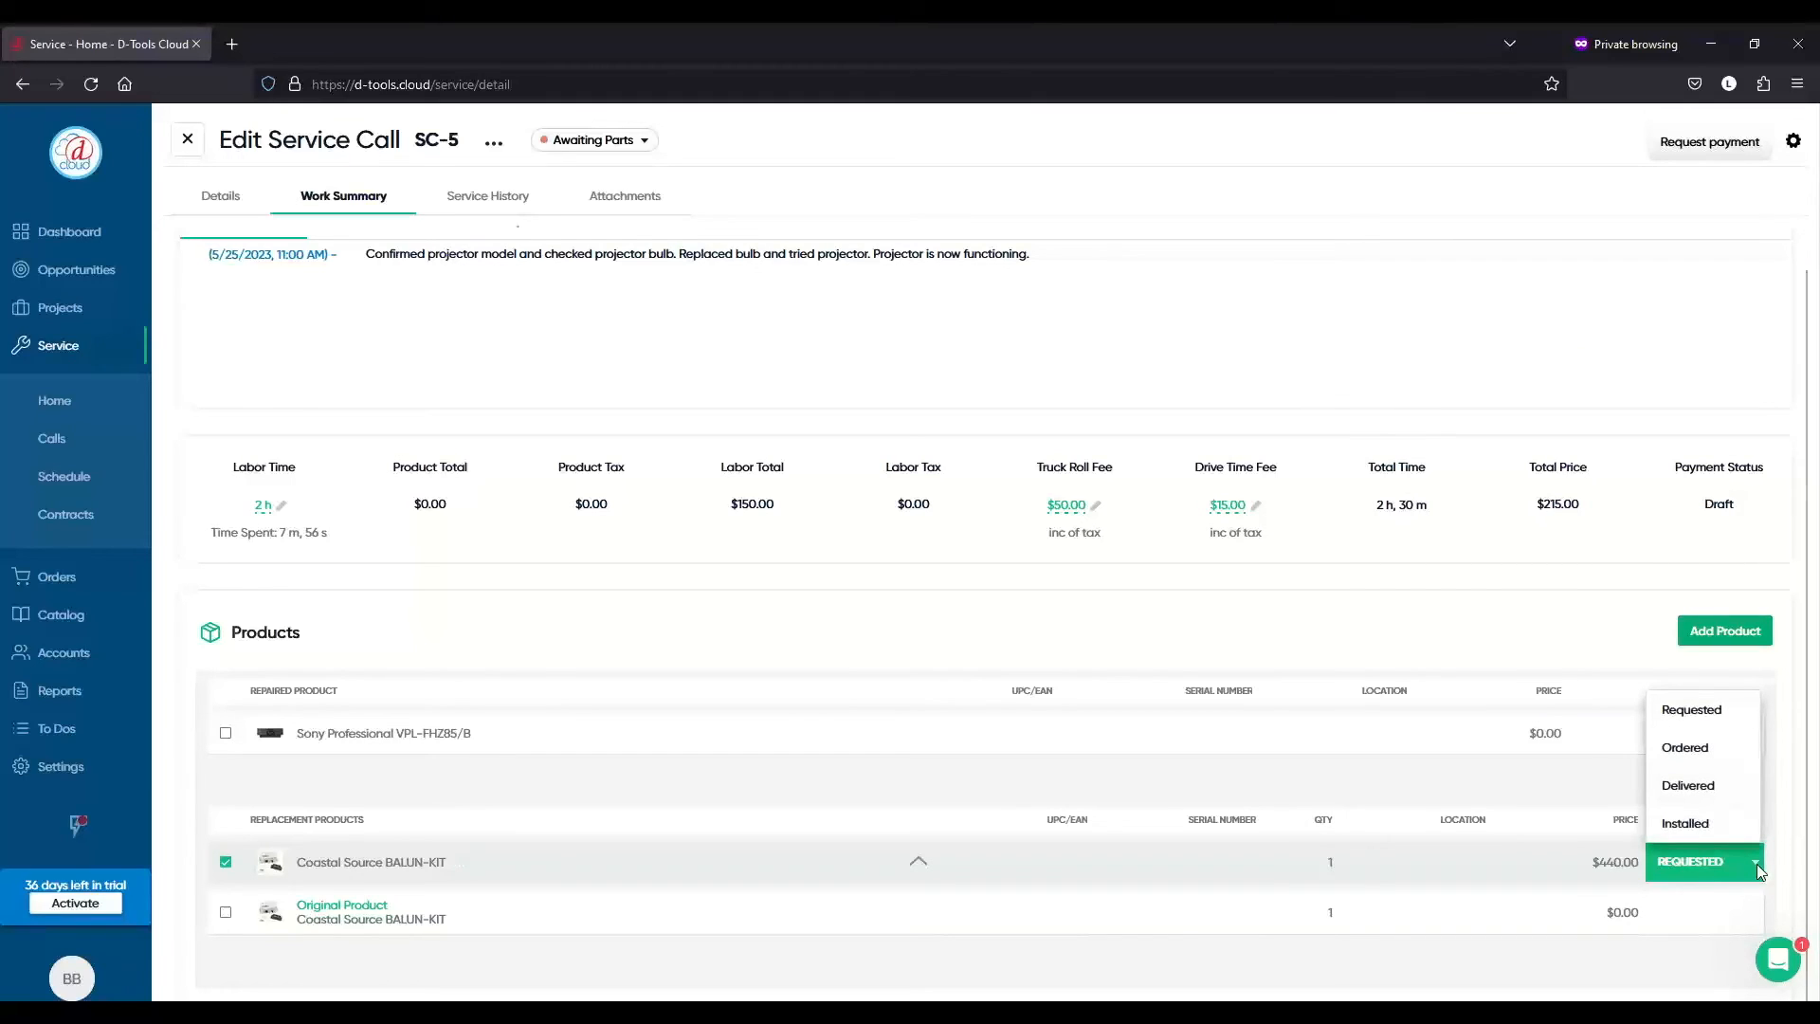
{"action": "left_click", "coordinate": [1783, 765]}
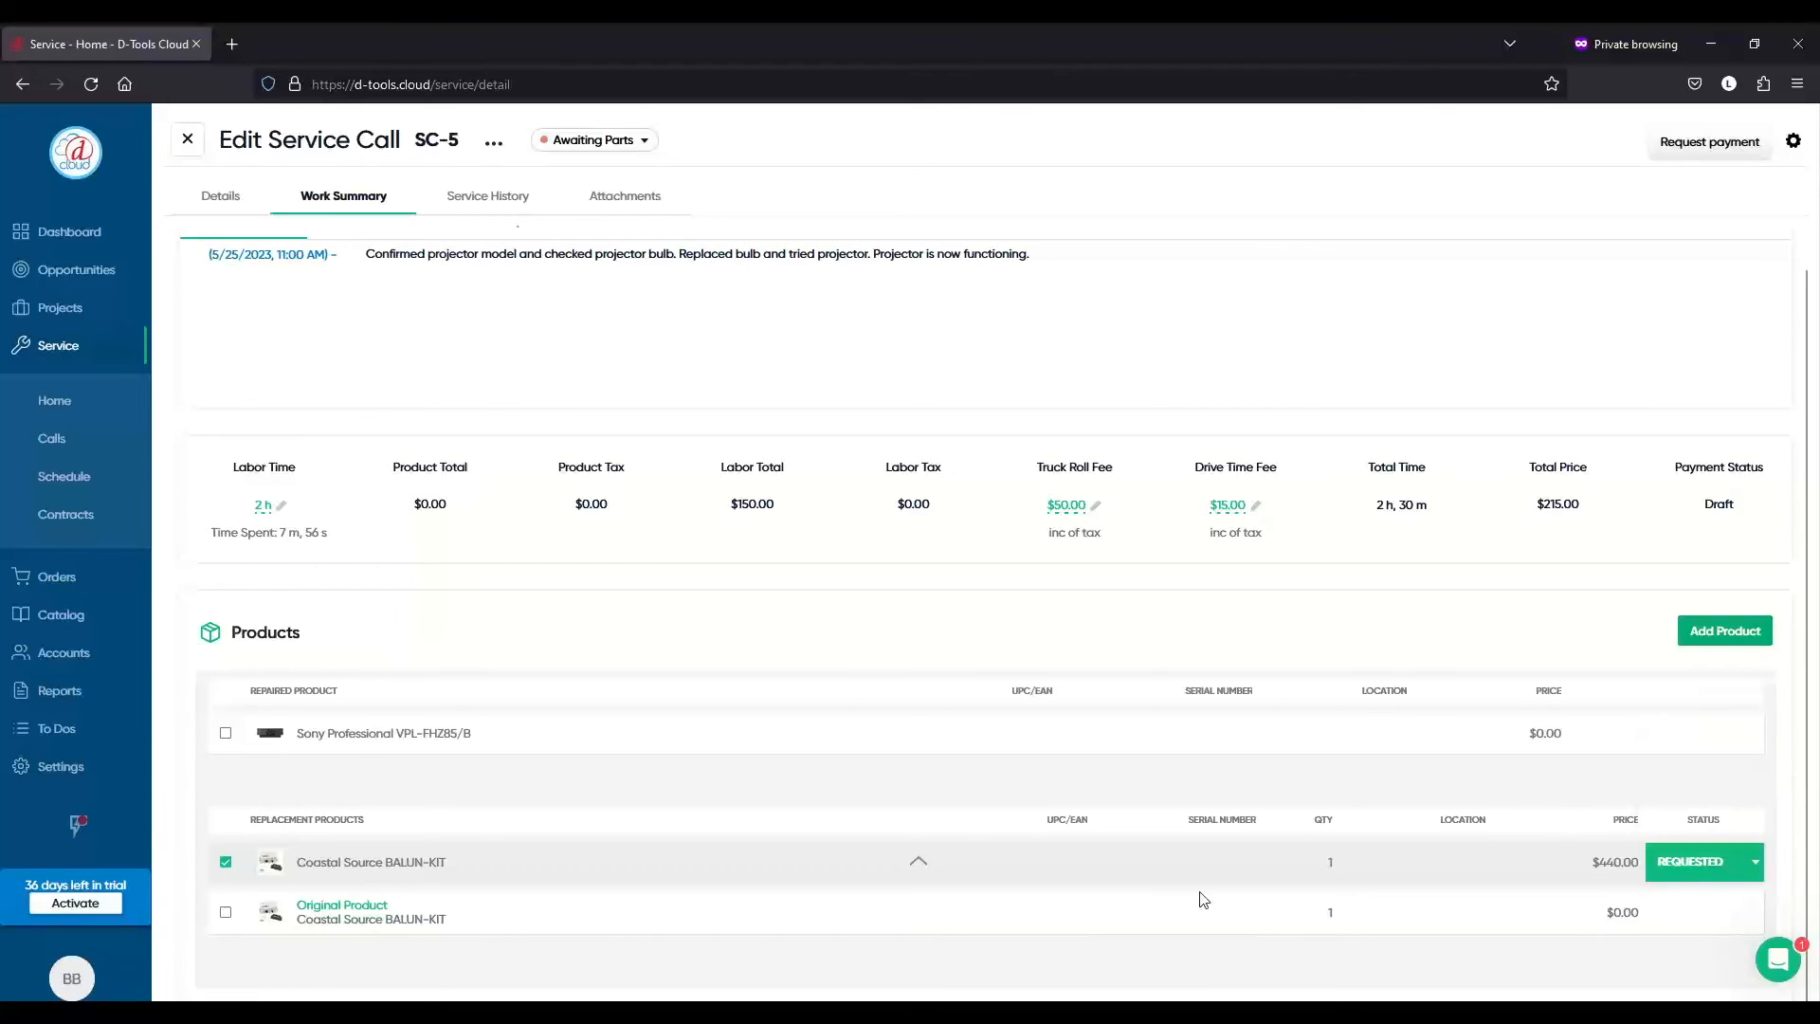
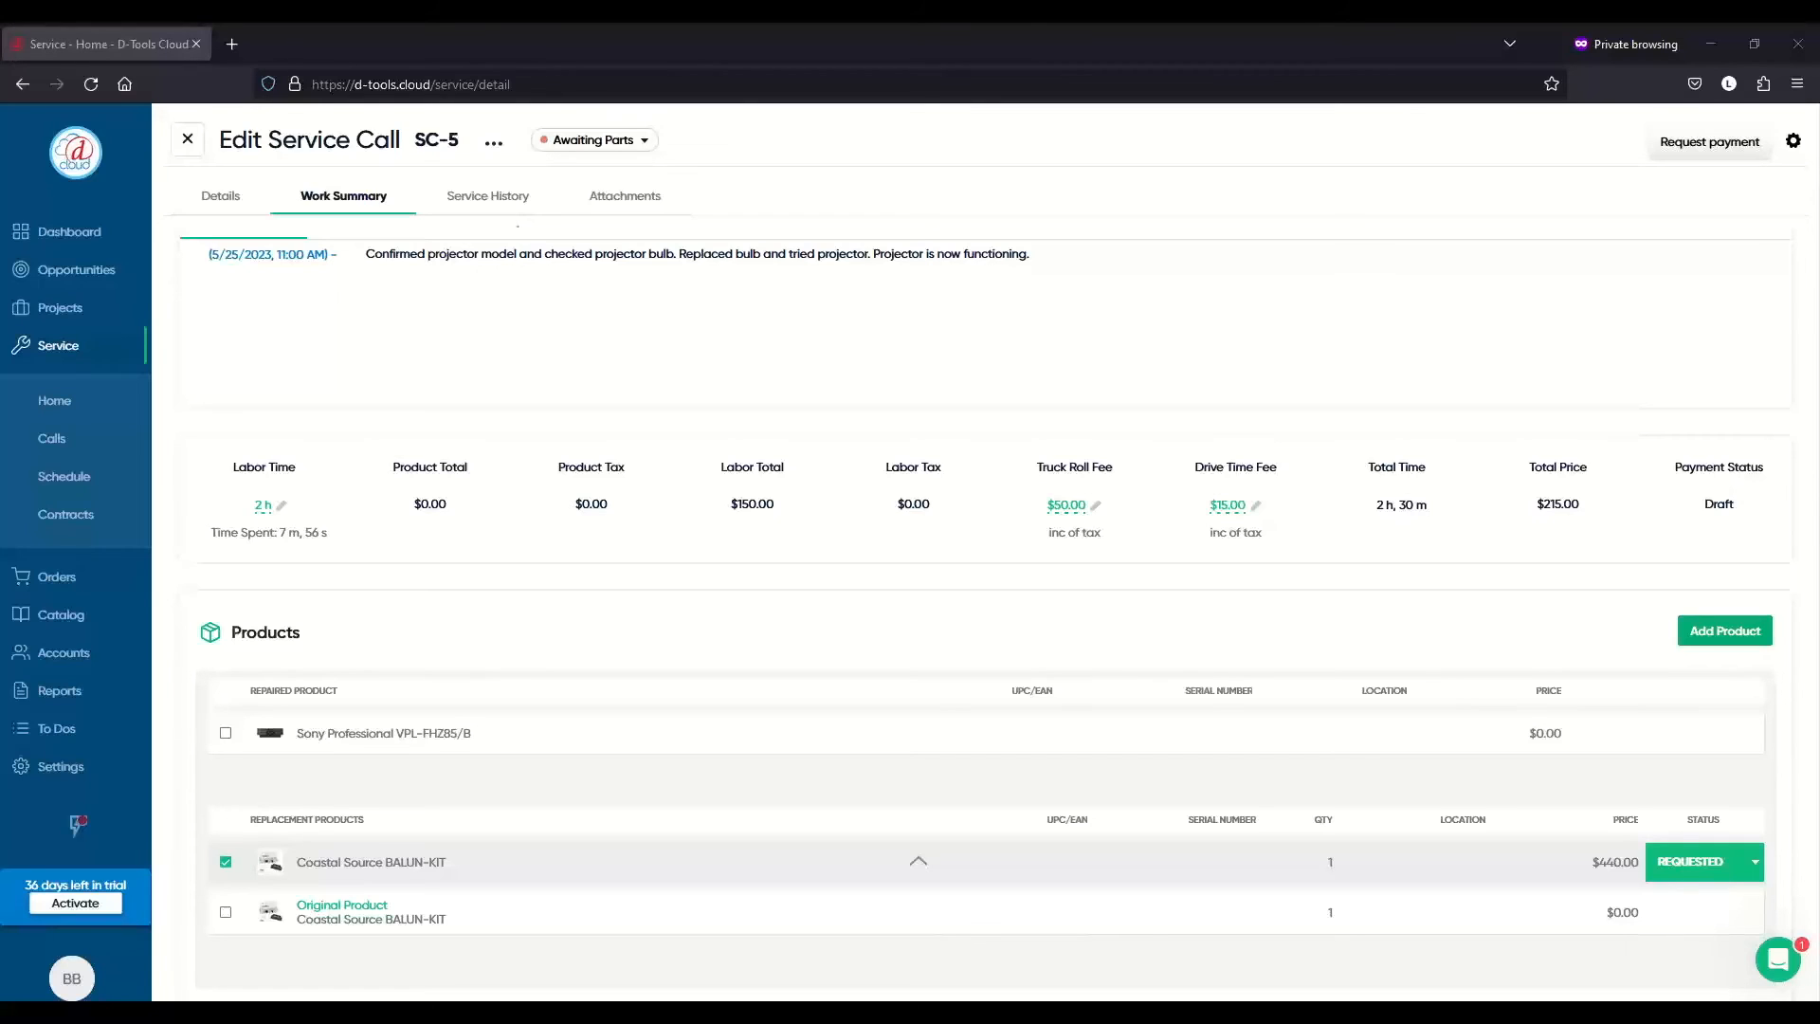
- Review the seven service call statuses, Open through Completed, and their colours, then close Settings
{"action": "left_click", "coordinate": [95, 772]}
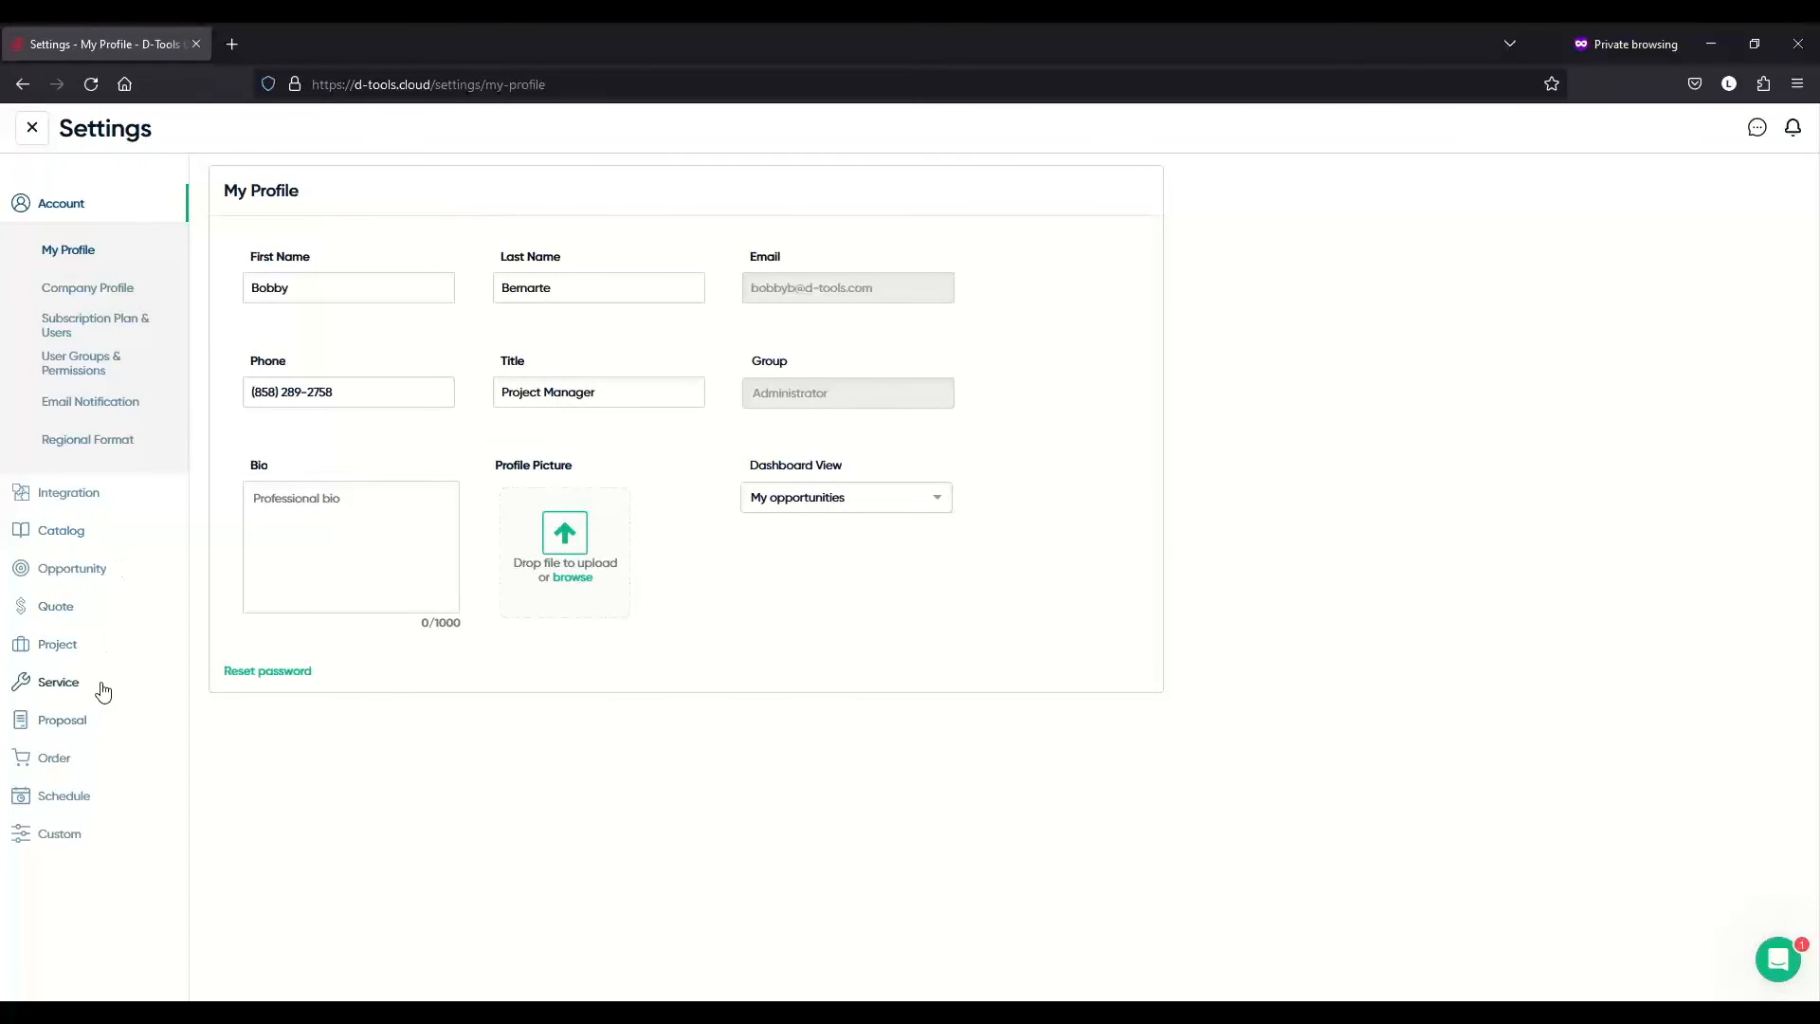
{"action": "left_click", "coordinate": [102, 687]}
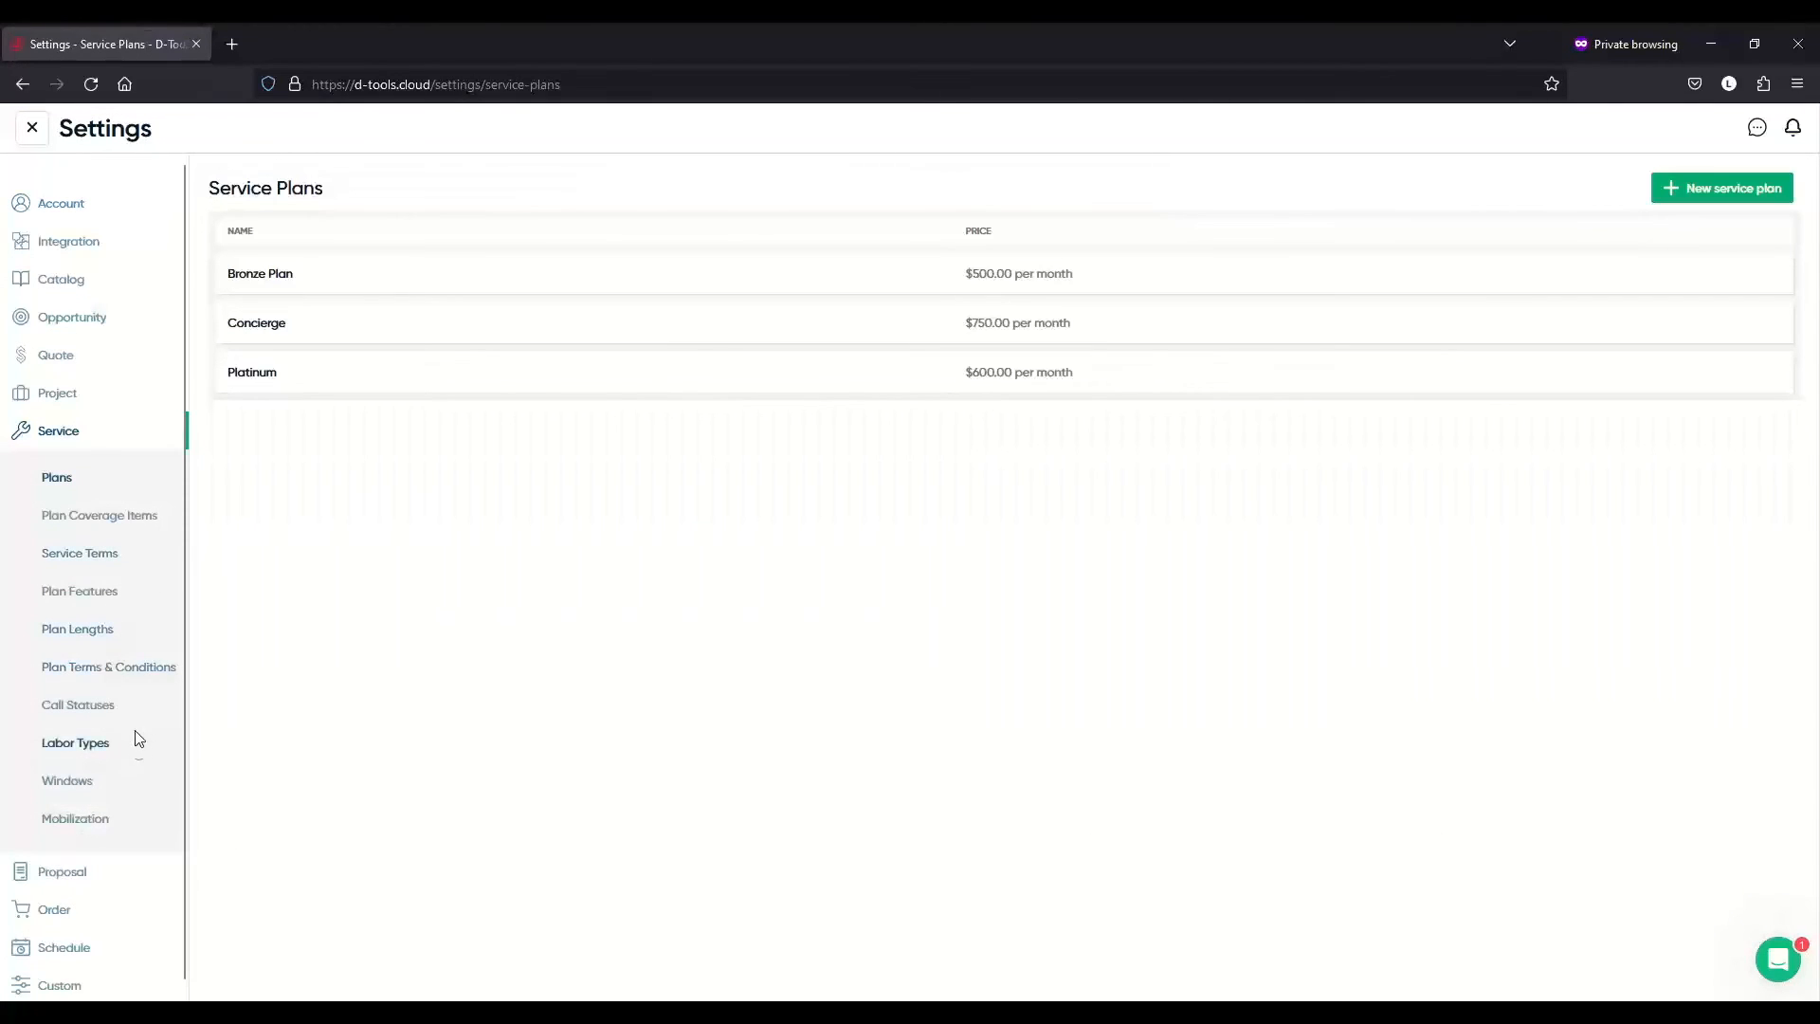
{"action": "left_click", "coordinate": [133, 713]}
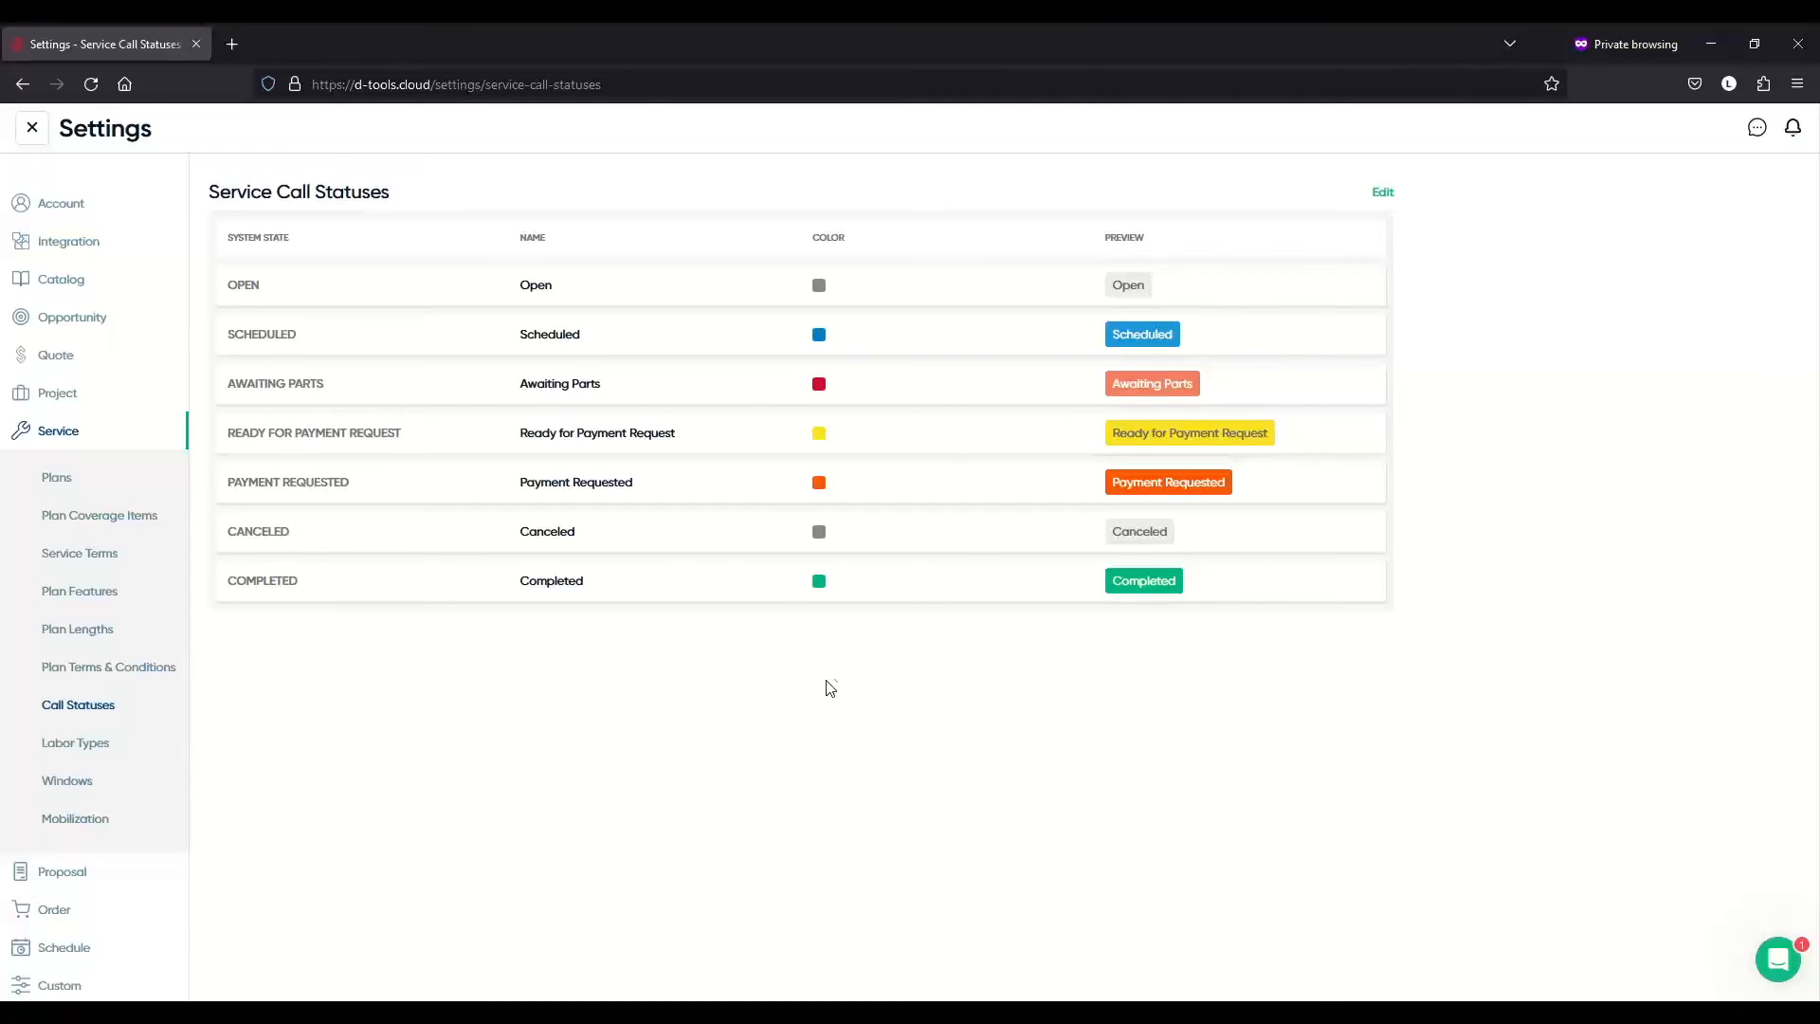
{"action": "left_click", "coordinate": [32, 134]}
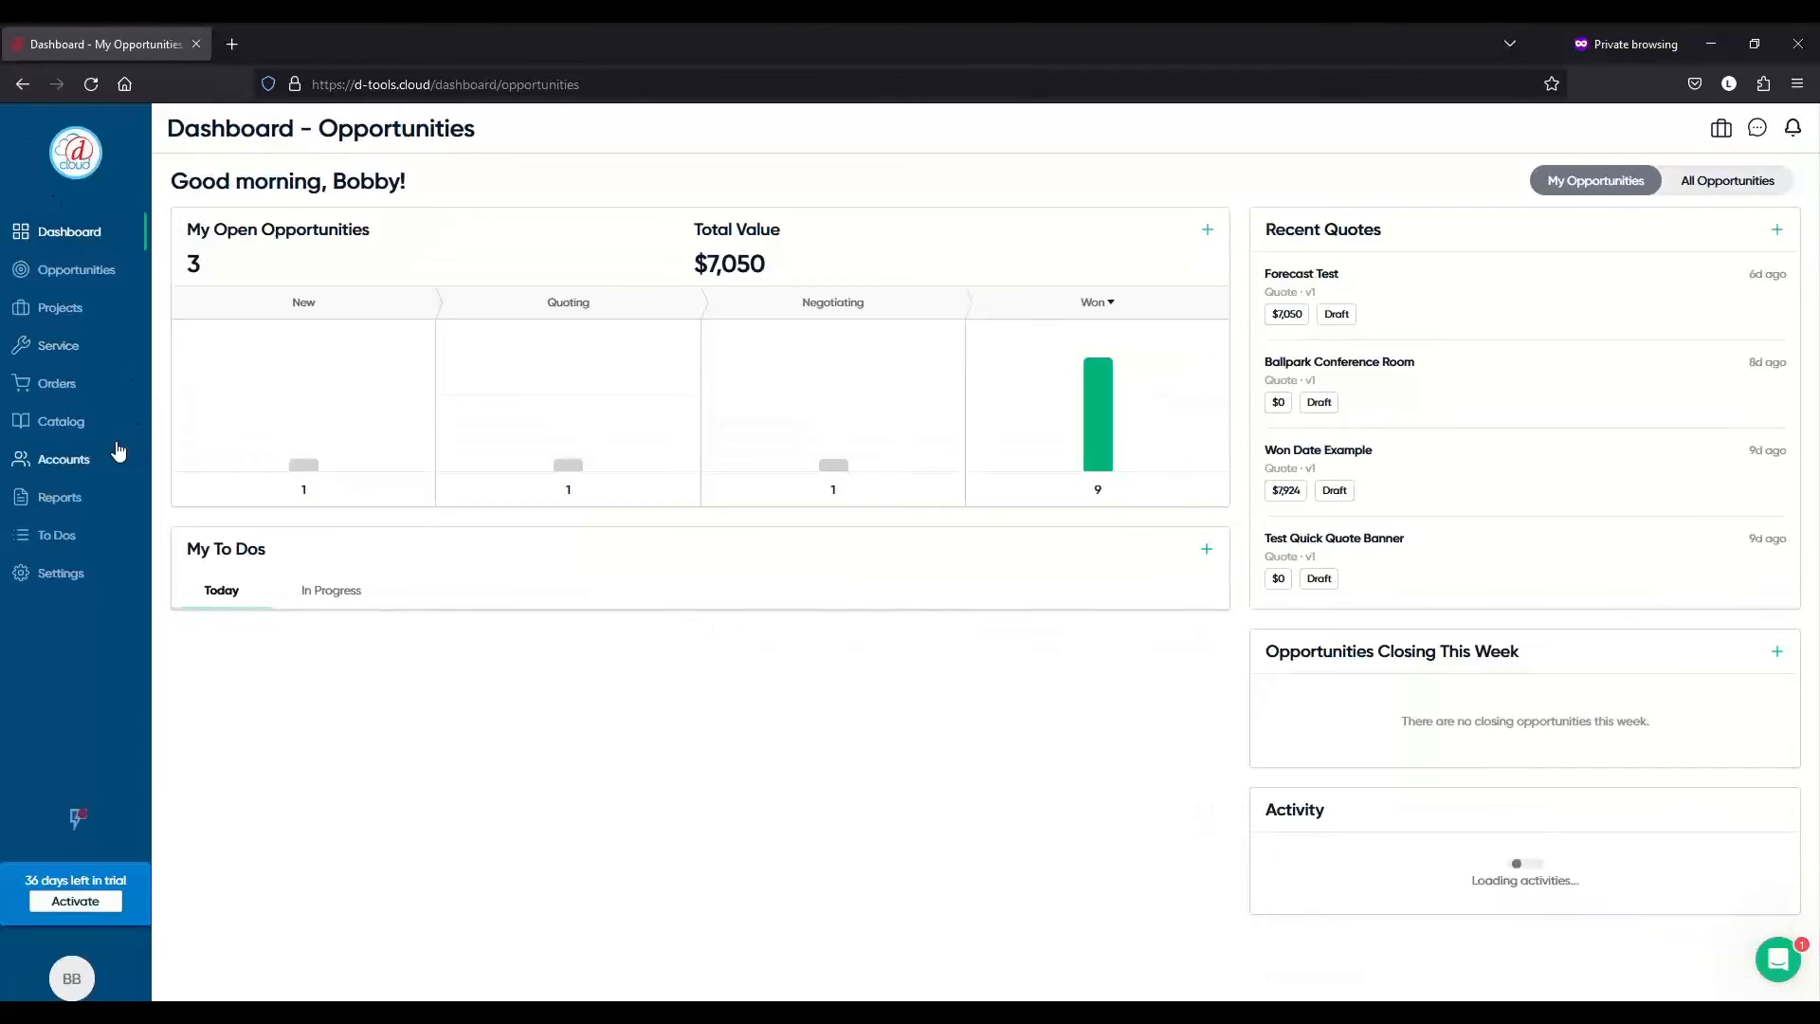
- Show the Service Management home listing five open calls, with SC-5 at Awaiting Parts
{"action": "left_click", "coordinate": [118, 352]}
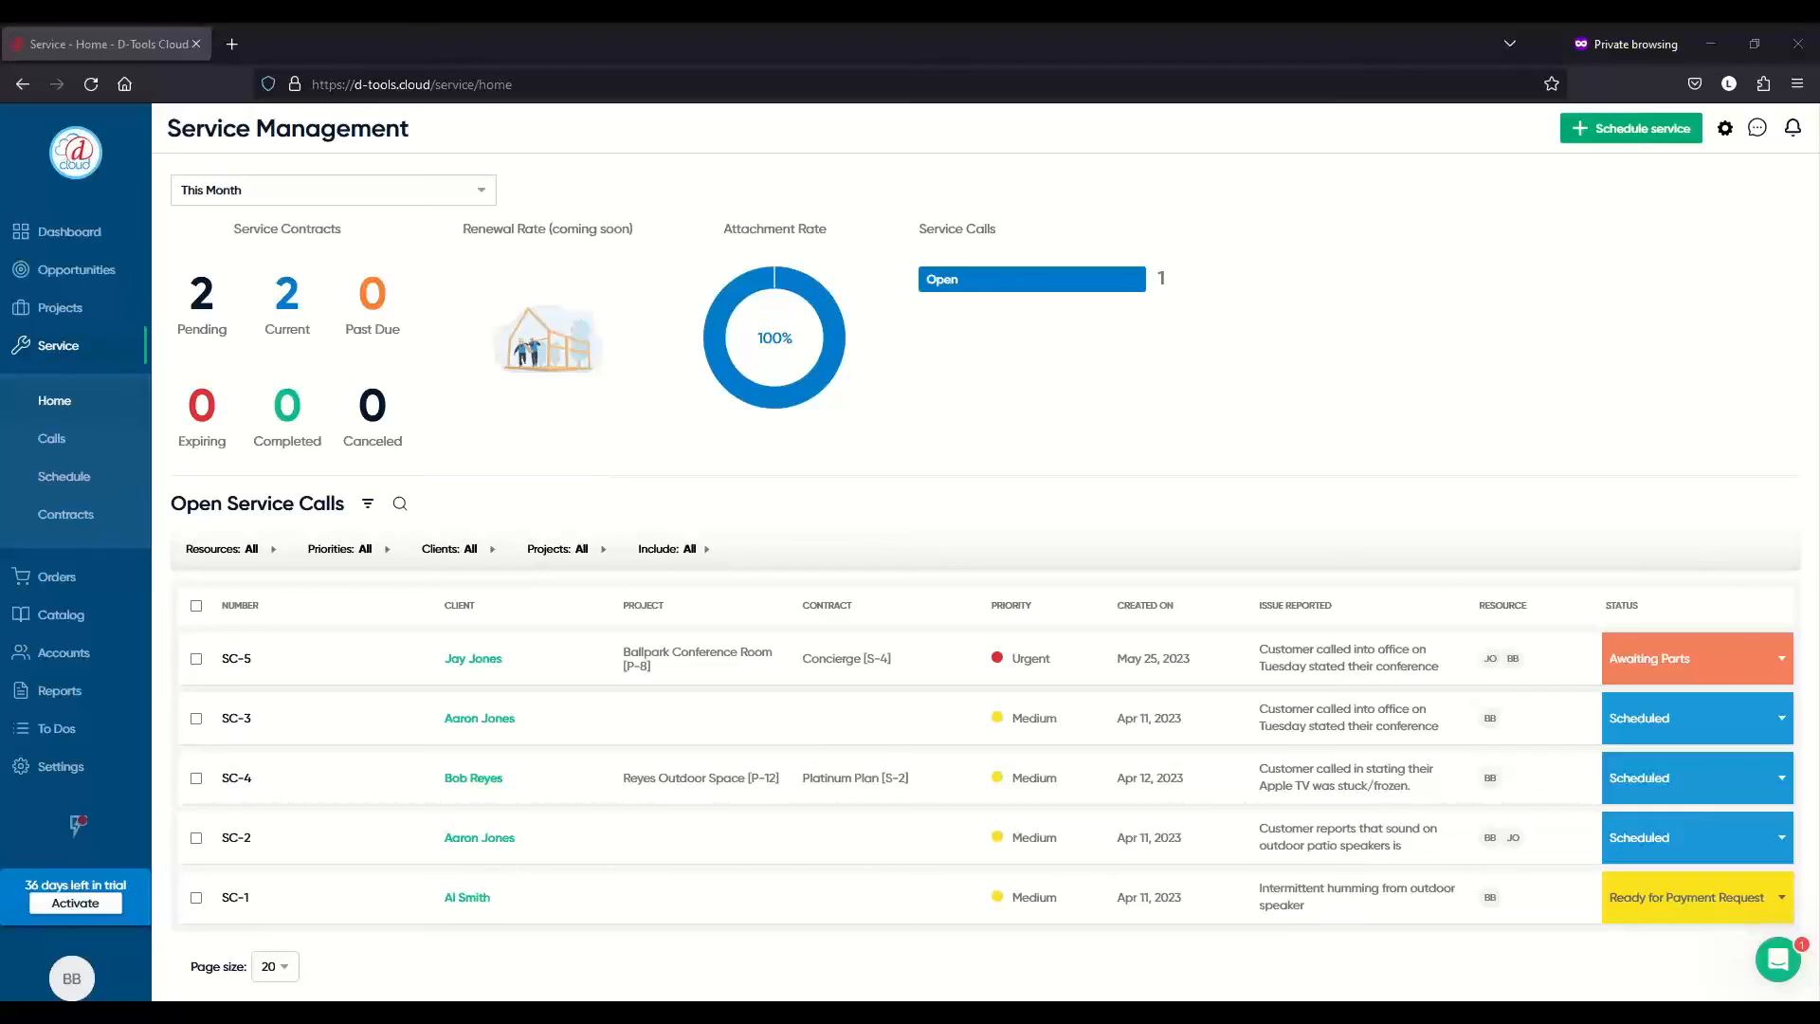
- Edit SC-5 and view its Work Summary's empty Internal Notes, with a $215.00 total
{"action": "right_click", "coordinate": [274, 662]}
{"action": "left_click", "coordinate": [318, 697]}
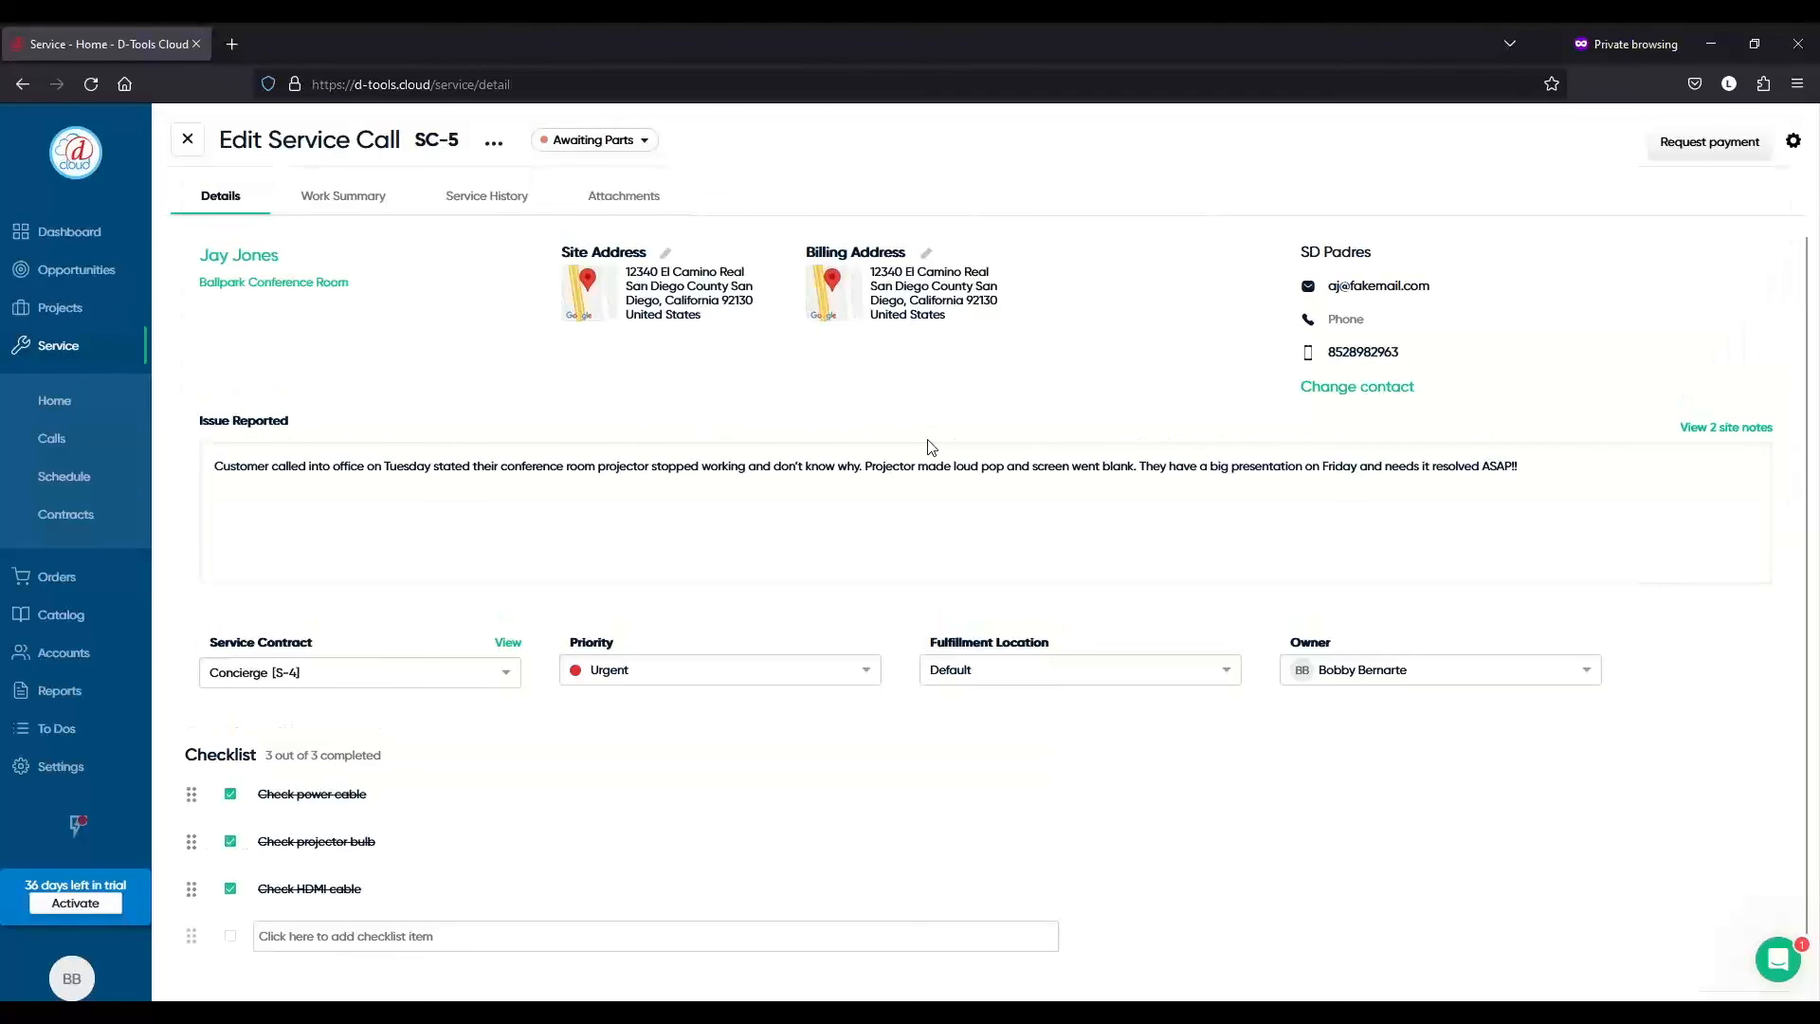
{"action": "left_click", "coordinate": [379, 195]}
{"action": "left_click", "coordinate": [587, 258]}
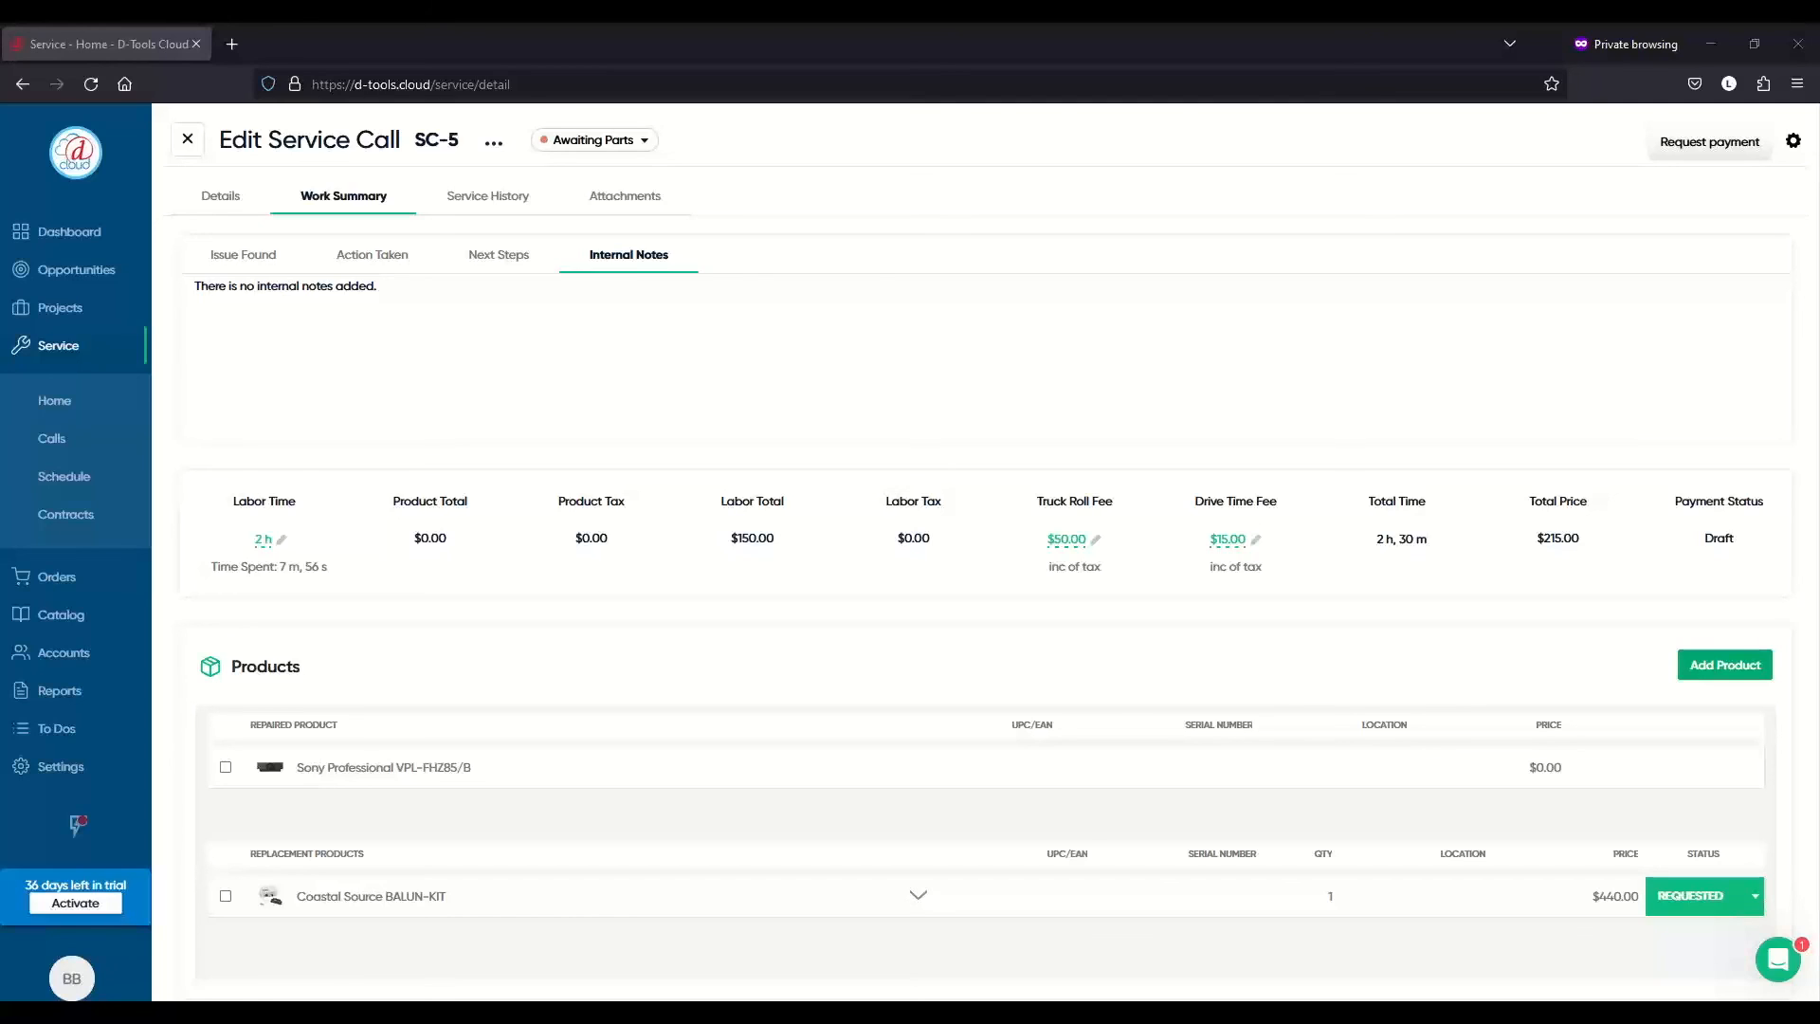
- Close SC-5 to return to the Service Calls list of all five calls
{"action": "left_click", "coordinate": [189, 140]}
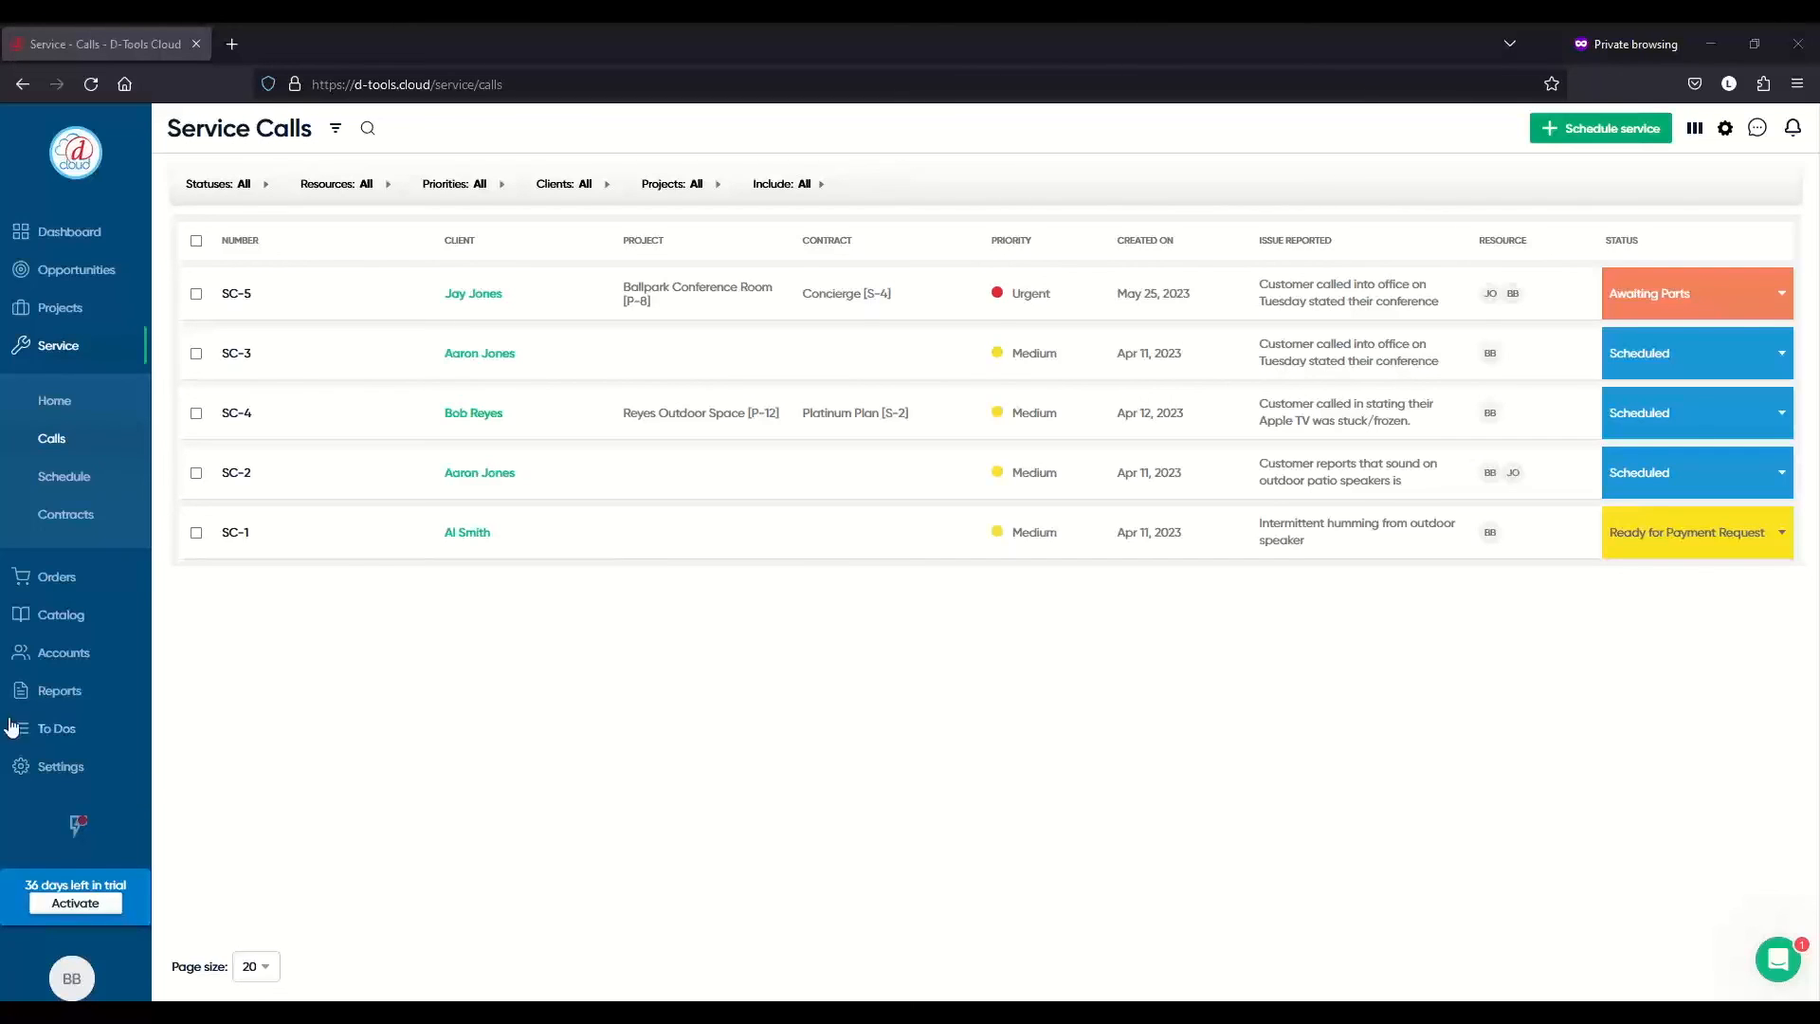
- Open the Service Call Statuses settings listing seven statuses, Open through Completed, with colours
{"action": "left_click", "coordinate": [121, 768]}
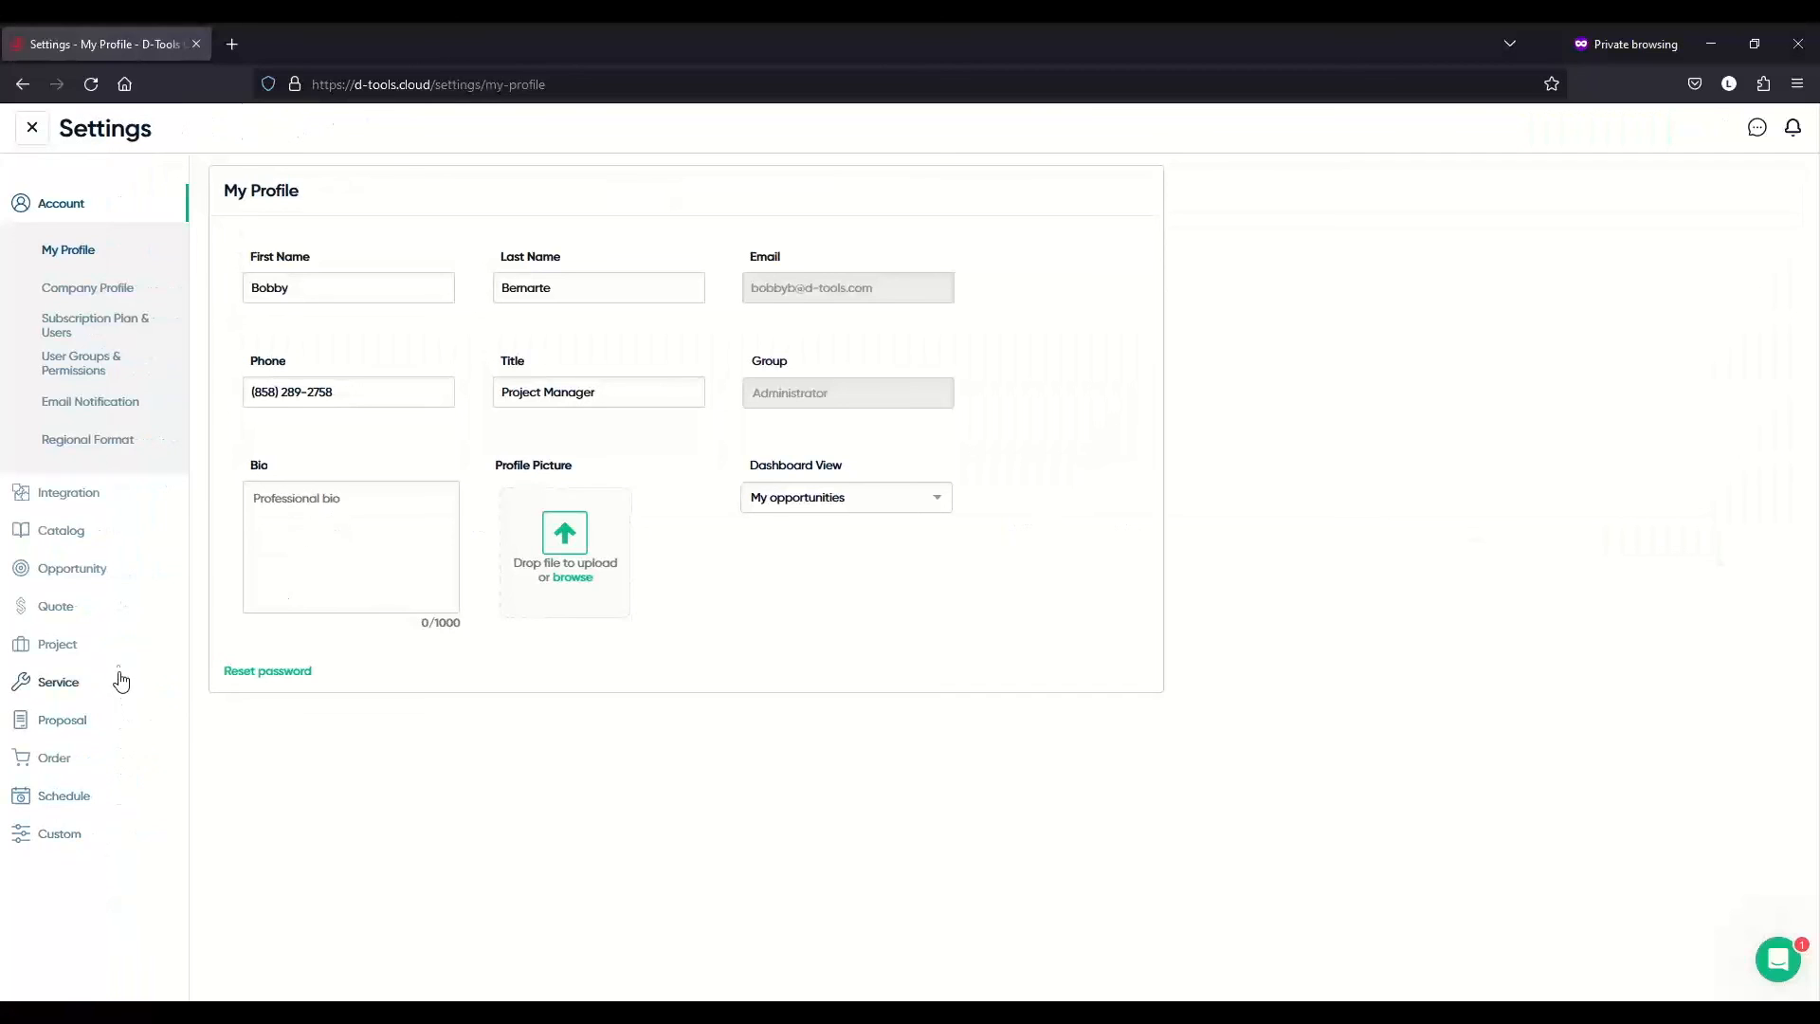
{"action": "left_click", "coordinate": [121, 683]}
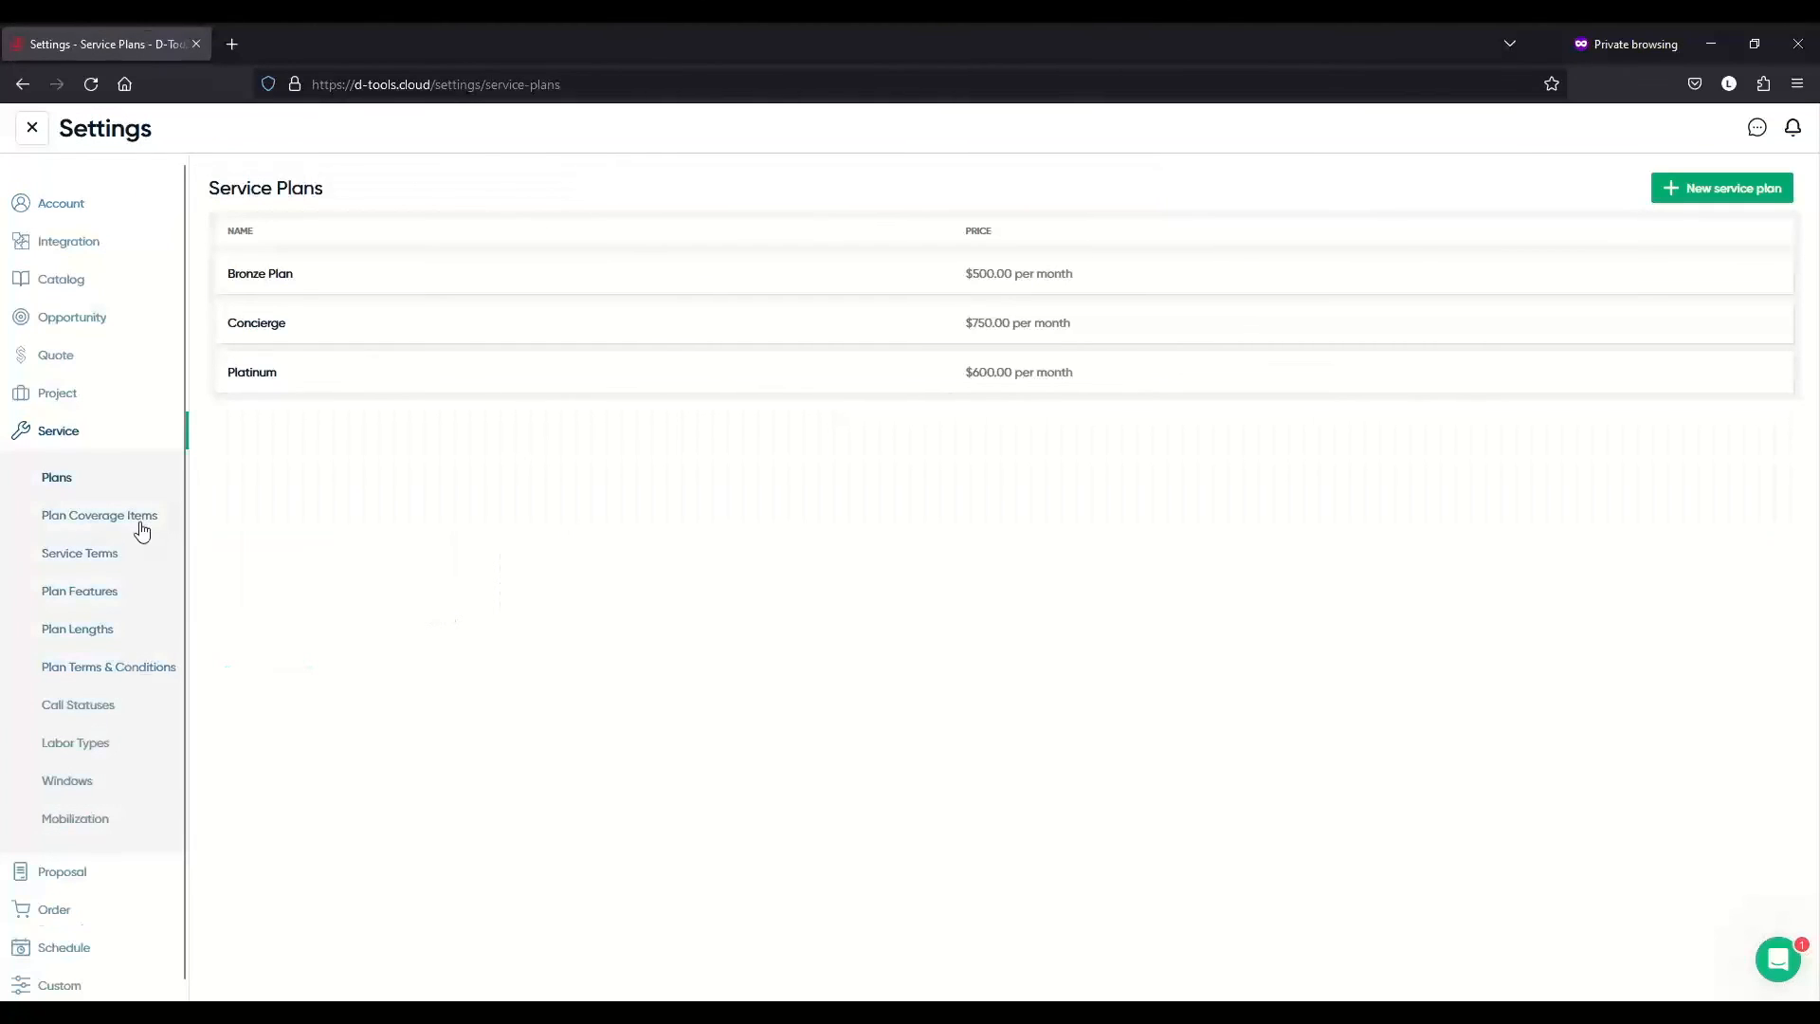
{"action": "left_click", "coordinate": [142, 703]}
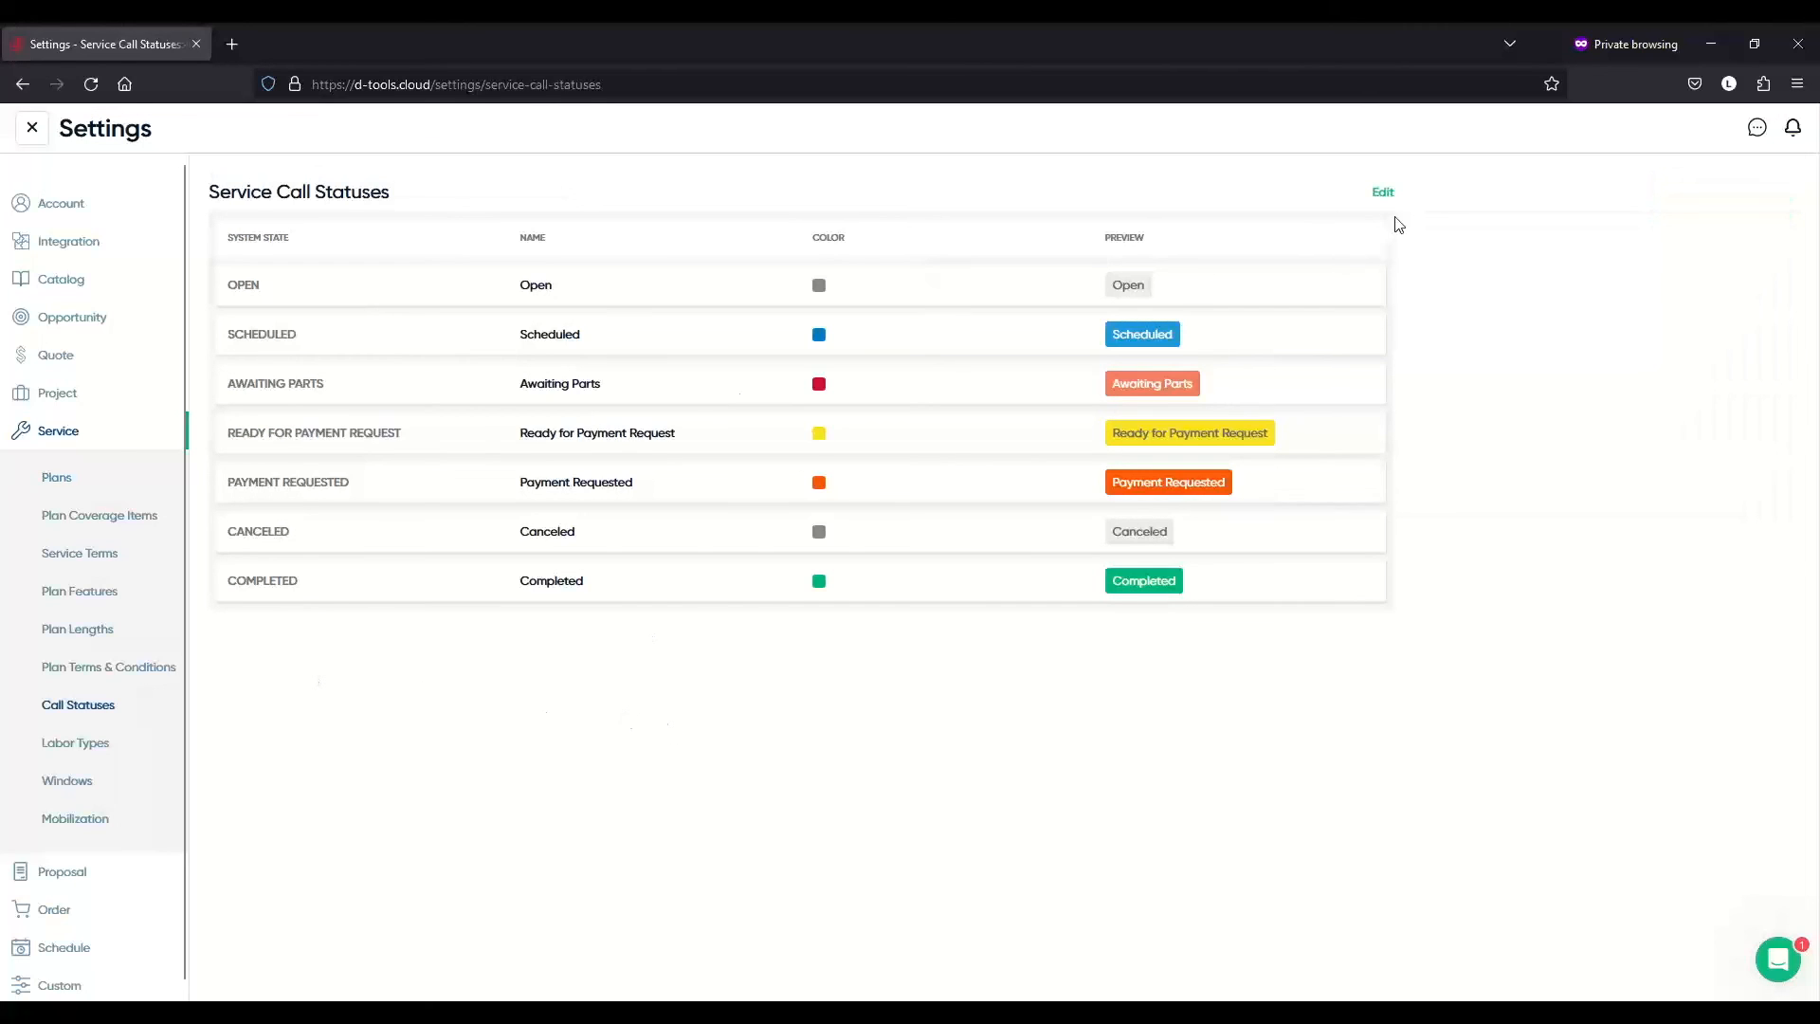
{"action": "left_click", "coordinate": [1382, 193]}
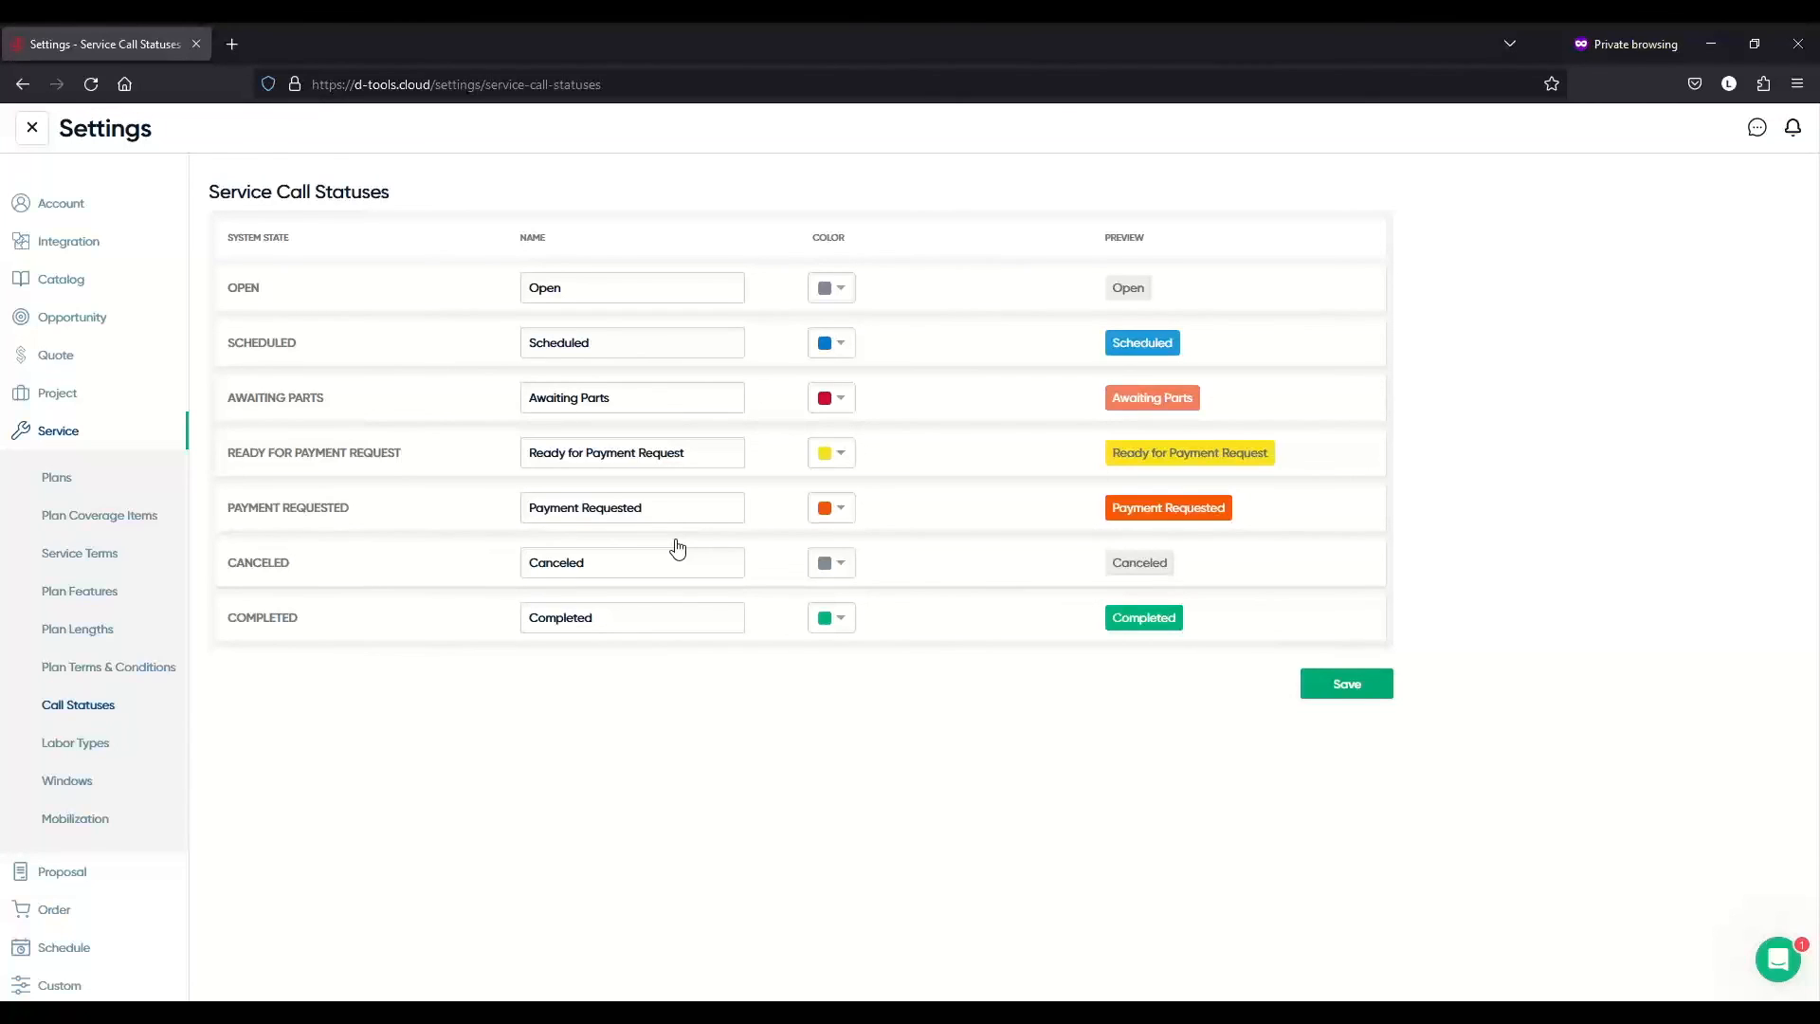
{"action": "left_click", "coordinate": [1346, 691]}
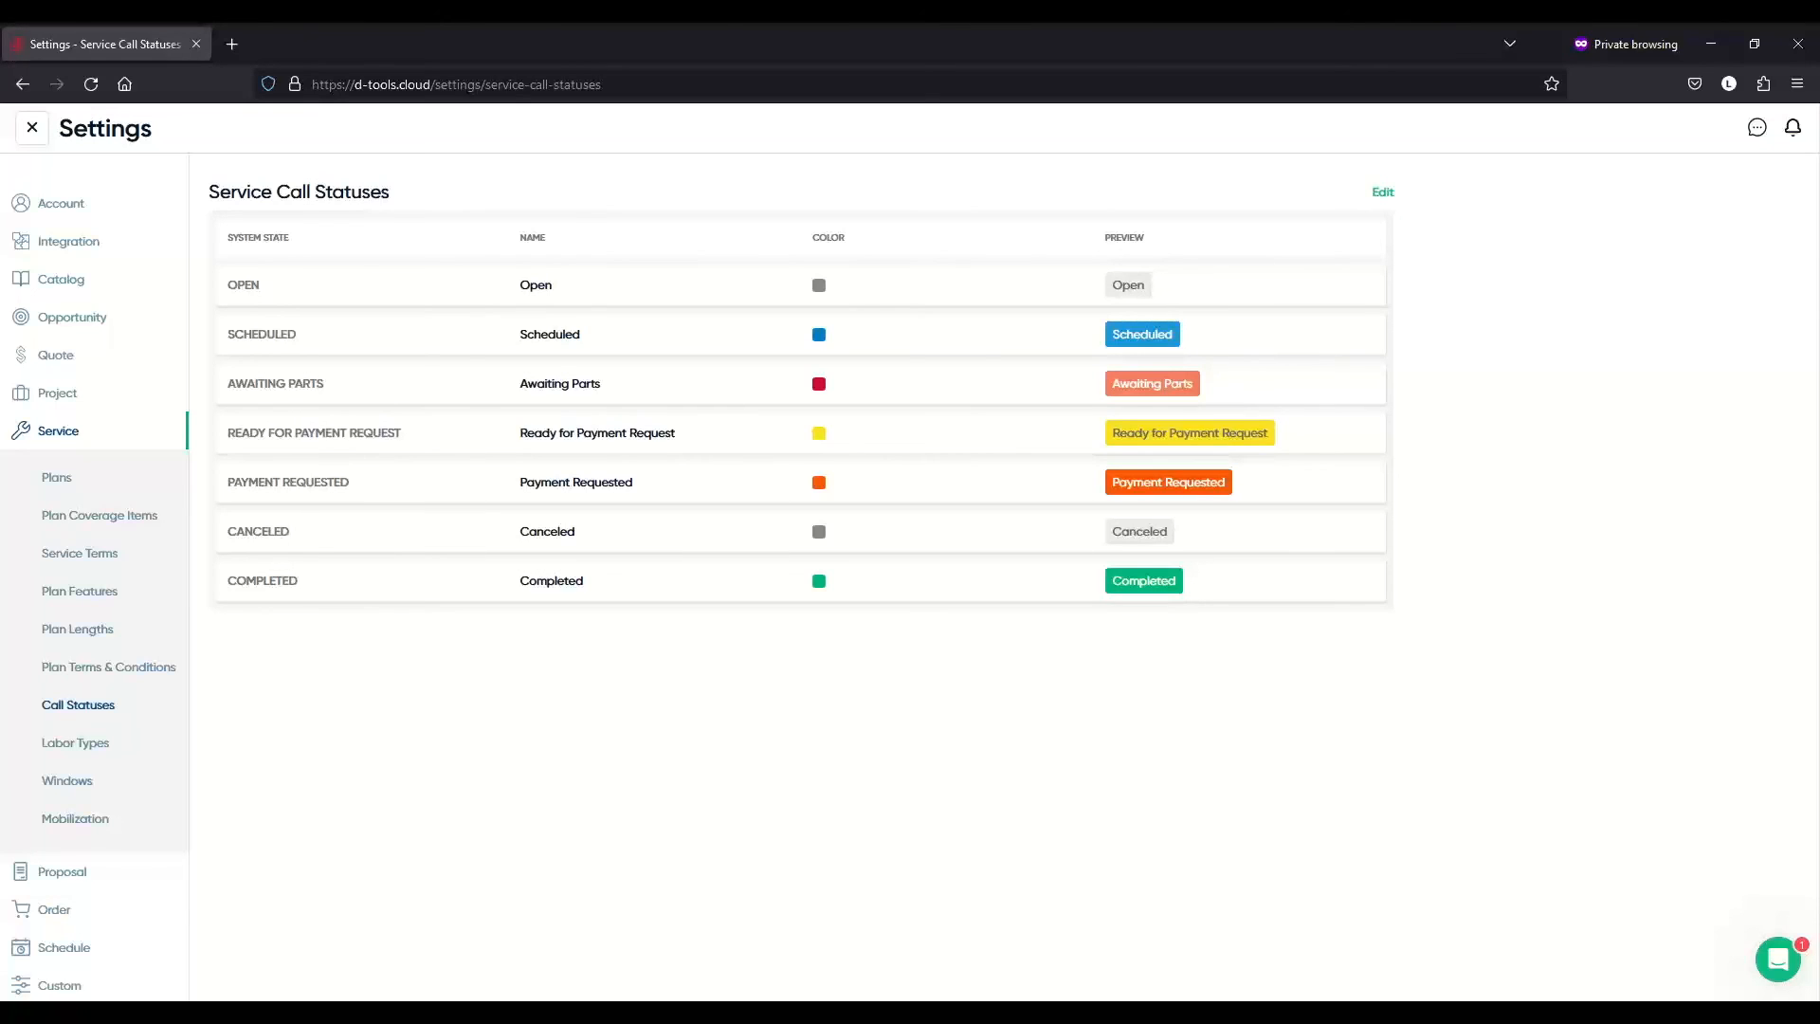
- Close Settings and switch to the field user dashboard showing upcoming calls SC-5, SC-4 and SC-3
{"action": "left_click", "coordinate": [33, 128]}
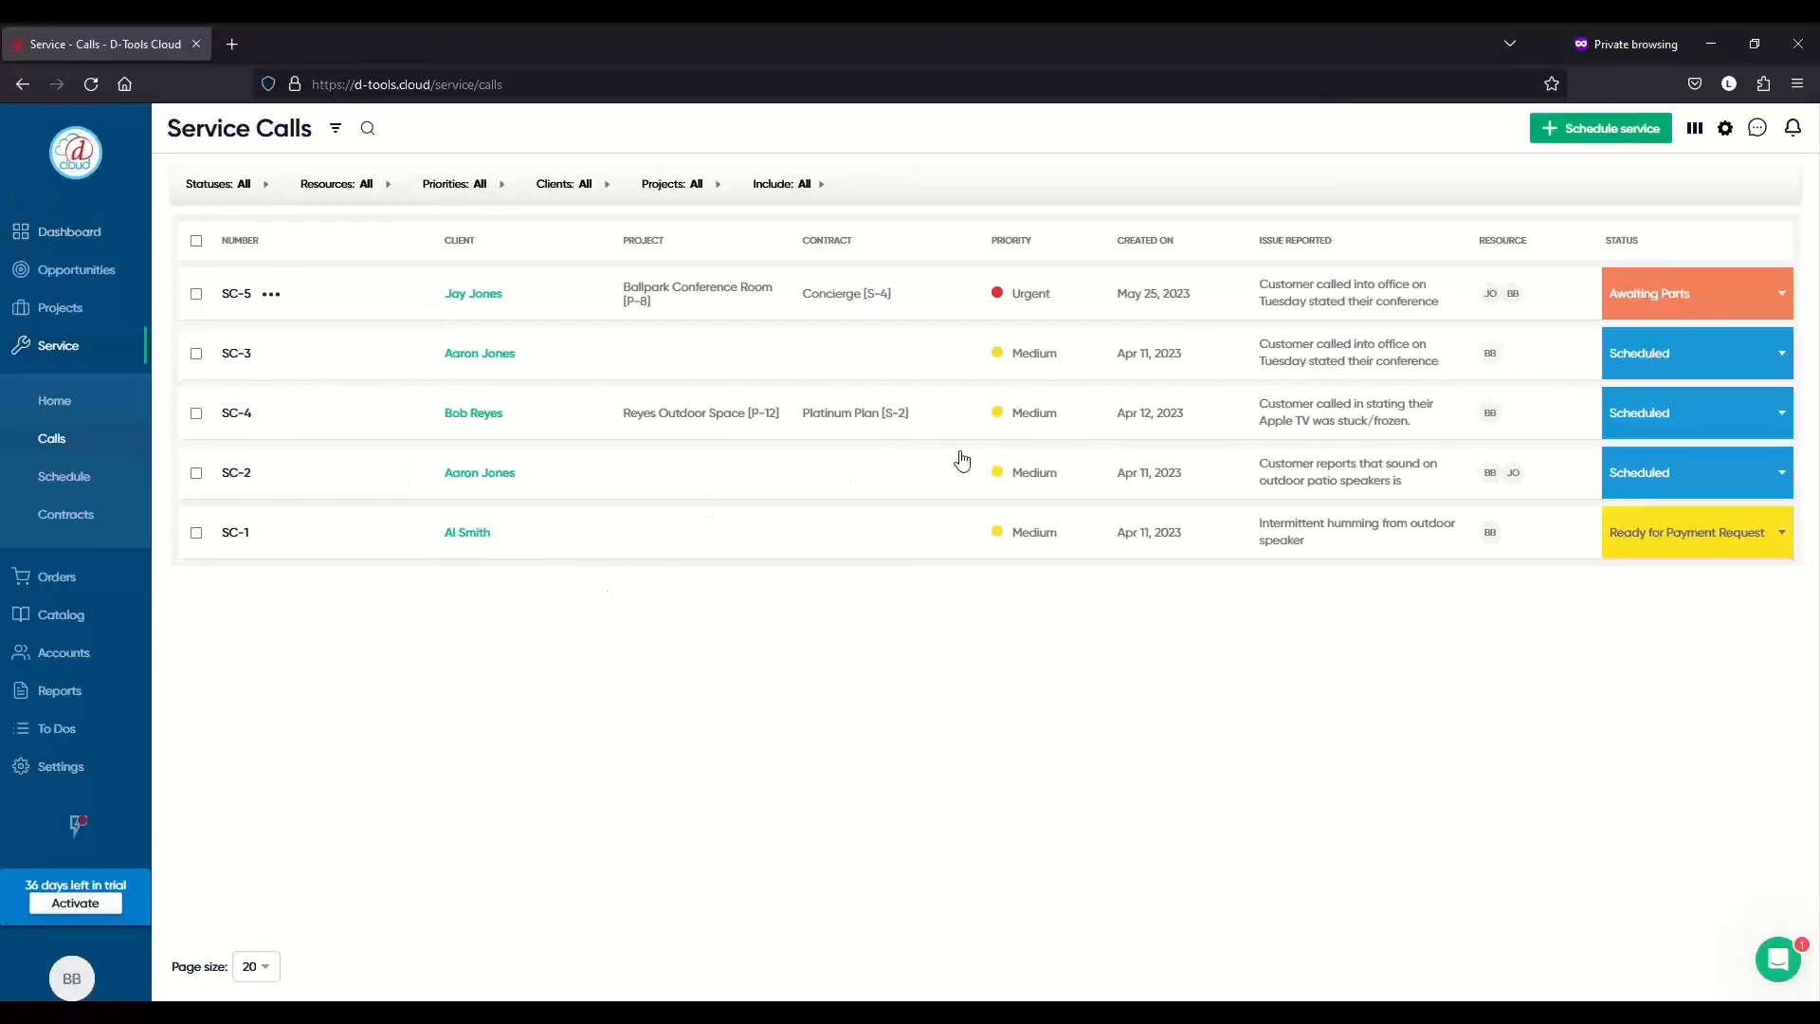
{"action": "left_click", "coordinate": [83, 985]}
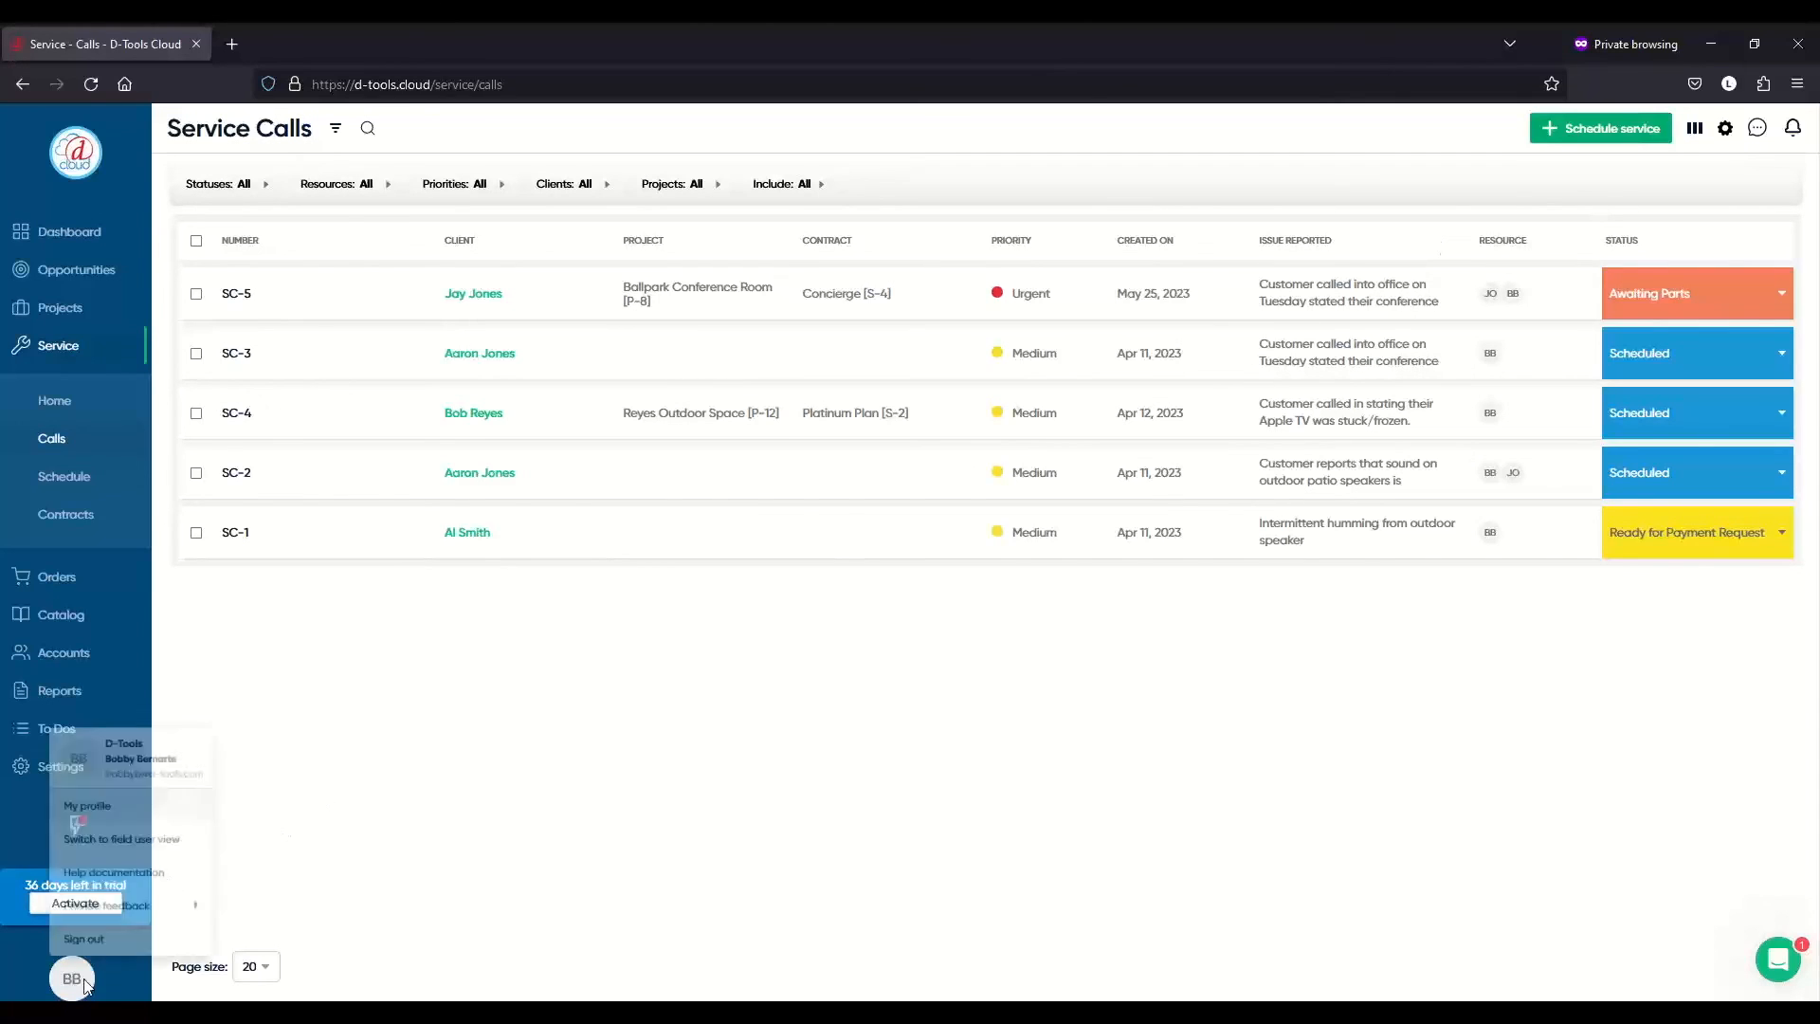
{"action": "left_click", "coordinate": [134, 824]}
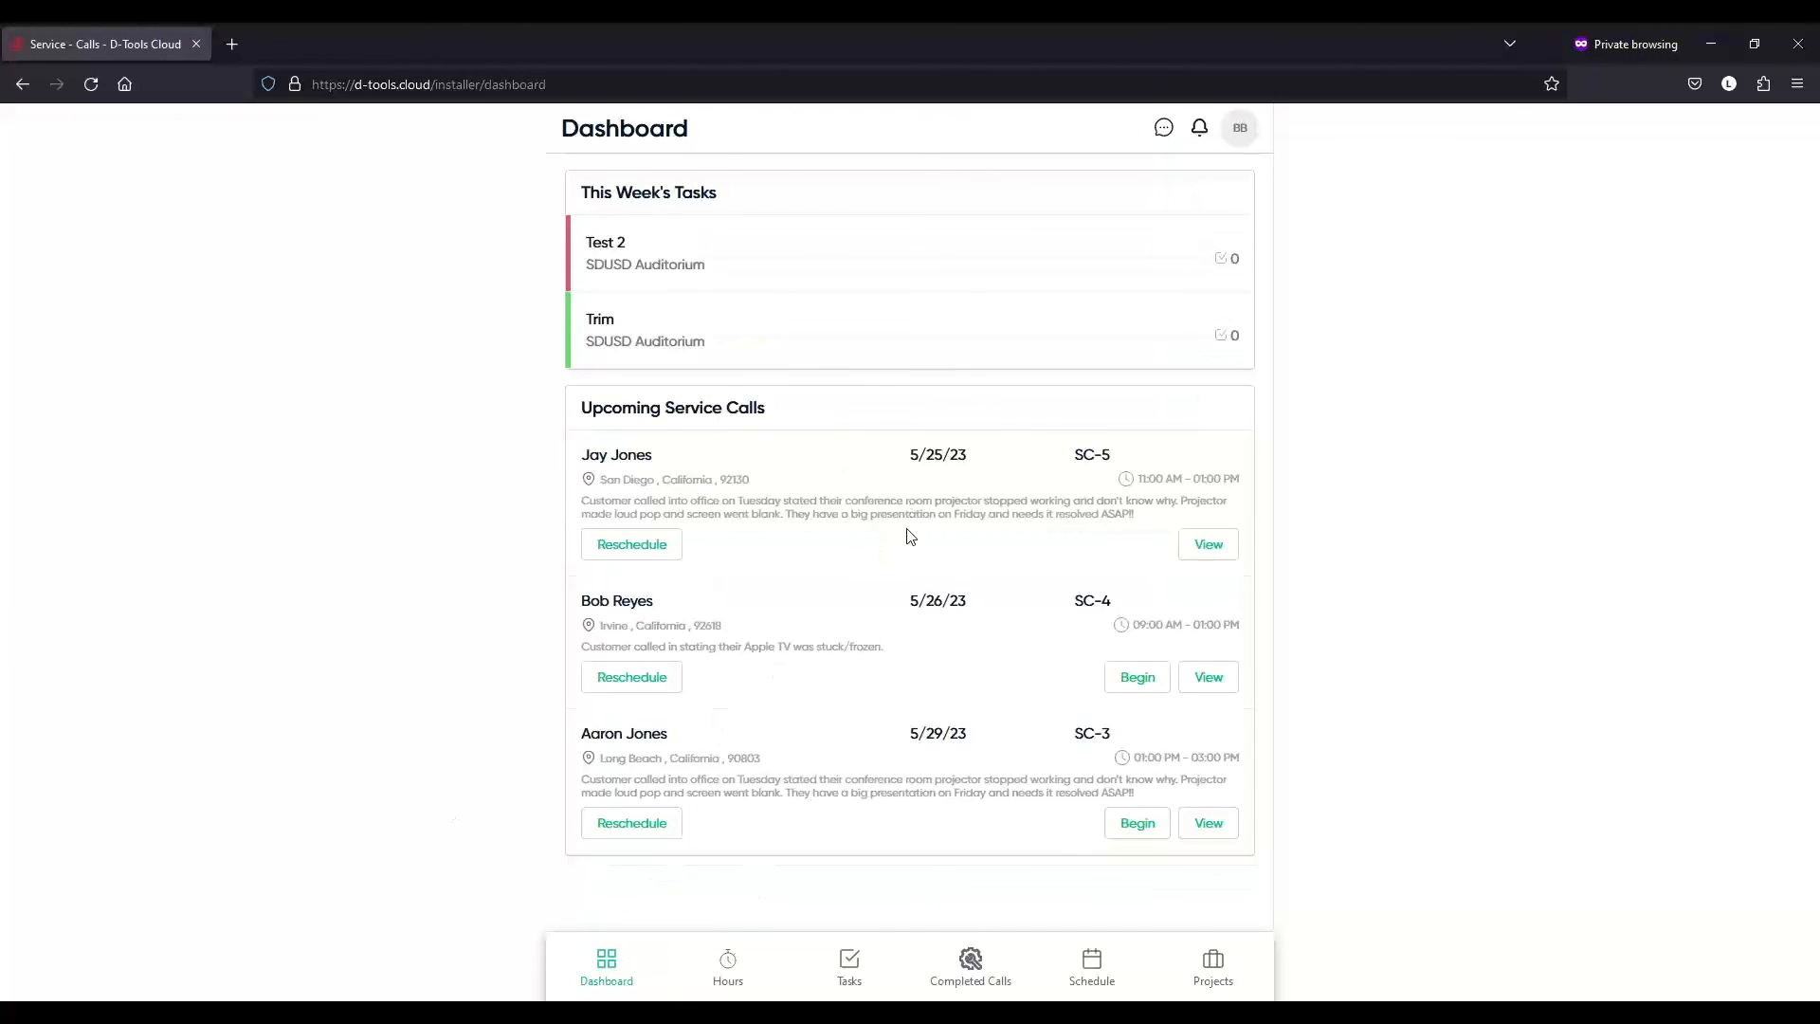
{"action": "left_click", "coordinate": [1204, 545]}
{"action": "scroll", "coordinate": [1023, 485], "scroll_direction": "down", "scroll_amount": 5}
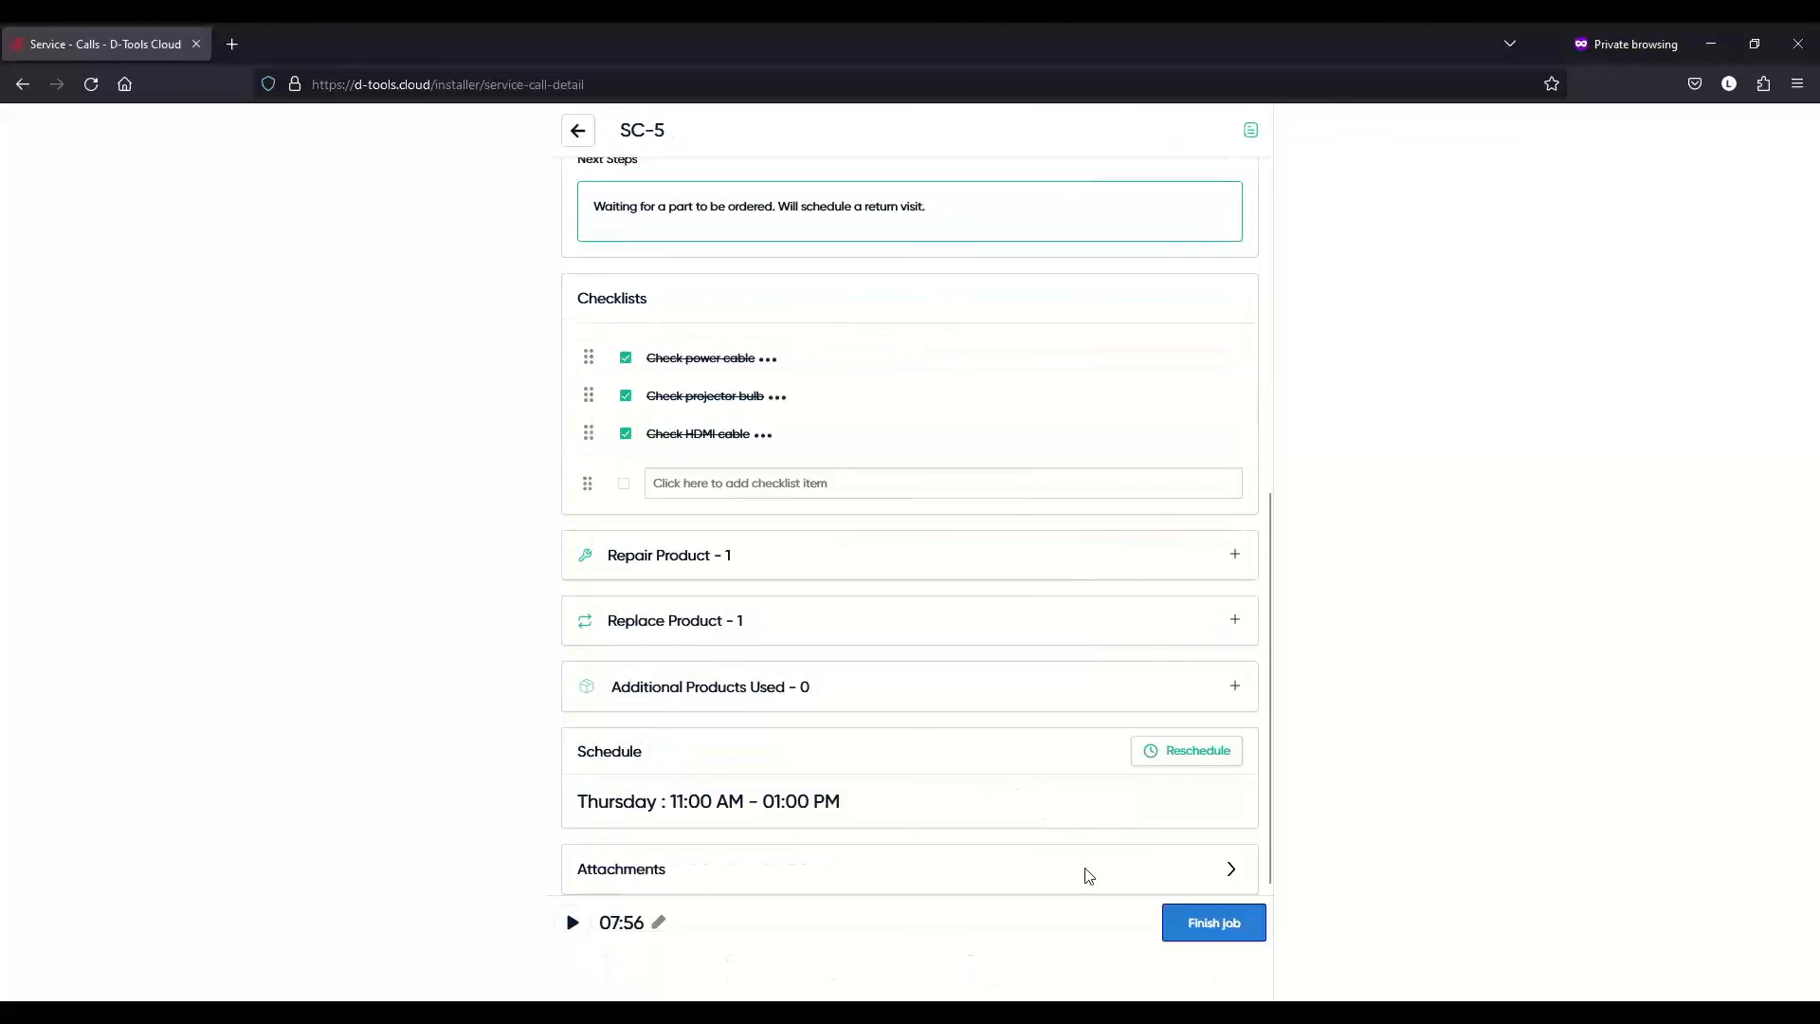
{"action": "left_click", "coordinate": [1231, 870]}
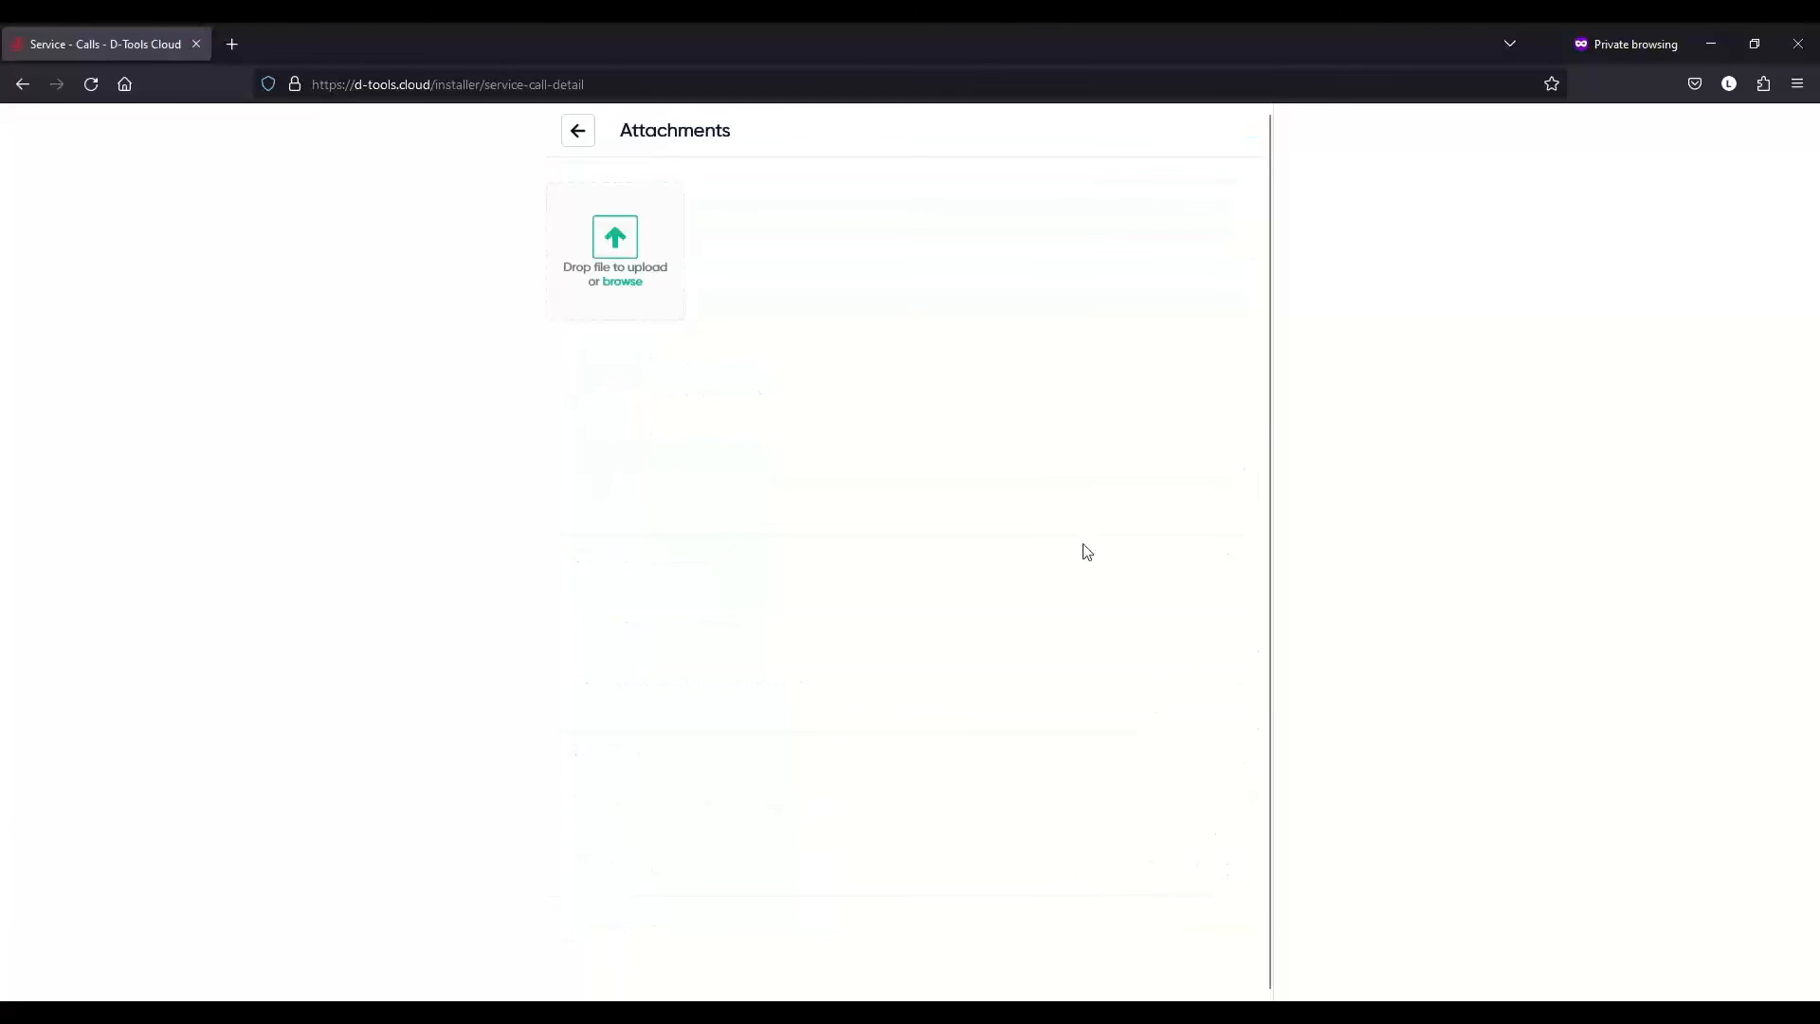
{"action": "left_click", "coordinate": [578, 132]}
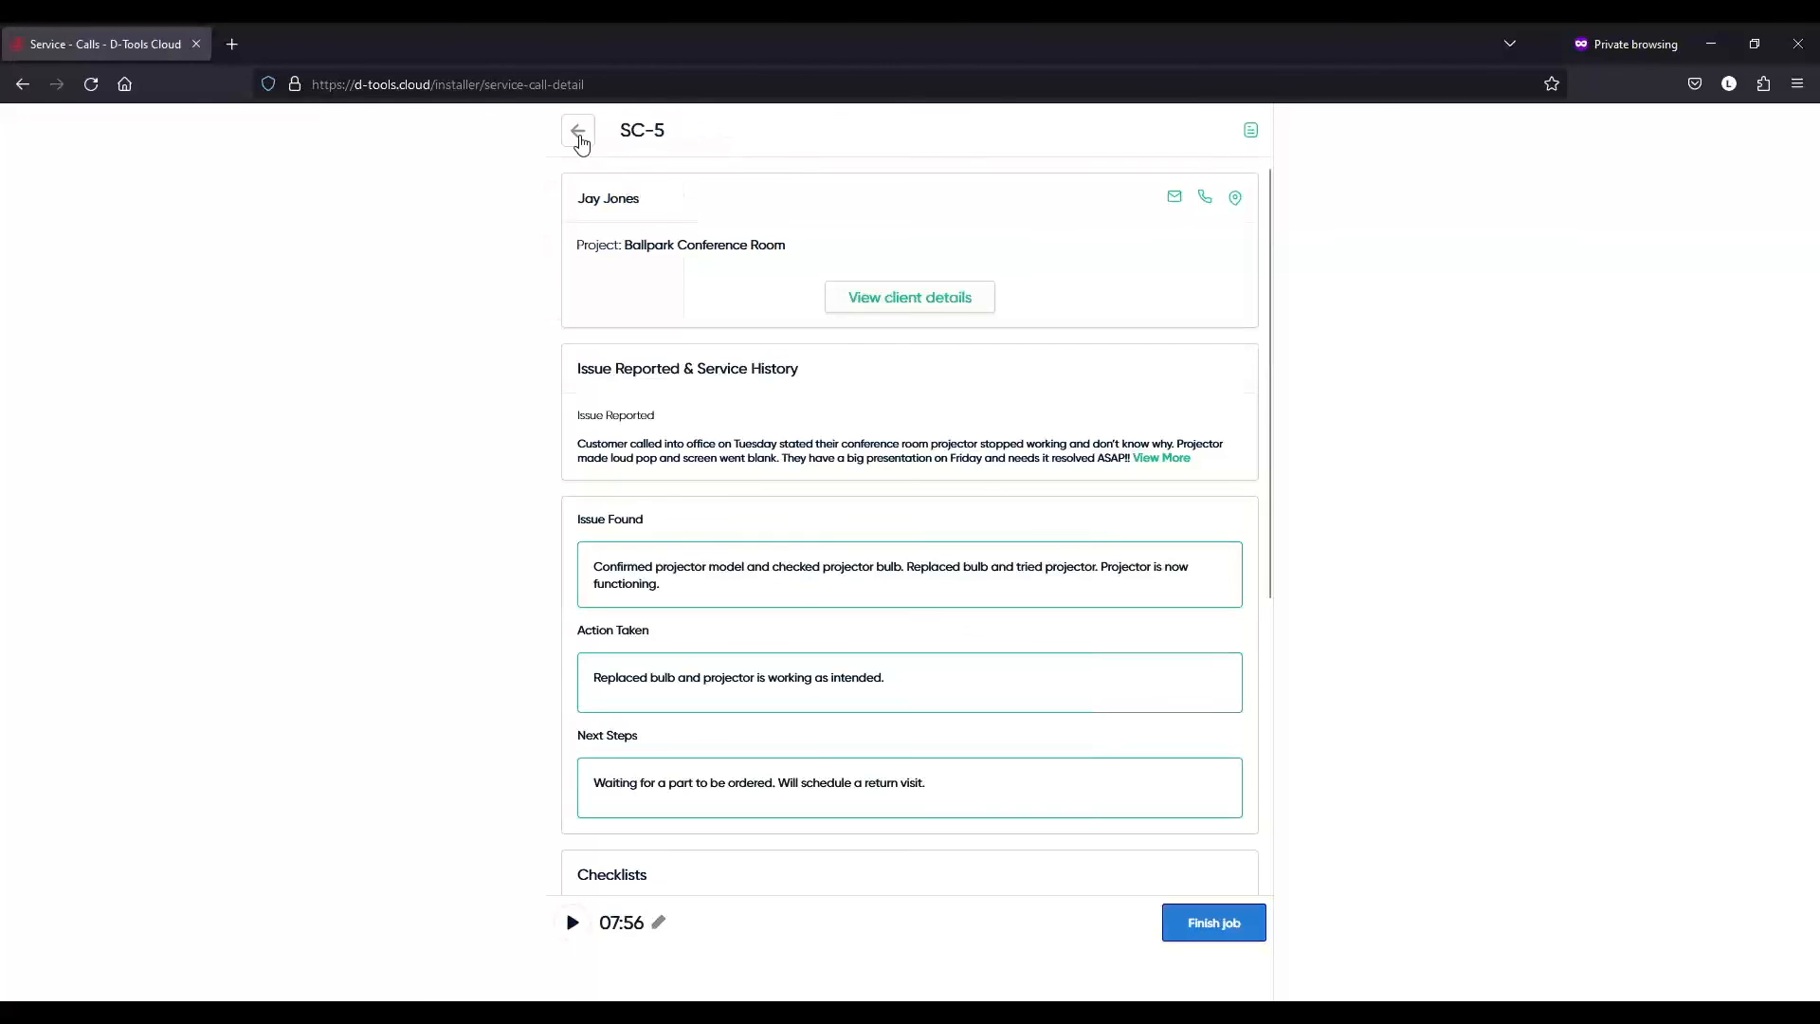
{"action": "scroll", "coordinate": [858, 412], "scroll_direction": "down", "scroll_amount": 6}
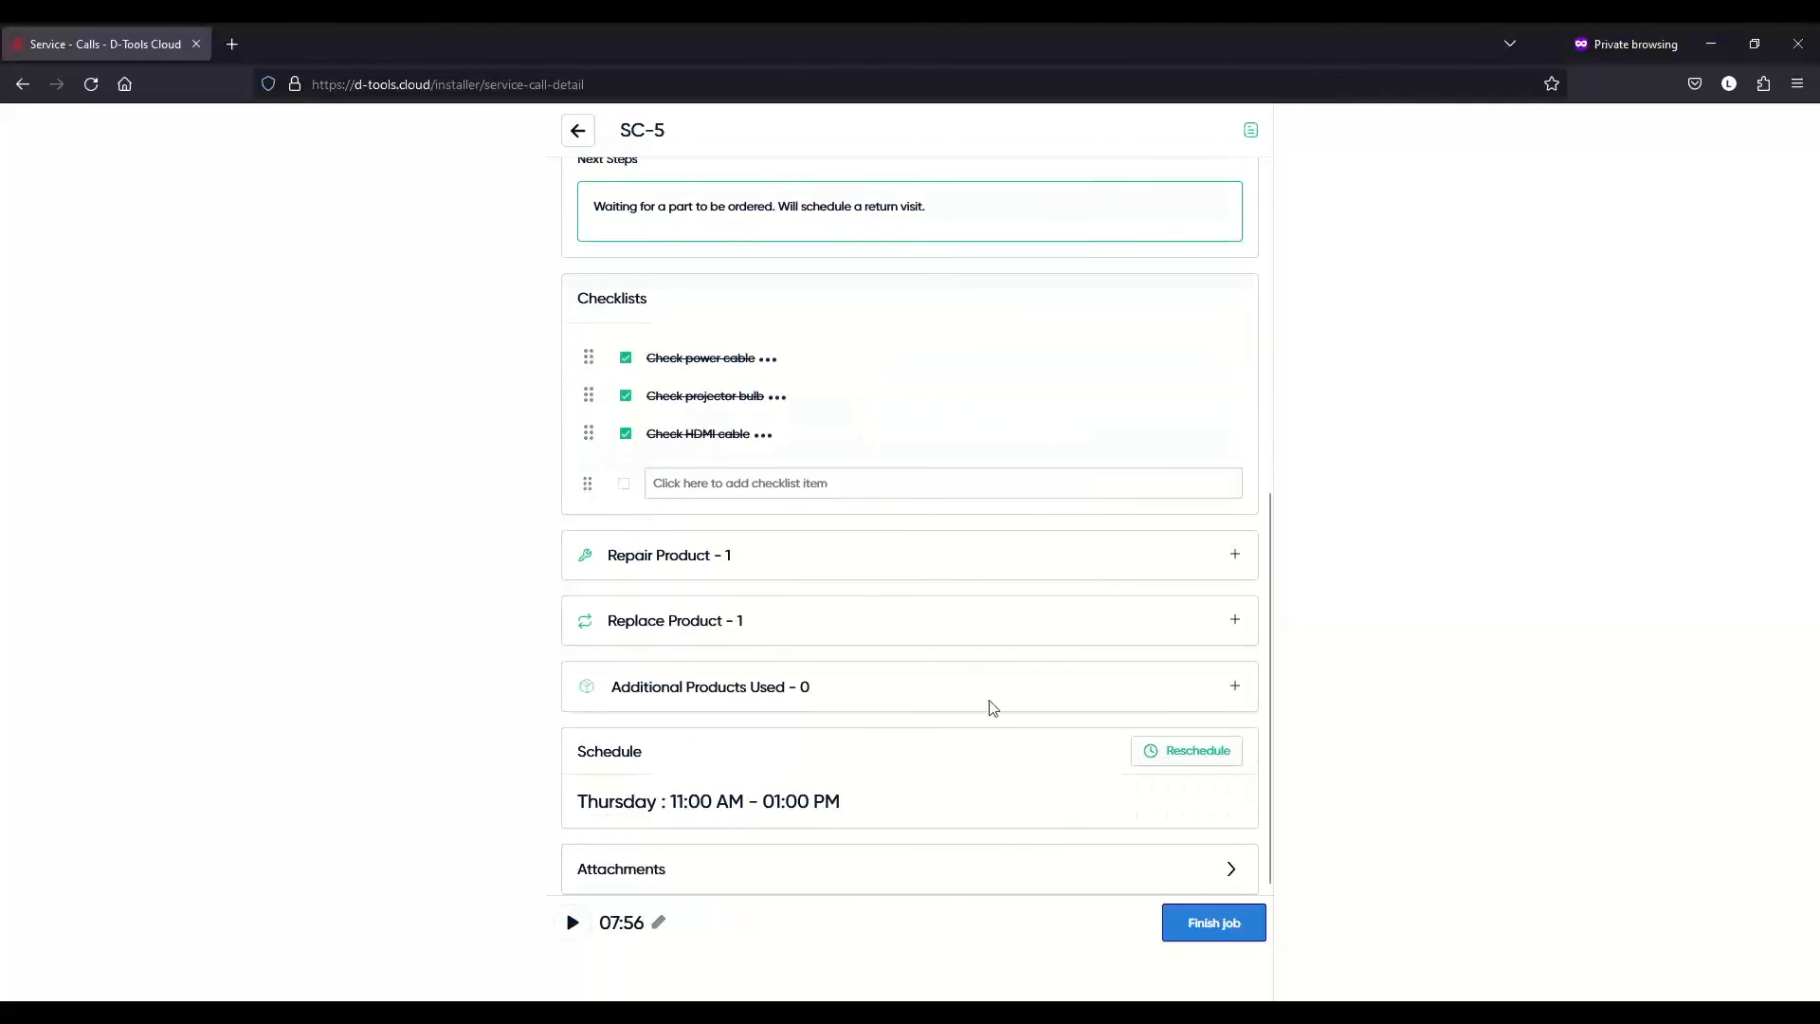
{"action": "left_click", "coordinate": [1232, 872]}
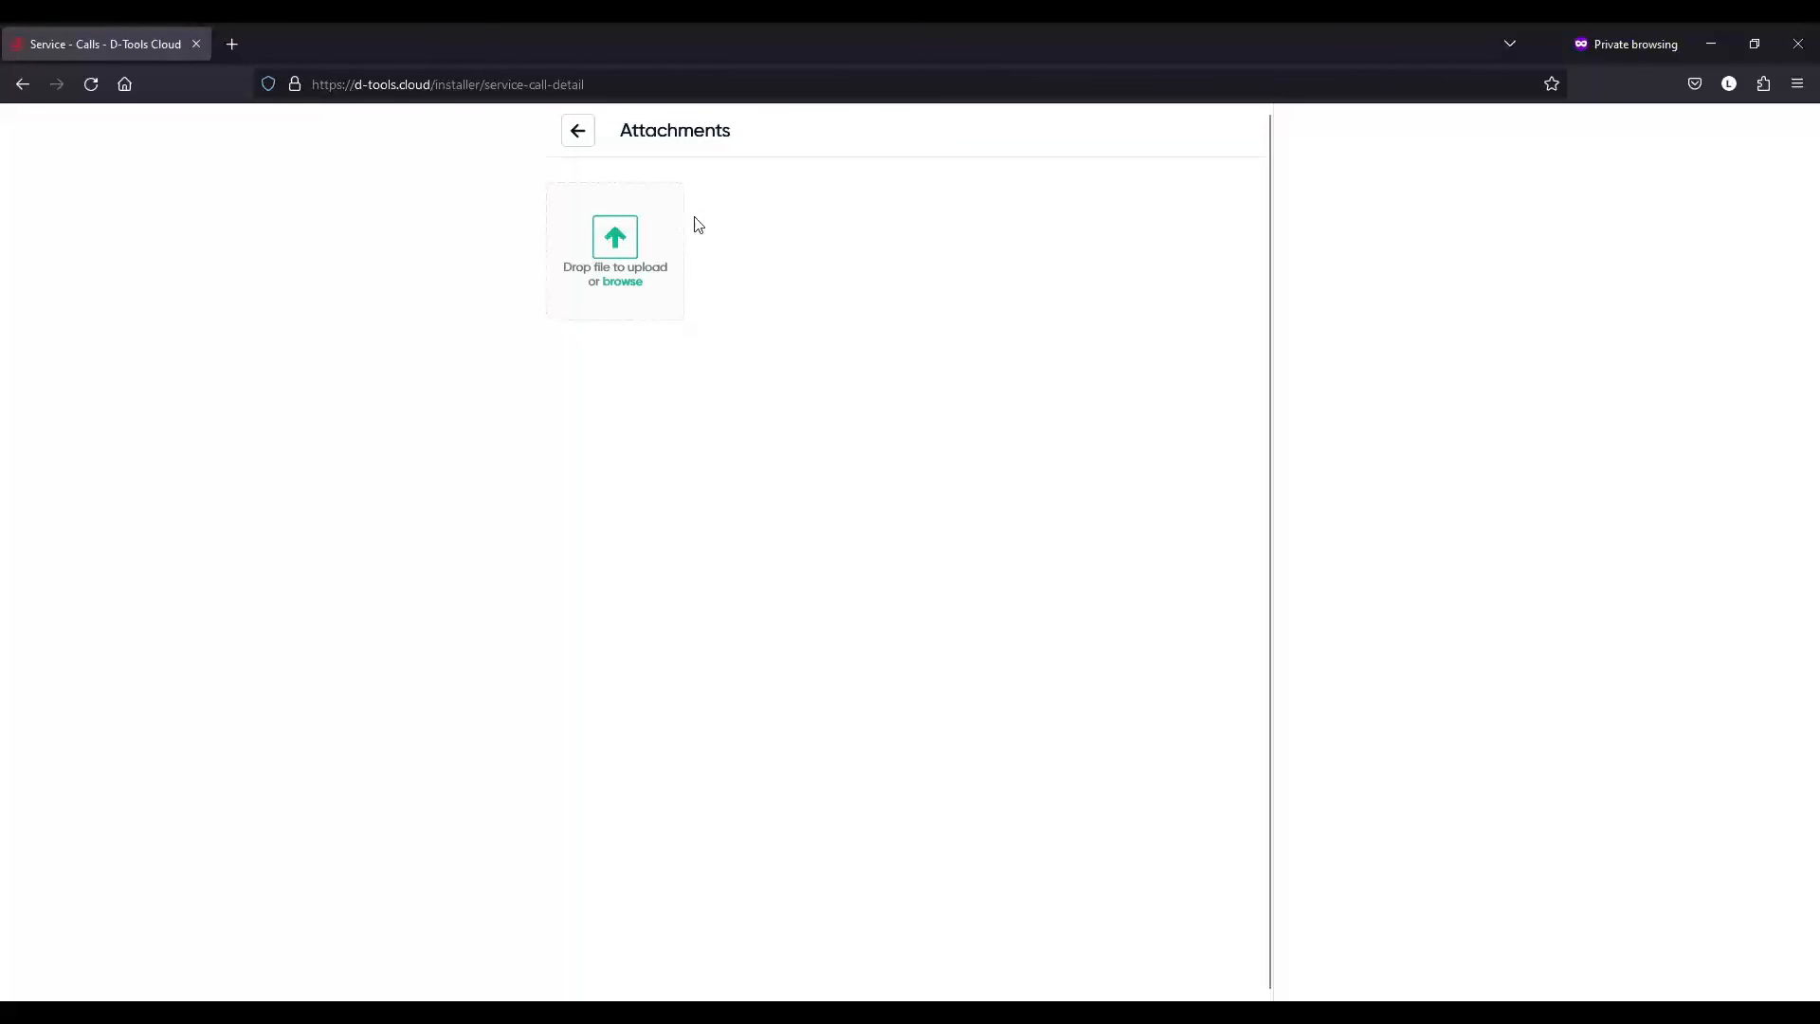
{"action": "left_click", "coordinate": [580, 133]}
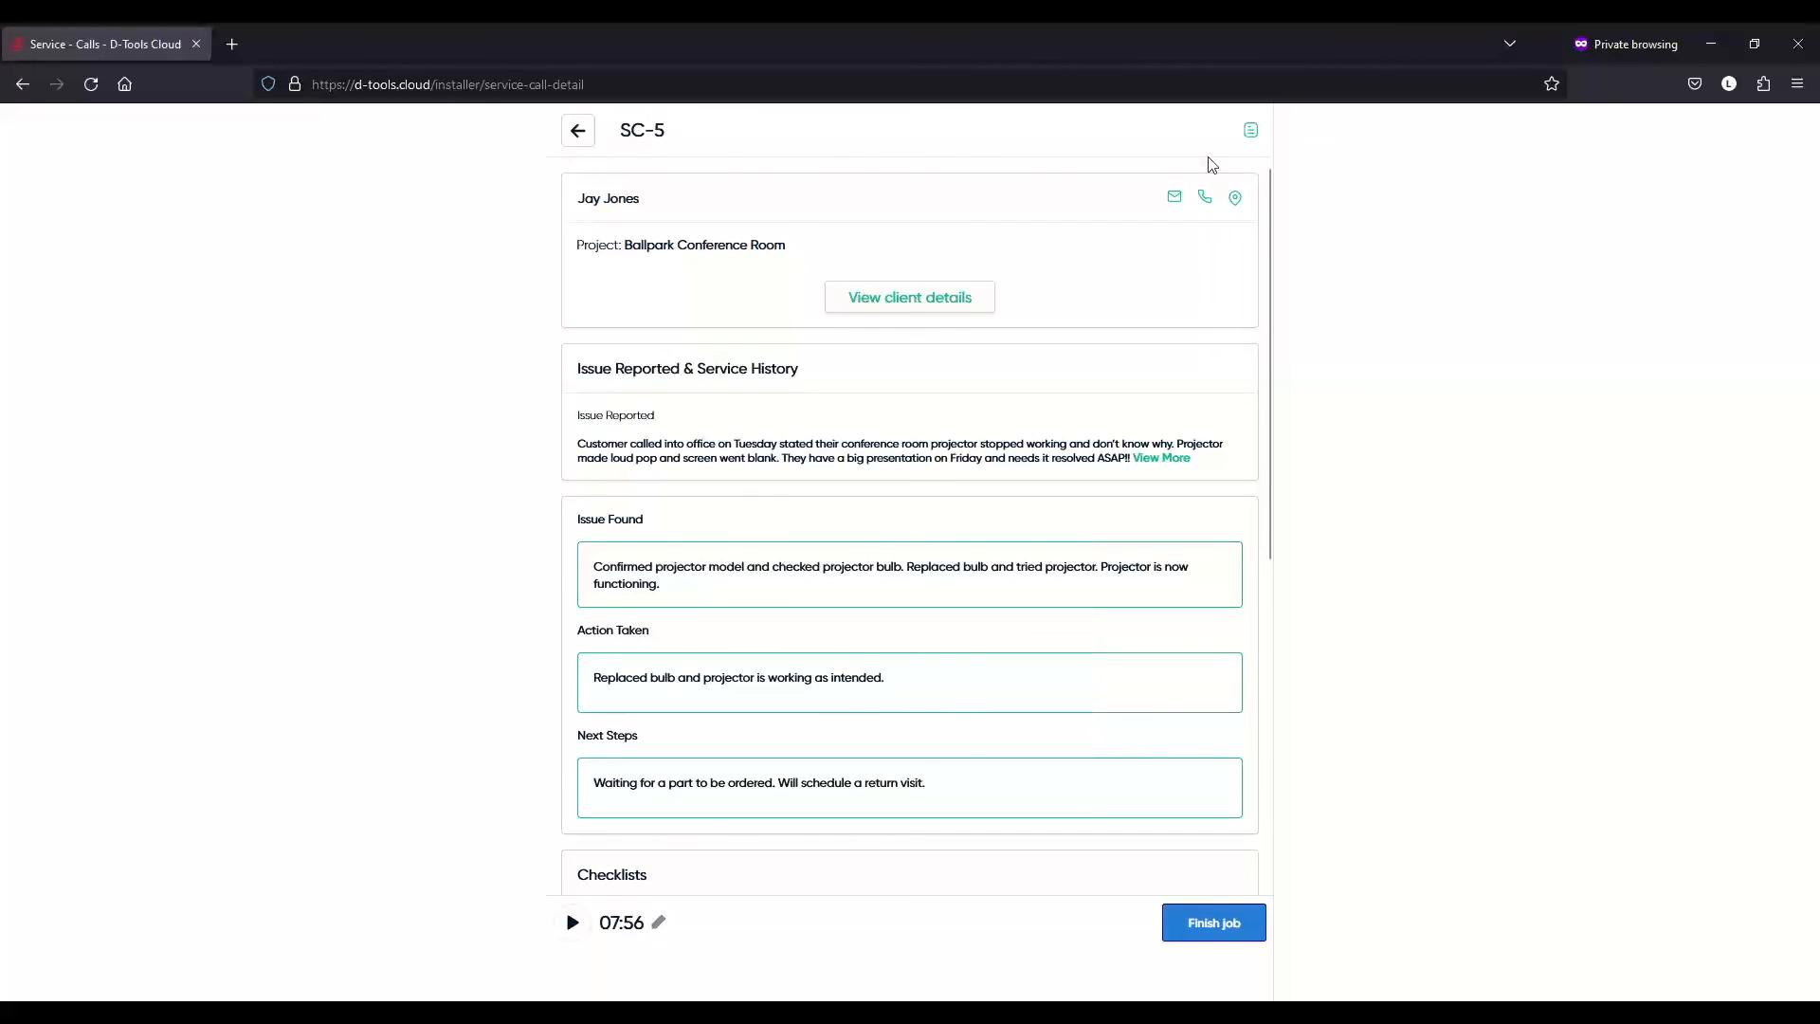
{"action": "left_click", "coordinate": [586, 137]}
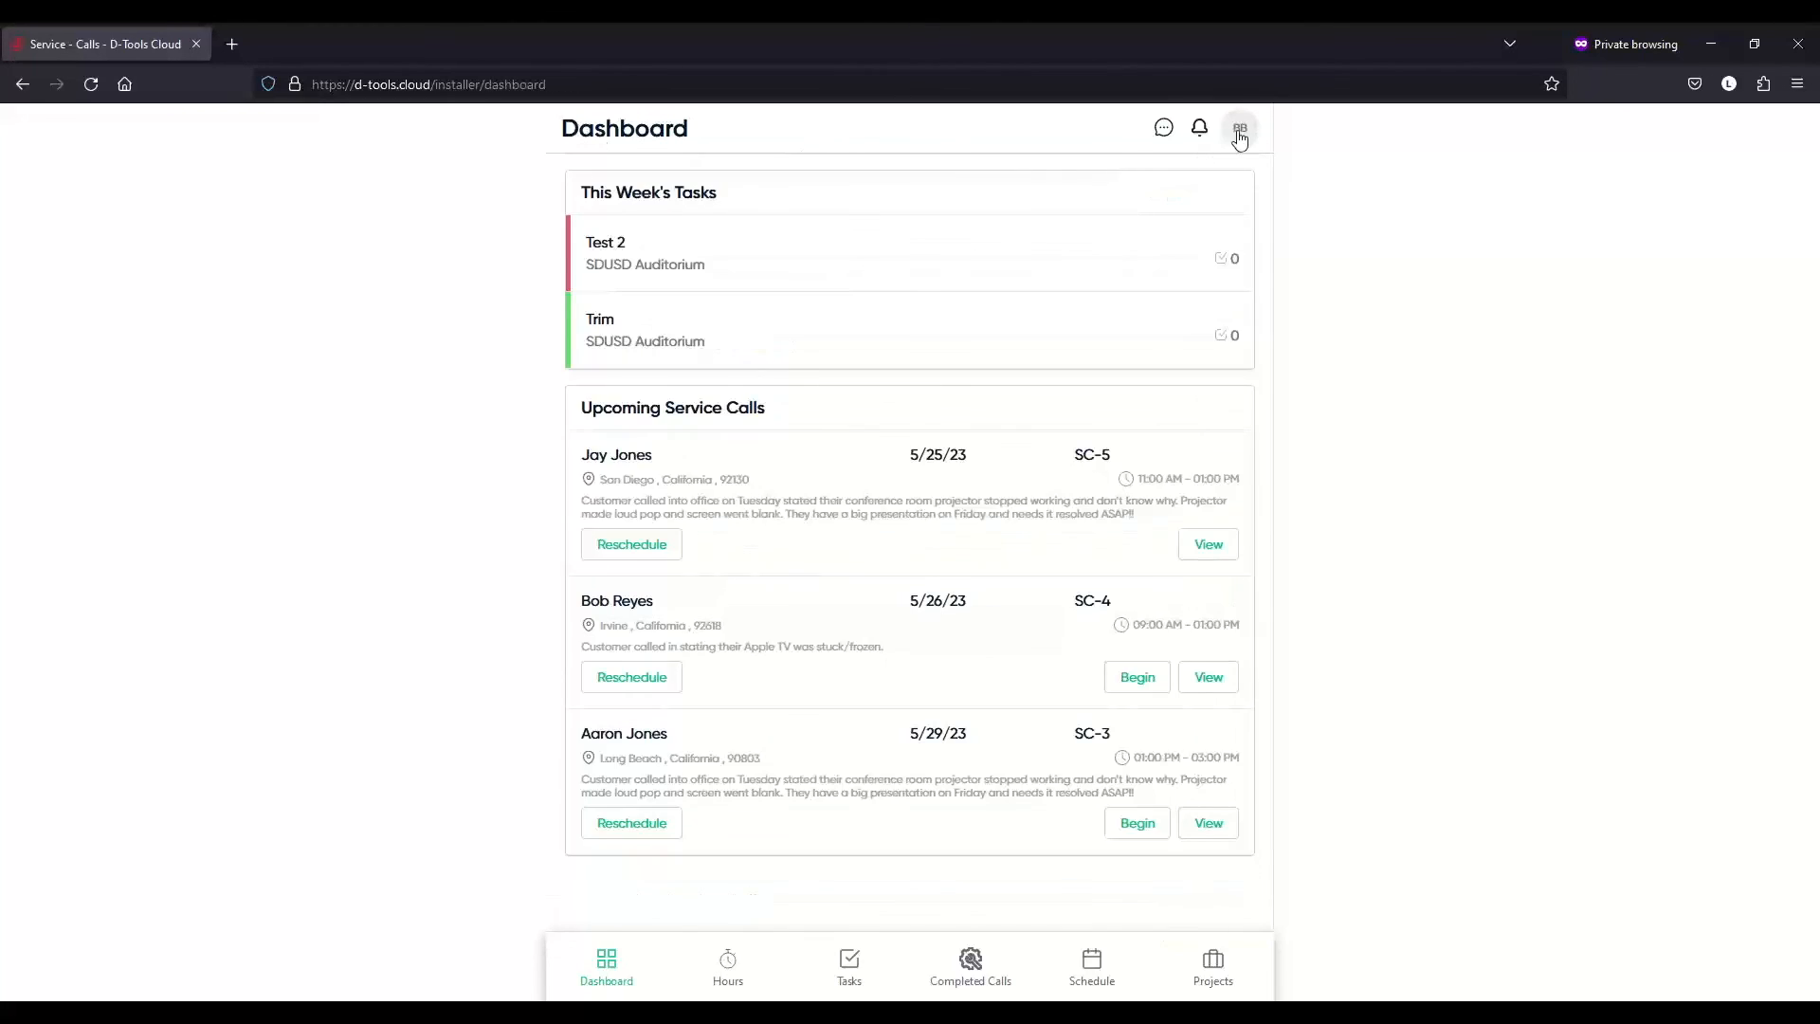
- Switch back to the office user view and show the Service Management home with its contracts
{"action": "left_click", "coordinate": [1239, 131]}
{"action": "left_click", "coordinate": [1093, 611]}
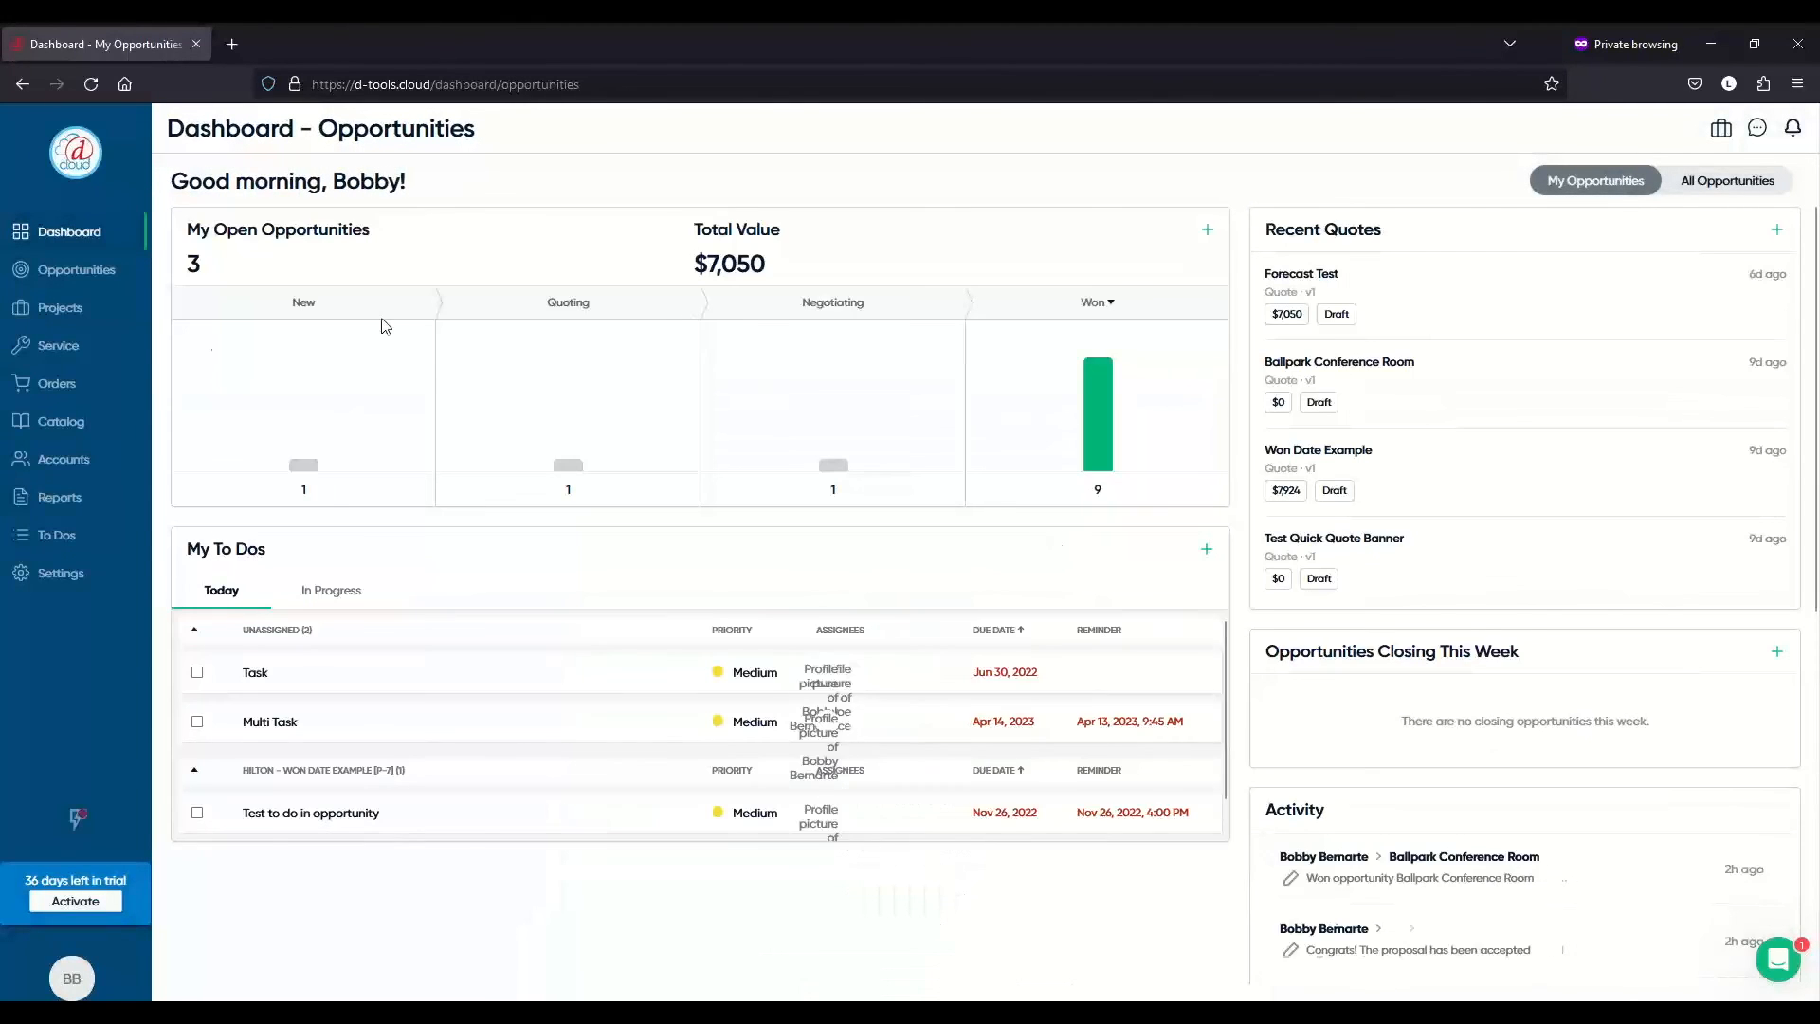
{"action": "left_click", "coordinate": [105, 357]}
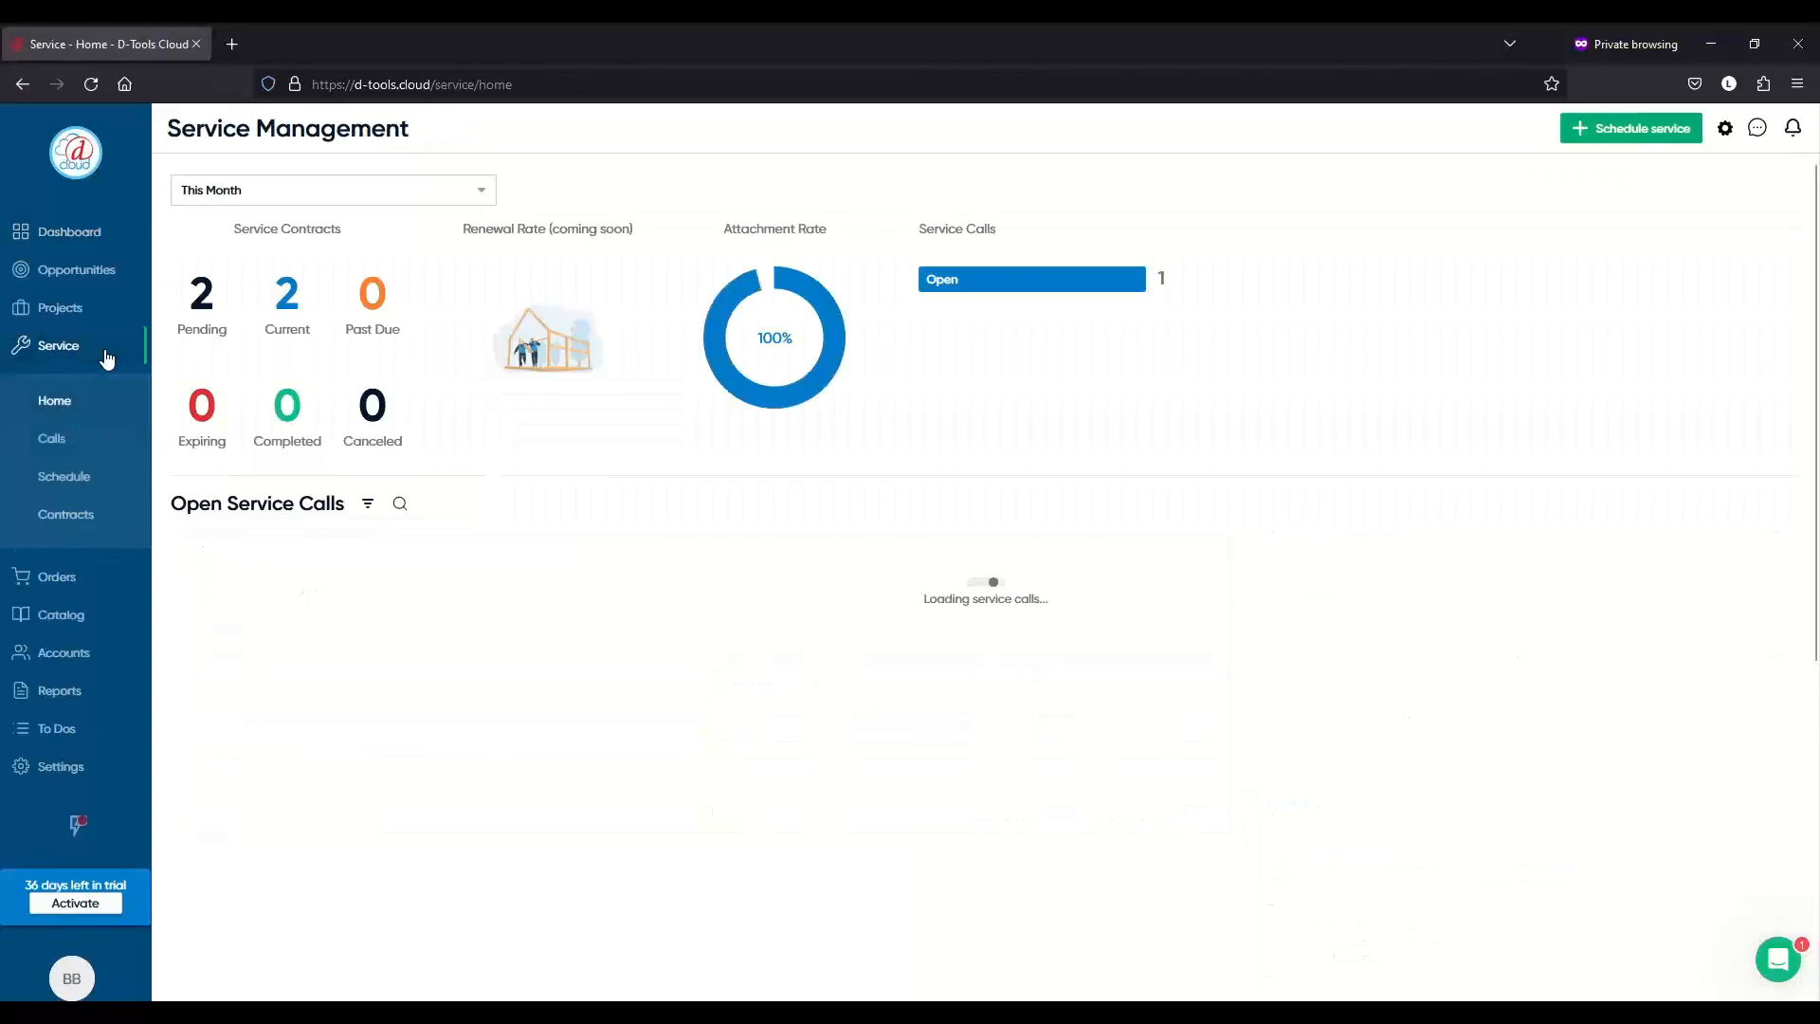